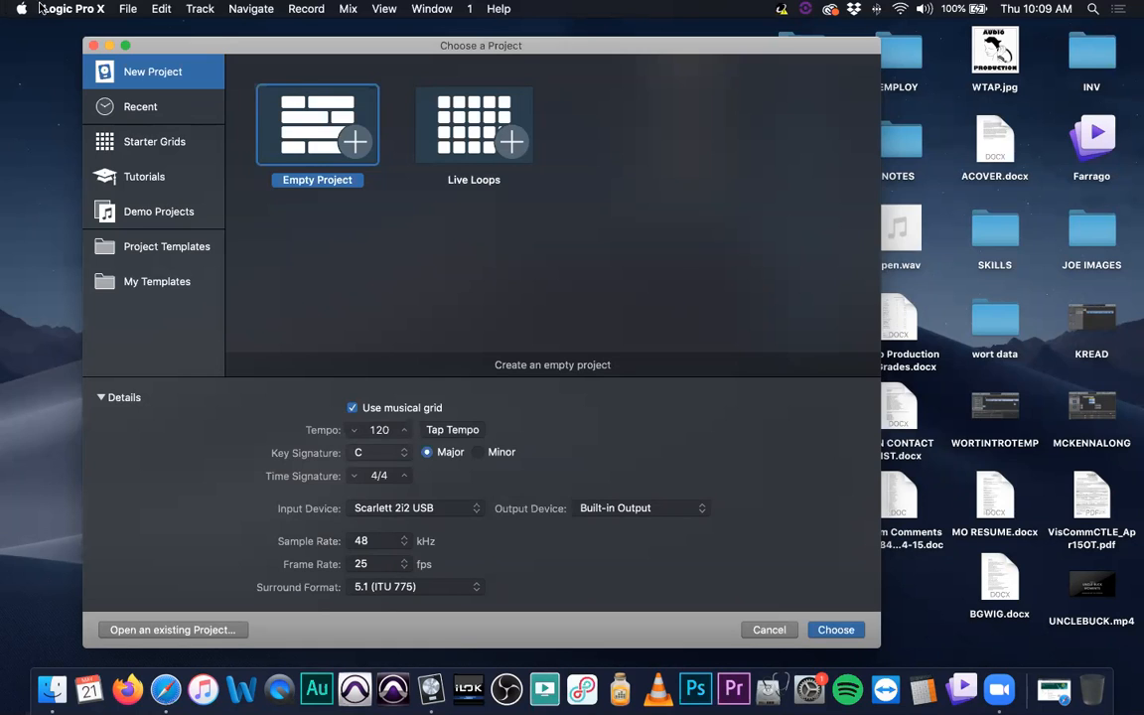
# - Review the Empty Project and Live Loops choices for a new project, and look over the recent projects
pyautogui.click(80, 6)
pyautogui.click(91, 29)
pyautogui.moveTo(491, 51); pyautogui.dragTo(510, 62)
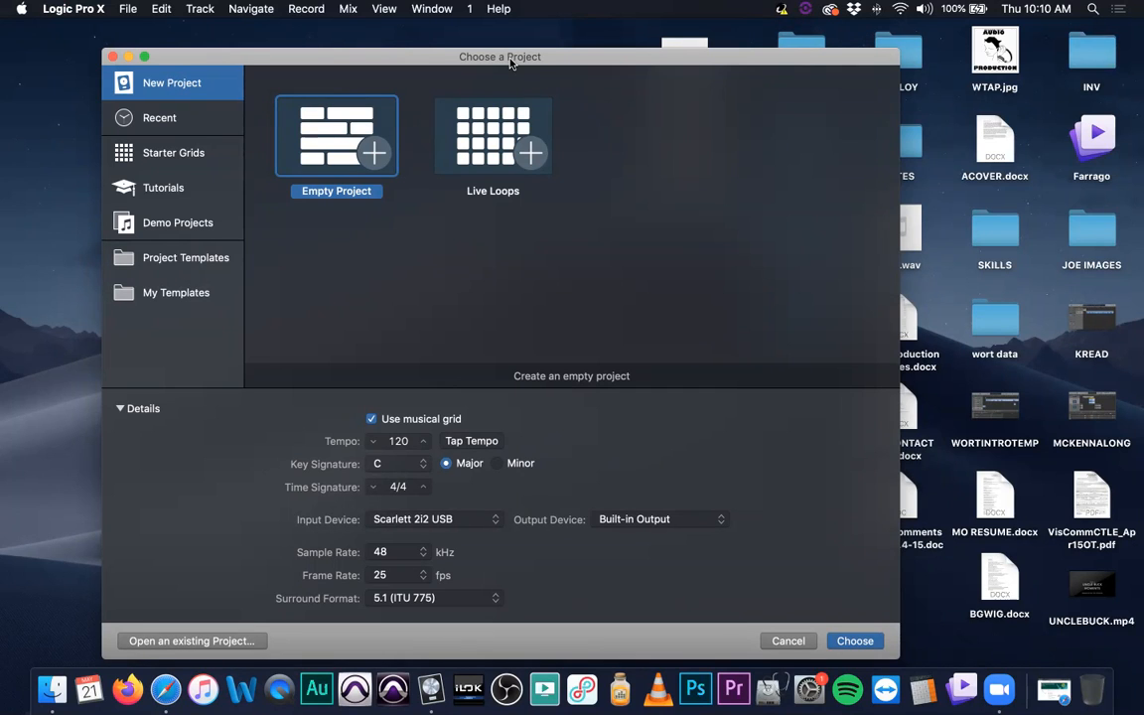
pyautogui.click(487, 149)
pyautogui.click(330, 149)
pyautogui.click(423, 129)
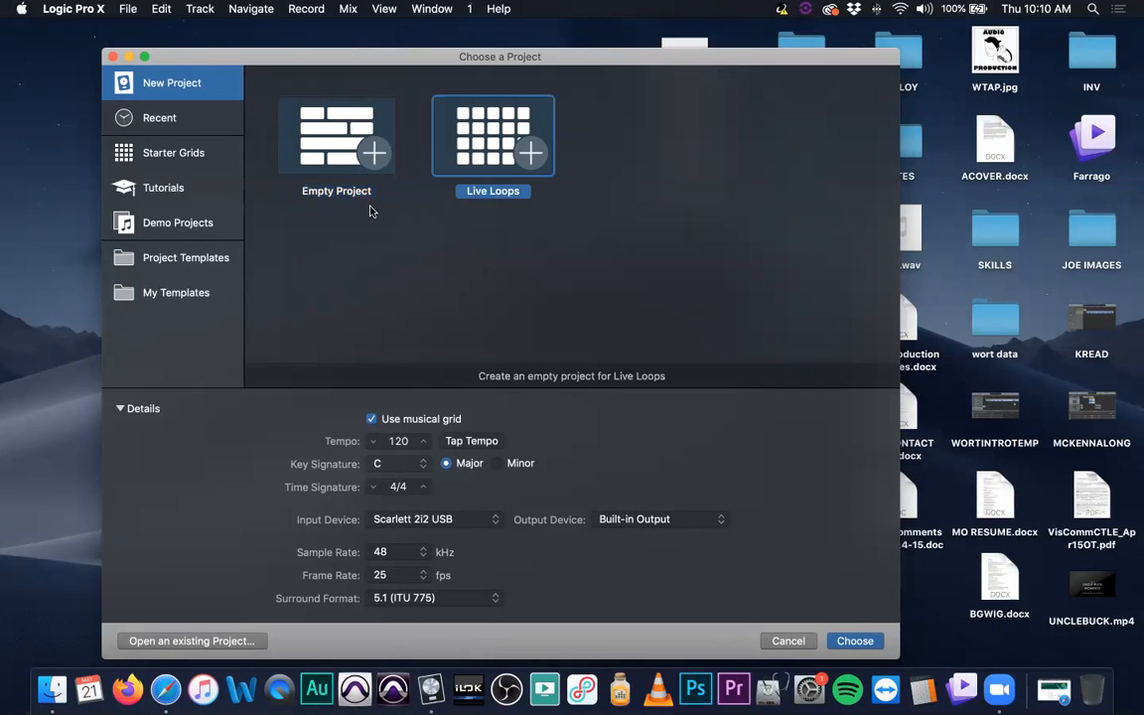
pyautogui.click(335, 151)
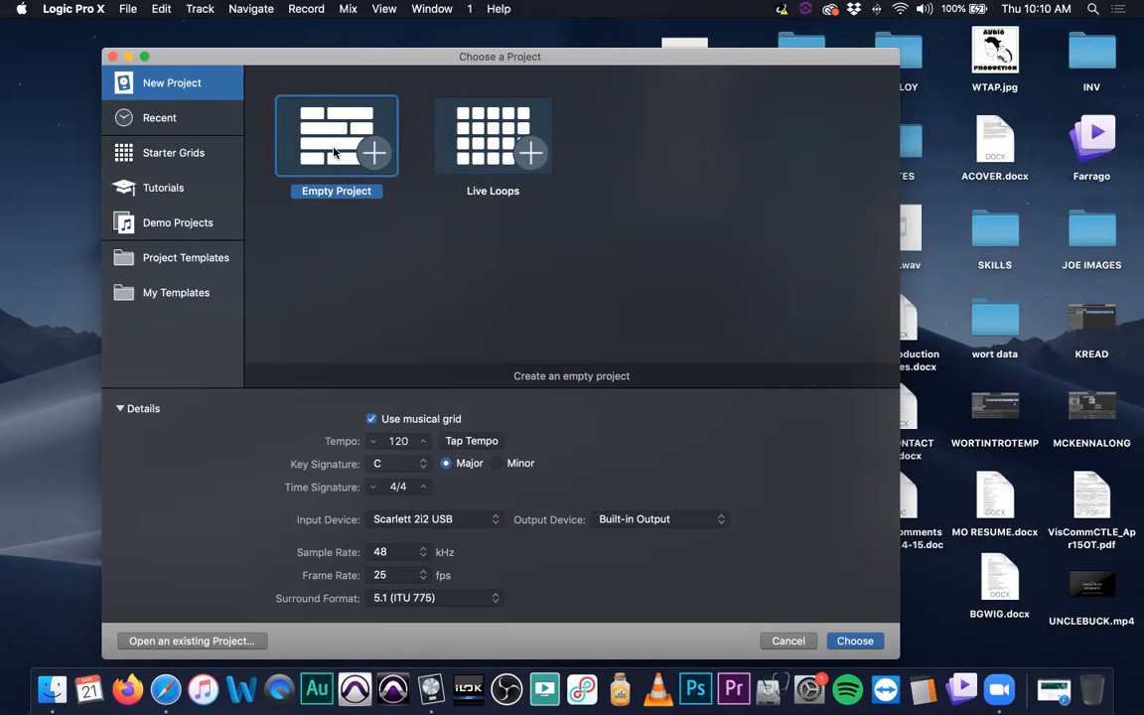
pyautogui.click(185, 120)
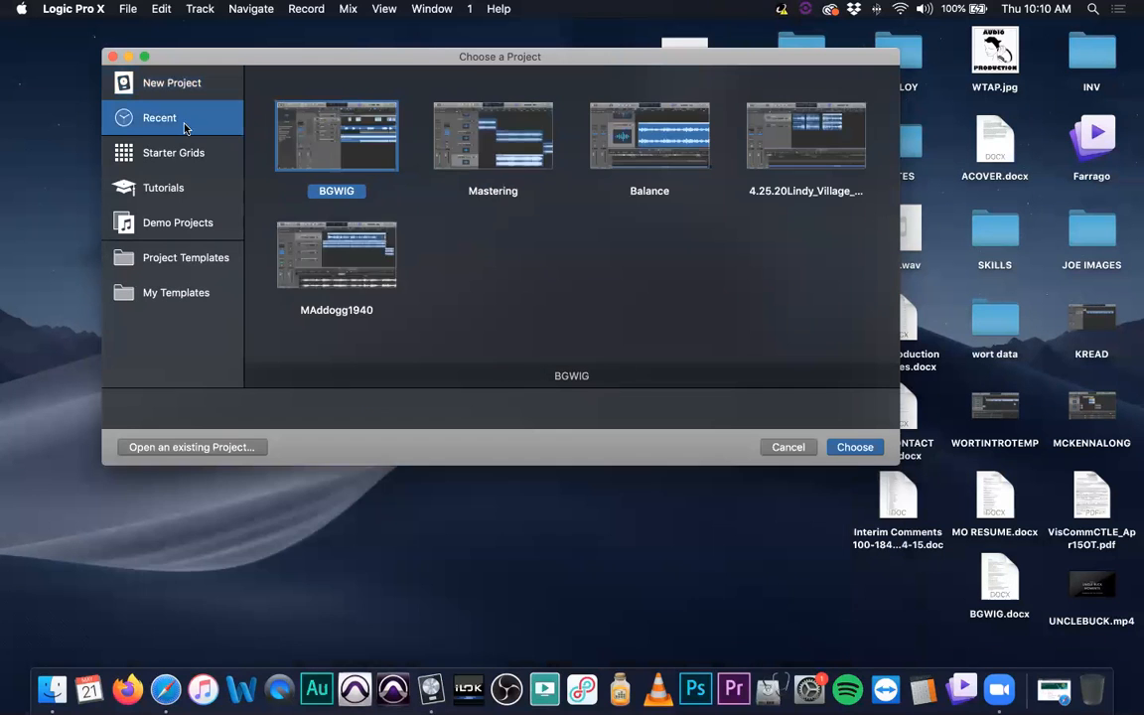
# - Open the Reggaeton Pop Masher starter grid and clear away the security notification
pyautogui.click(185, 159)
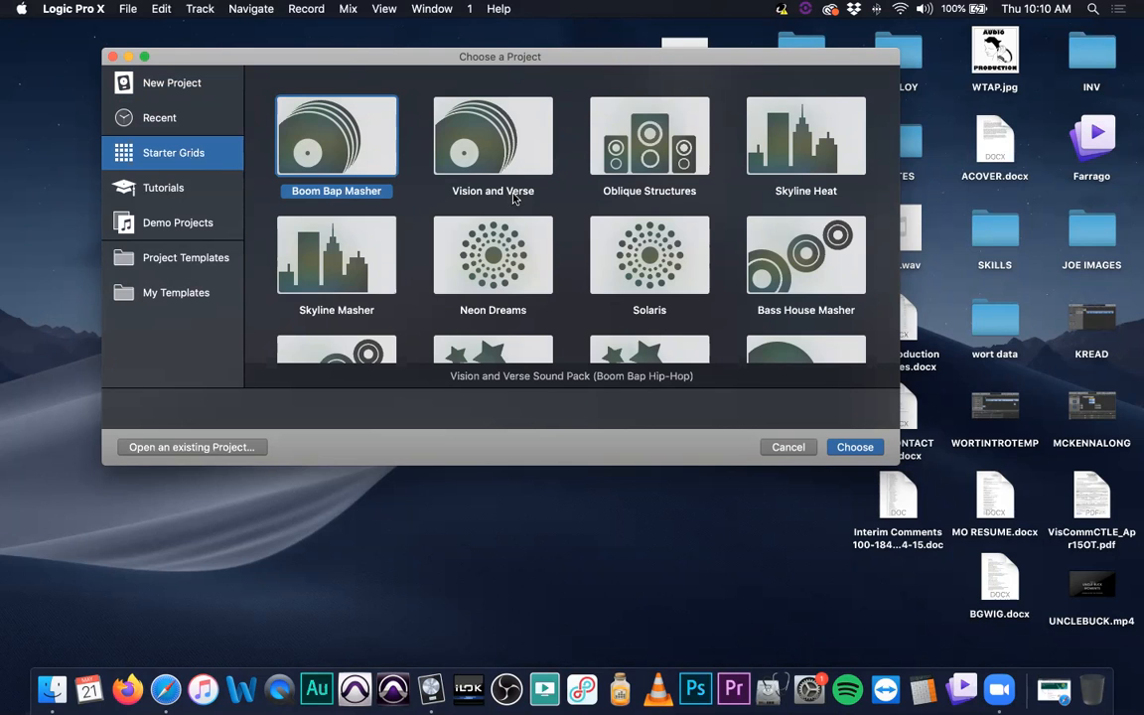
pyautogui.scroll(-1, 514, 198)
pyautogui.scroll(-5, 514, 198)
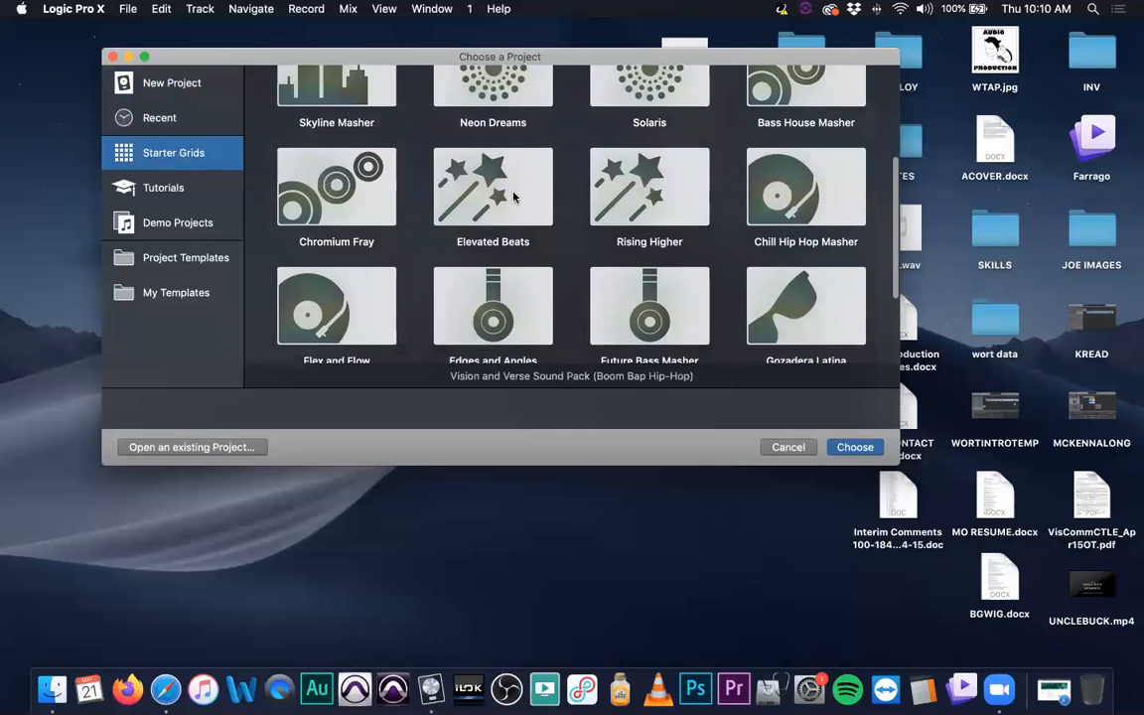
pyautogui.scroll(-2, 513, 199)
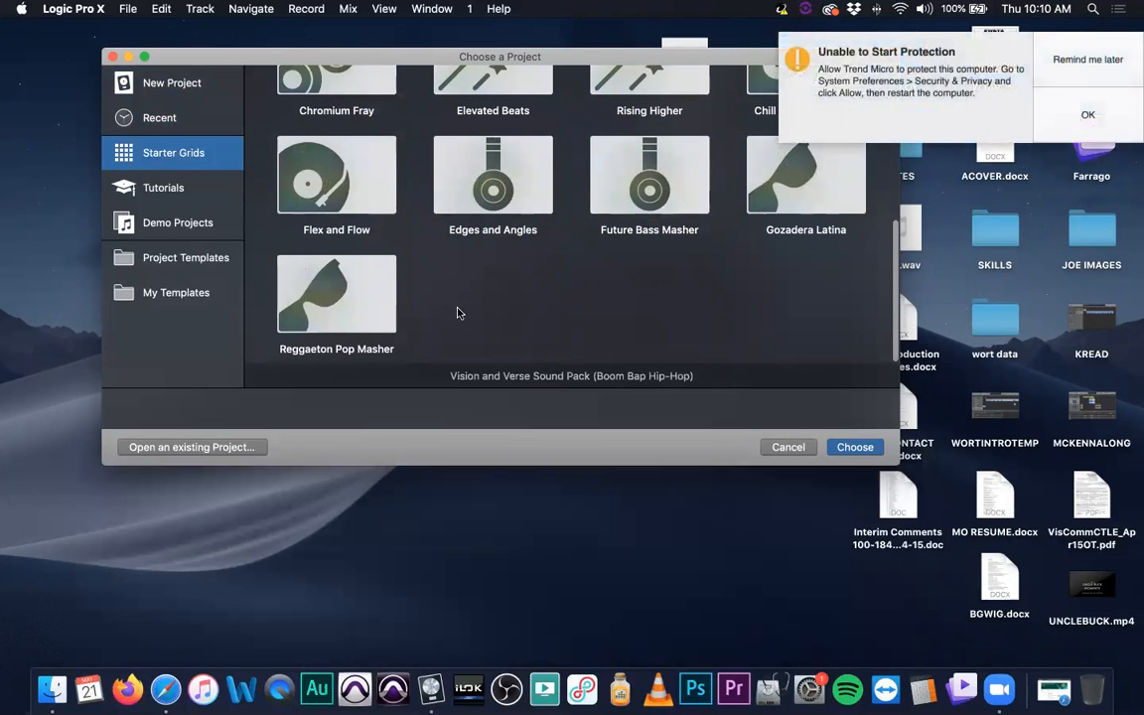
pyautogui.doubleClick(376, 296)
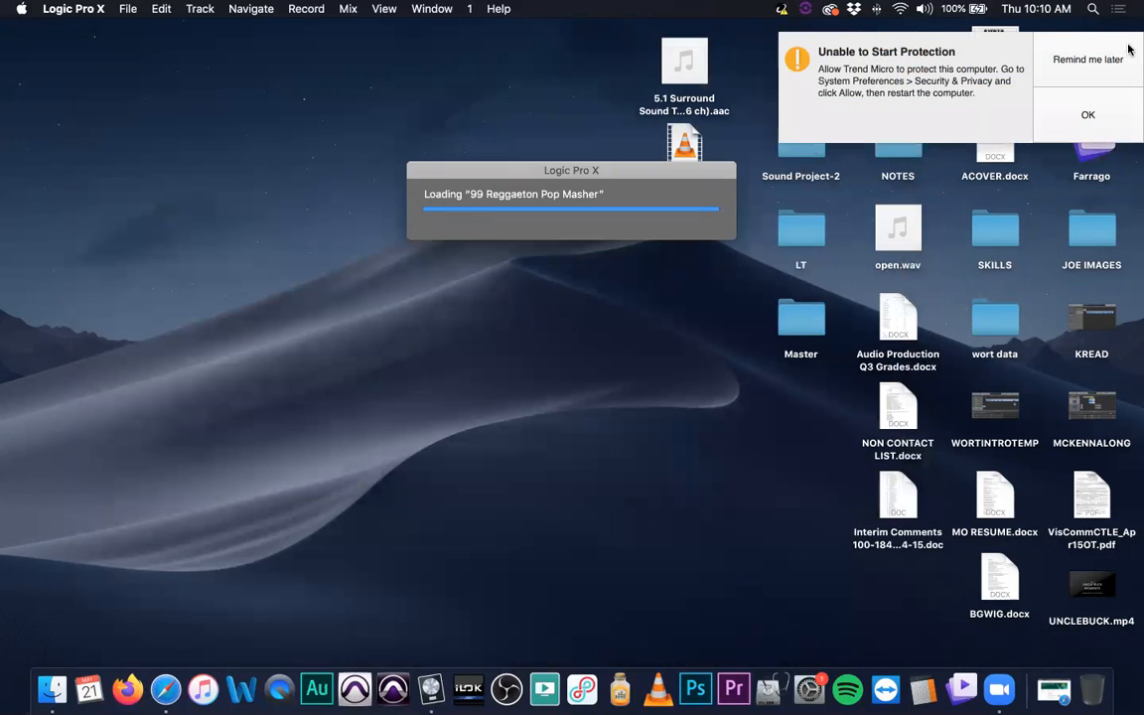
pyautogui.click(1014, 45)
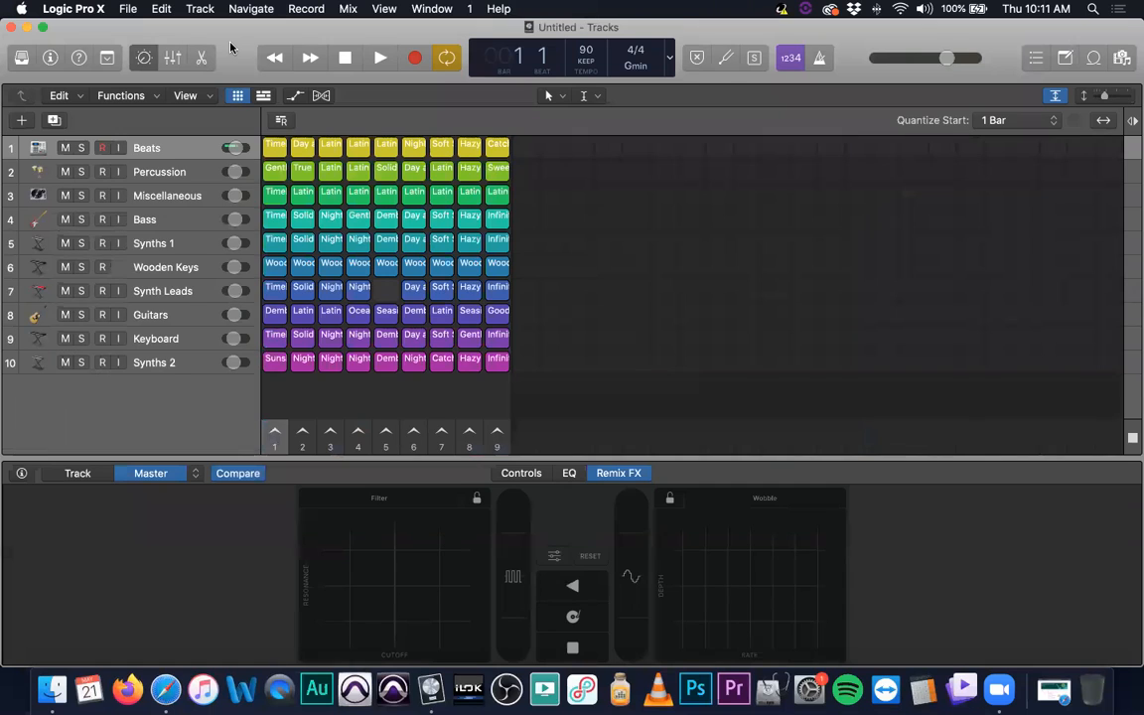
# - Start playback at a lower system volume and launch the Beats loop in column 1, Percussion in column 2 and Miscellaneous in column 3
pyautogui.moveTo(386, 204)
pyautogui.press('space')
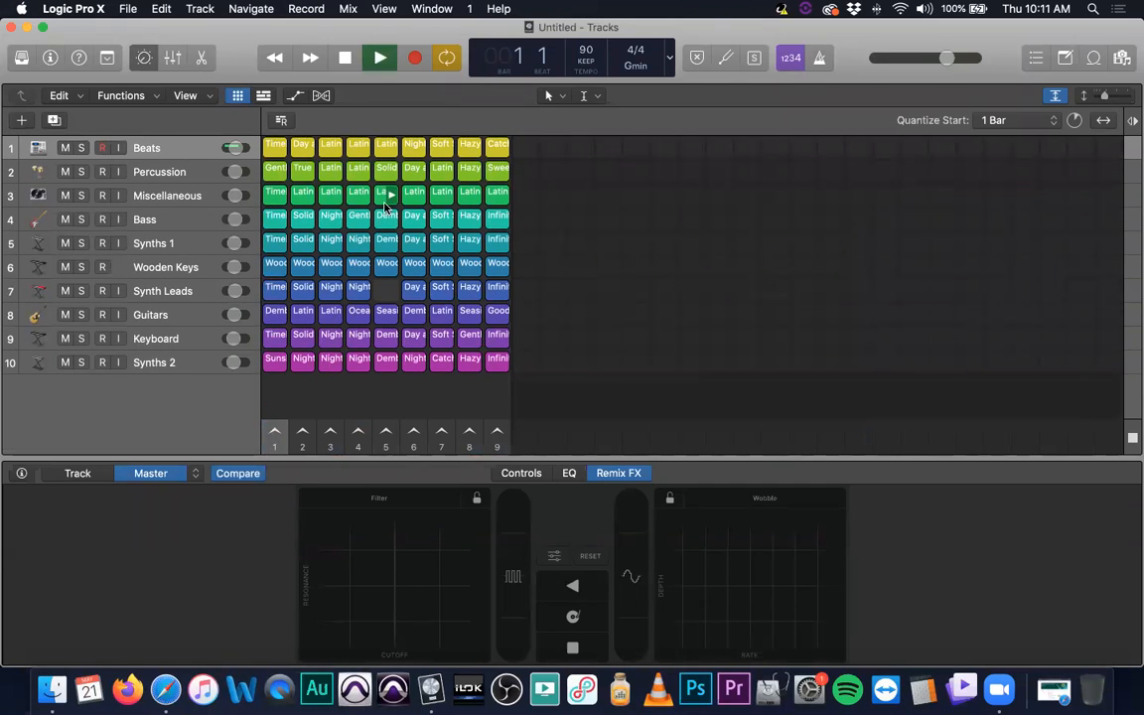
pyautogui.press('XF86AudioLowerVolume')
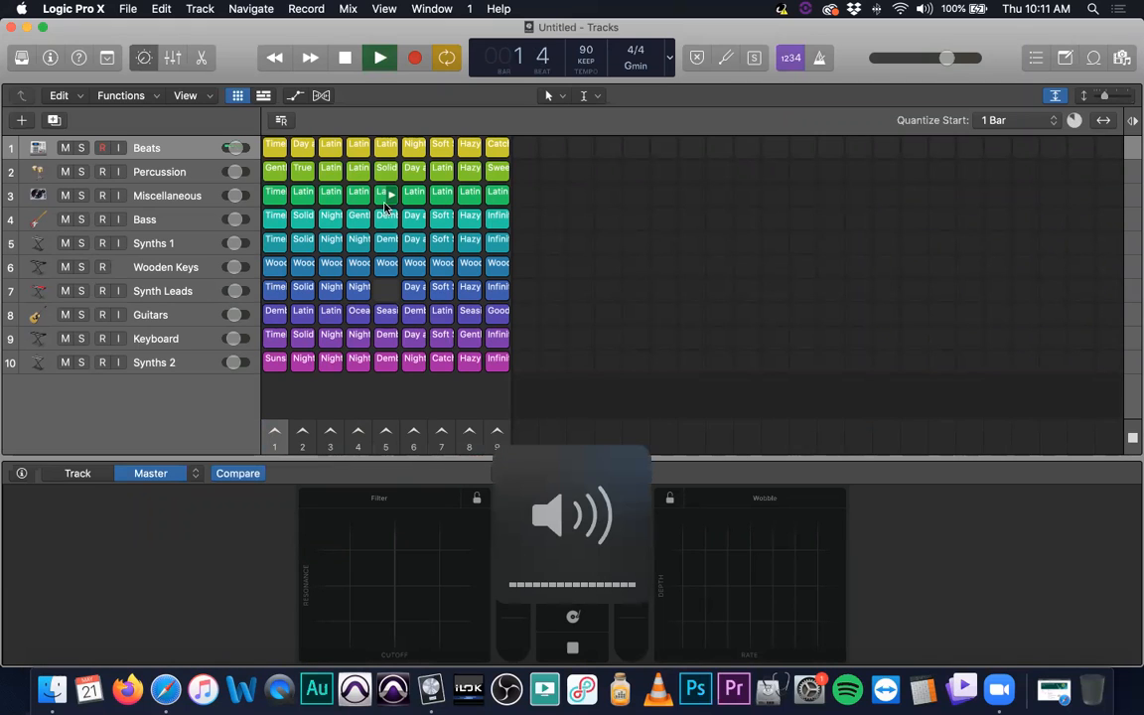
pyautogui.click(278, 148)
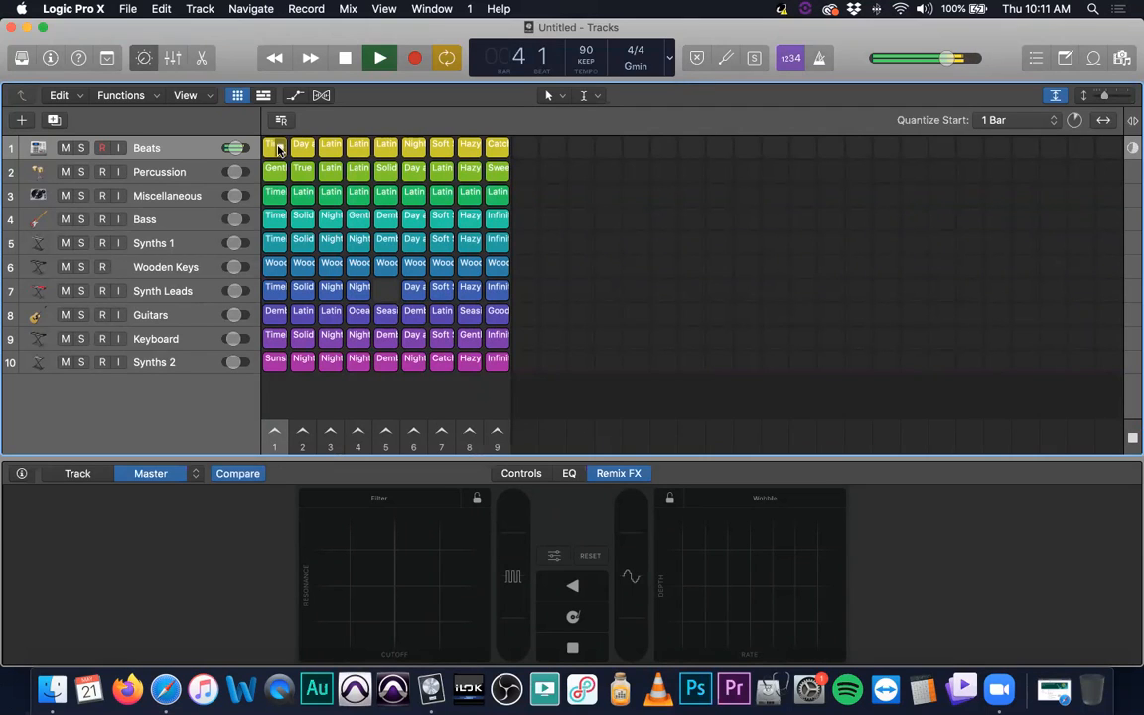
pyautogui.click(308, 173)
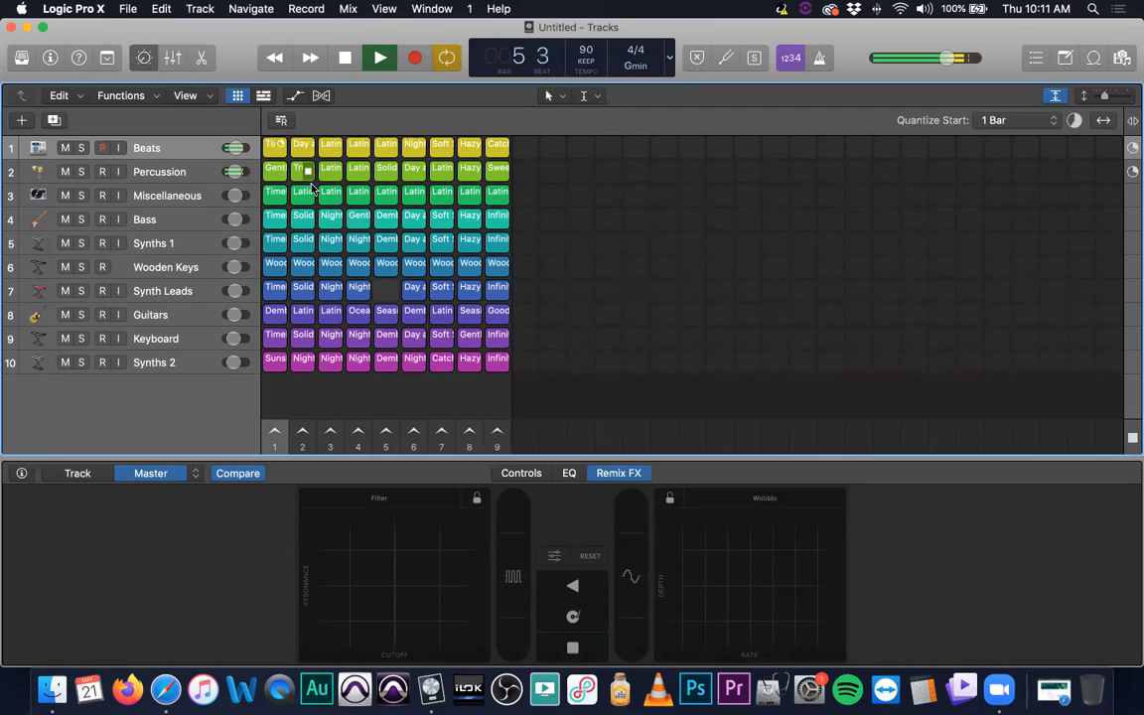
pyautogui.click(336, 197)
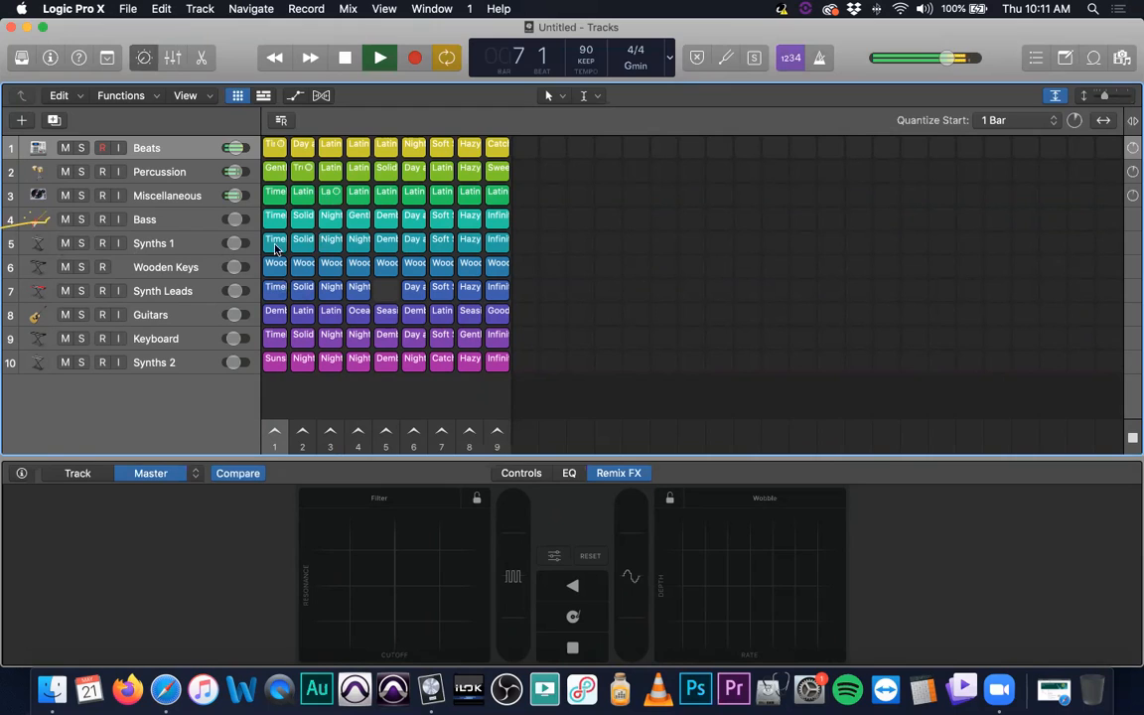
# - Audition the Guitars loop in column 5 alongside the running loops, and halt playback
pyautogui.click(389, 313)
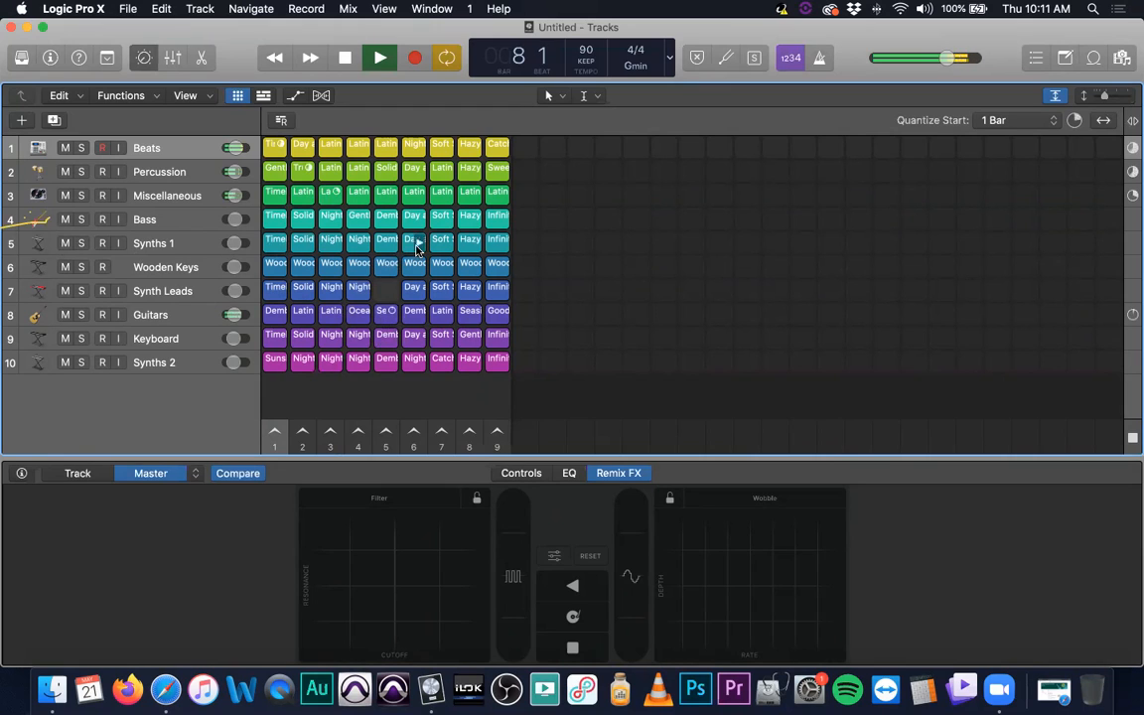
pyautogui.click(391, 313)
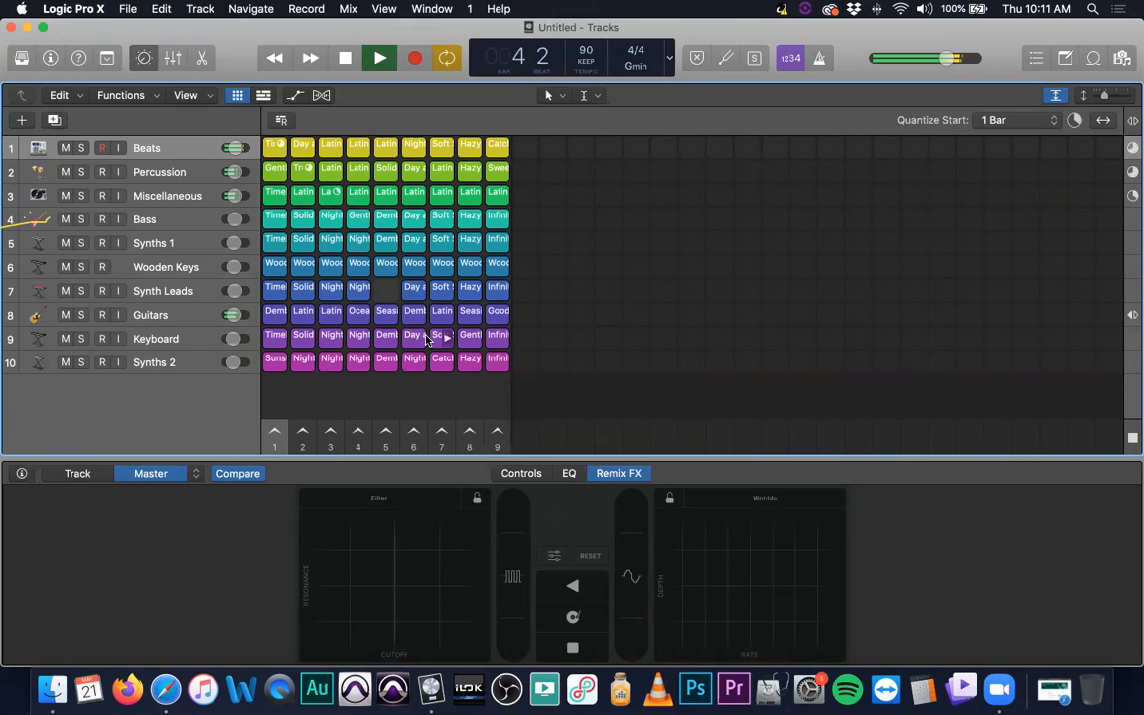
pyautogui.press('space')
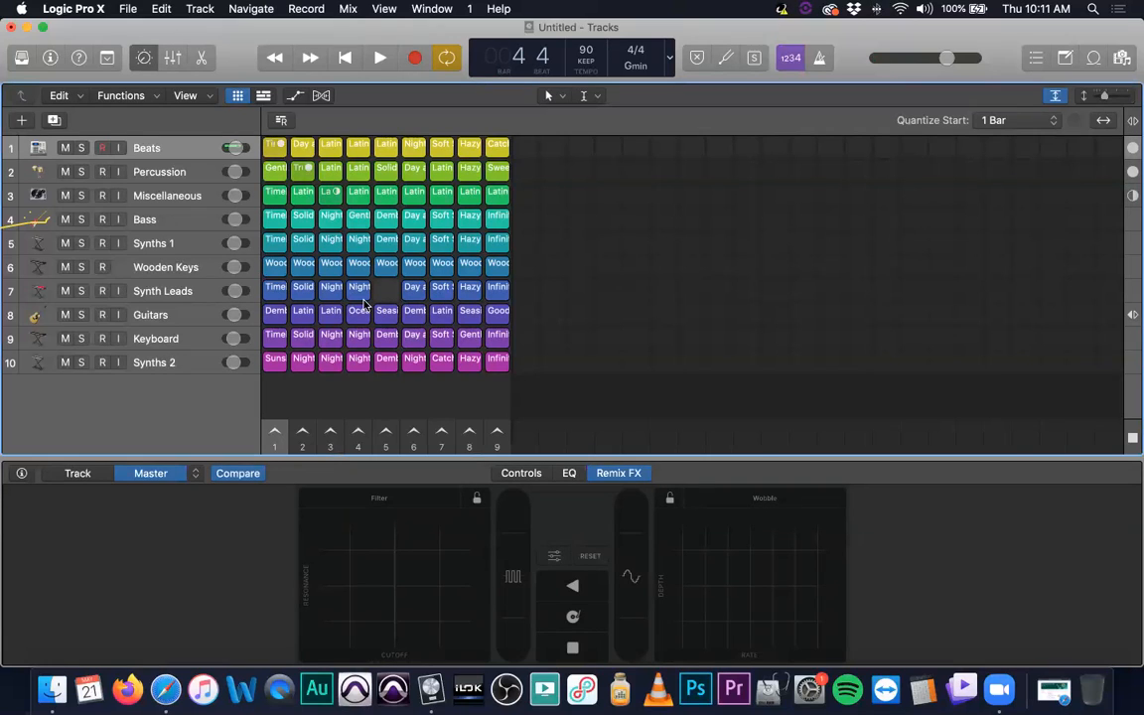
# - Widen the grid cells so their names are readable, and launch Wooden Keys 3 with the queued loops
pyautogui.scroll(-1, 547, 334)
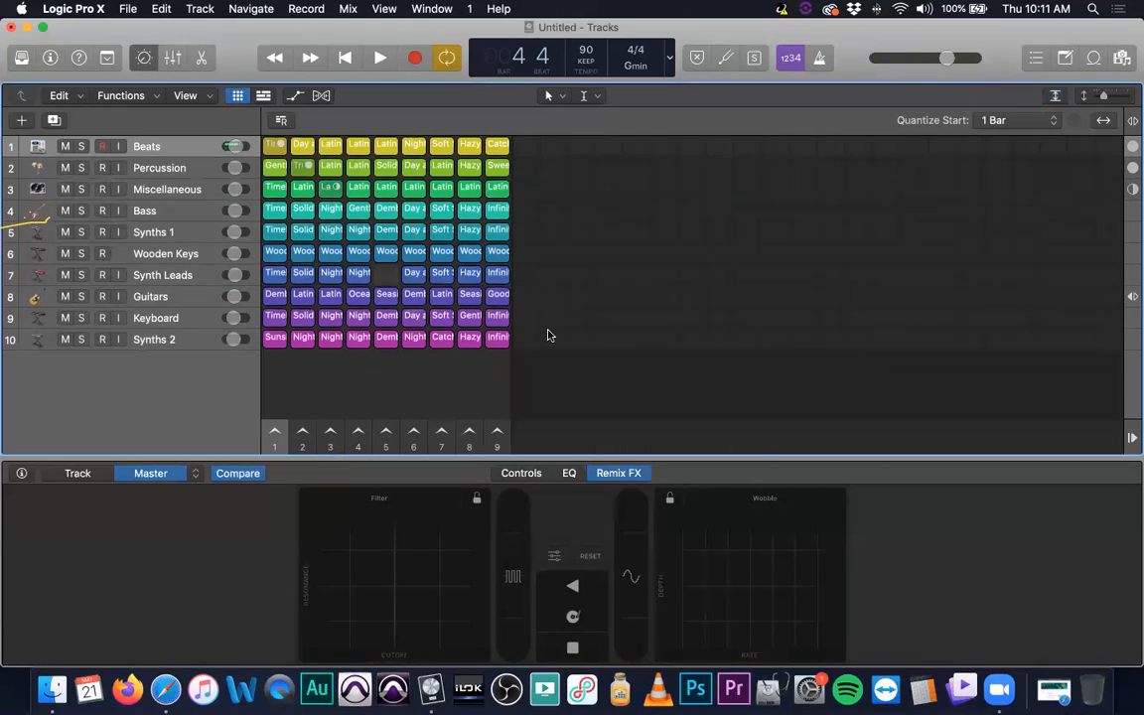
pyautogui.scroll(10, 556, 329)
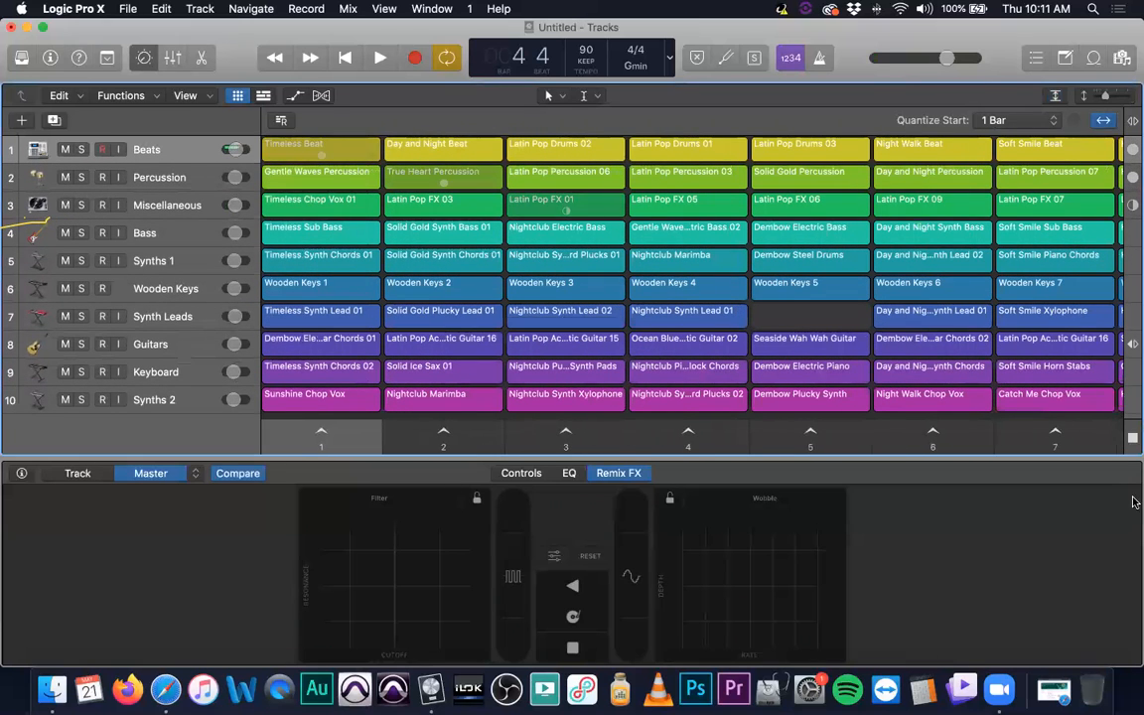
pyautogui.click(566, 295)
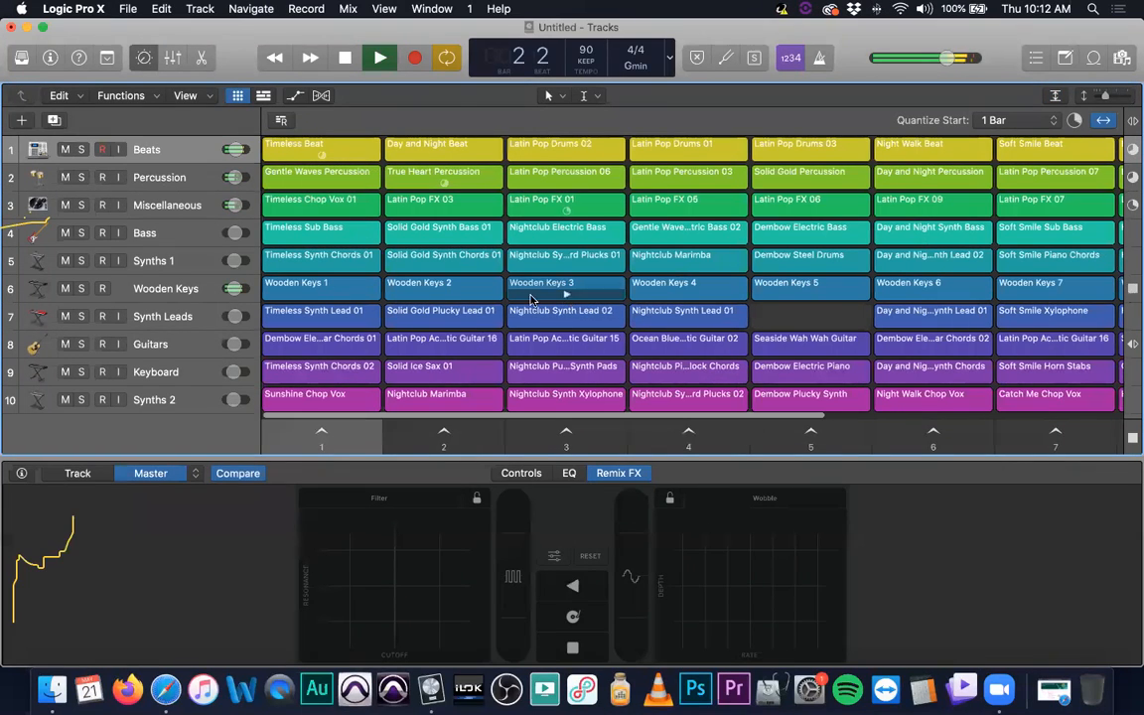
# - Stop the Timeless Beat loop and launch Wooden Keys 2 and Nightclub Marimba
pyautogui.click(320, 151)
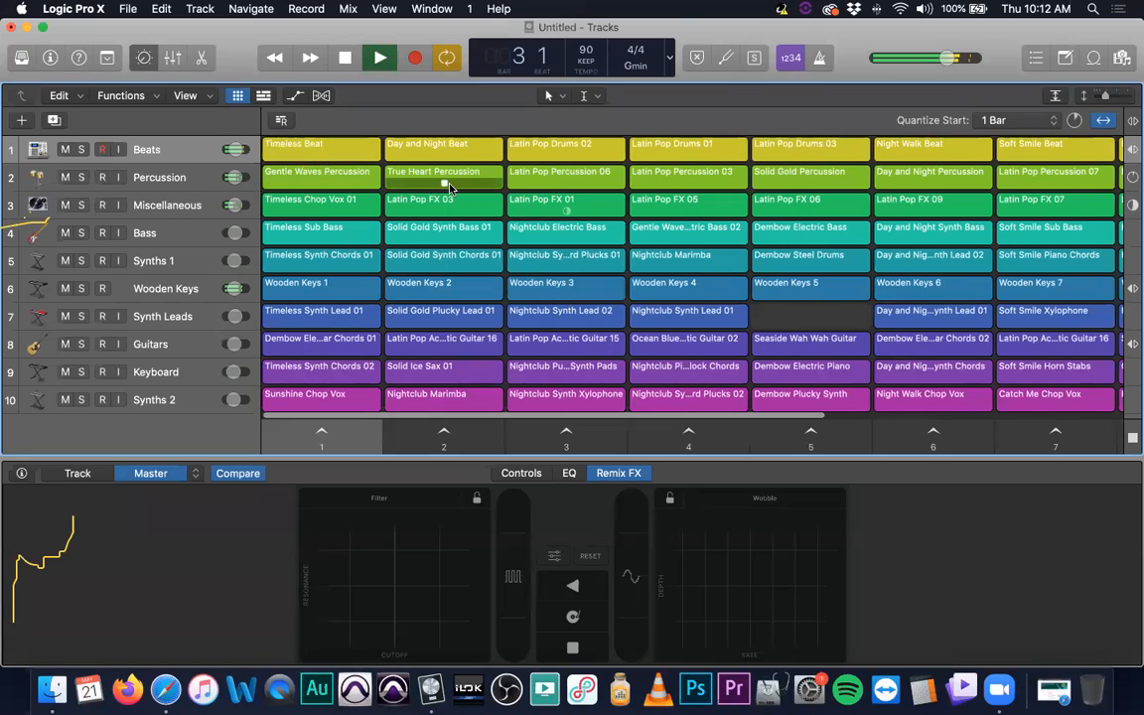
pyautogui.click(442, 295)
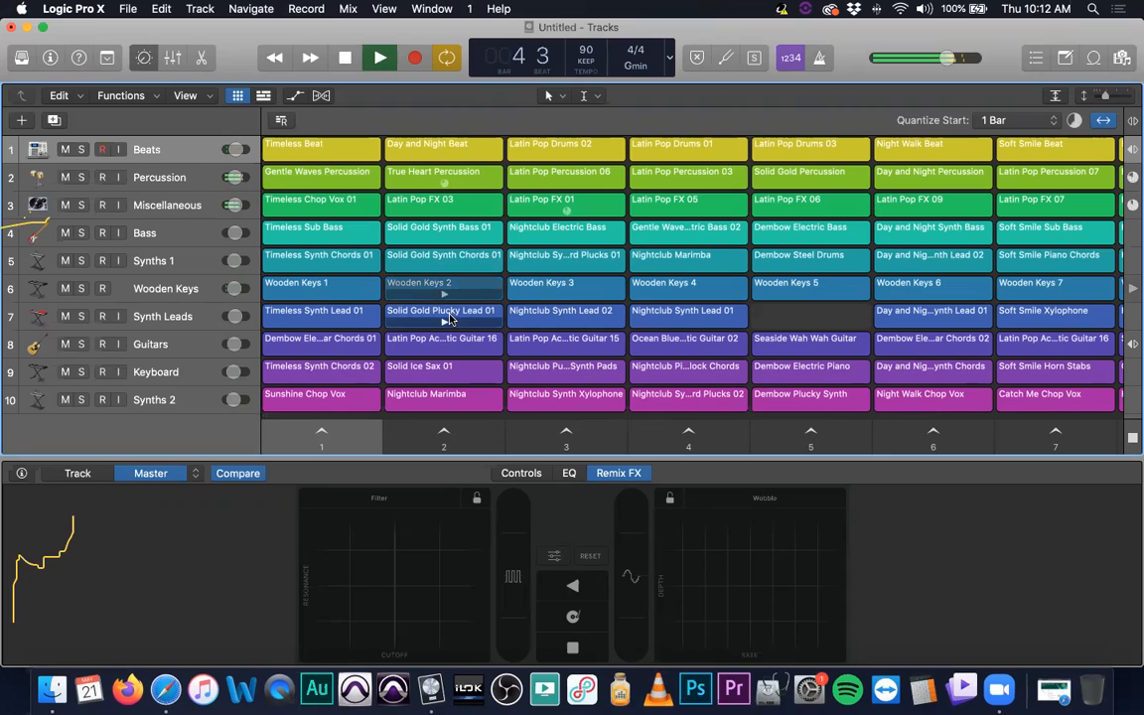
pyautogui.click(442, 405)
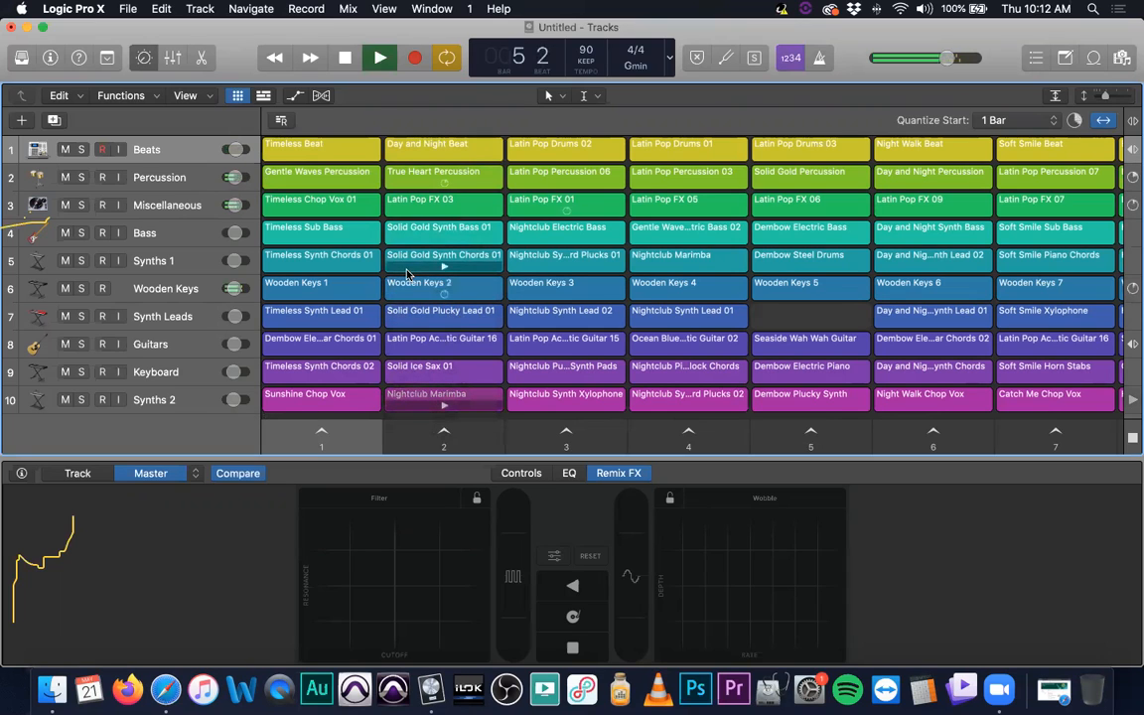
# - Try the Timeless Beat and Day and Night Beat cells over the running loops, and stop playback
pyautogui.click(314, 155)
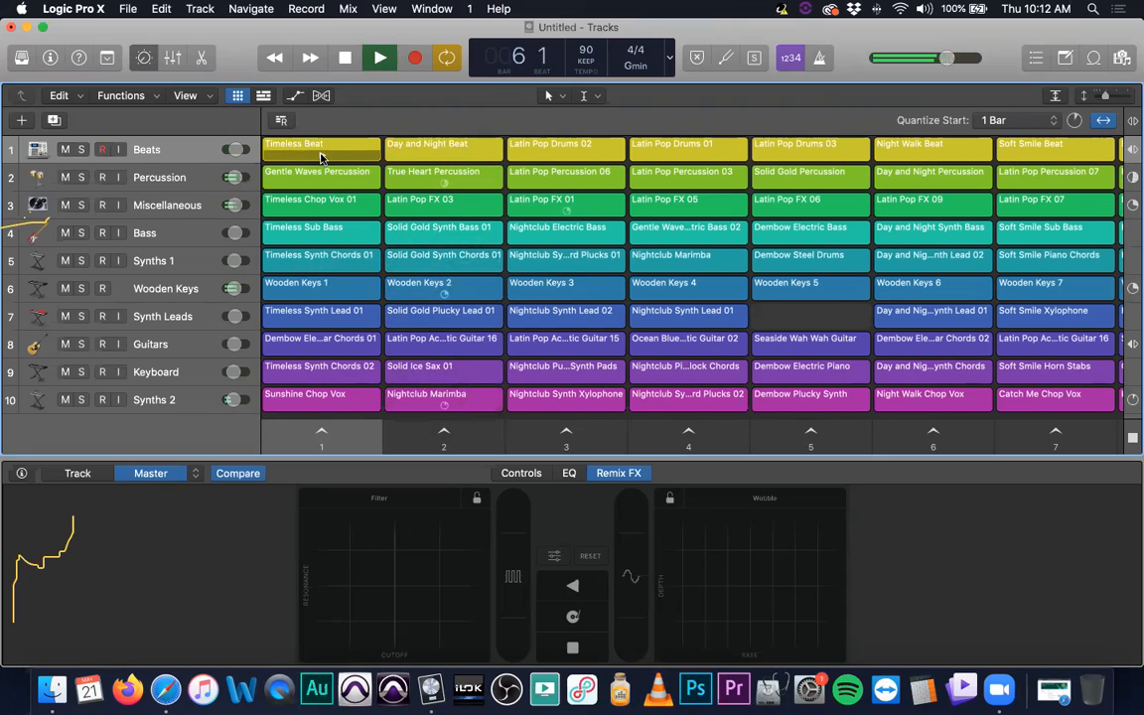
pyautogui.click(445, 157)
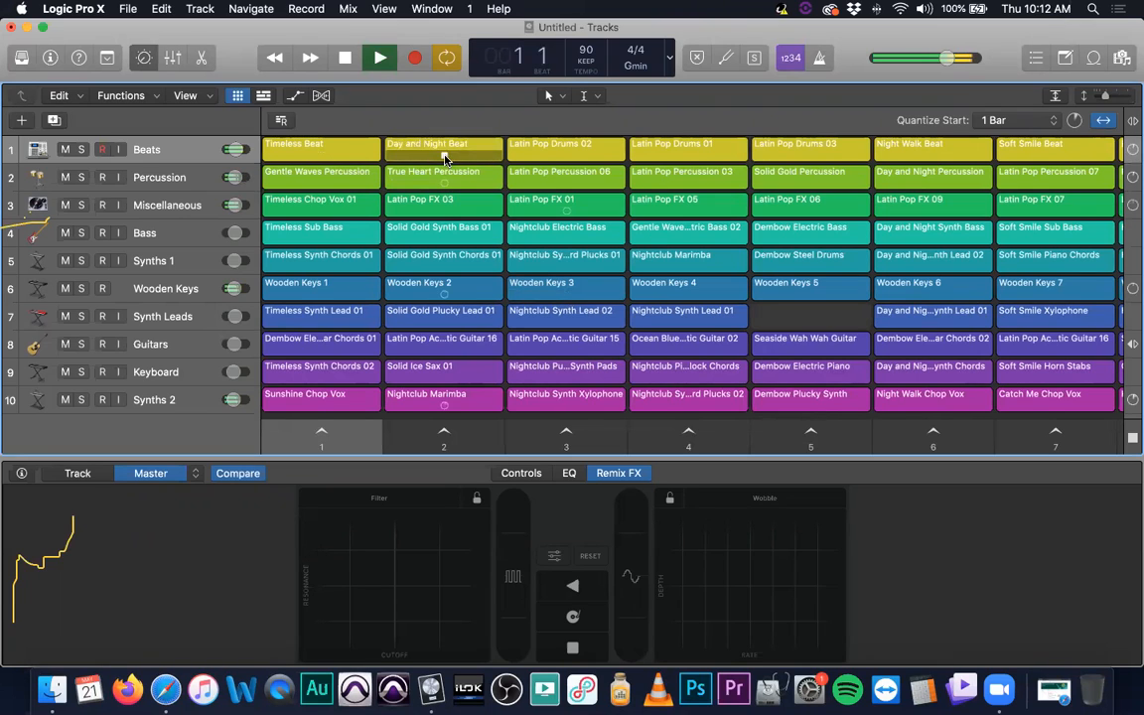
pyautogui.click(345, 57)
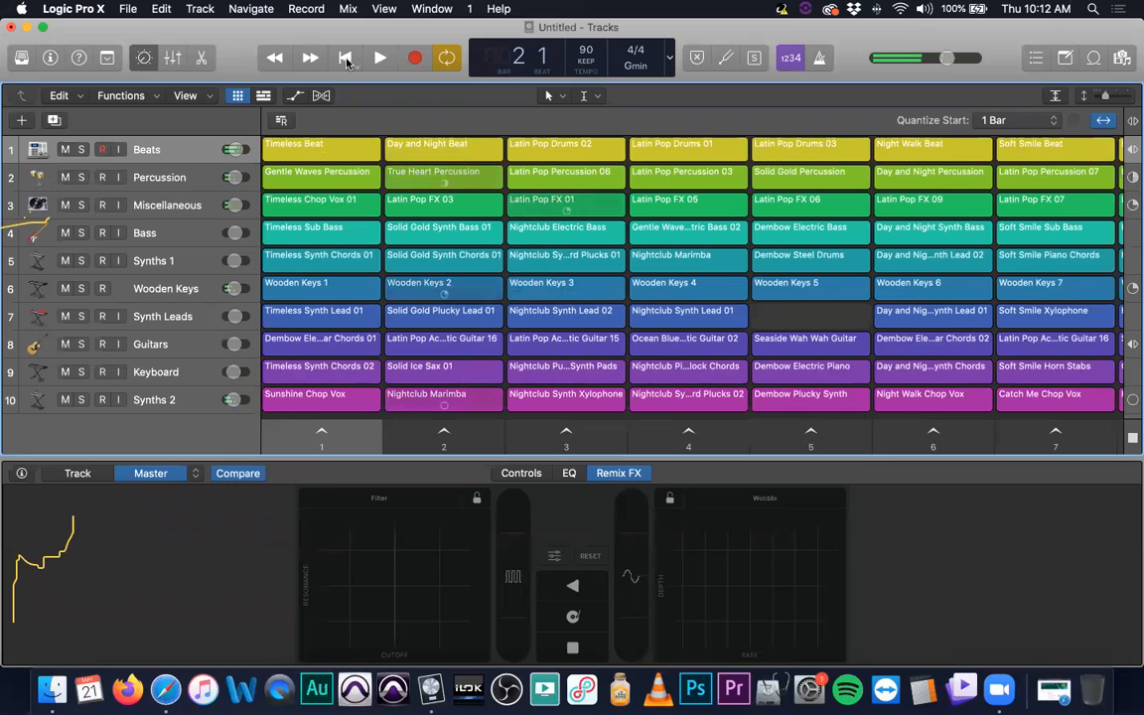
# - Close the untitled starter grid project and bring back the project chooser
pyautogui.press('super+w')
pyautogui.click(513, 250)
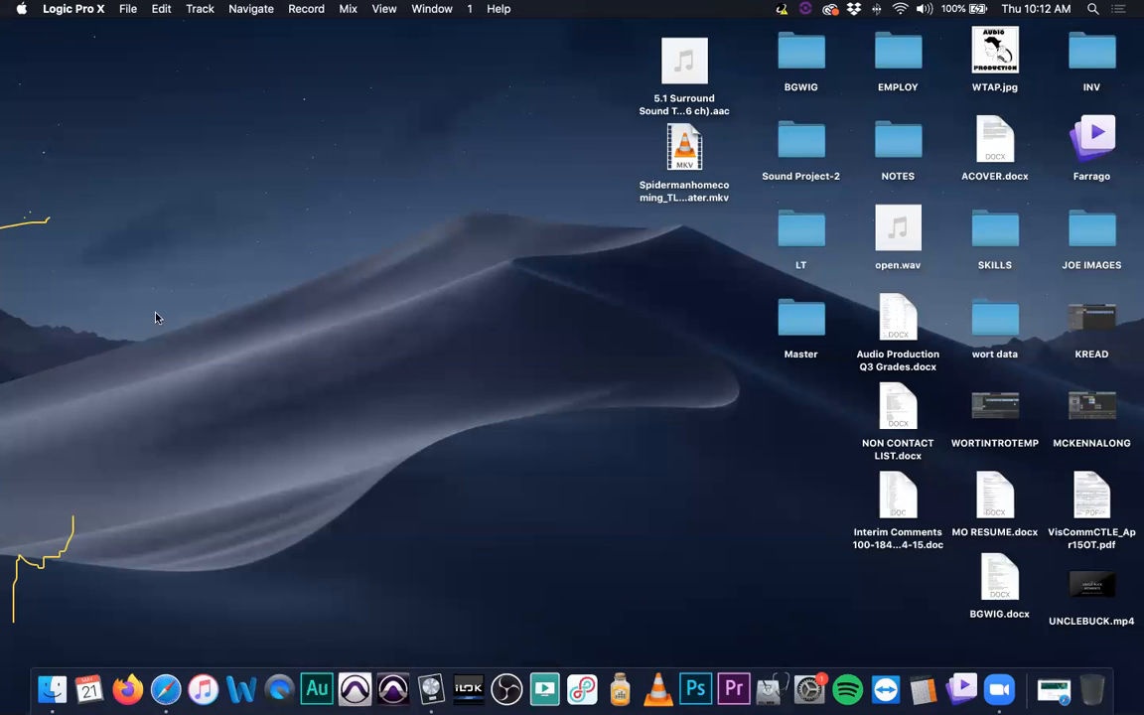
pyautogui.moveTo(36, 185); pyautogui.dragTo(97, 352)
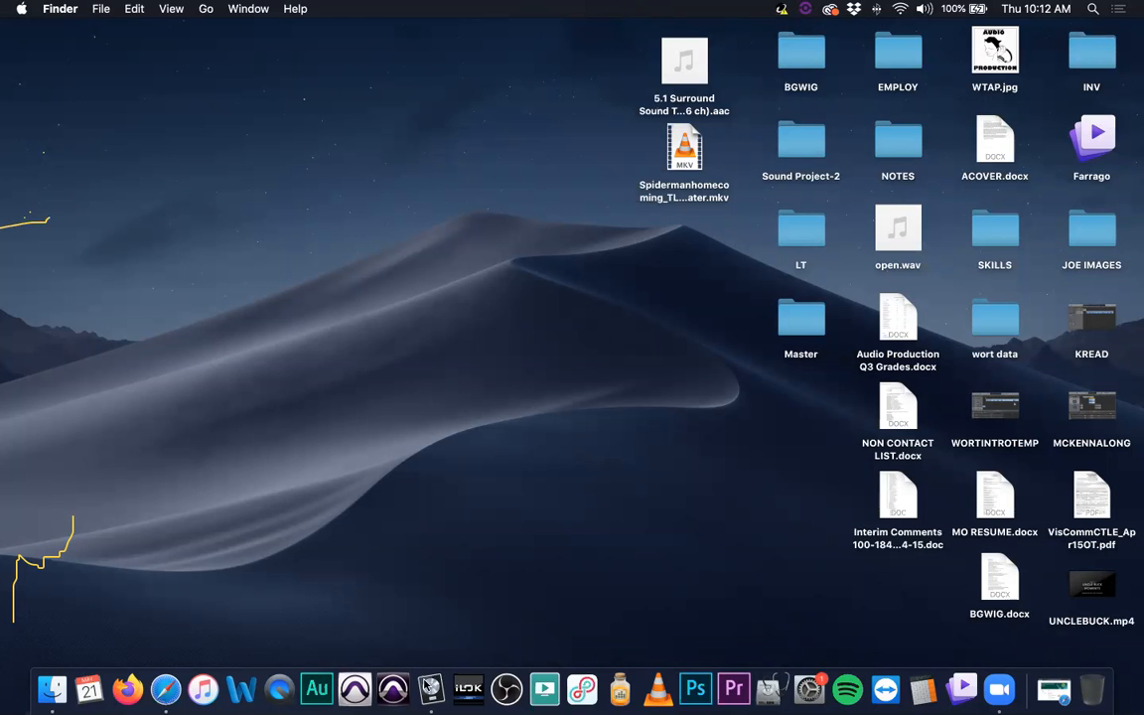
pyautogui.click(430, 687)
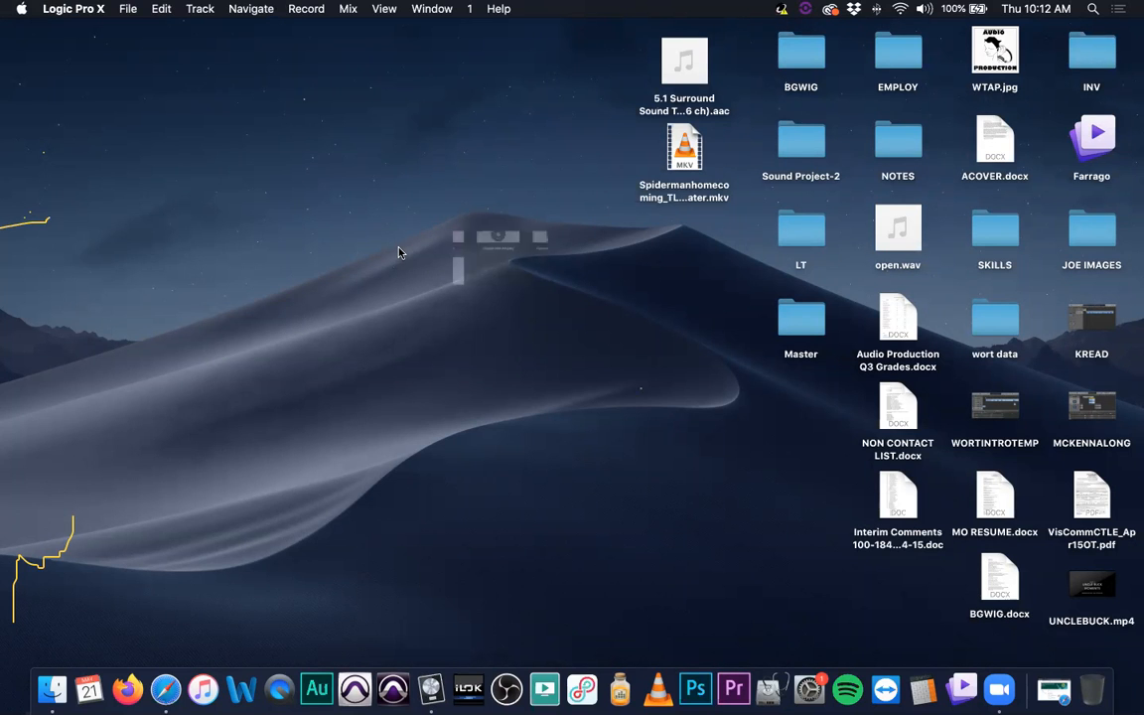
# - Look through the Starter Grids, New Project, Tutorials, Demo Projects and Project Templates categories of the project chooser
pyautogui.scroll(2, 505, 303)
pyautogui.scroll(6, 505, 302)
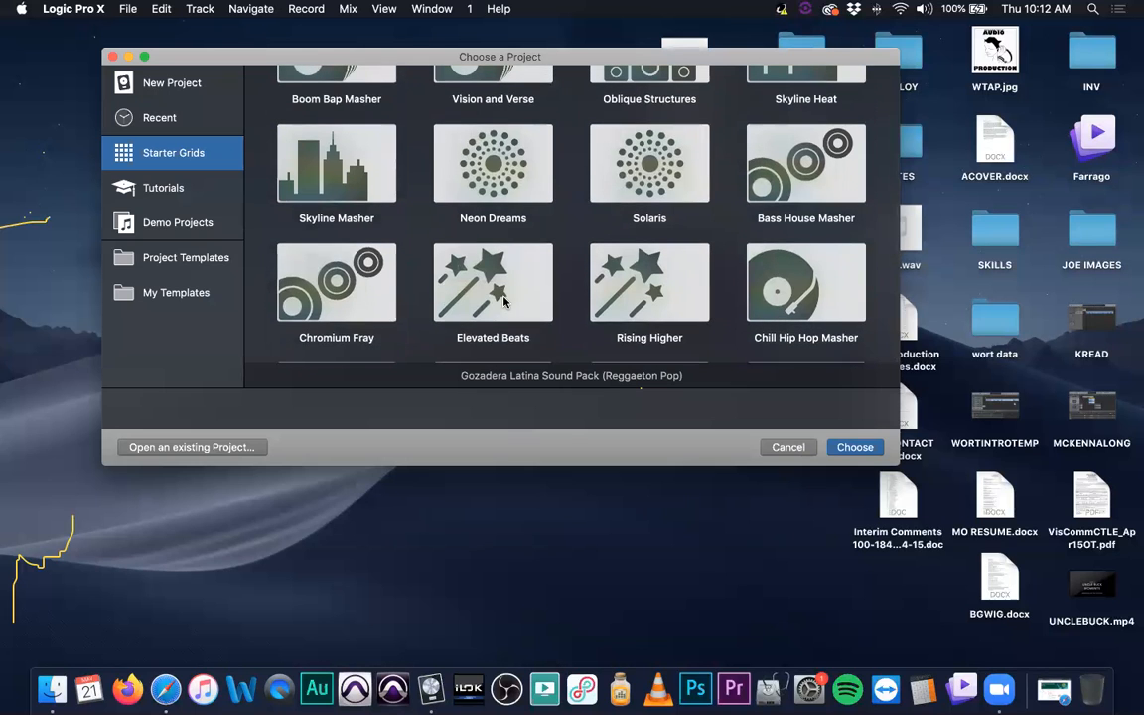
pyautogui.scroll(3, 504, 301)
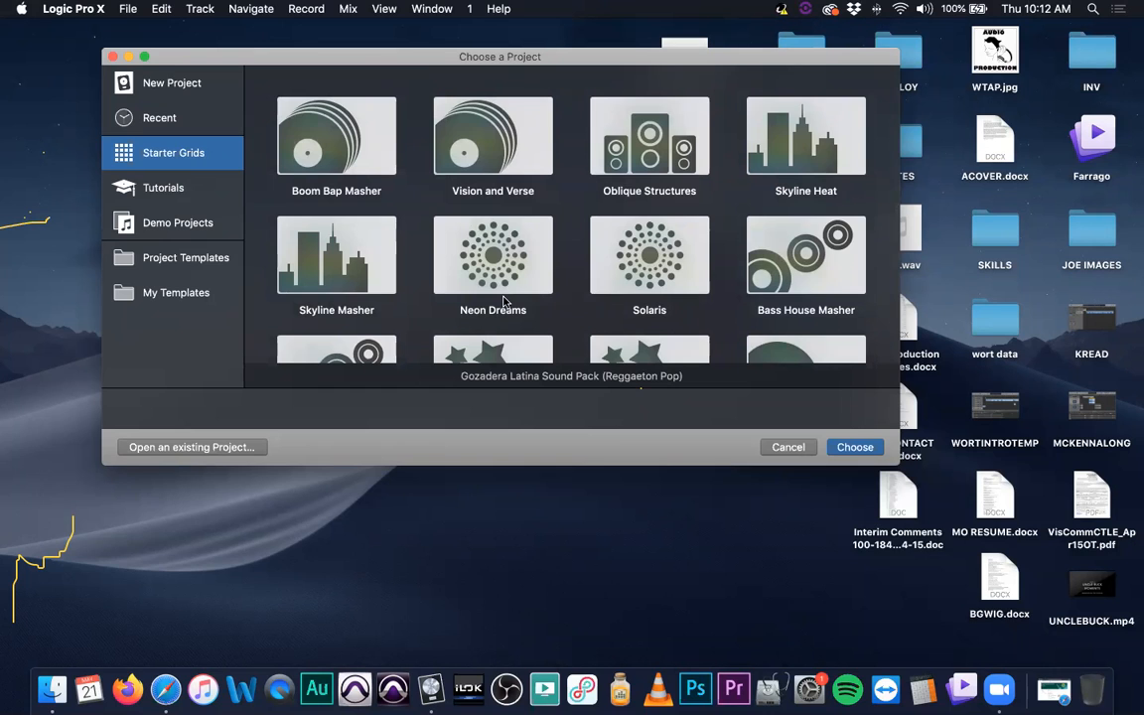
pyautogui.click(158, 79)
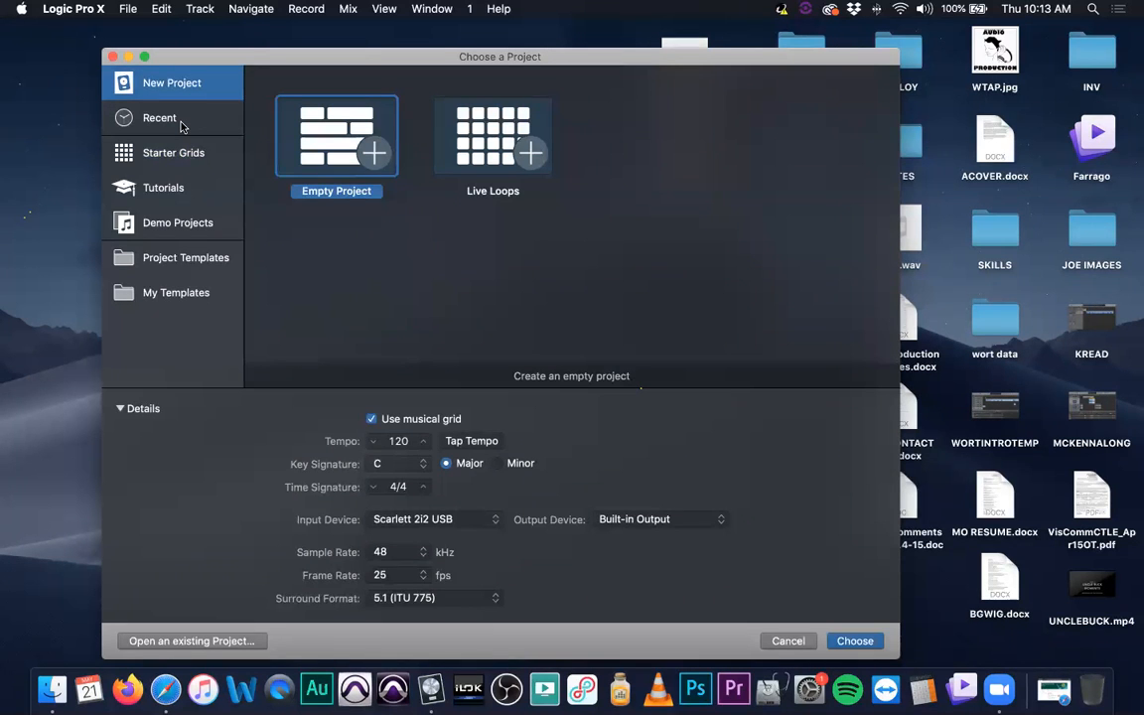
pyautogui.click(165, 194)
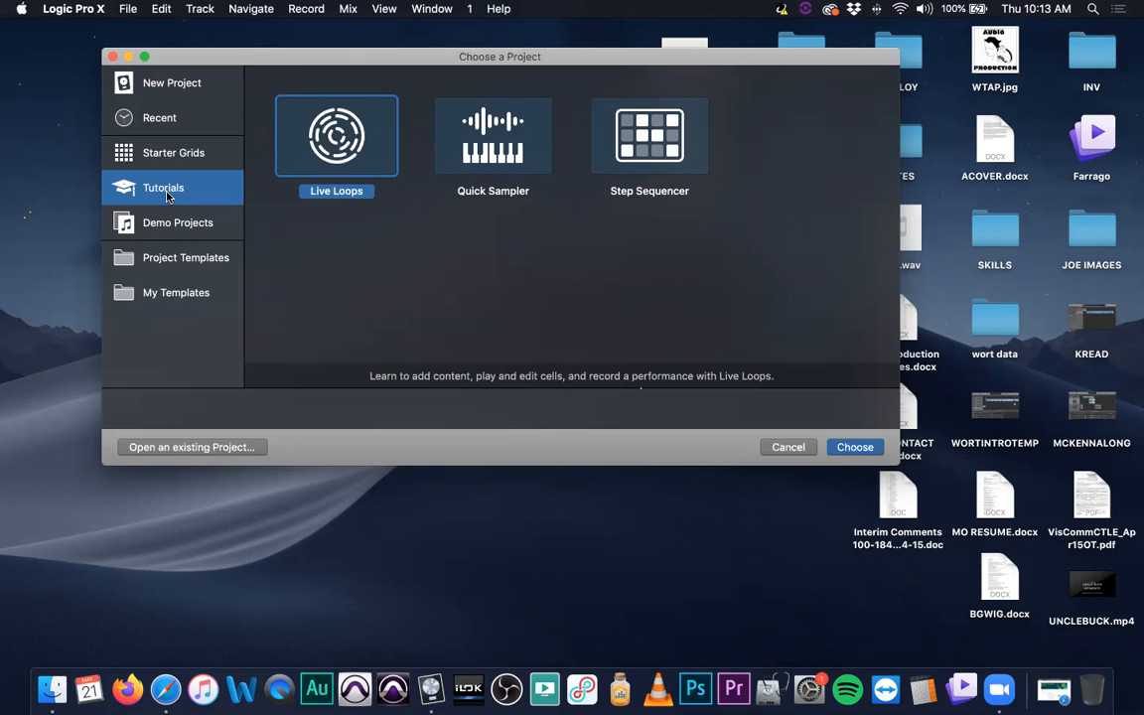
pyautogui.click(157, 222)
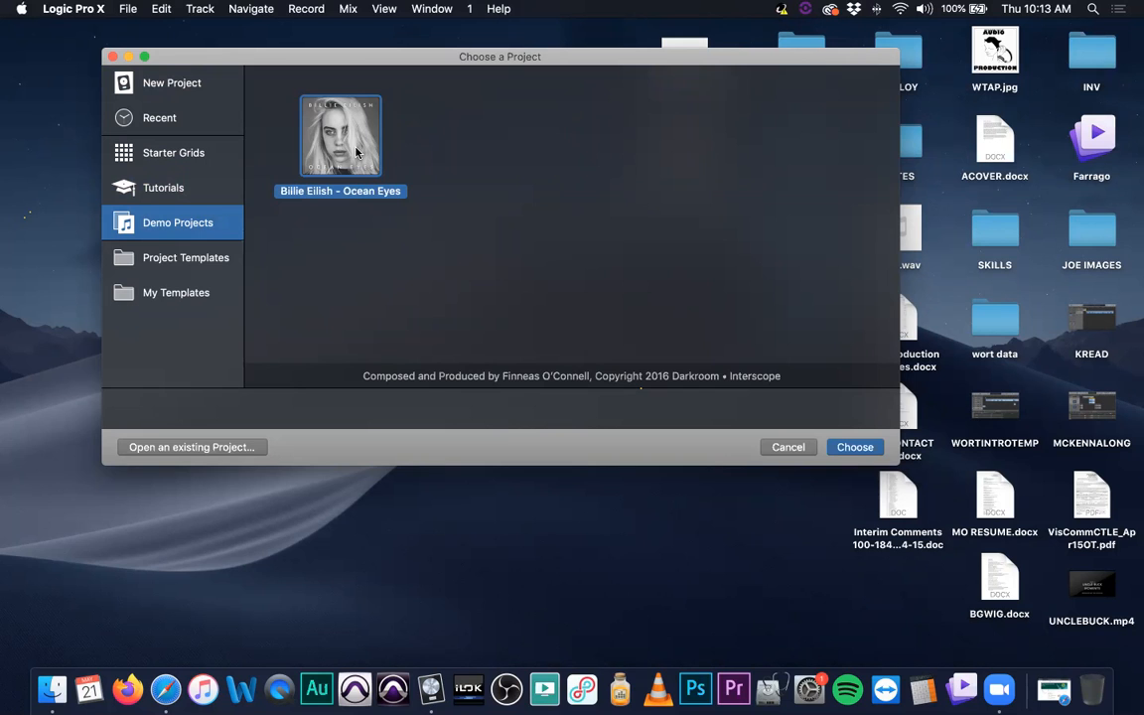
pyautogui.click(171, 258)
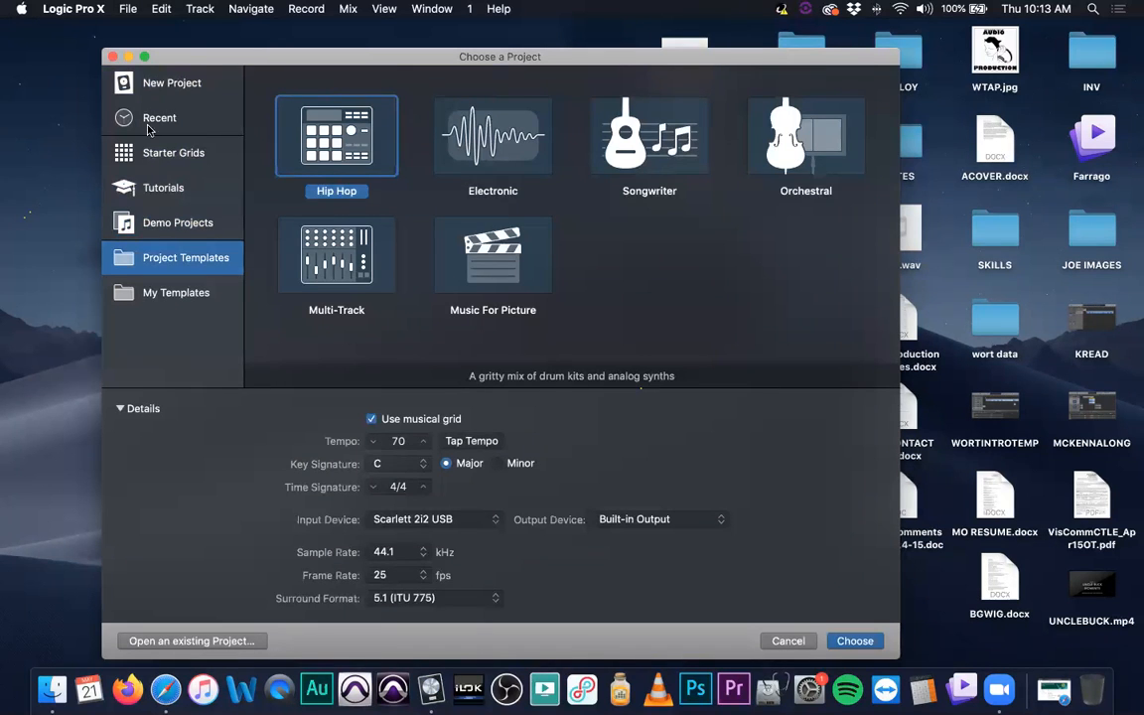
# - Create an empty new project with the 5.1 (ITU 775) surround format and one audio track
pyautogui.click(166, 82)
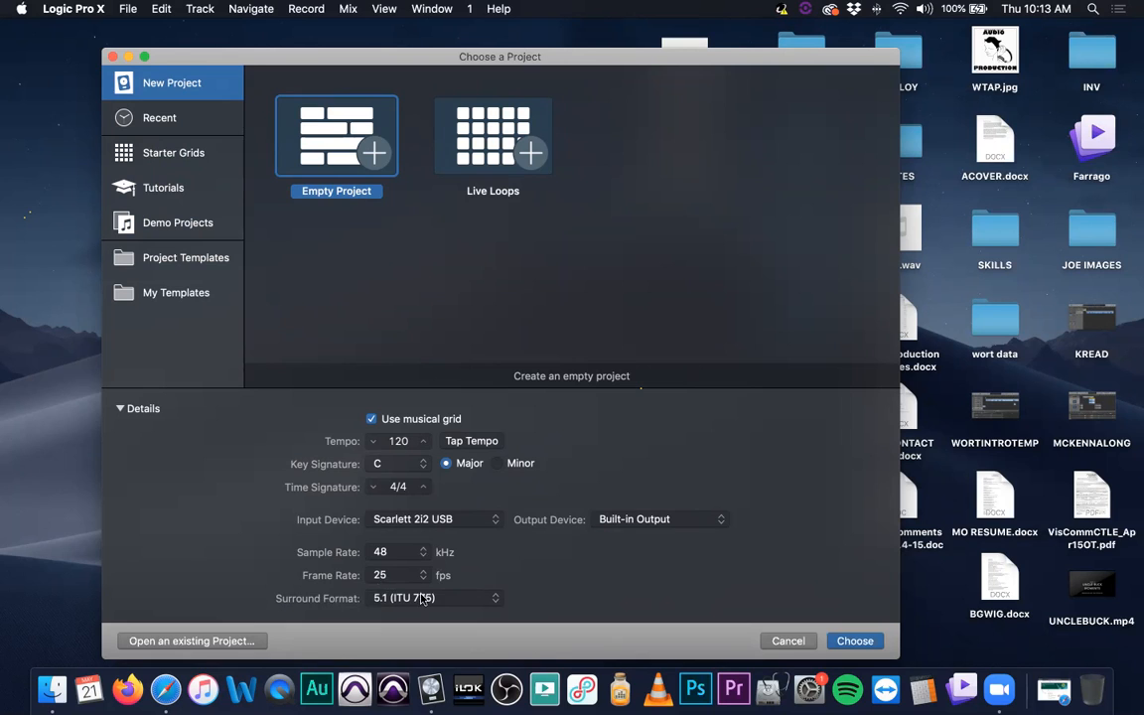
pyautogui.click(496, 601)
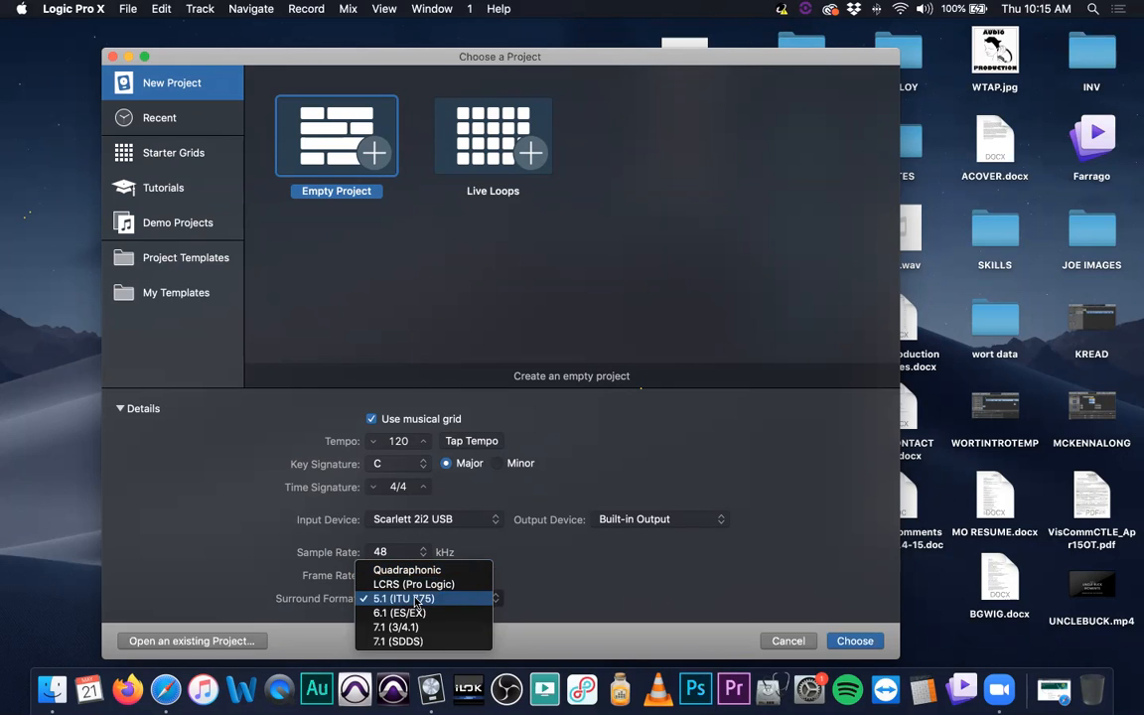
pyautogui.click(416, 601)
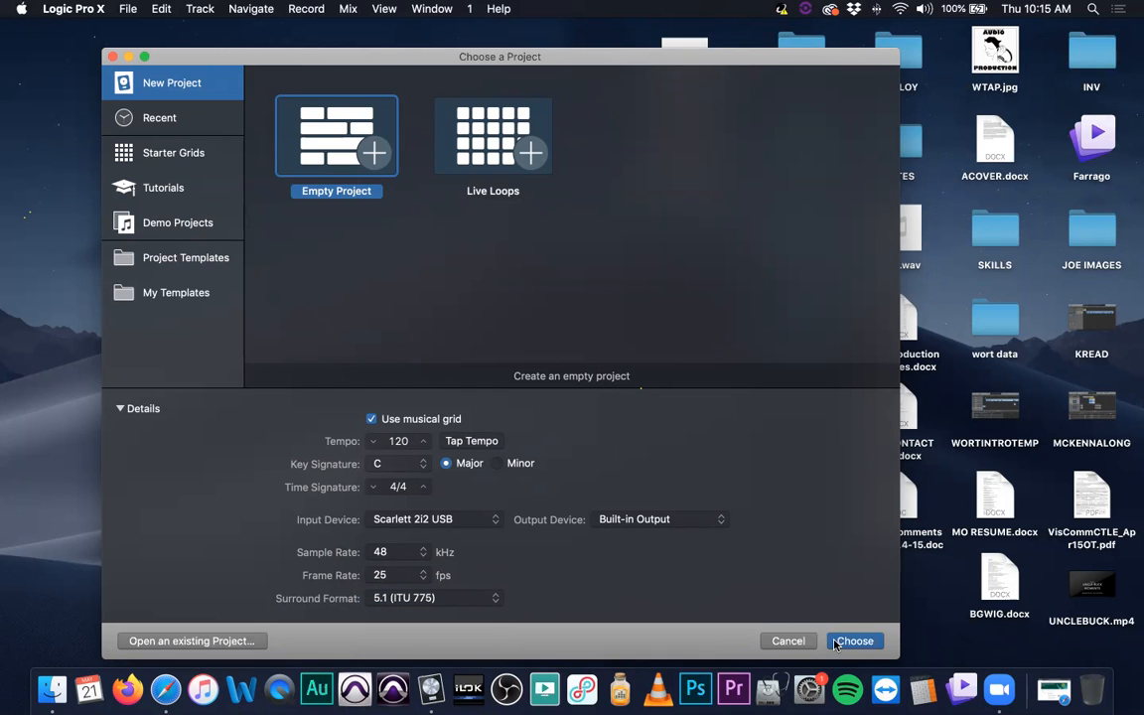
pyautogui.press('Return')
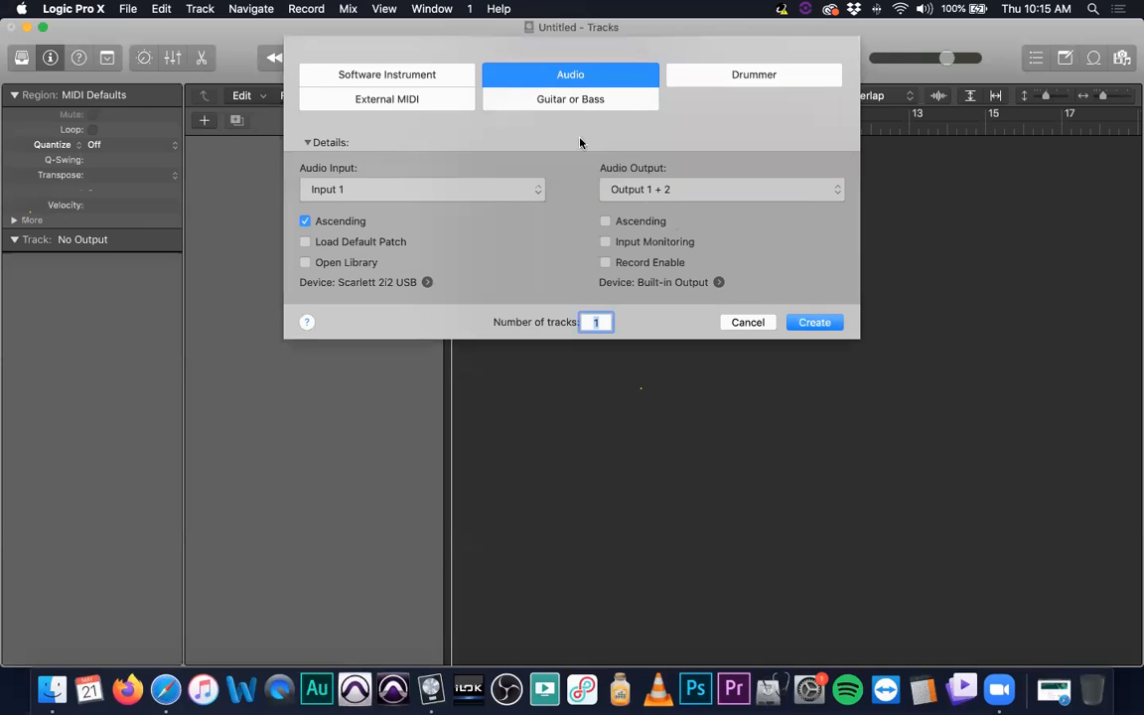
pyautogui.click(810, 323)
# - Import the 5.1 Surround Sound Test .aac file from the desktop onto a new track below Audio 1
pyautogui.moveTo(392, 31); pyautogui.dragTo(434, 126)
pyautogui.moveTo(674, 67); pyautogui.dragTo(340, 57)
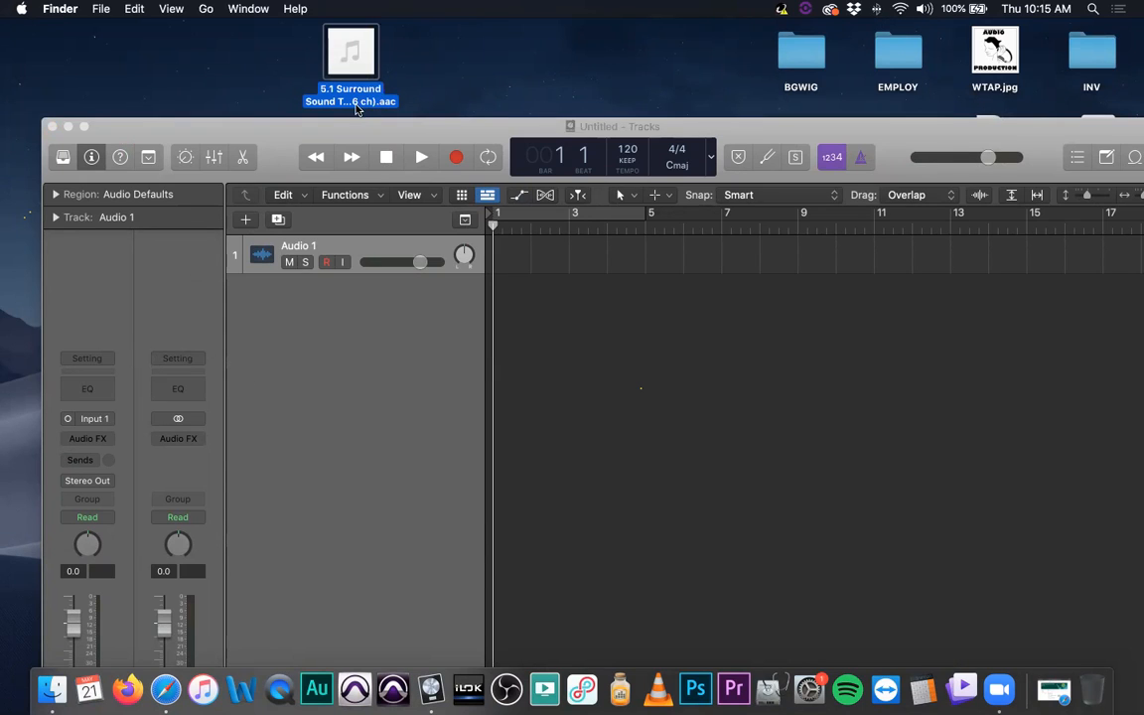
pyautogui.moveTo(371, 64)
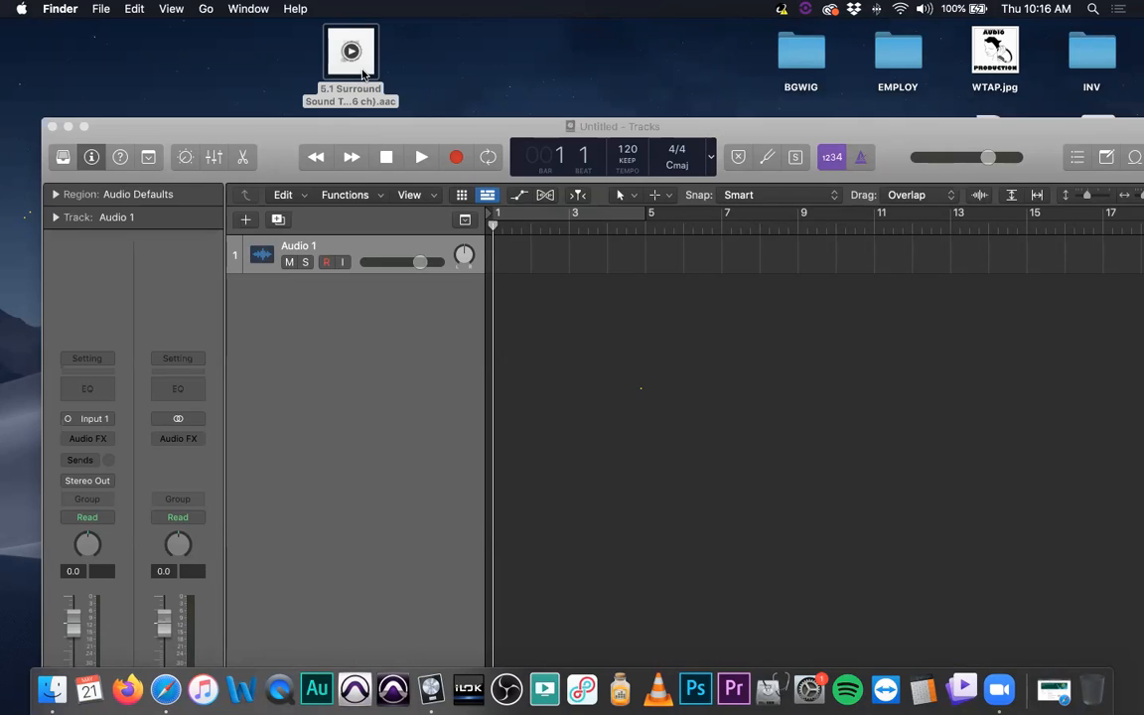
pyautogui.click(365, 75)
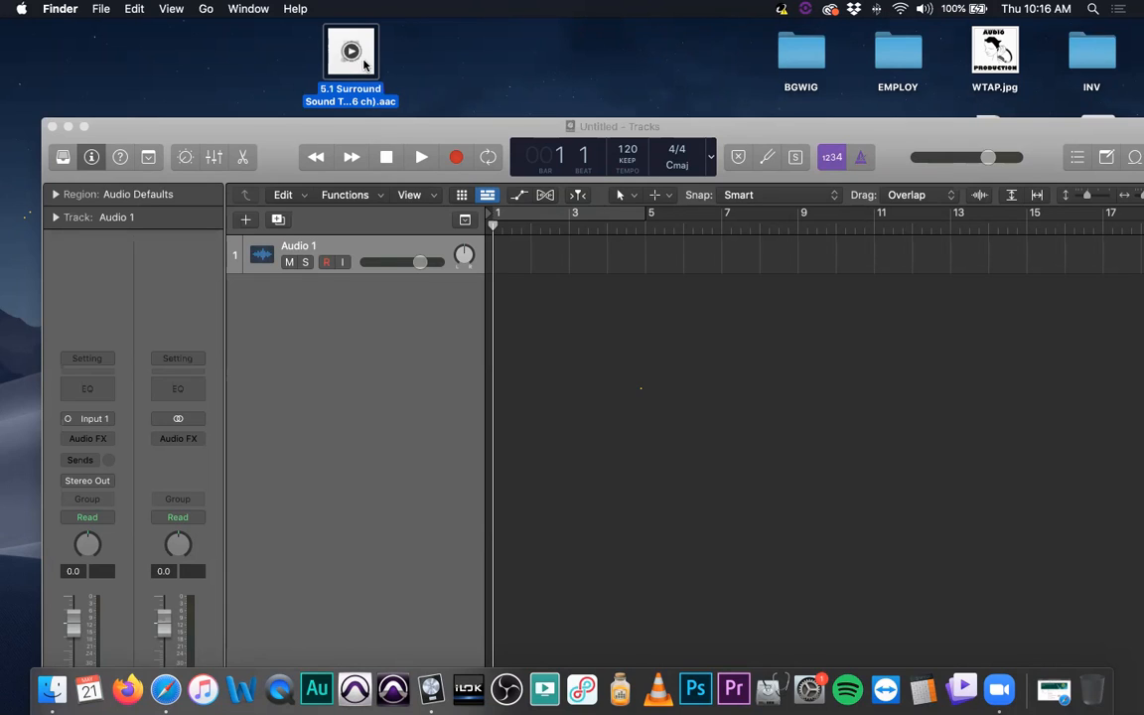
pyautogui.moveTo(360, 68); pyautogui.dragTo(527, 341)
pyautogui.moveTo(496, 306); pyautogui.dragTo(495, 308)
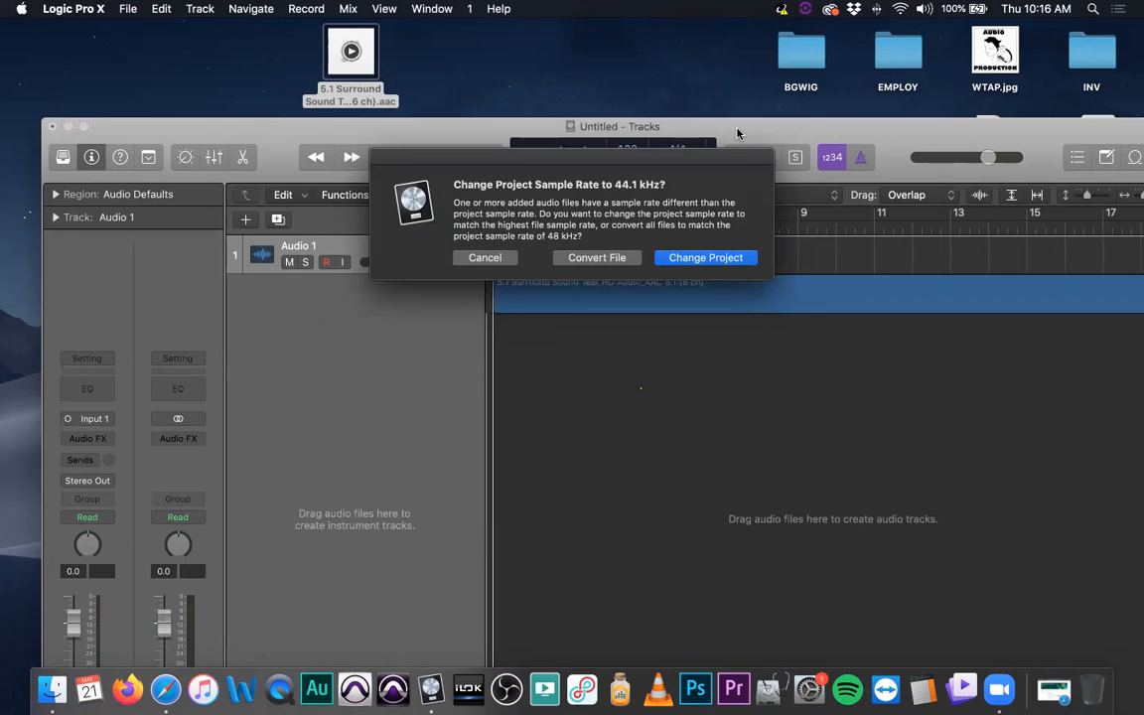
pyautogui.press('Escape')
pyautogui.moveTo(737, 132); pyautogui.dragTo(698, 25)
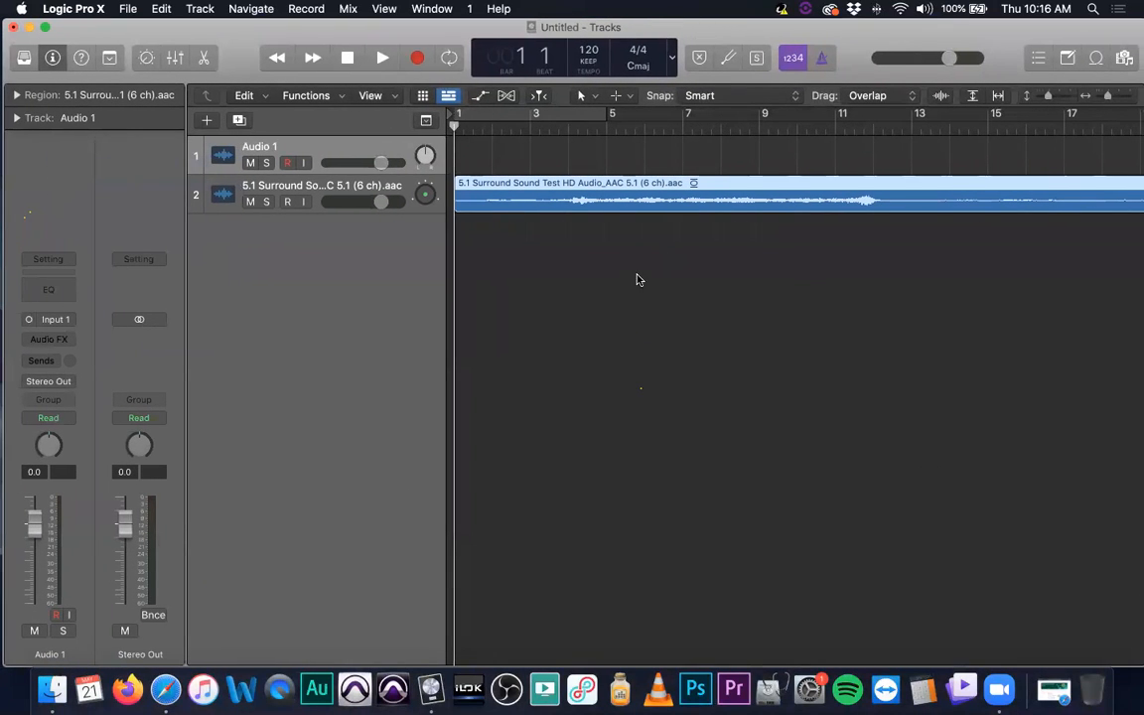
# - Delete the empty Audio 1 track above the surround track
pyautogui.scroll(10, 590, 271)
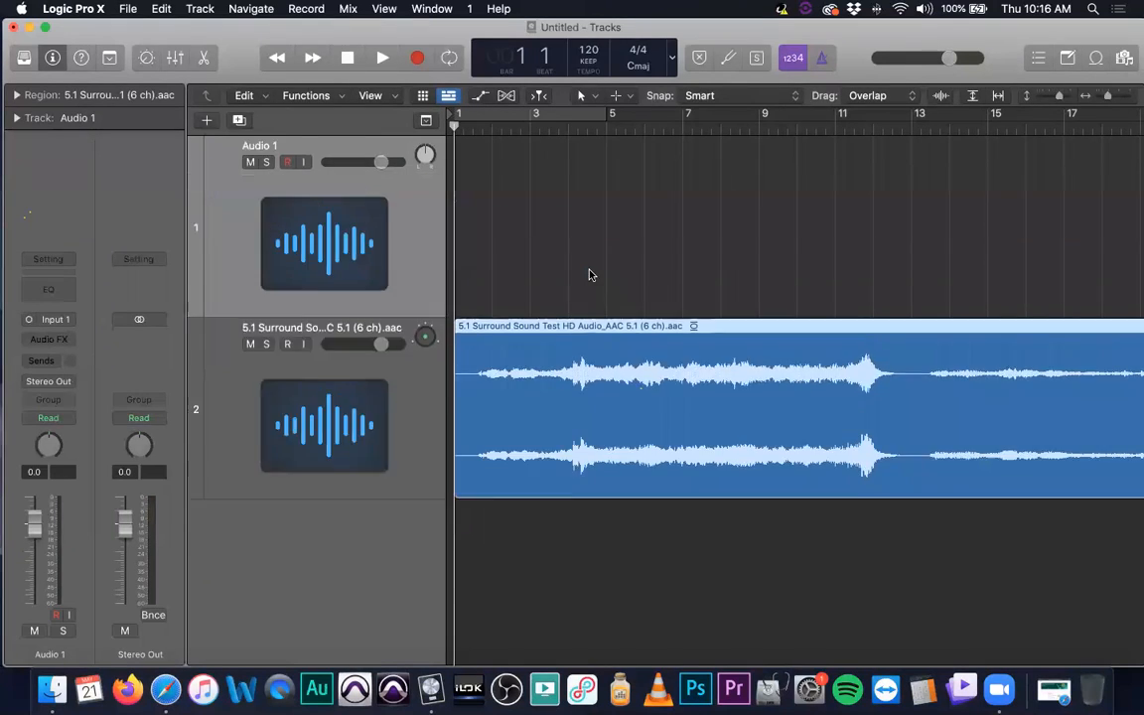
pyautogui.scroll(5, 551, 273)
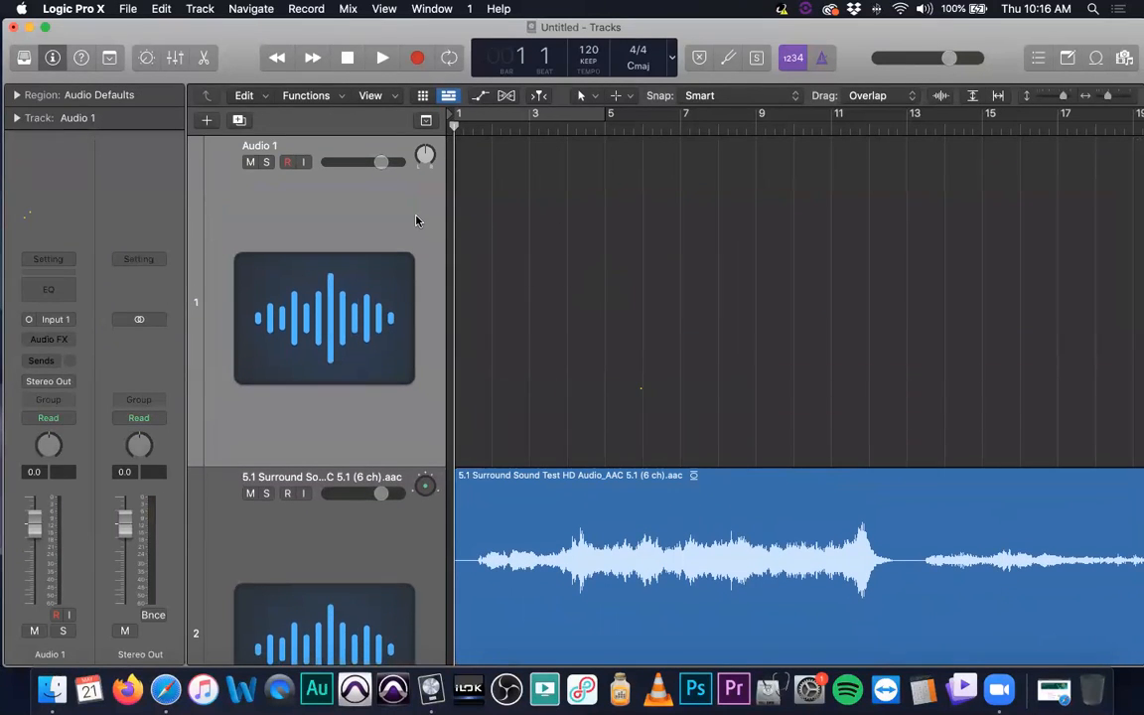
pyautogui.press('super+BackSpace')
# - Examine the surround region's waveform and the channel format symbol beside its name
pyautogui.hscroll(1, 582, 270)
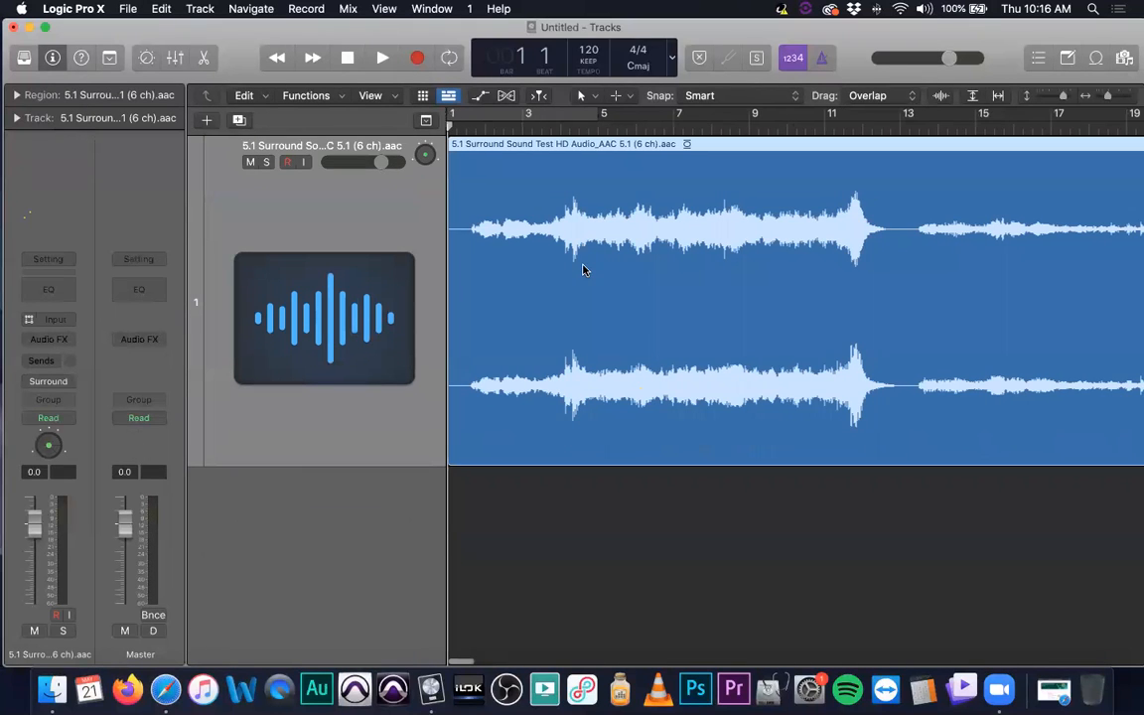
pyautogui.scroll(-10, 685, 276)
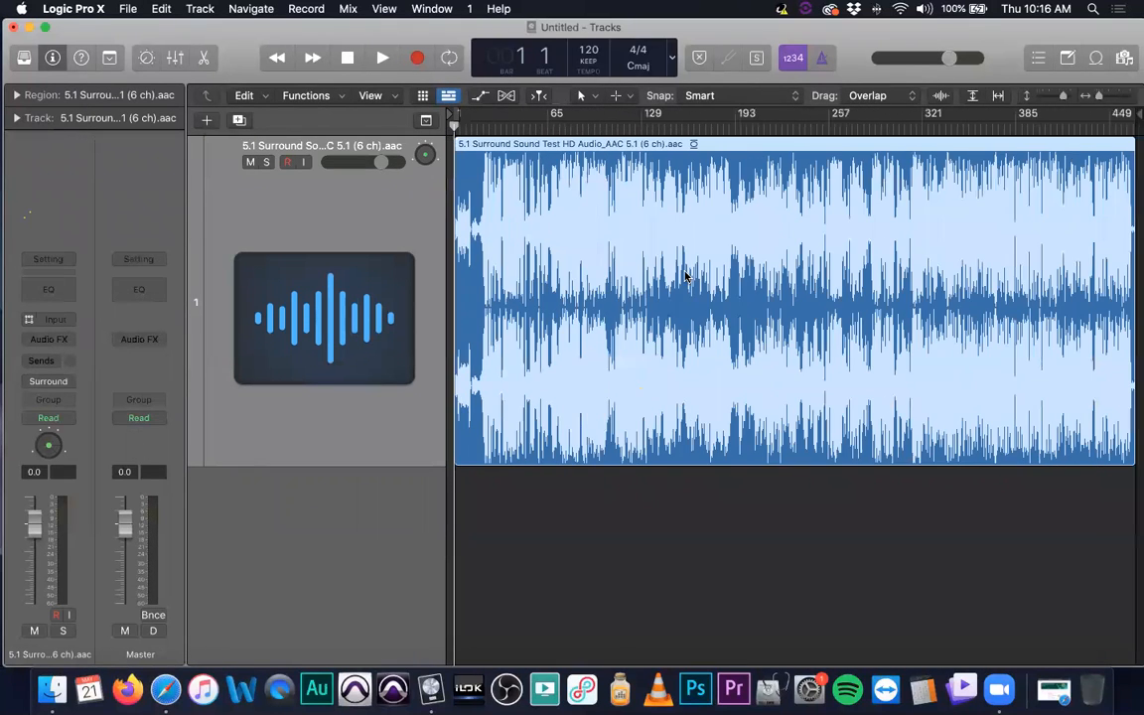
pyautogui.scroll(10, 683, 273)
pyautogui.scroll(-2, 682, 273)
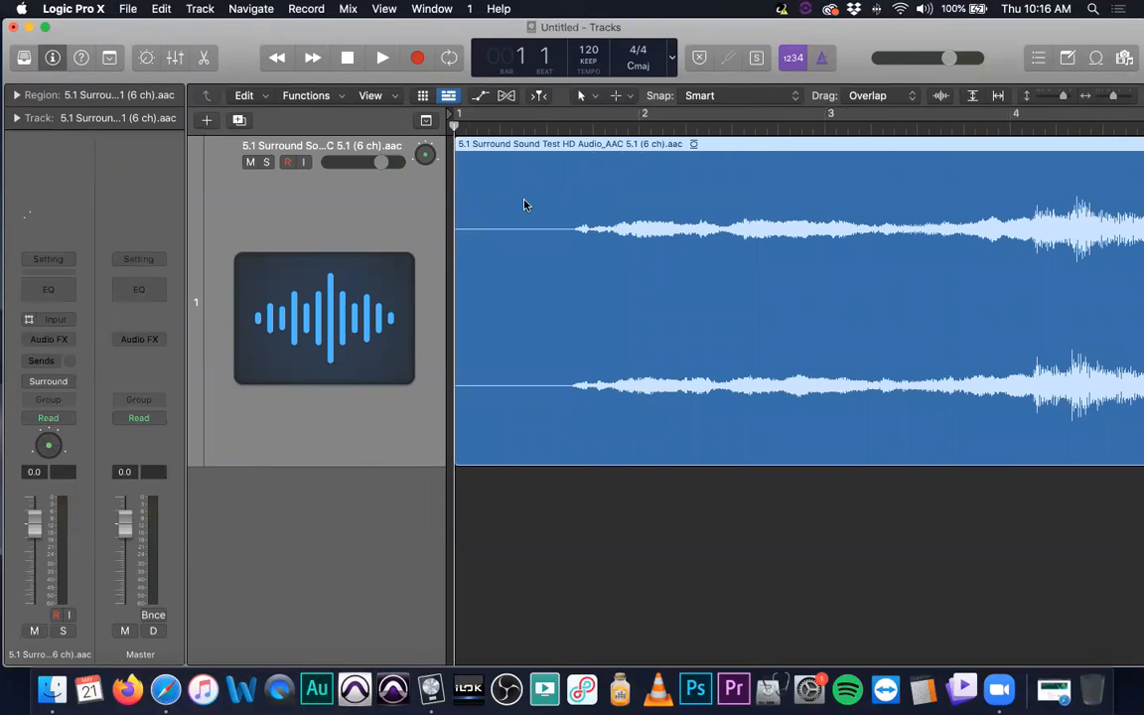
pyautogui.scroll(4, 628, 256)
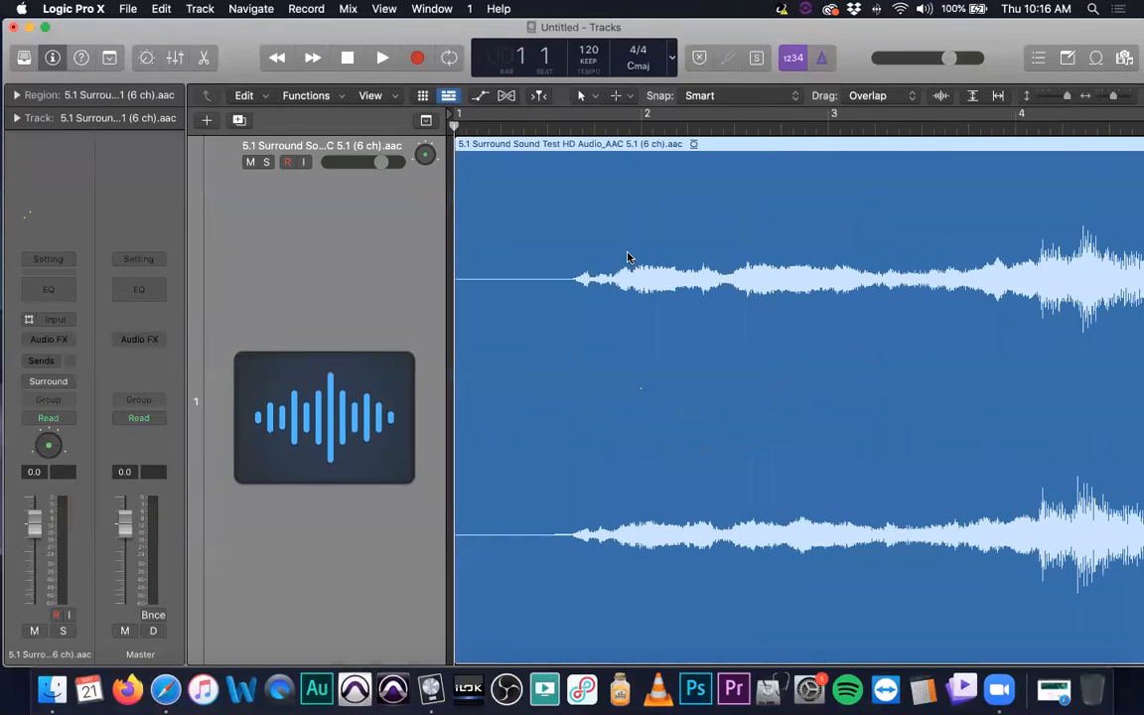
pyautogui.scroll(-4, 627, 283)
pyautogui.scroll(-1, 625, 283)
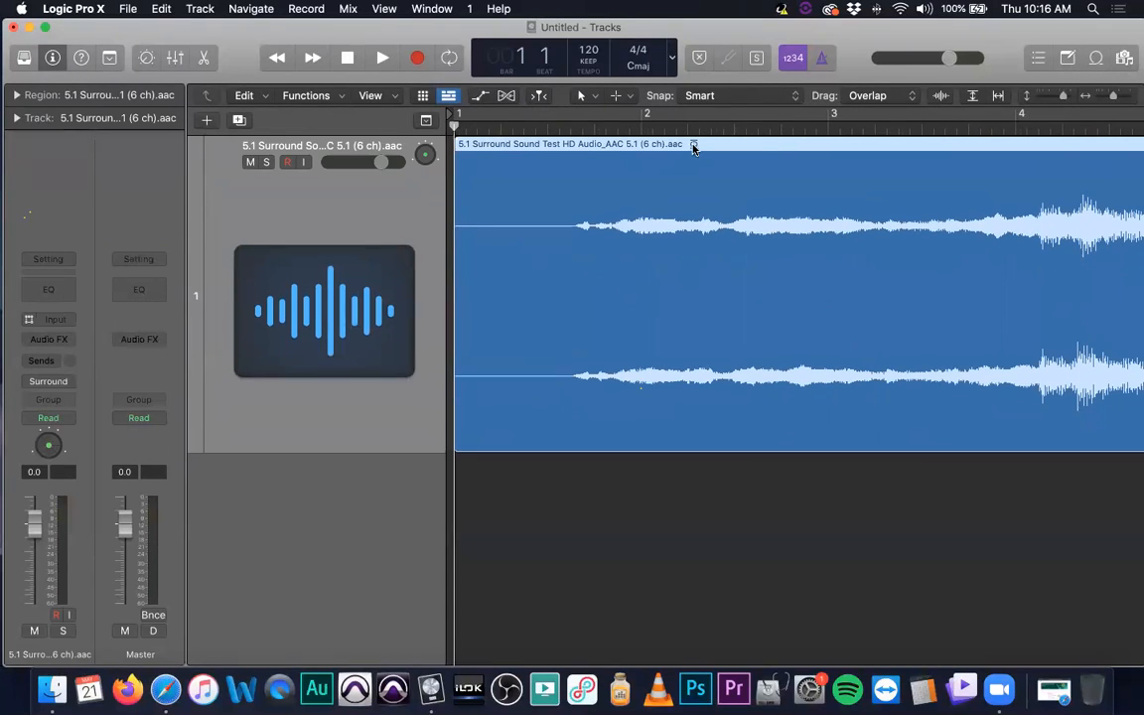
pyautogui.rightClick(693, 147)
pyautogui.click(640, 167)
pyautogui.scroll(-3, 626, 297)
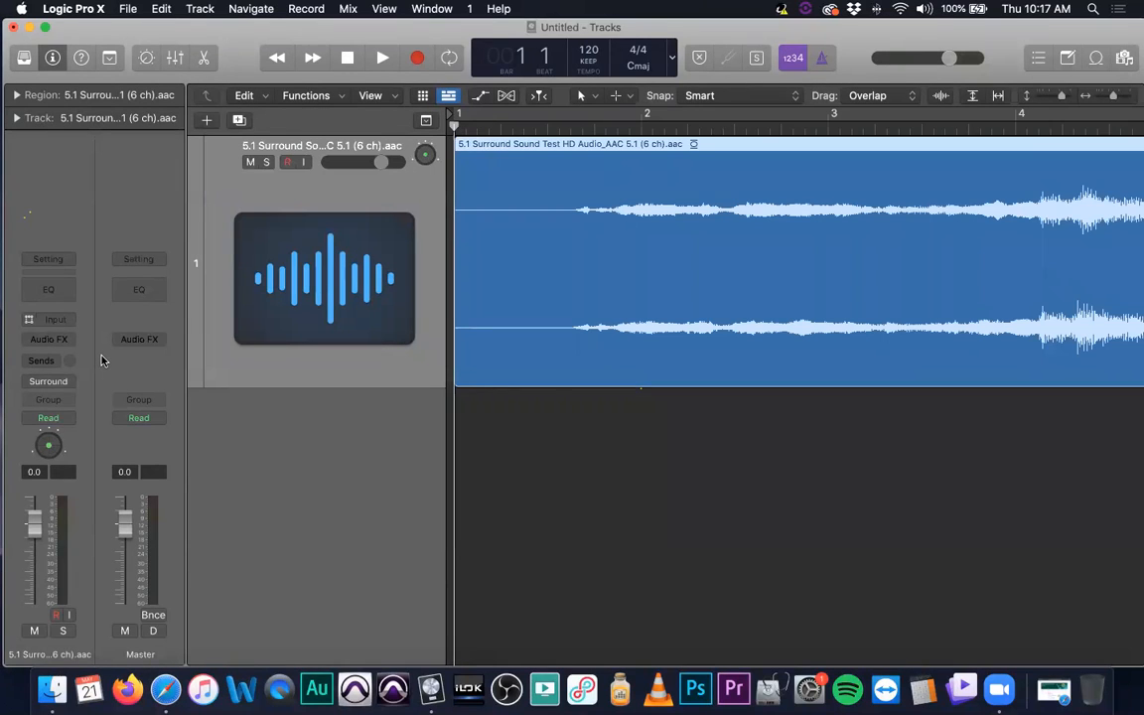
# - Inspect the surround track's input format choices and its output routing options, keeping both on Surround
pyautogui.click(29, 321)
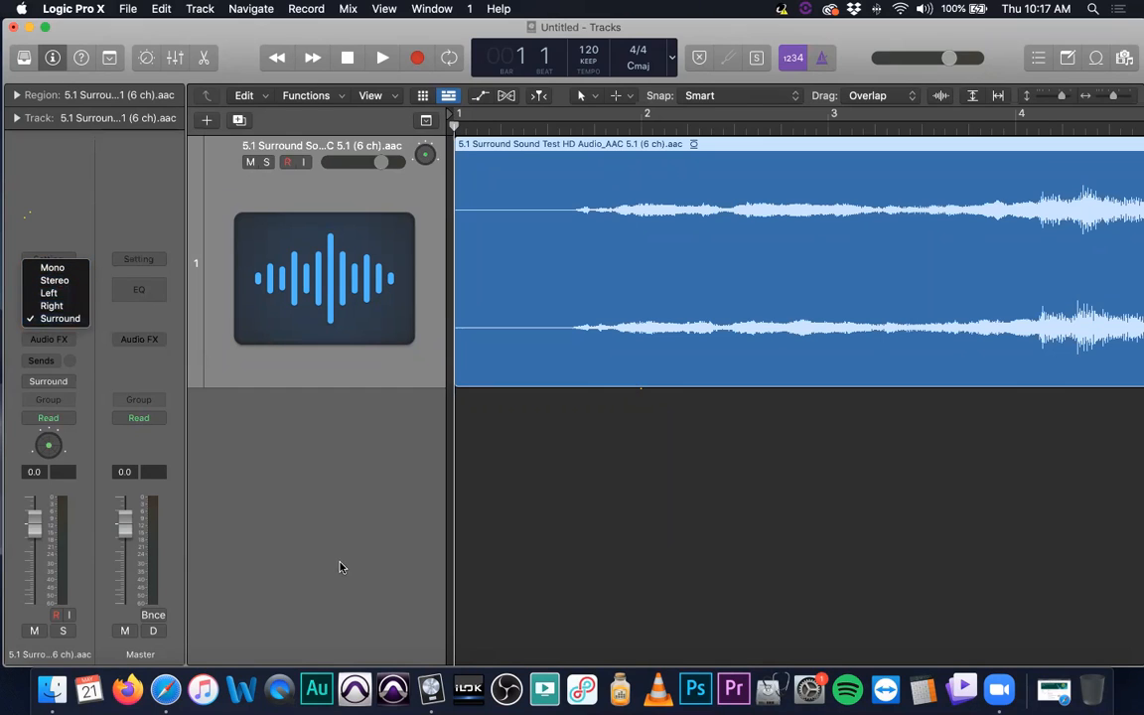
pyautogui.click(265, 502)
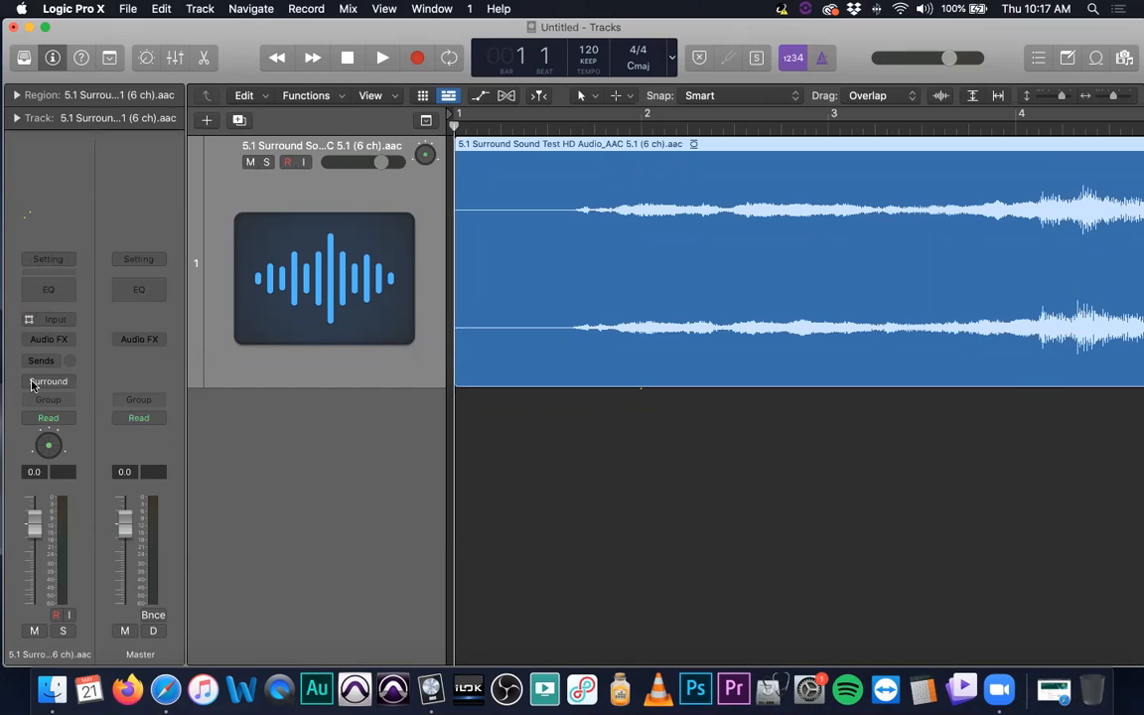
pyautogui.click(71, 383)
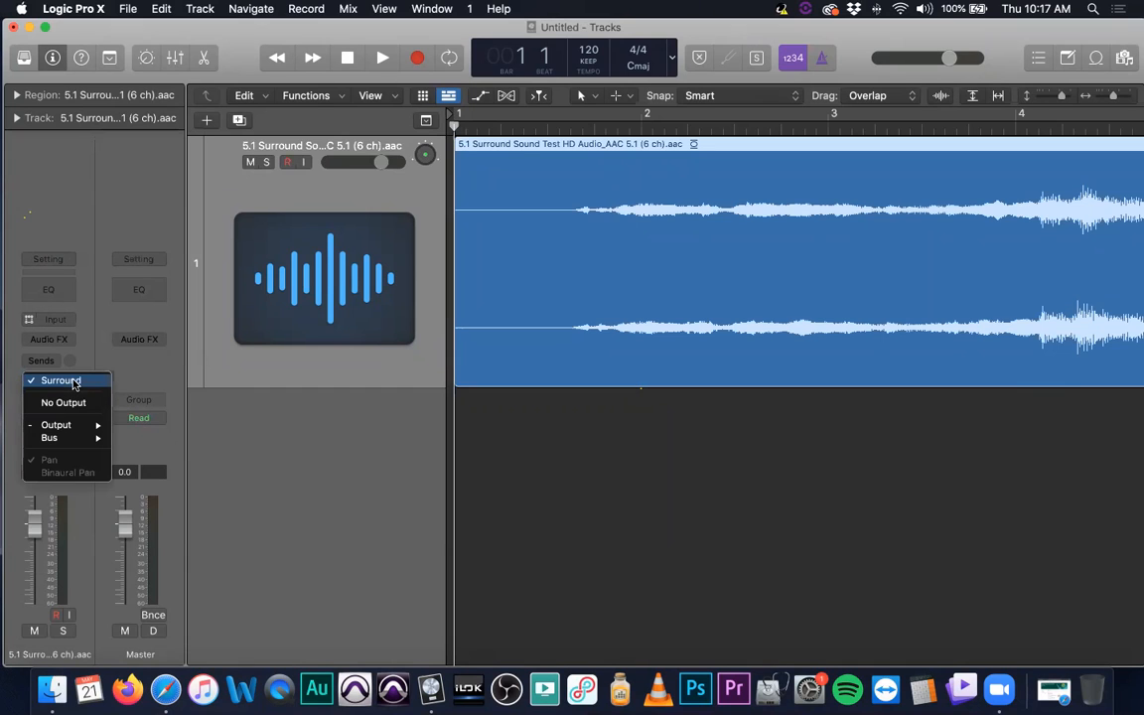
pyautogui.moveTo(76, 426)
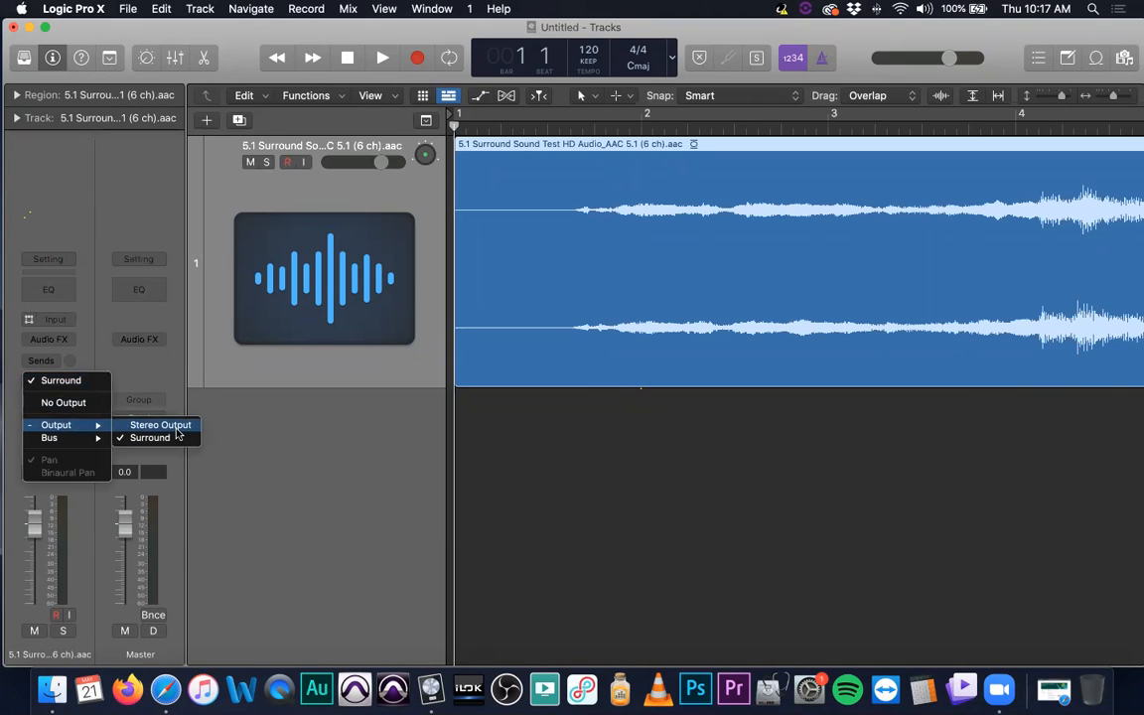
pyautogui.click(297, 493)
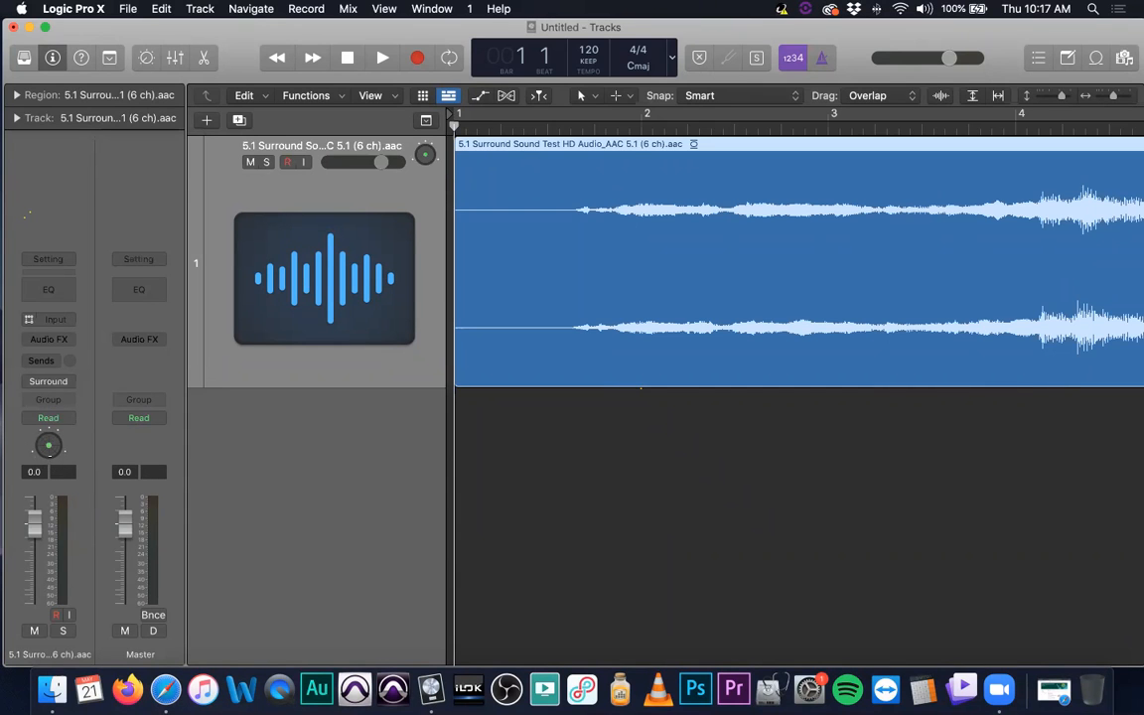
# - Open the surround track's Surround Balancer and look over its speaker layout, Center Level and LFE Level controls
pyautogui.doubleClick(48, 444)
pyautogui.moveTo(545, 224); pyautogui.dragTo(253, 95)
pyautogui.keyDown('alt'); pyautogui.click(289, 488); pyautogui.keyUp('alt')
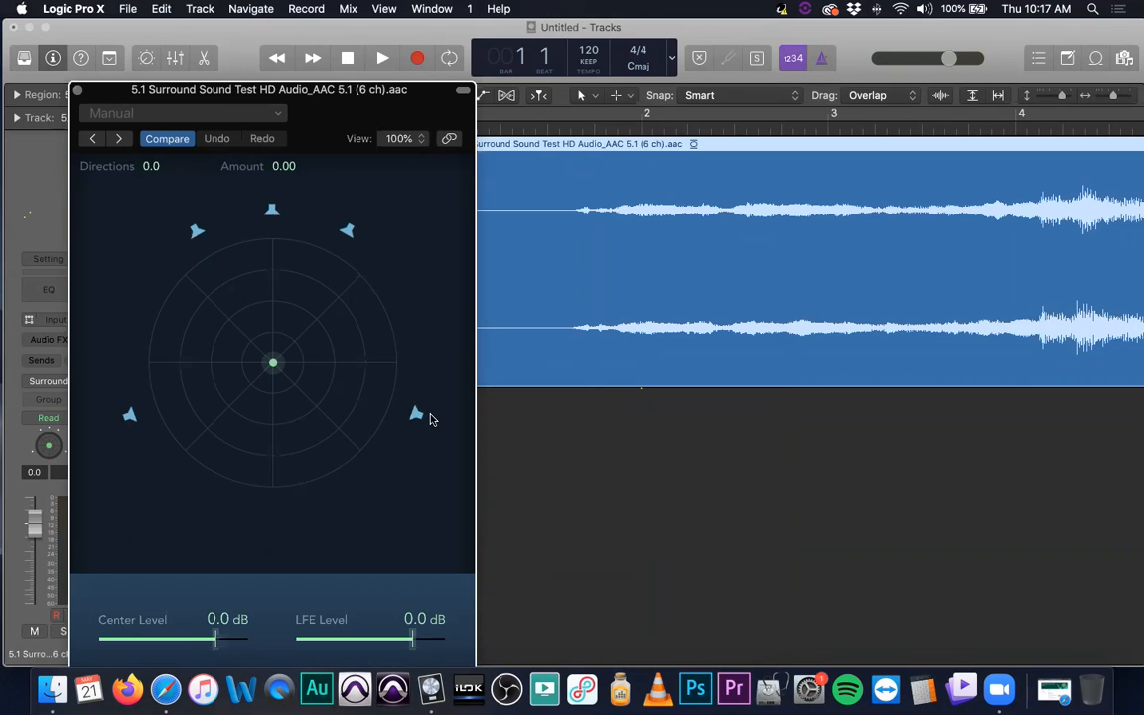
pyautogui.moveTo(354, 89); pyautogui.dragTo(340, 27)
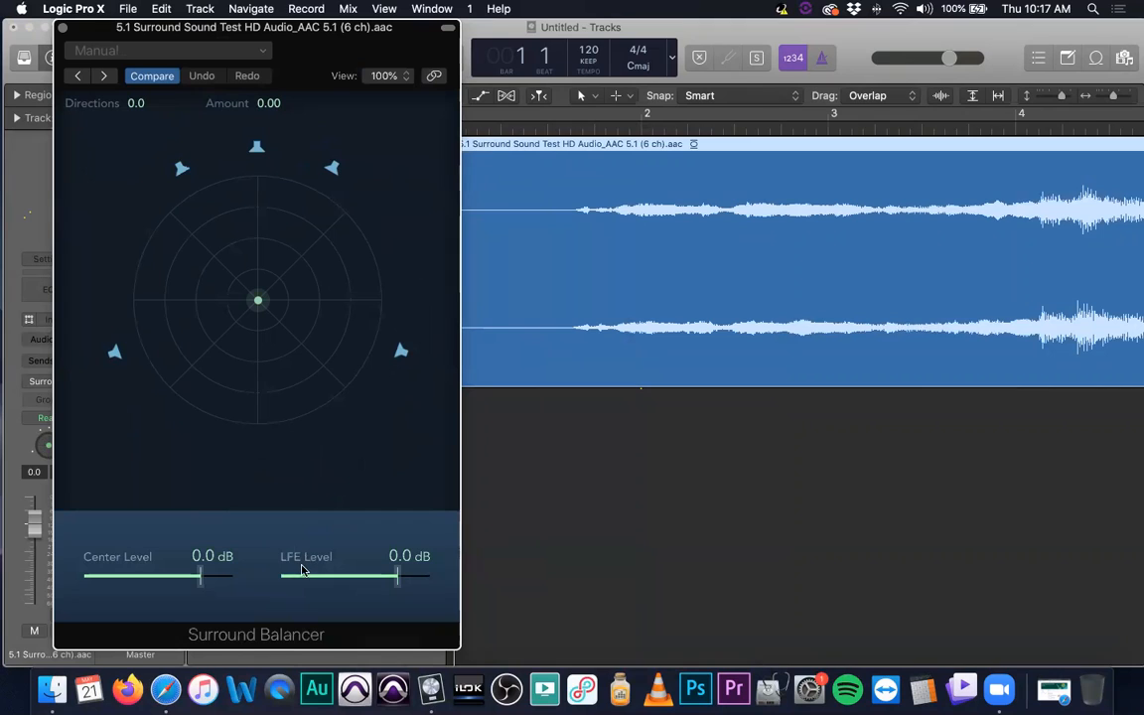
pyautogui.moveTo(200, 576); pyautogui.dragTo(156, 578)
pyautogui.keyDown('alt'); pyautogui.click(156, 578); pyautogui.keyUp('alt')
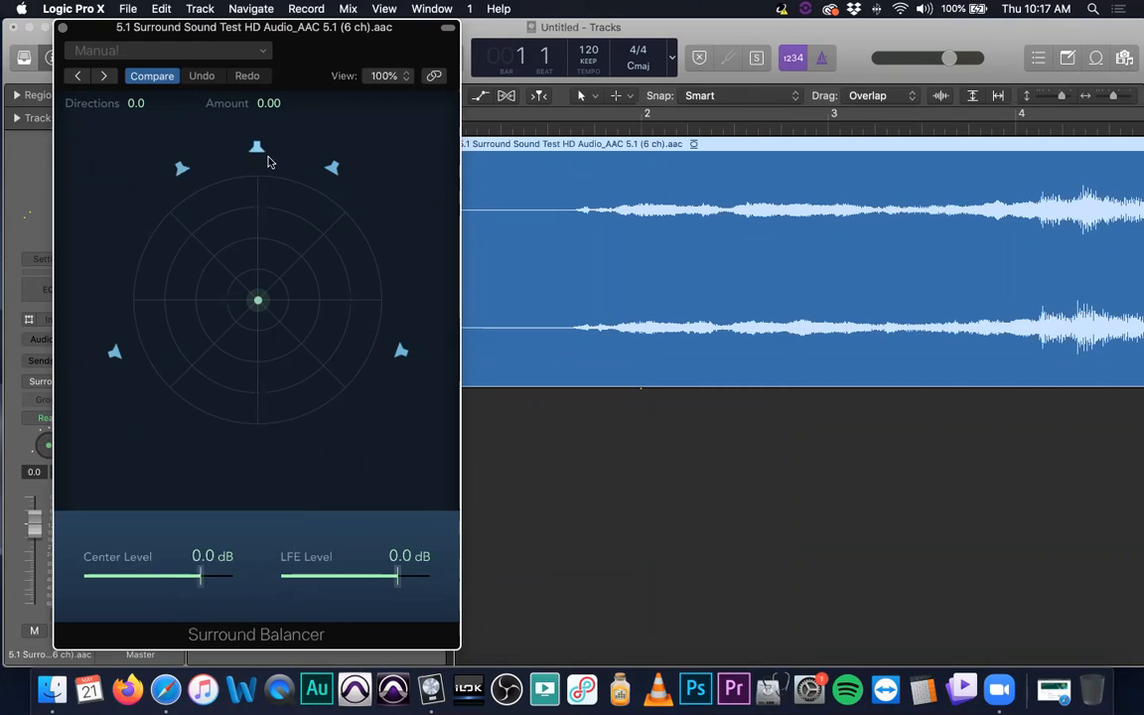
pyautogui.moveTo(314, 56); pyautogui.dragTo(296, 60)
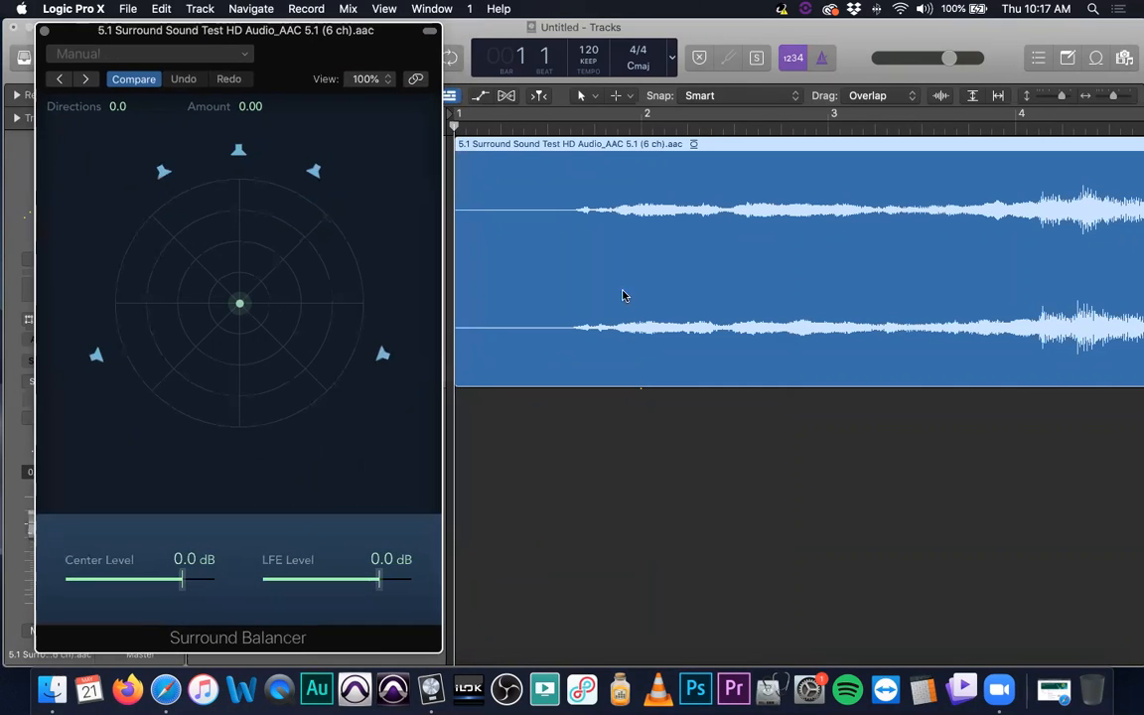
pyautogui.click(1094, 522)
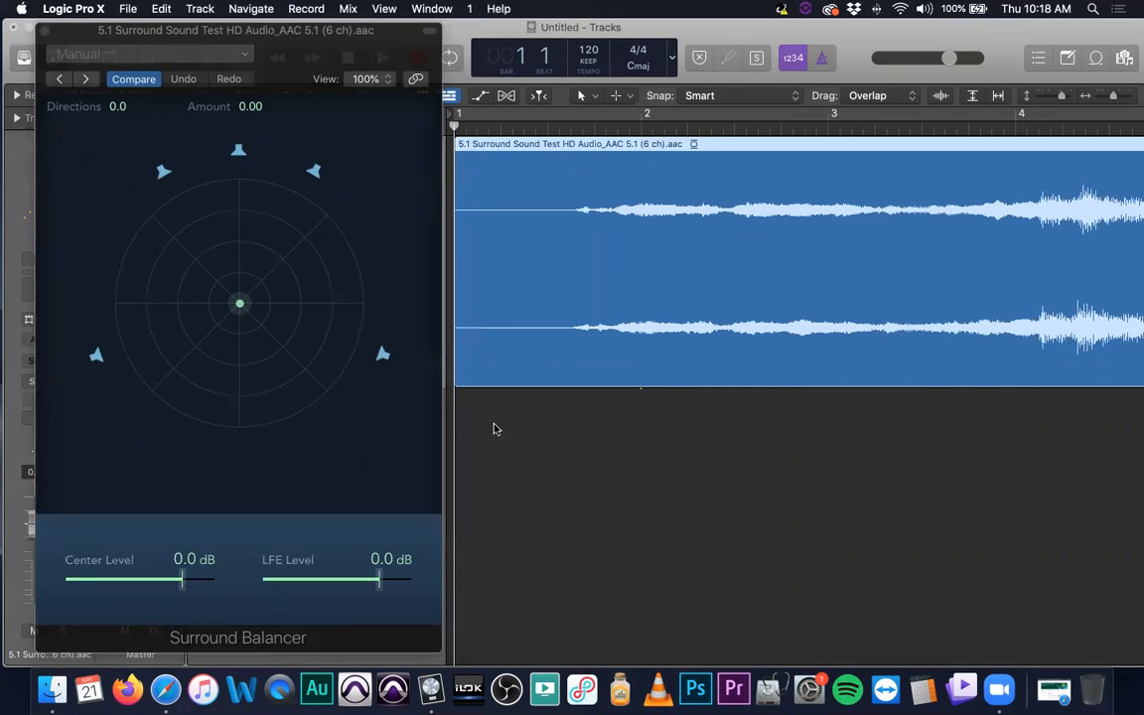
pyautogui.moveTo(288, 35); pyautogui.dragTo(240, 84)
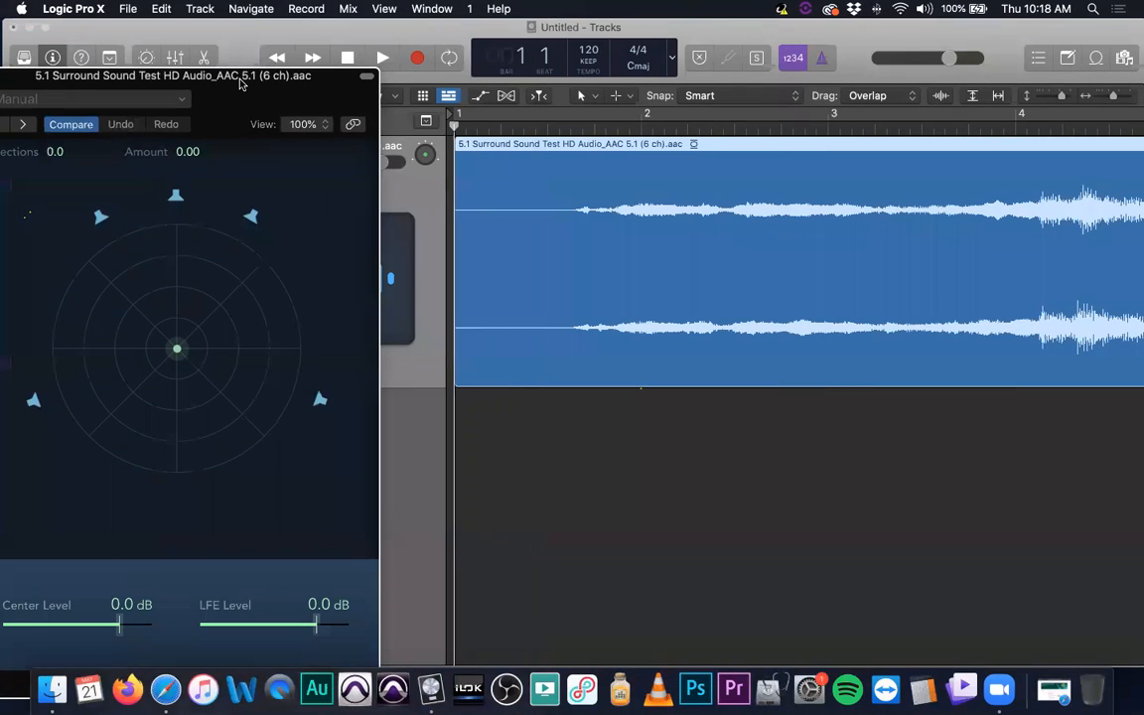
pyautogui.press('XF86AudioRaiseVolume')
pyautogui.moveTo(174, 350); pyautogui.dragTo(196, 329)
pyautogui.moveTo(256, 77); pyautogui.dragTo(291, 61)
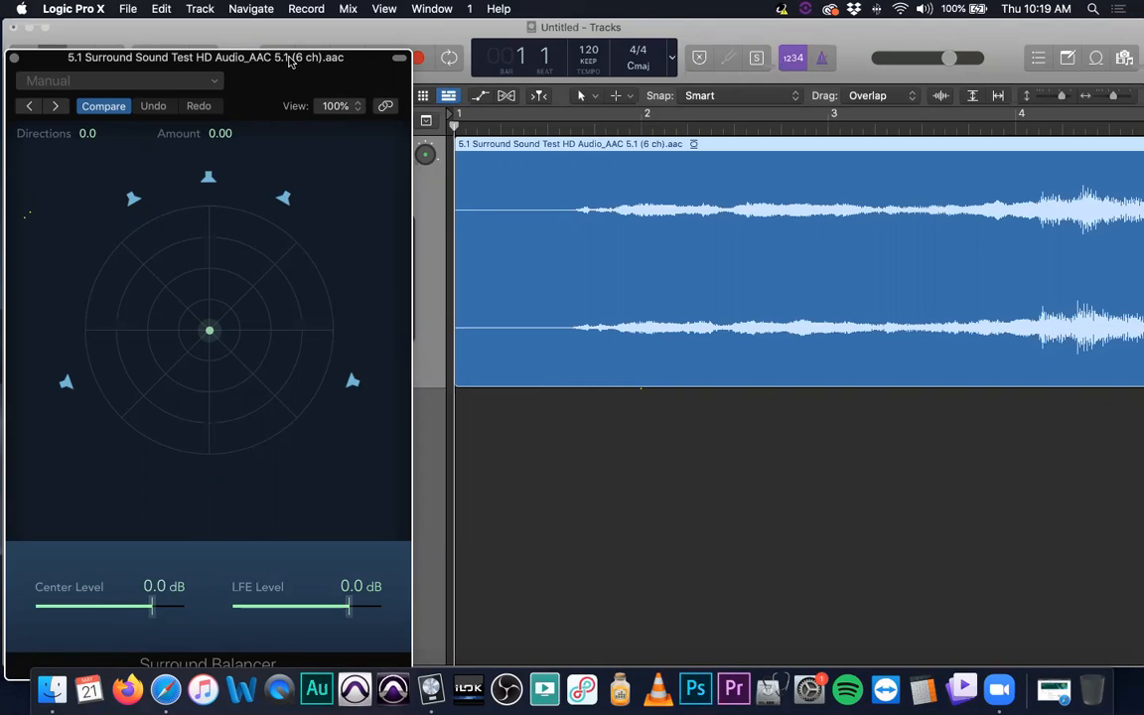
# - Play the surround track from the beginning with the Surround Balancer open, stop playback and close the Surround Balancer
pyautogui.press('space')
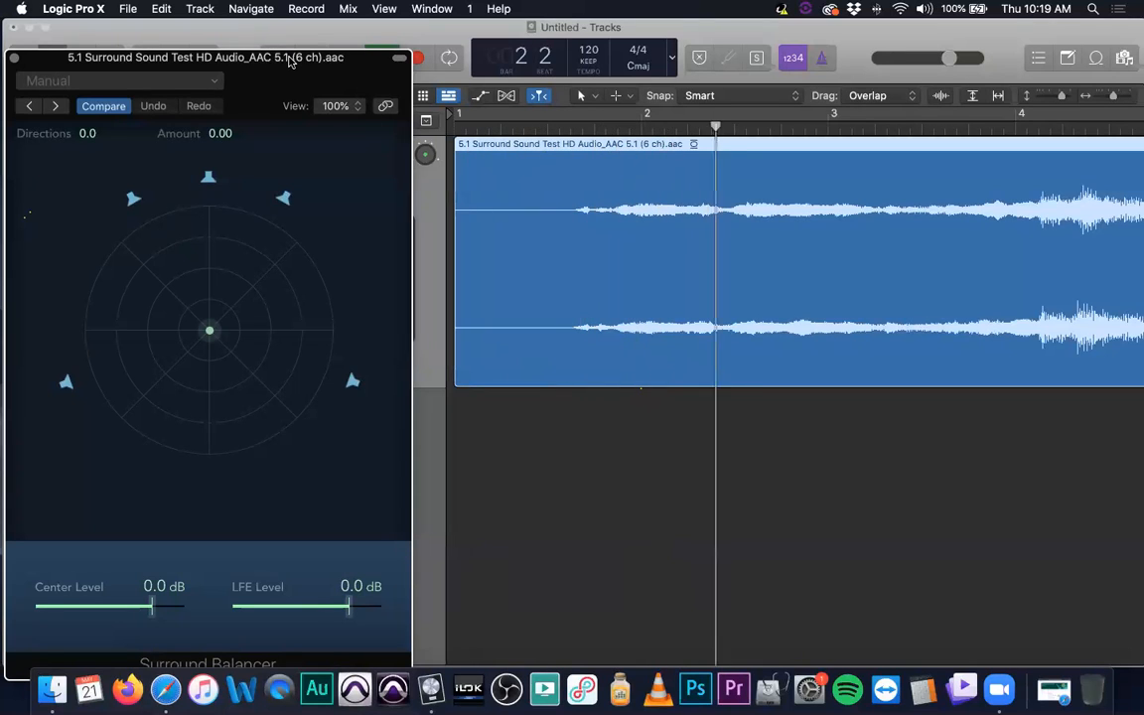
pyautogui.press('space')
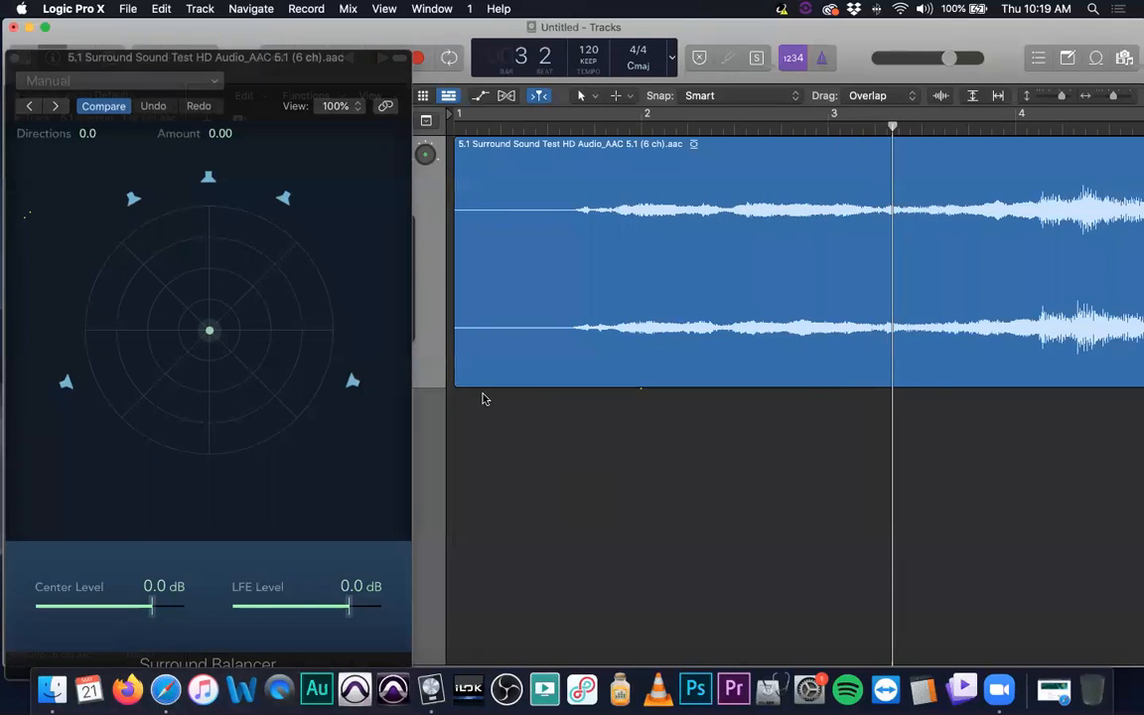
pyautogui.moveTo(286, 61); pyautogui.dragTo(794, 66)
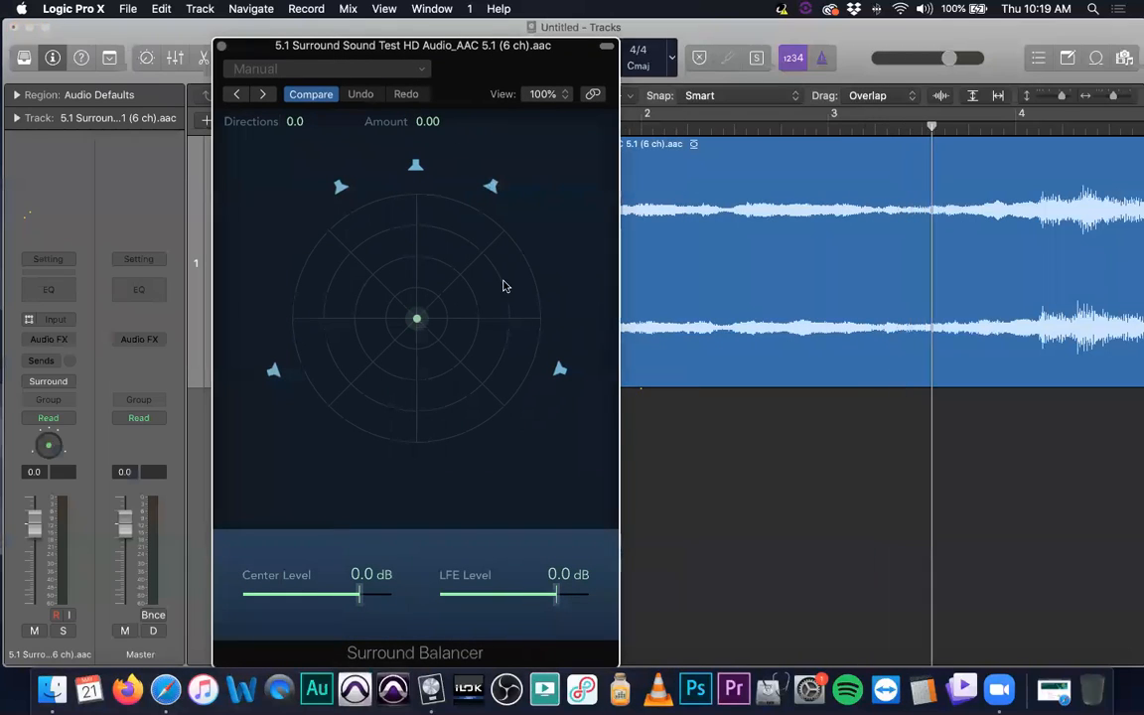
pyautogui.click(715, 470)
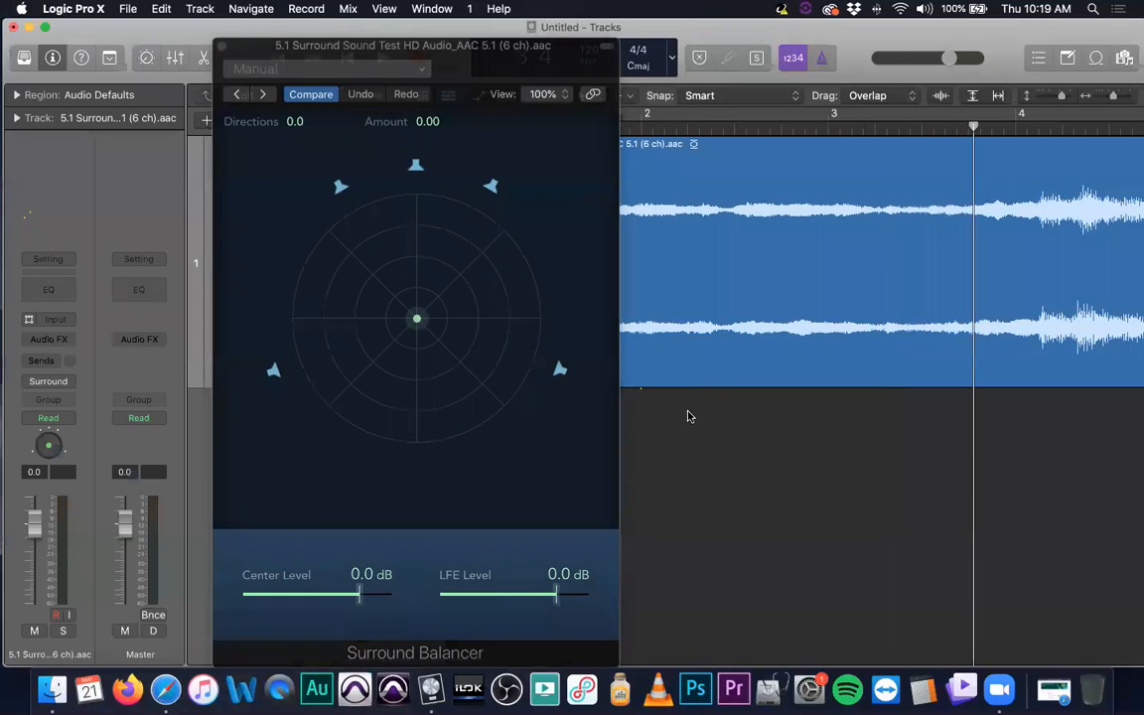
pyautogui.scroll(5, 689, 414)
pyautogui.press('Return')
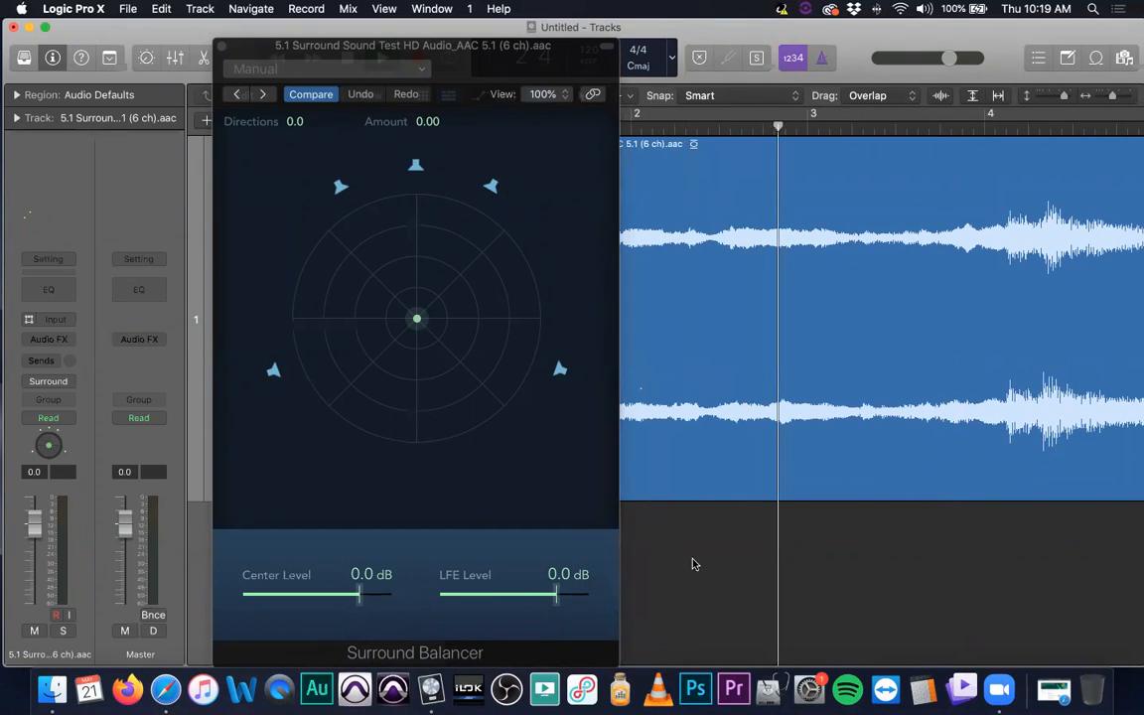
pyautogui.click(221, 46)
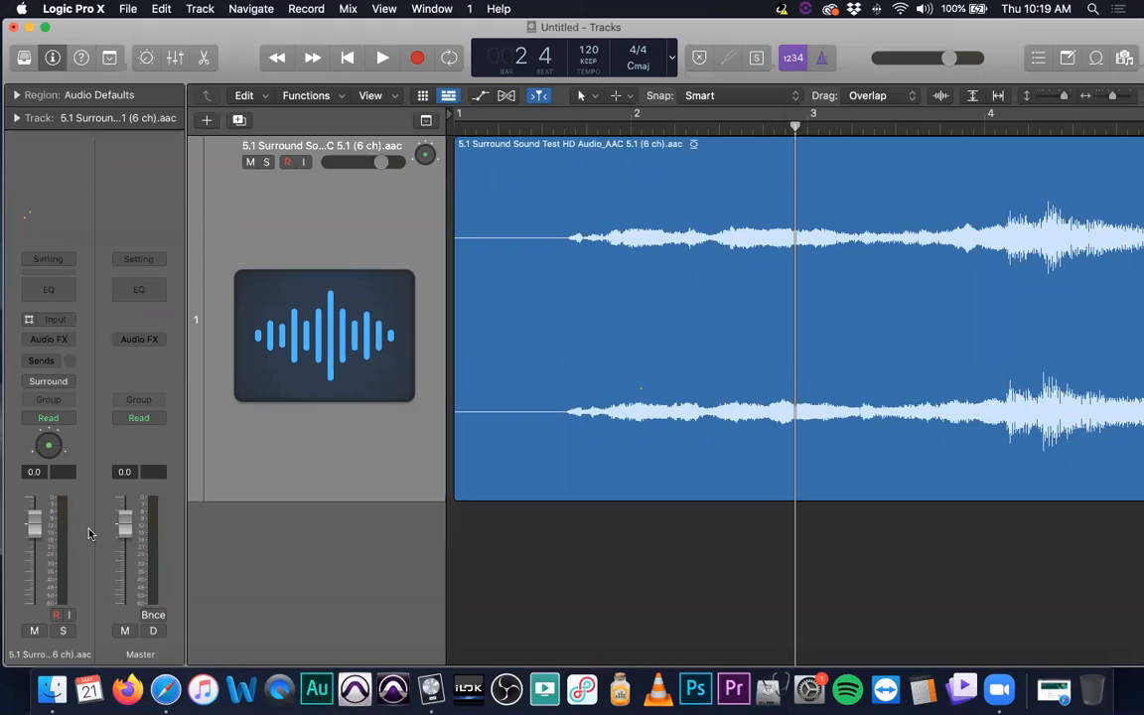
# - Play the surround track from the beginning of the project for a moment and stop playback
pyautogui.press('Return')
pyautogui.press('space')
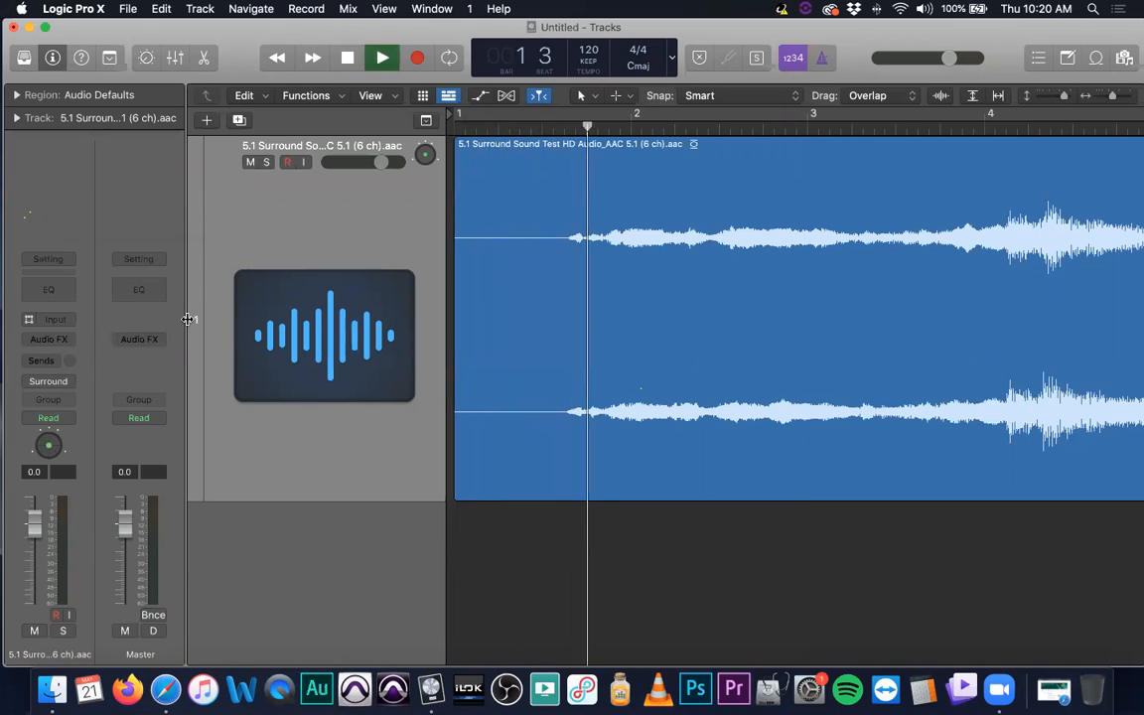
pyautogui.press('space')
# - Save the project to the Desktop under the name 5.1test, organized as a folder that includes its audio files
pyautogui.press('super+s')
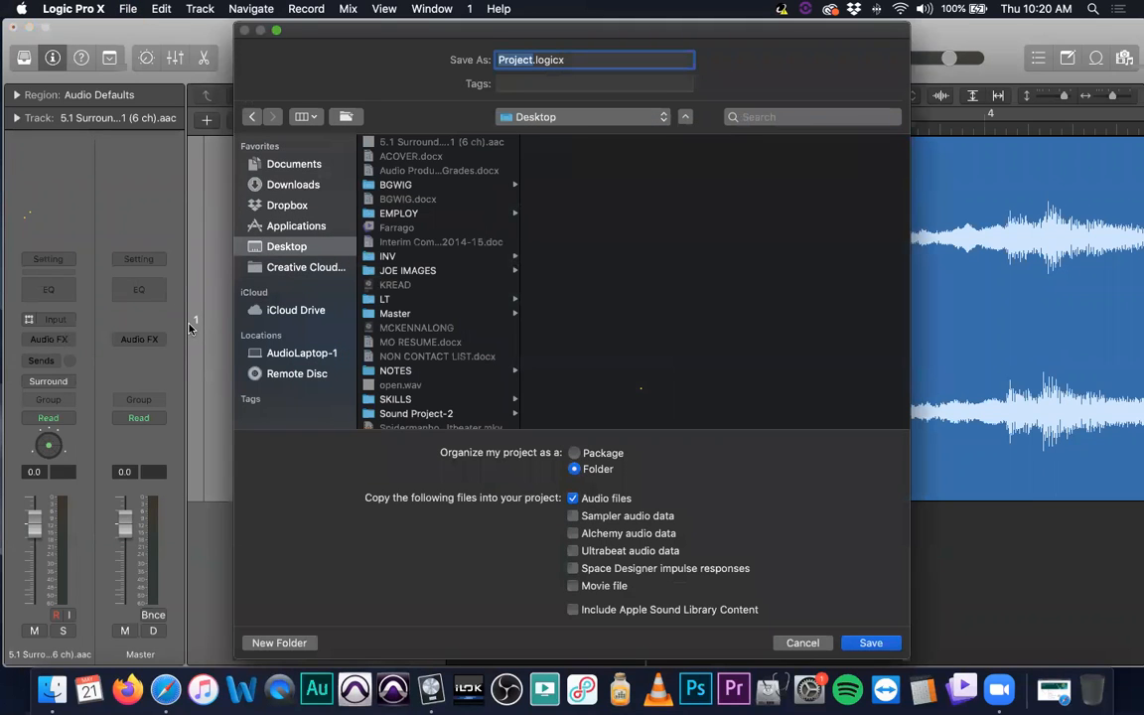
pyautogui.write('5.1tes')
pyautogui.press('Return')
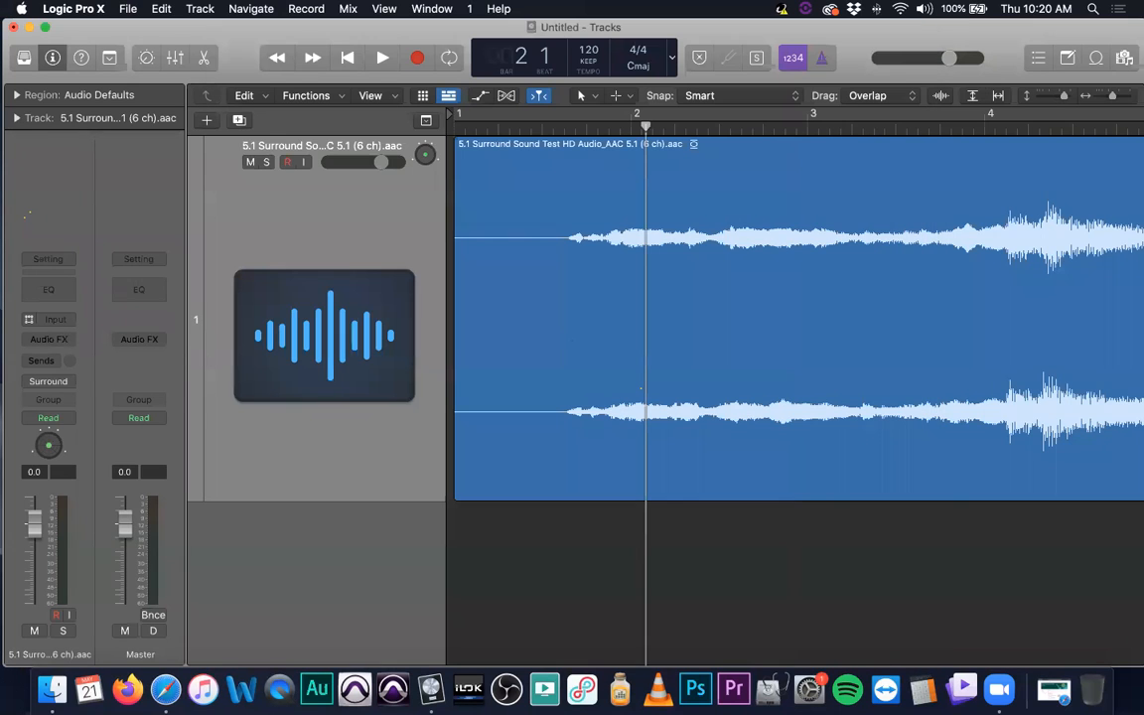
# - Quit Logic Pro X and reopen the project file 5.1test.logicx from the 5.1test folder on the desktop
pyautogui.press('super+q')
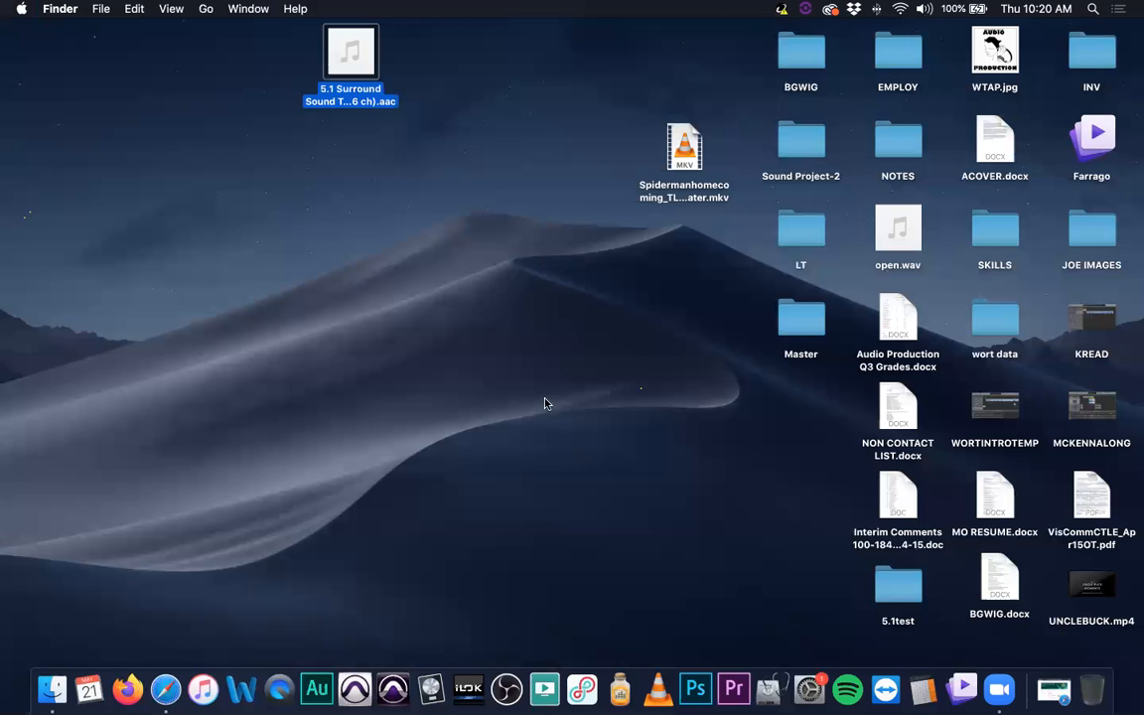
pyautogui.doubleClick(898, 591)
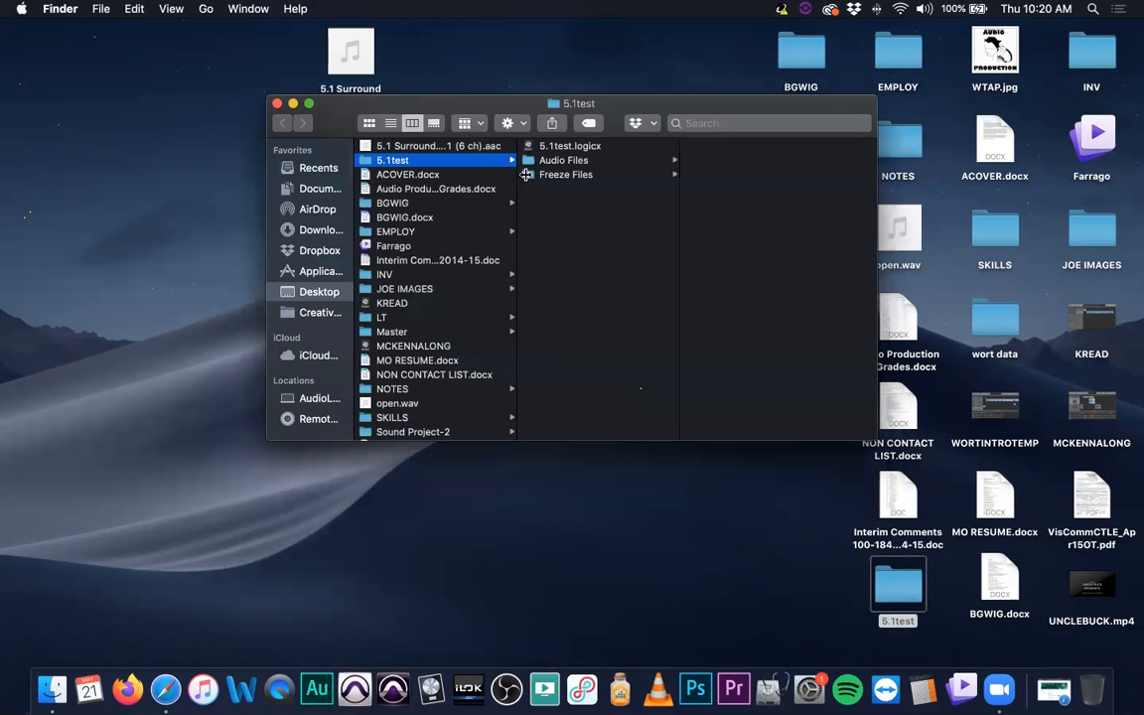
pyautogui.doubleClick(563, 148)
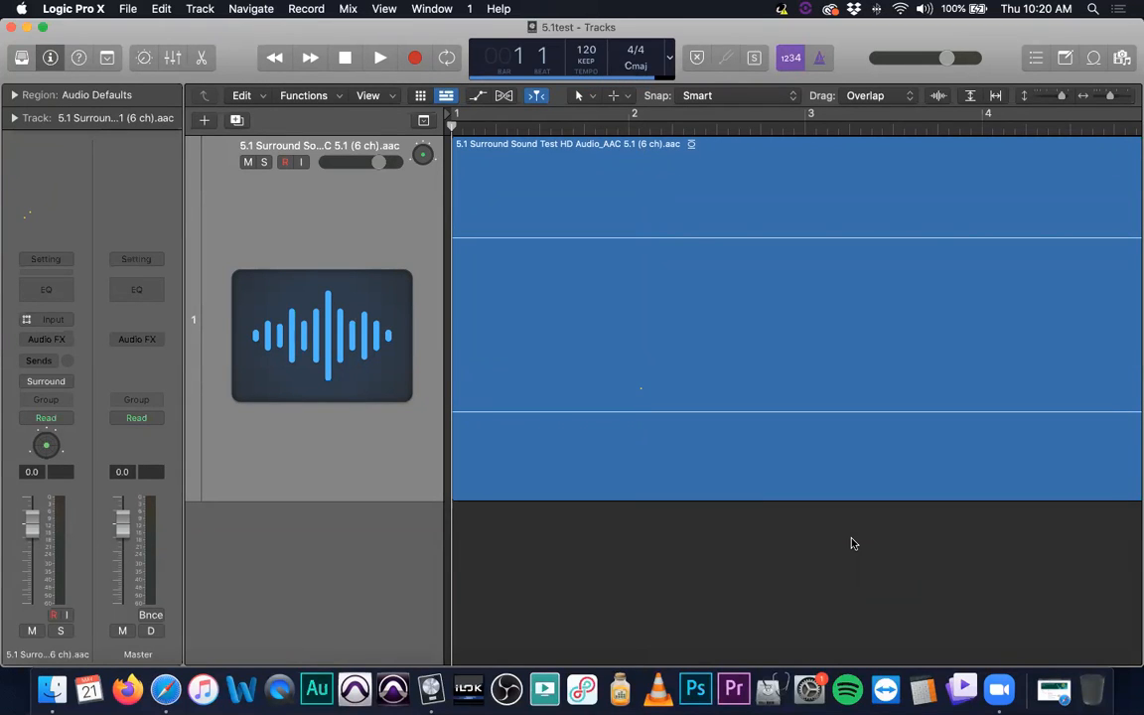
# - Play the reopened project's surround track from the beginning, raise the system volume, and stop just after bar 12
pyautogui.press('space')
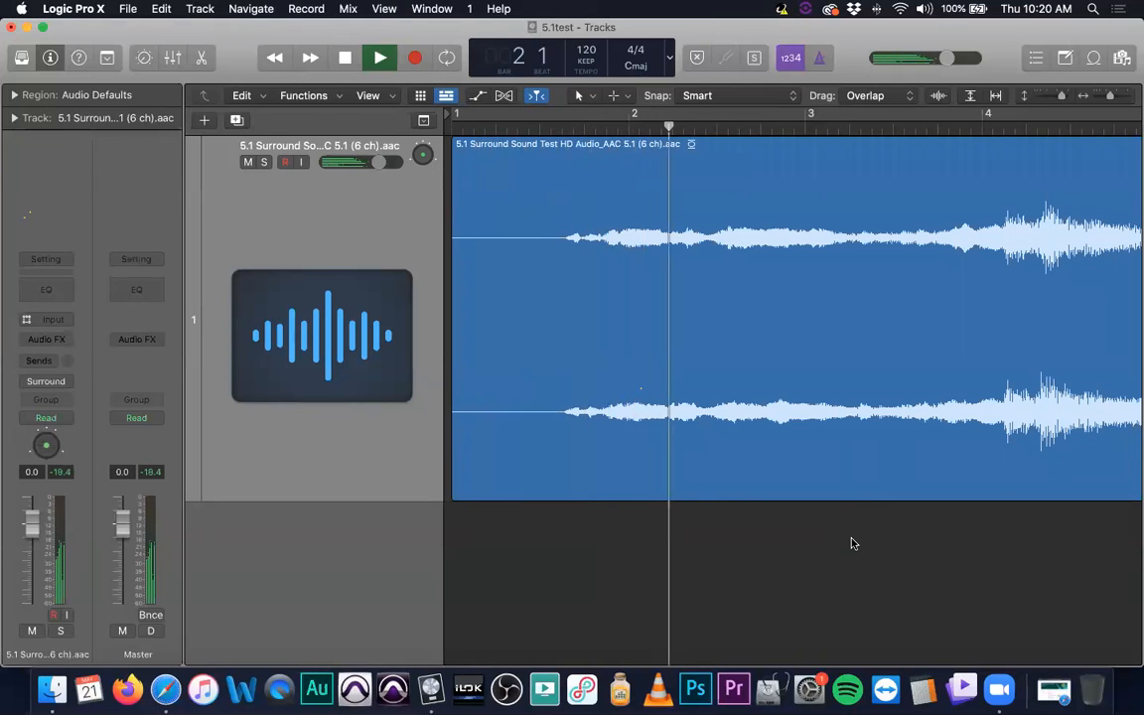
pyautogui.press('XF86AudioRaiseVolume')
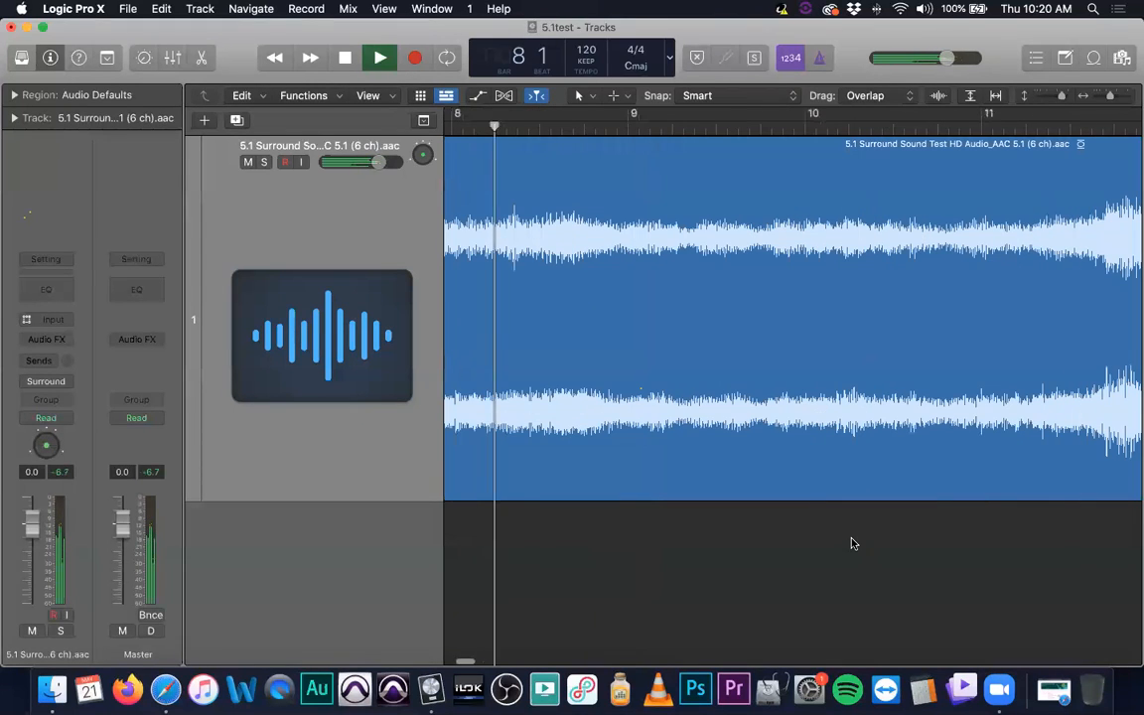
pyautogui.scroll(3, 898, 526)
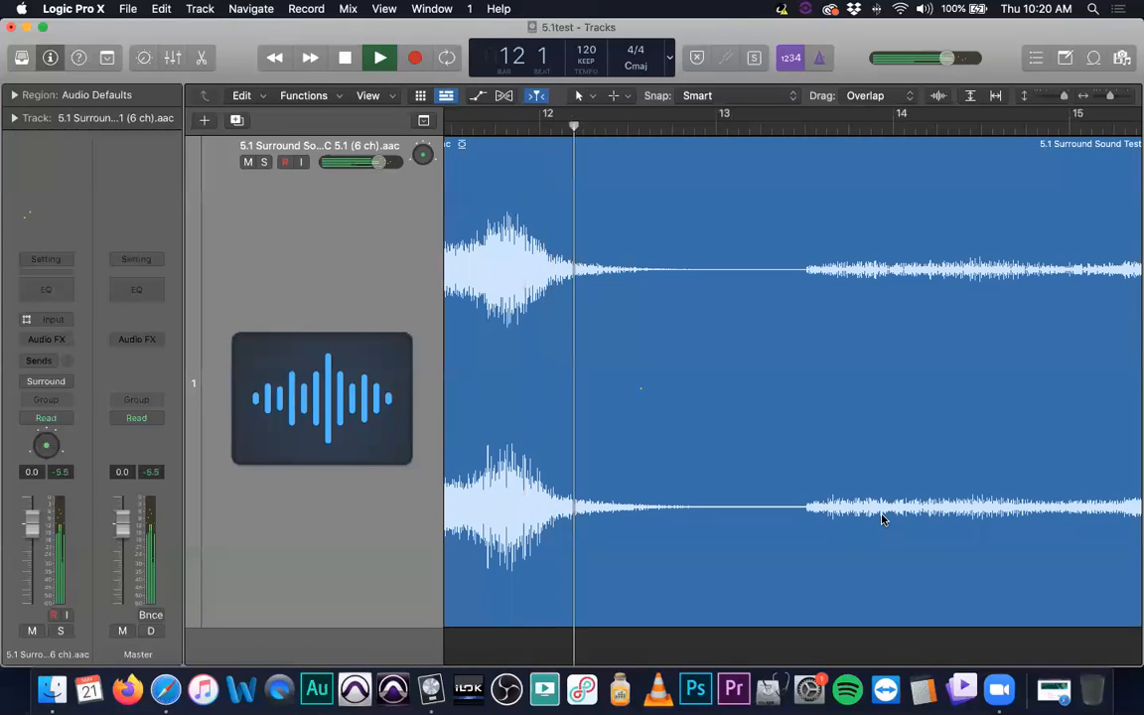
pyautogui.press('space')
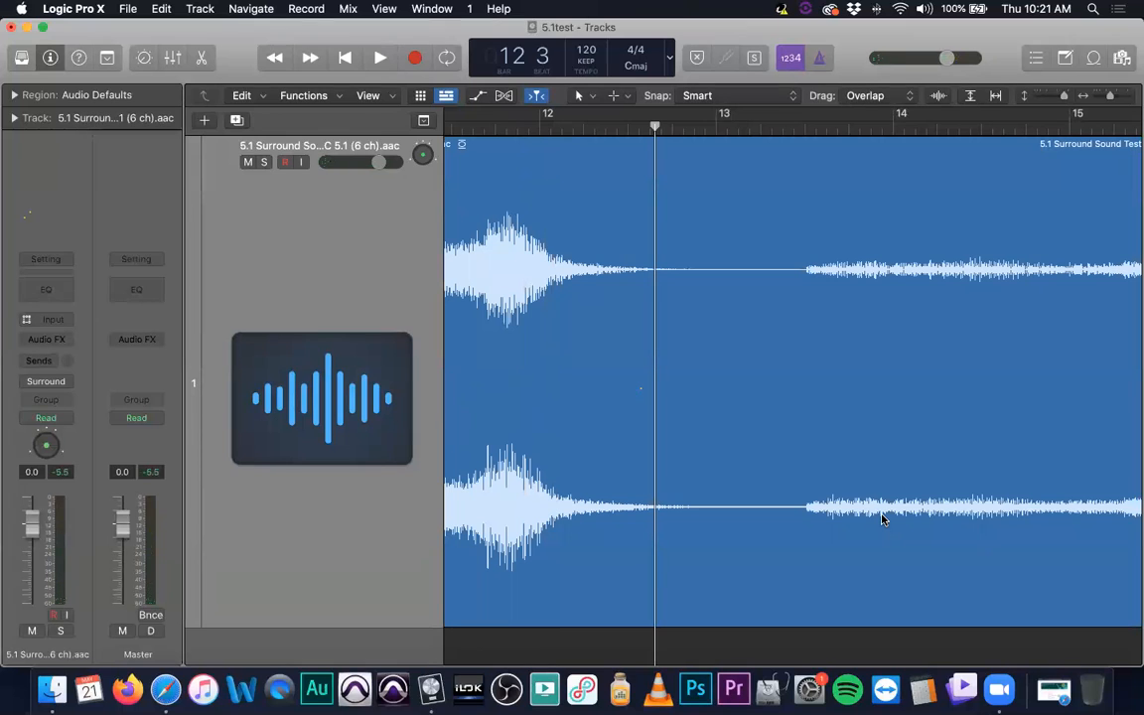
# - Place the playhead back at bar 2, near the start of the surround region's audible waveform
pyautogui.press('super+Down')
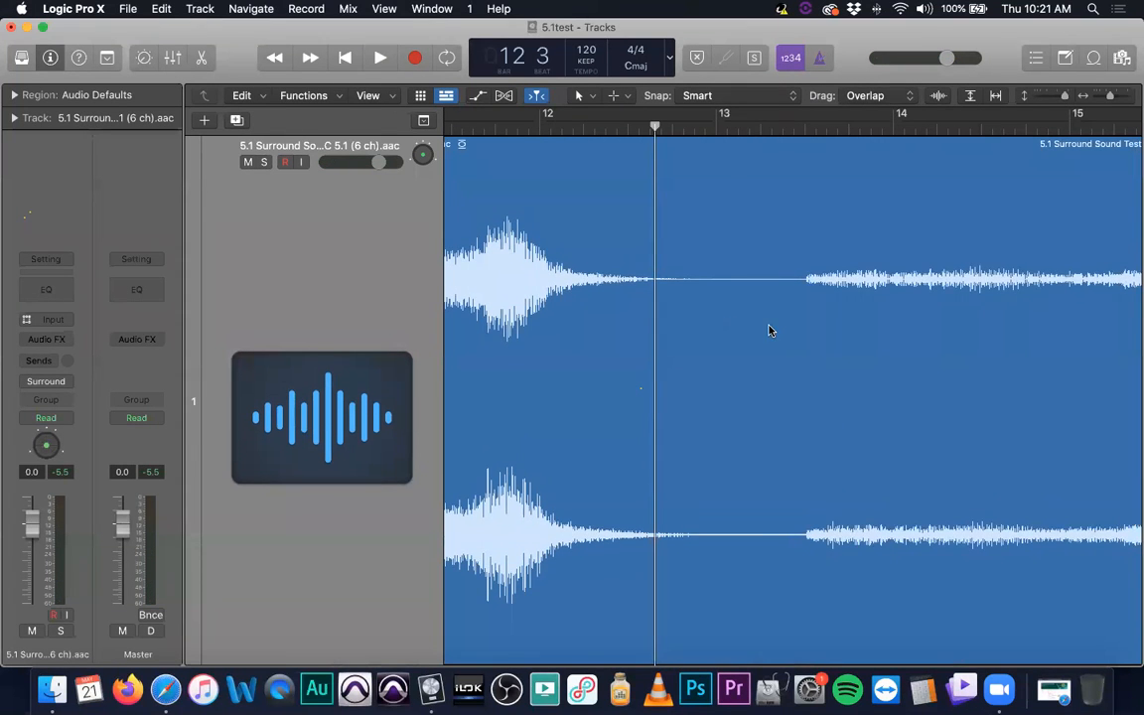
pyautogui.press('super+Left')
pyautogui.press('super+Left')
pyautogui.press('super+Left')
pyautogui.press('super+Left')
pyautogui.press('super+Left')
pyautogui.press('super+Left')
pyautogui.press('super+Left')
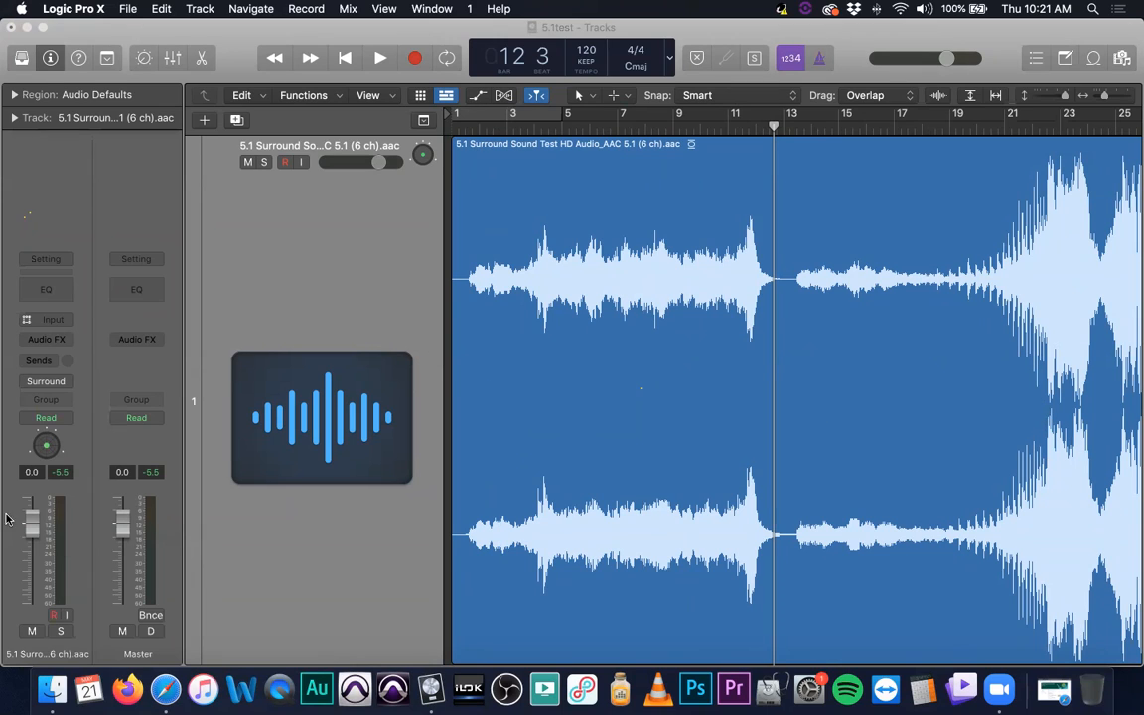
pyautogui.click(467, 133)
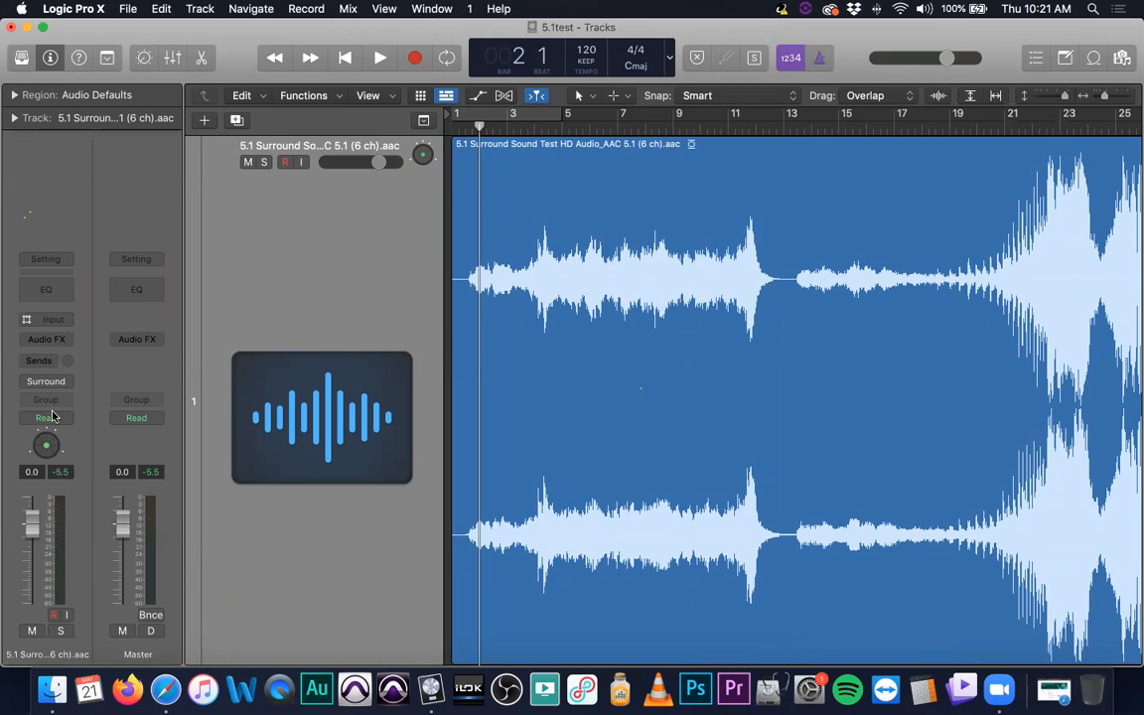
# - Insert the 5.1 Level Meter metering plug-in in the surround track's empty audio effect slot
pyautogui.click(71, 339)
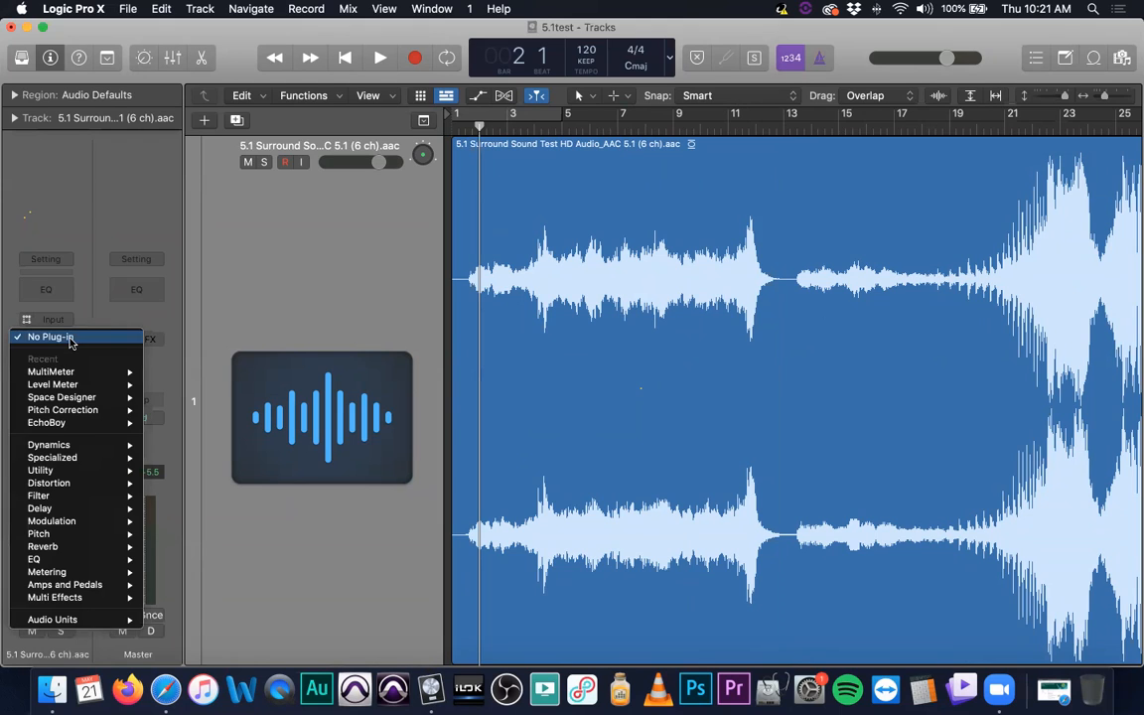
pyautogui.moveTo(100, 573)
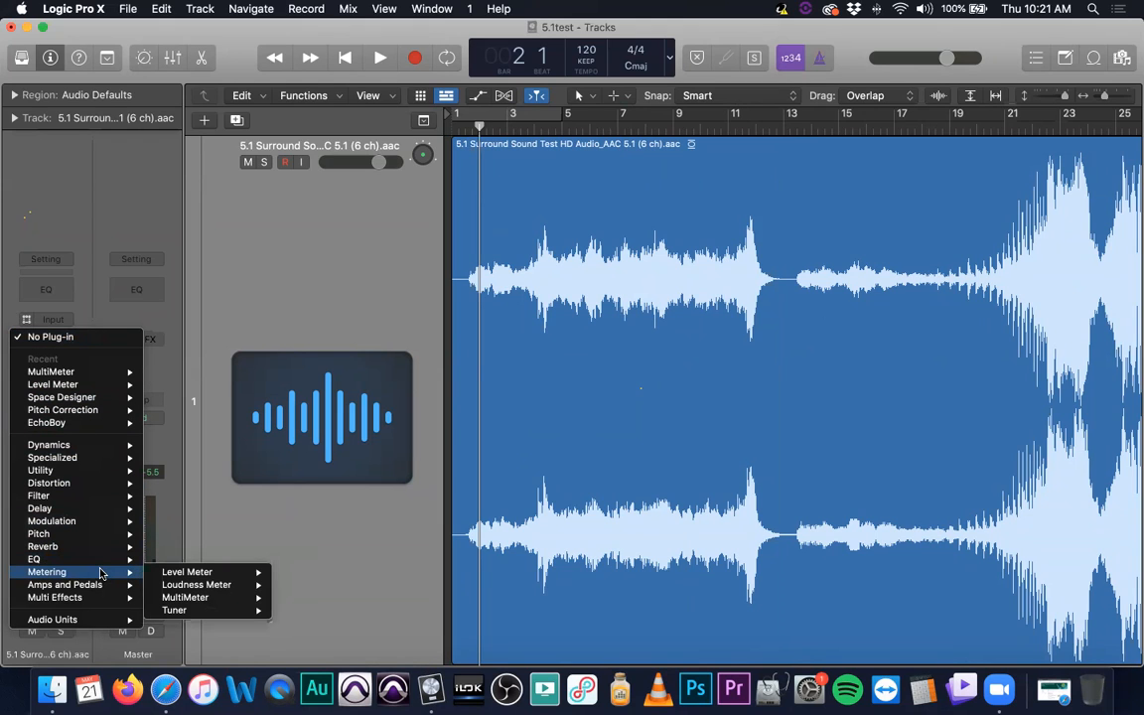
pyautogui.moveTo(212, 573)
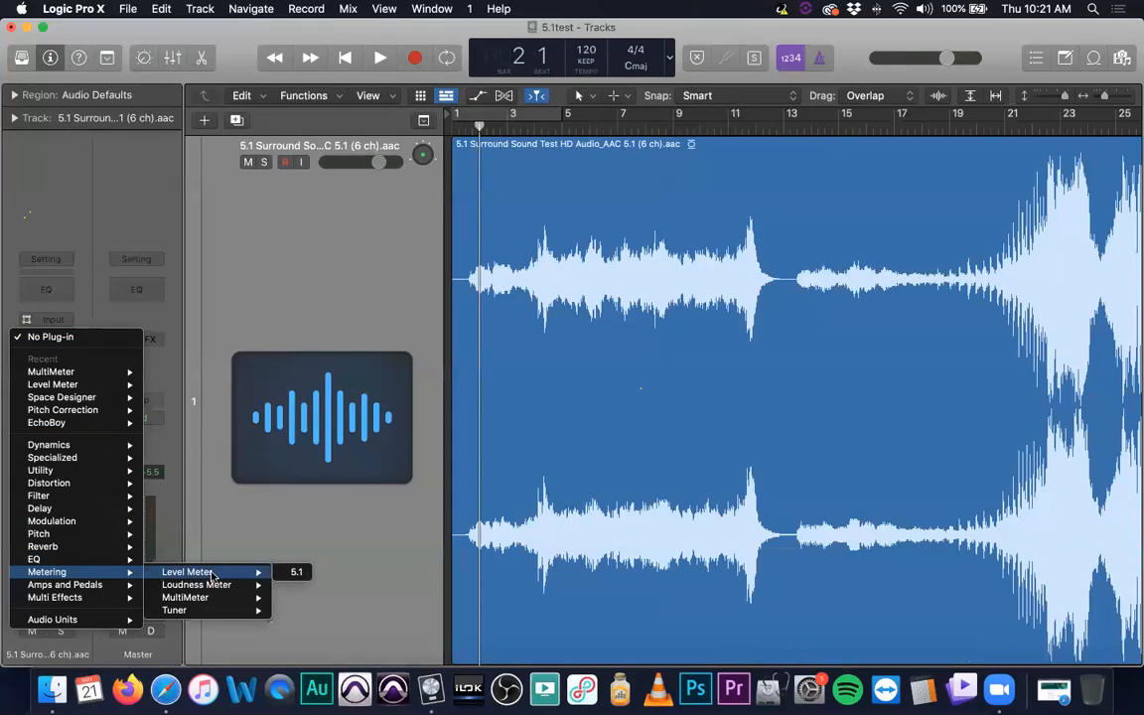
pyautogui.click(291, 573)
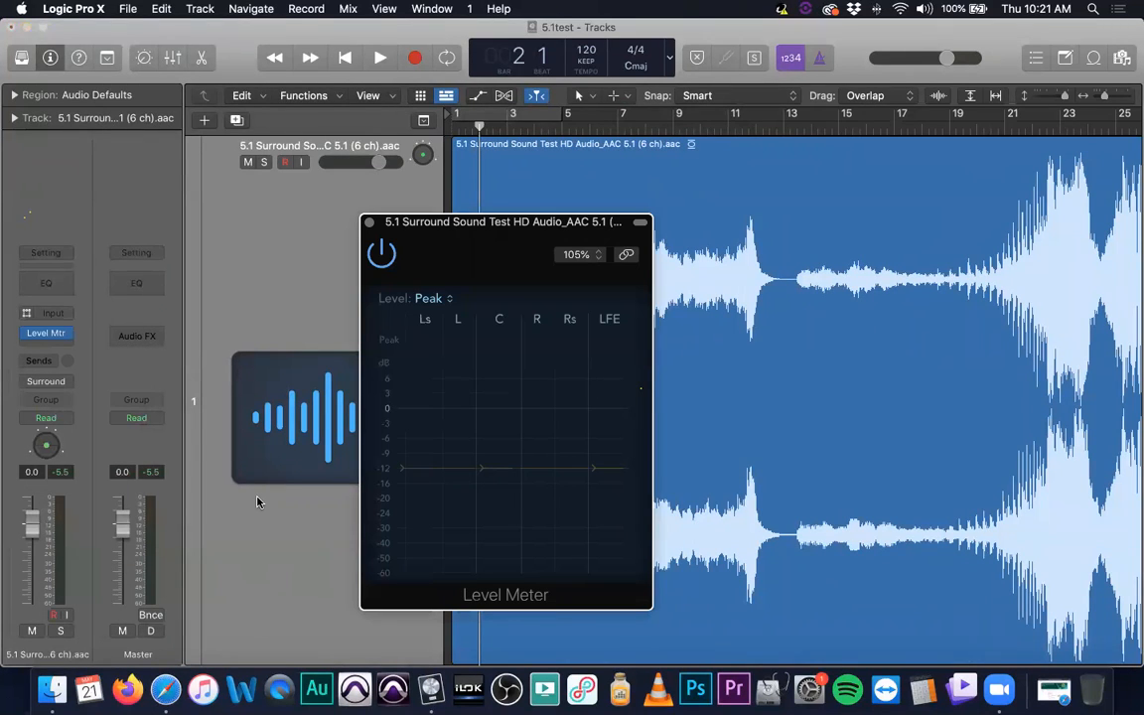
# - Play the track from bar 2 to bar 12, pausing once, and examine each surround channel's level in the Level Meter
pyautogui.press('space')
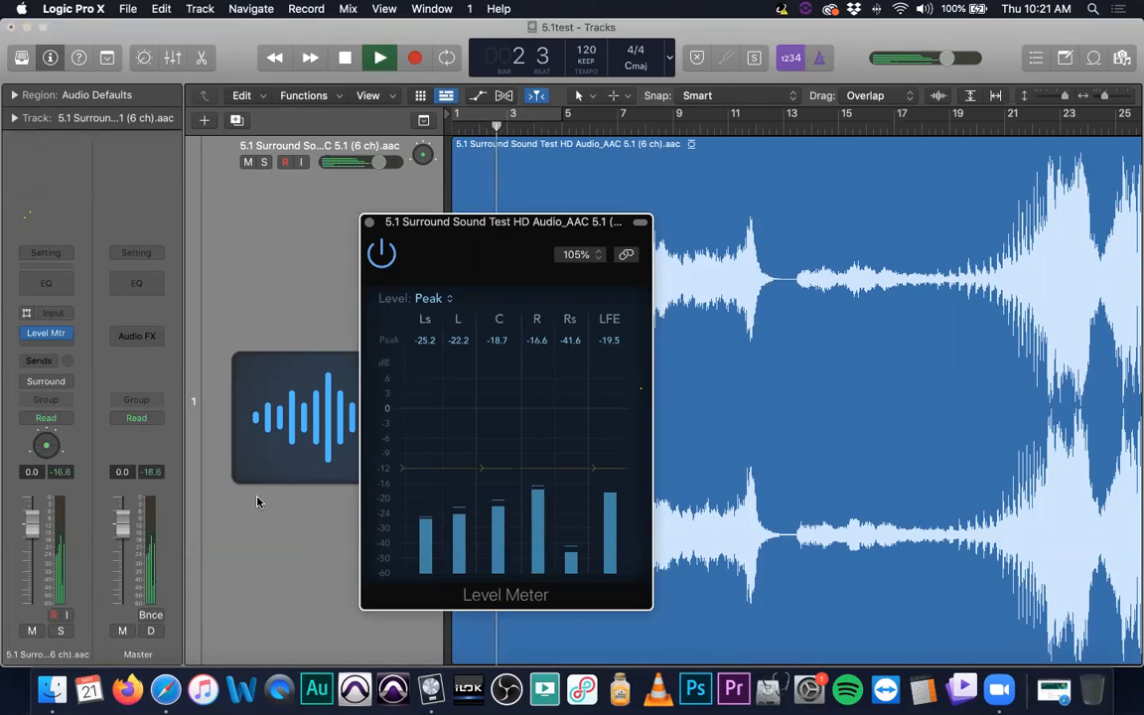
pyautogui.press('XF86AudioRaiseVolume')
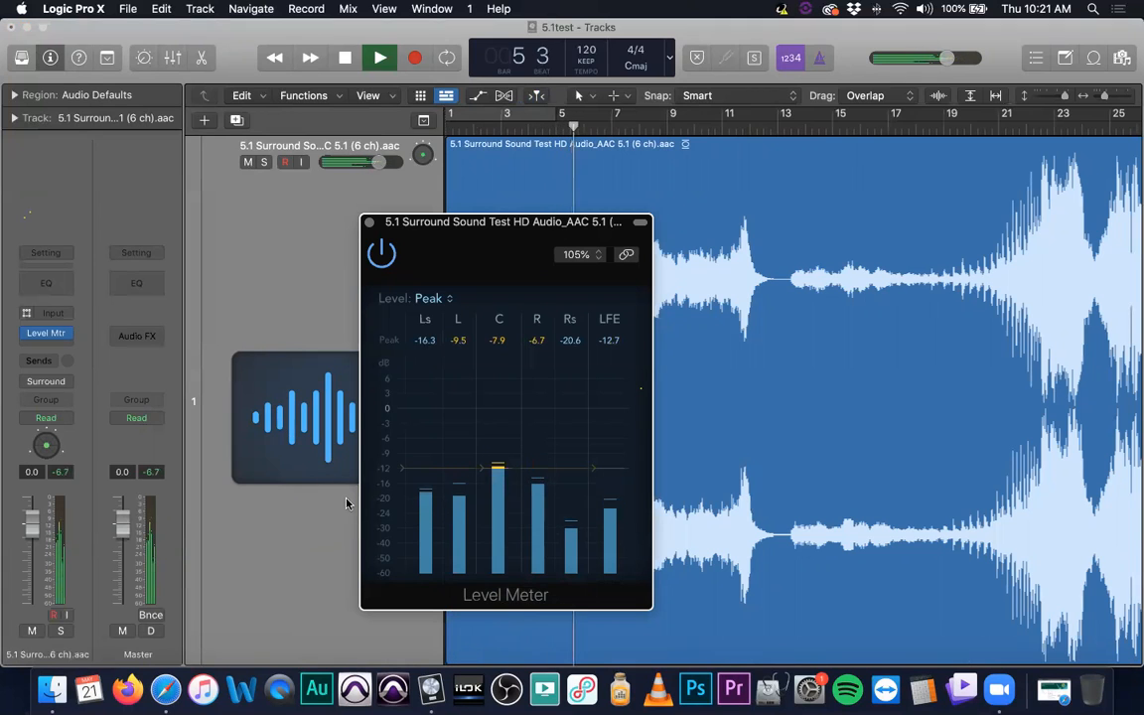
pyautogui.press('space')
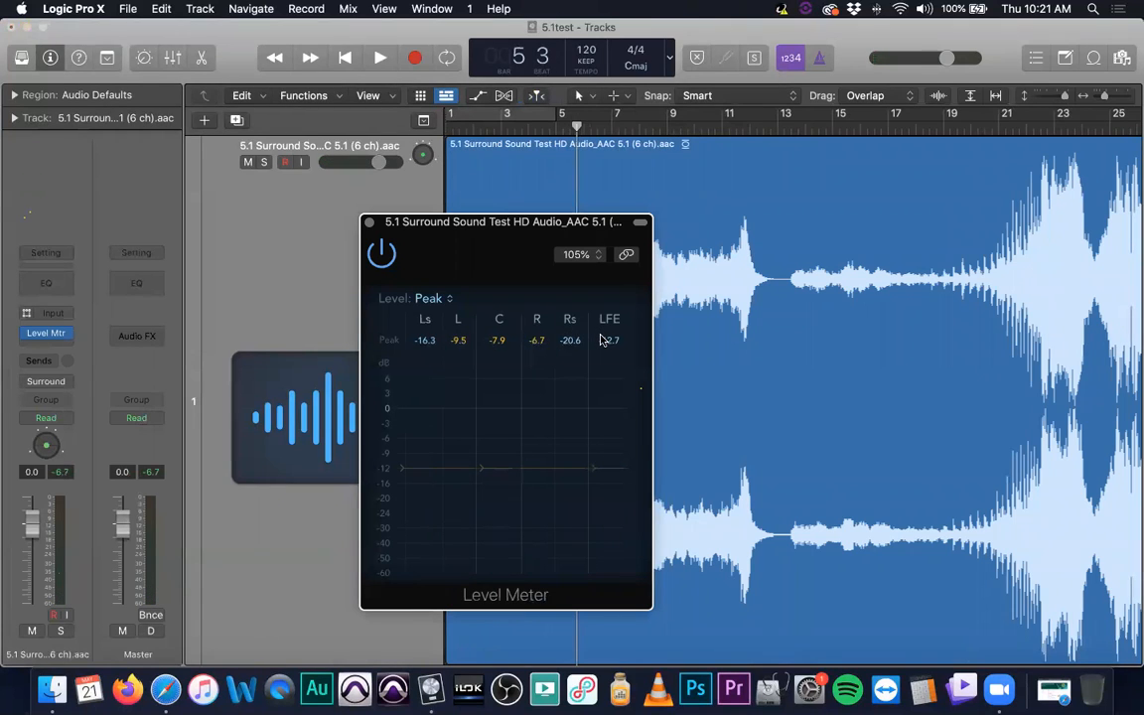
pyautogui.press('space')
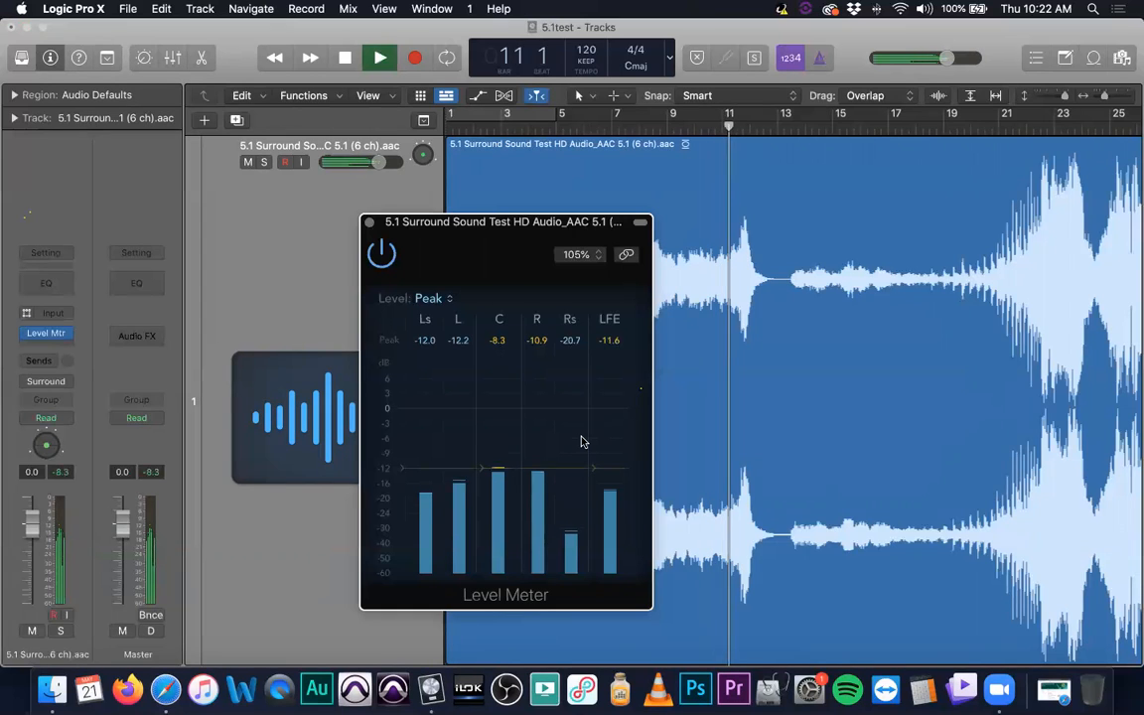
pyautogui.press('space')
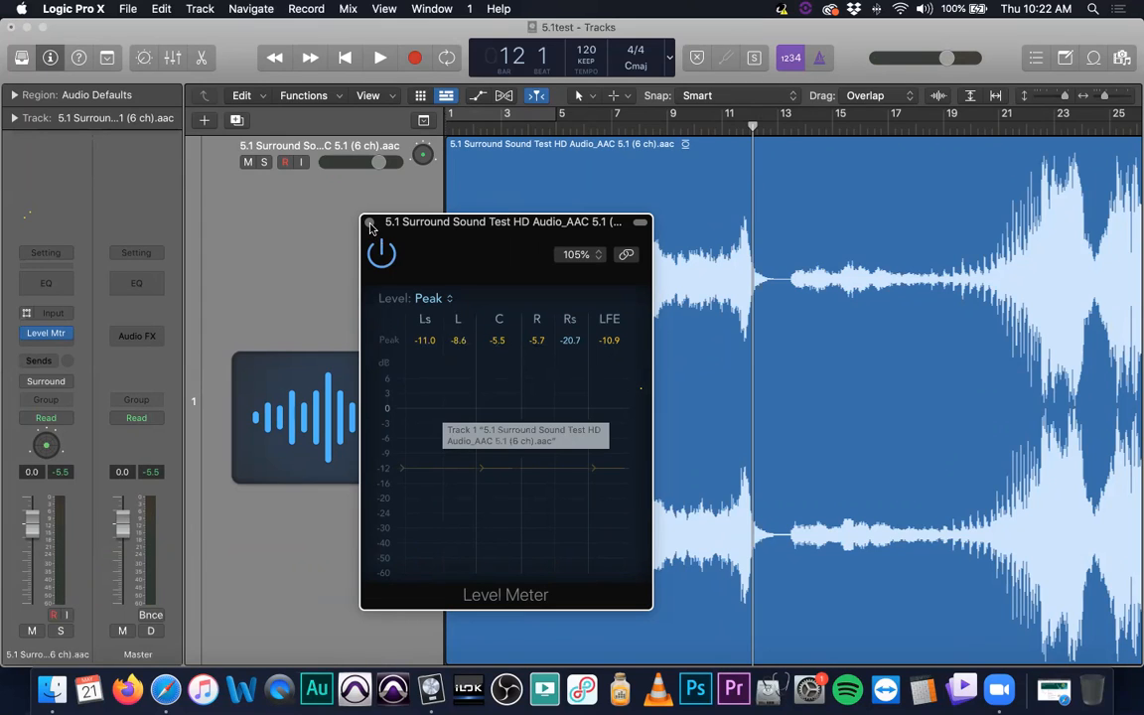
# - Move the playhead to bar 35 and play the louder passage up to bar 40 while examining the channel peaks
pyautogui.hscroll(10, 945, 269)
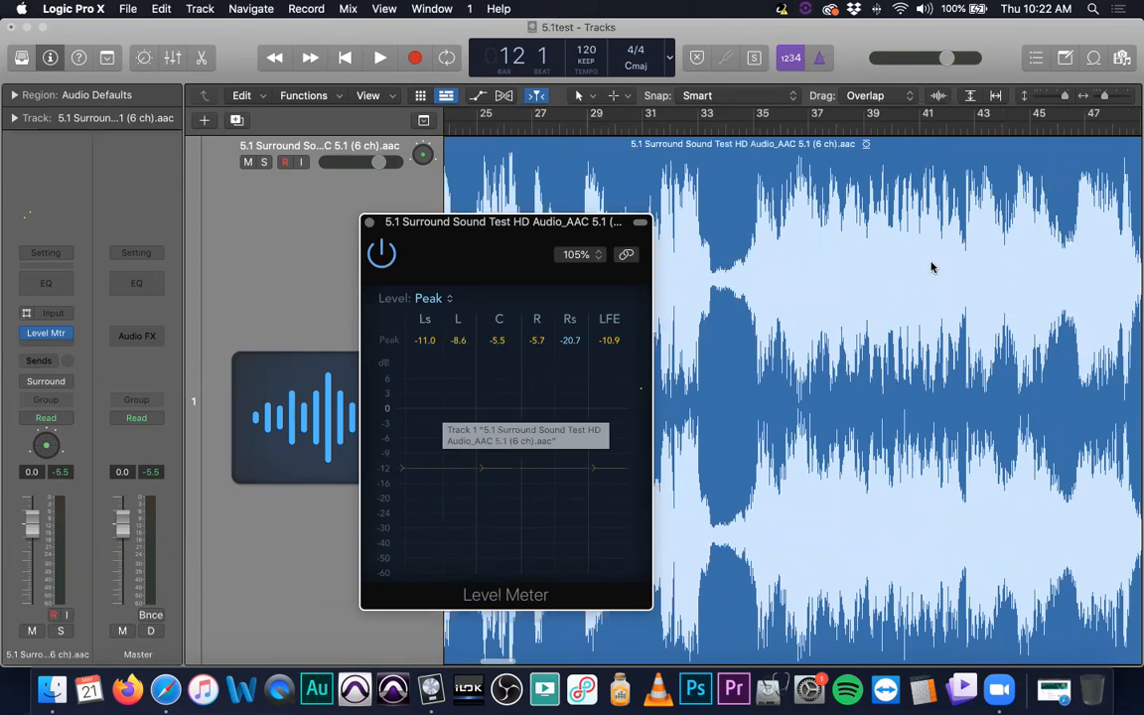
pyautogui.click(753, 121)
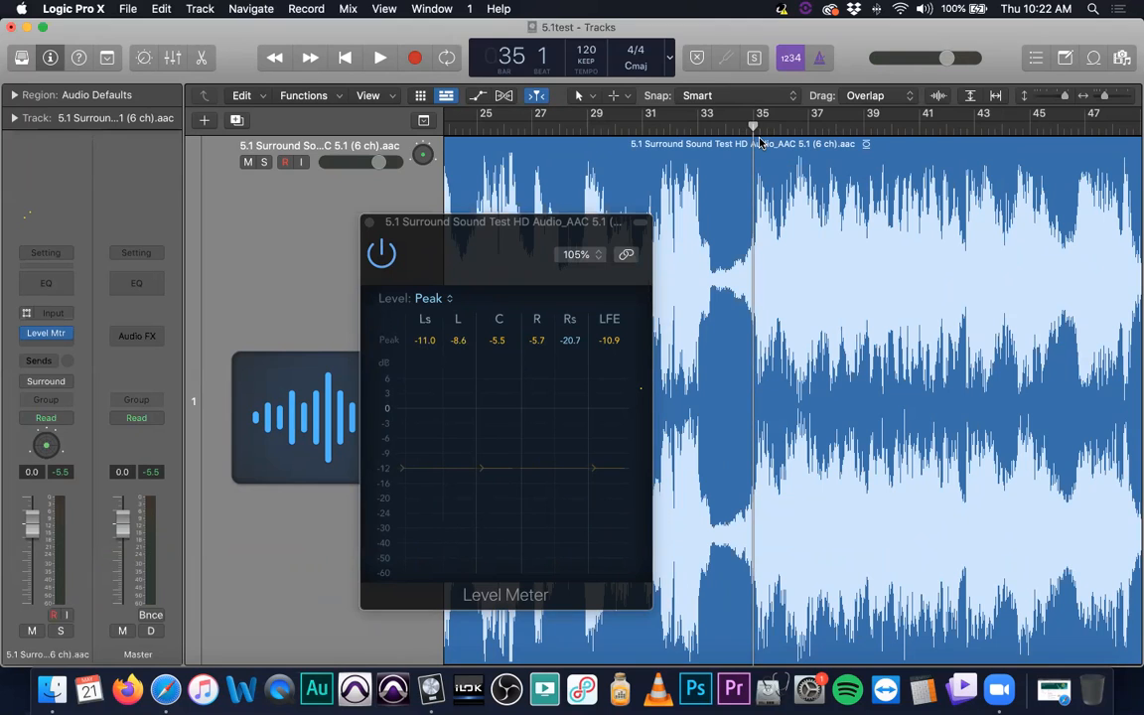
pyautogui.press('space')
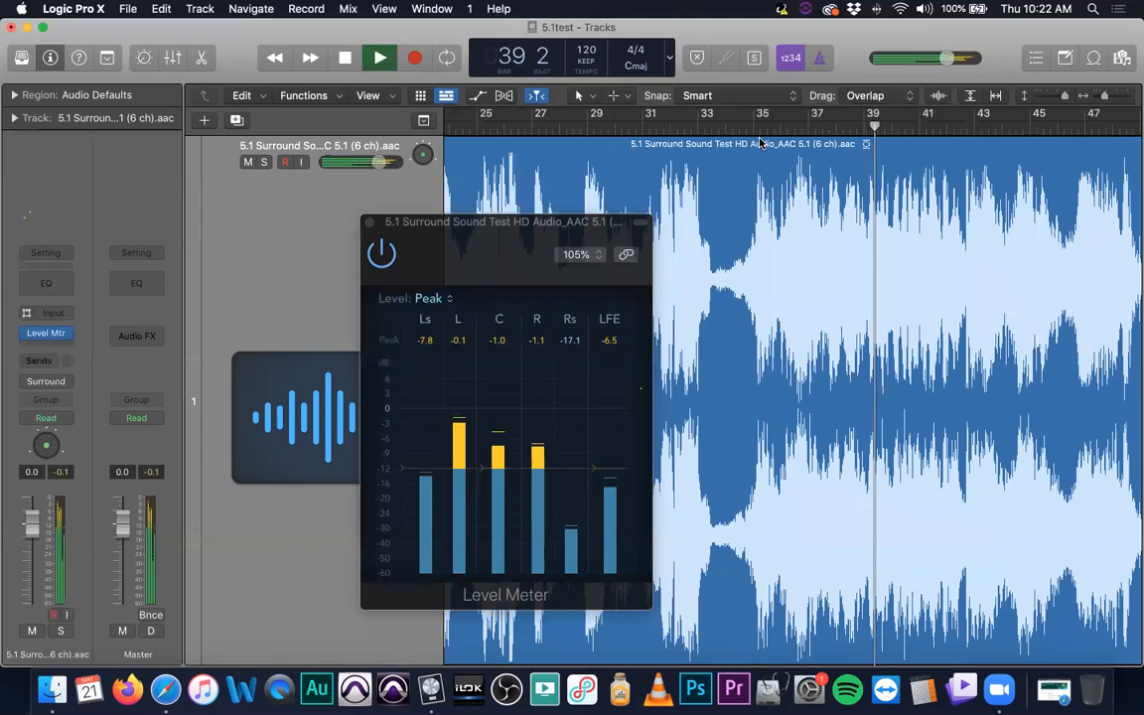
pyautogui.press('space')
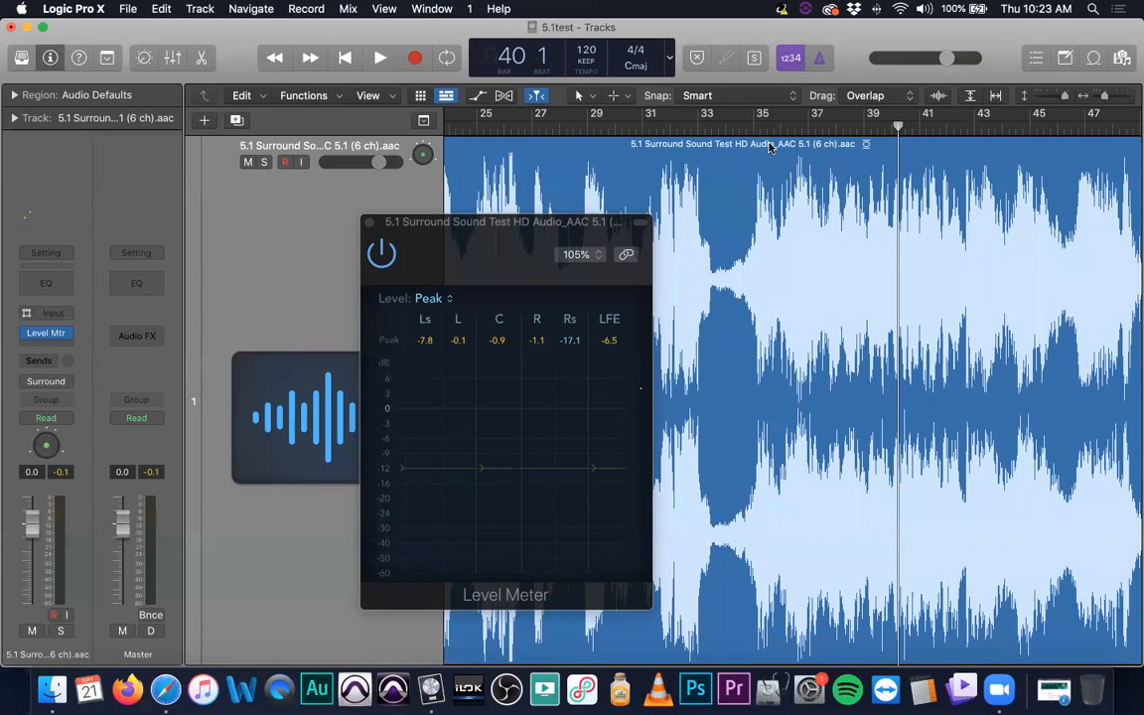
# - Close the Level Meter and replace it with the Loudness Meter in the surround track's effect slot
pyautogui.hscroll(-1, 770, 147)
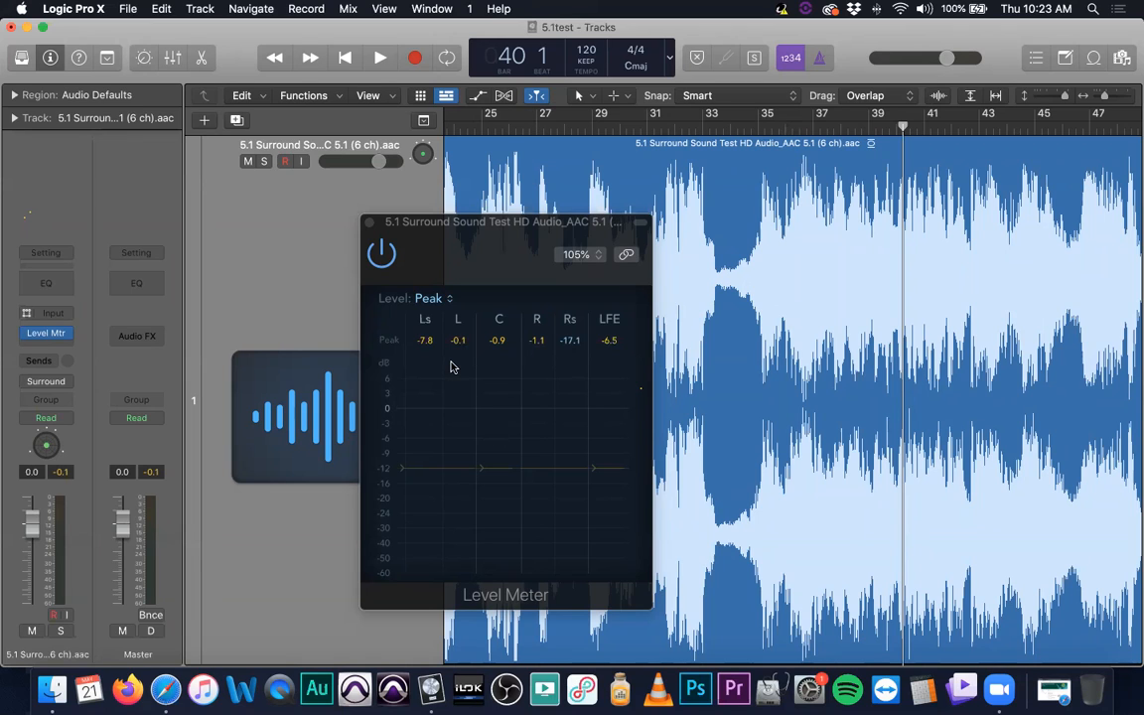
pyautogui.click(369, 222)
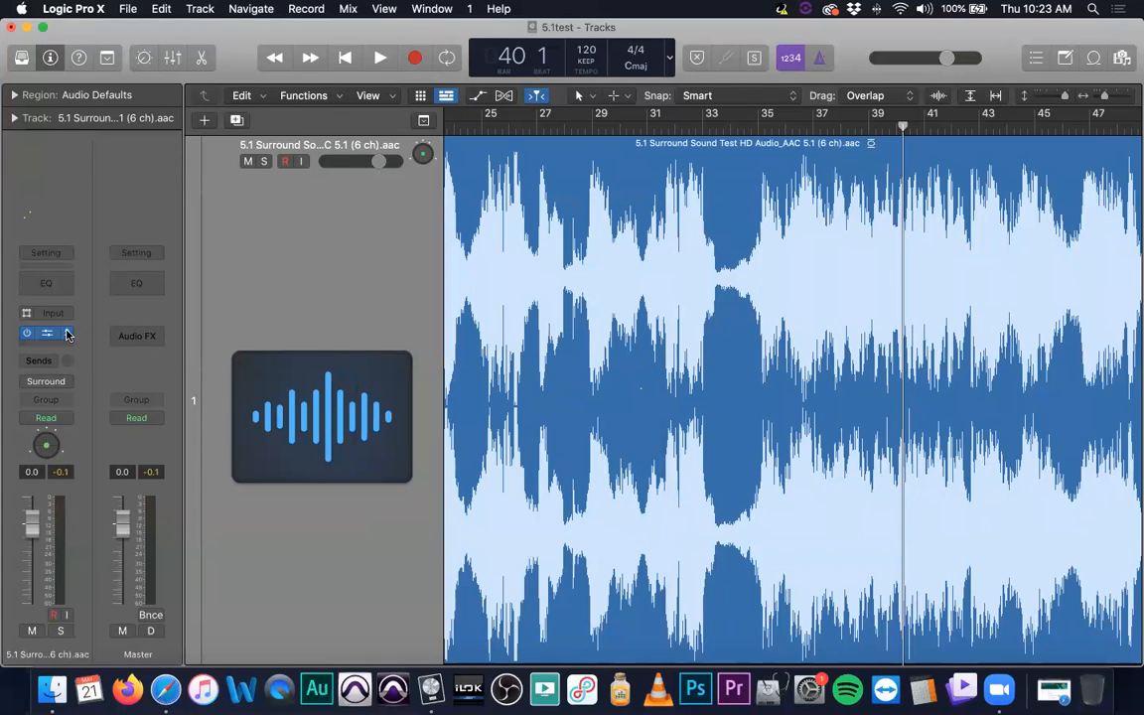
pyautogui.click(67, 335)
pyautogui.moveTo(139, 589)
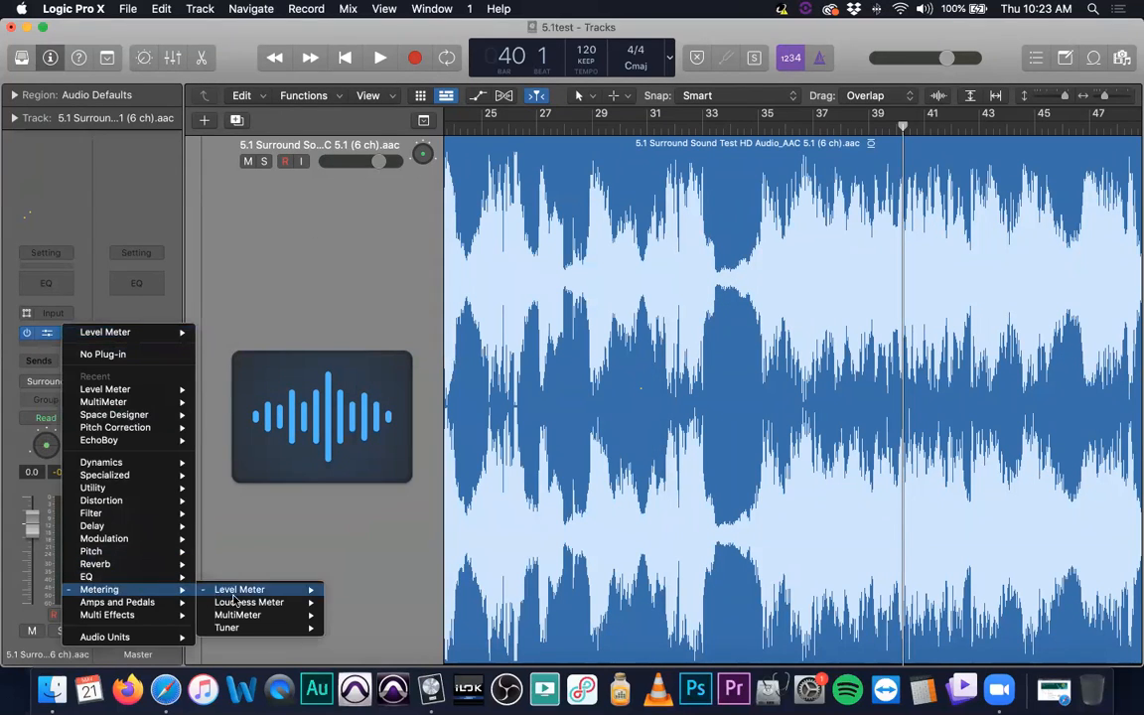
pyautogui.moveTo(268, 605)
pyautogui.click(348, 604)
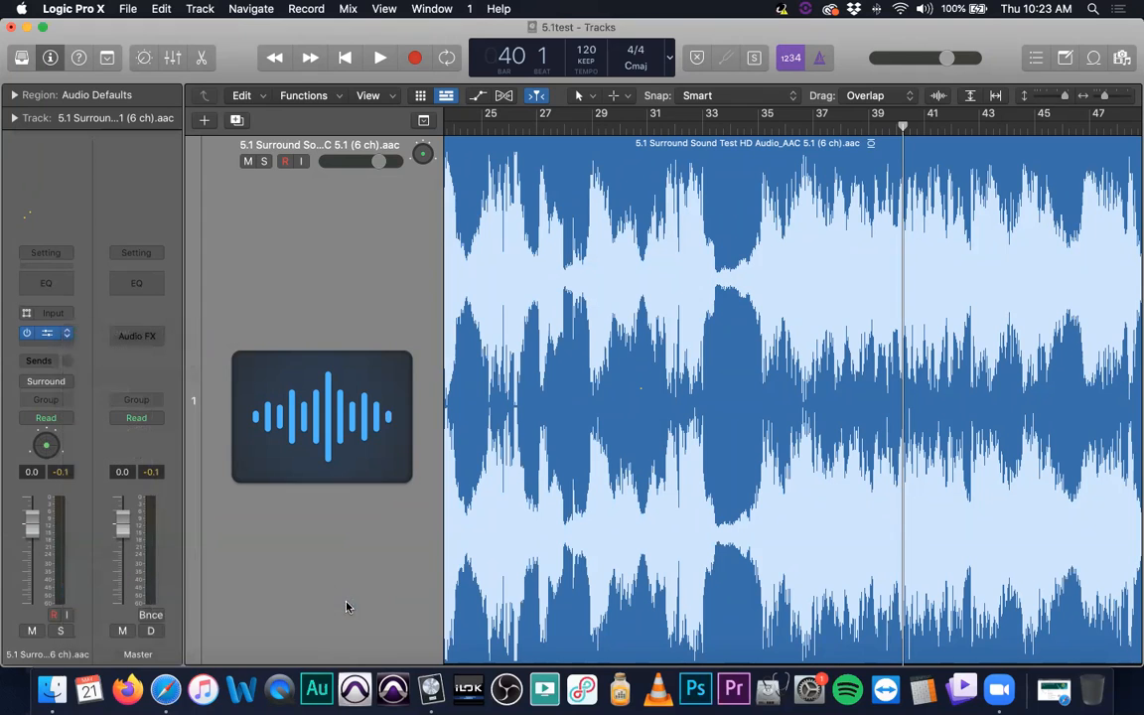
# - Play the track to examine its LUFS levels in the Loudness Meter, stopping once to mute the system sound before resuming playback
pyautogui.press('space')
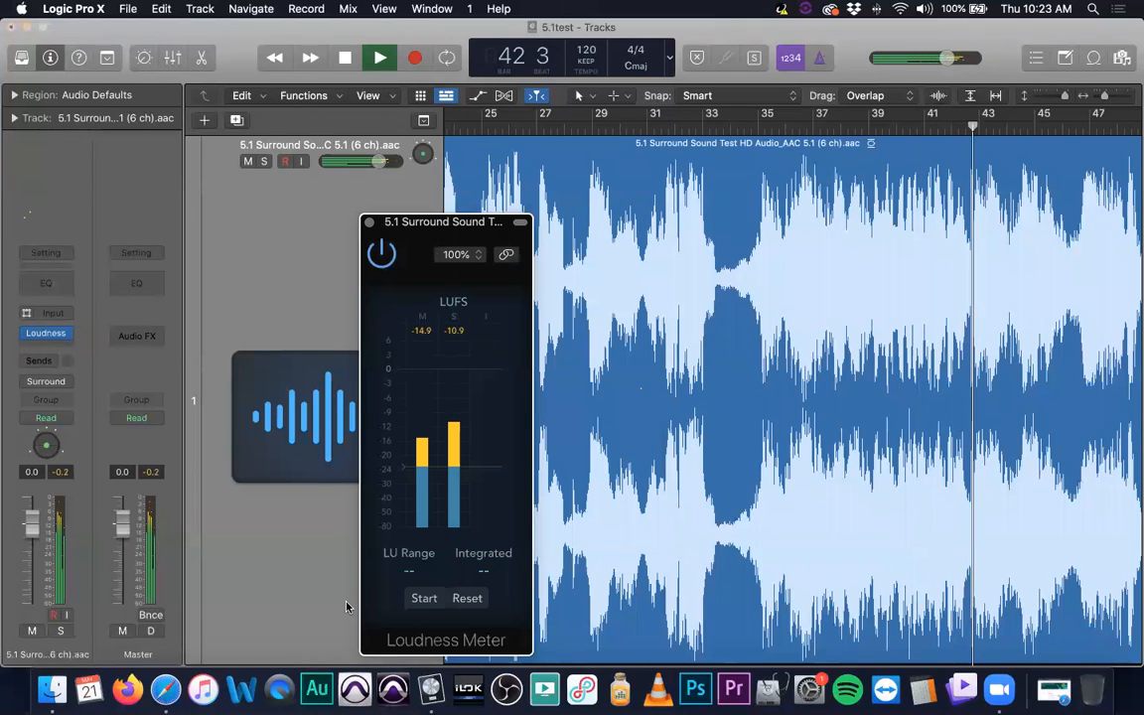
pyautogui.press('space')
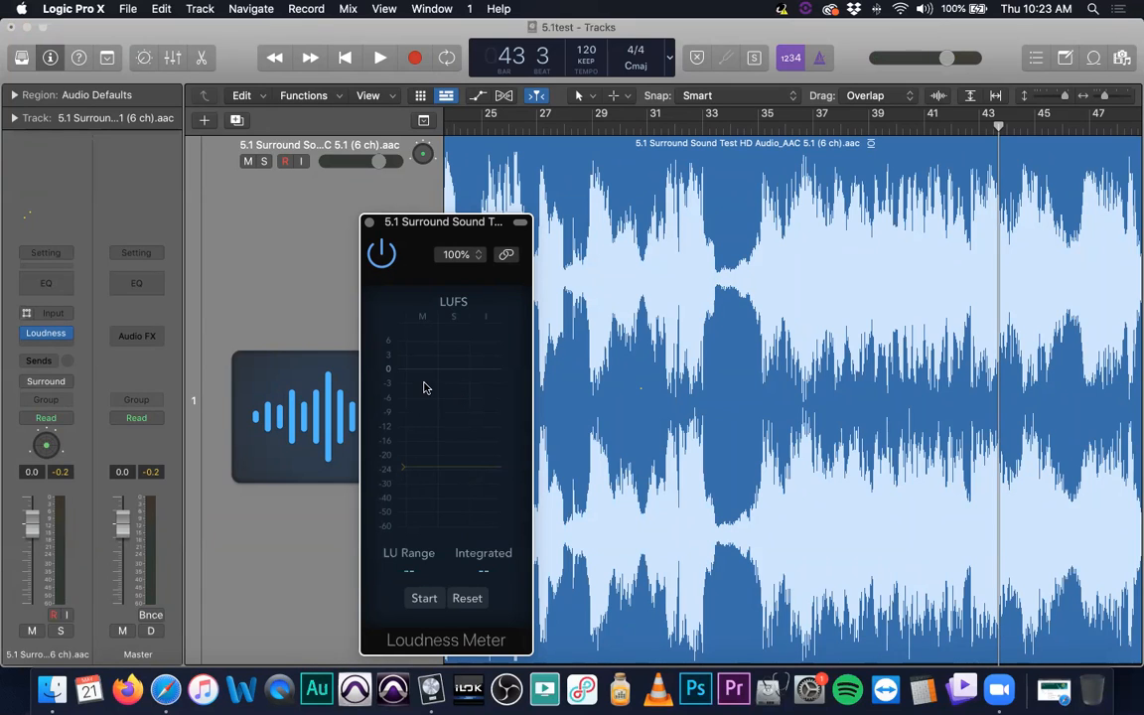
pyautogui.press('XF86AudioMute')
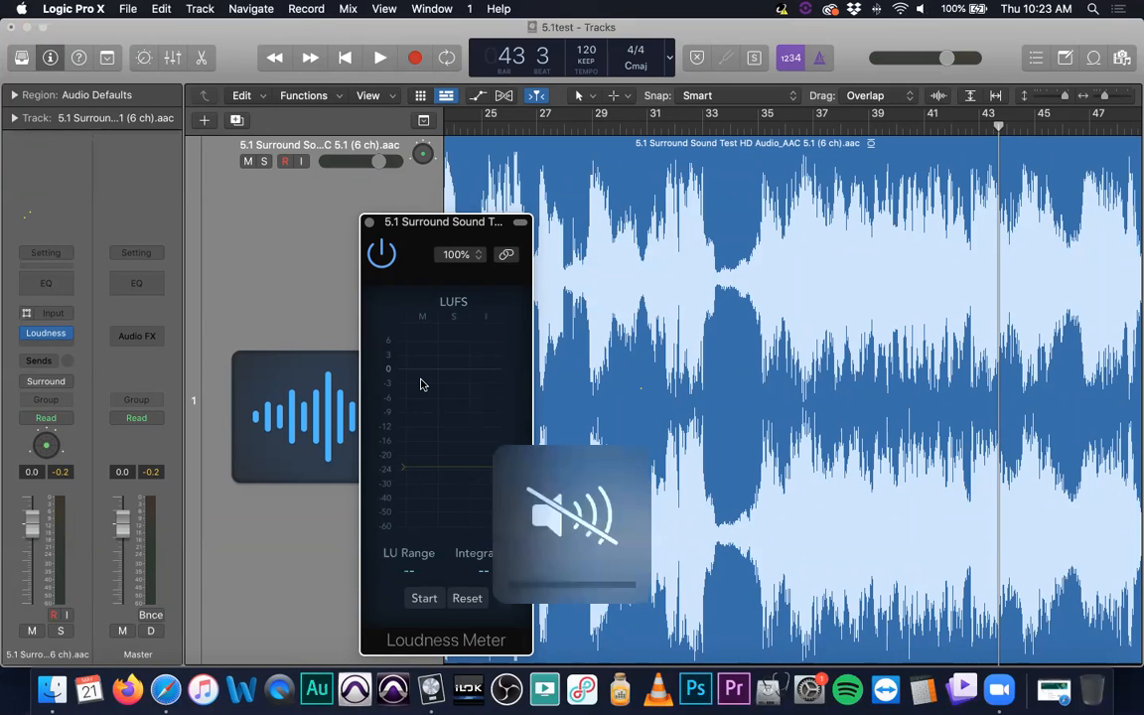
pyautogui.press('space')
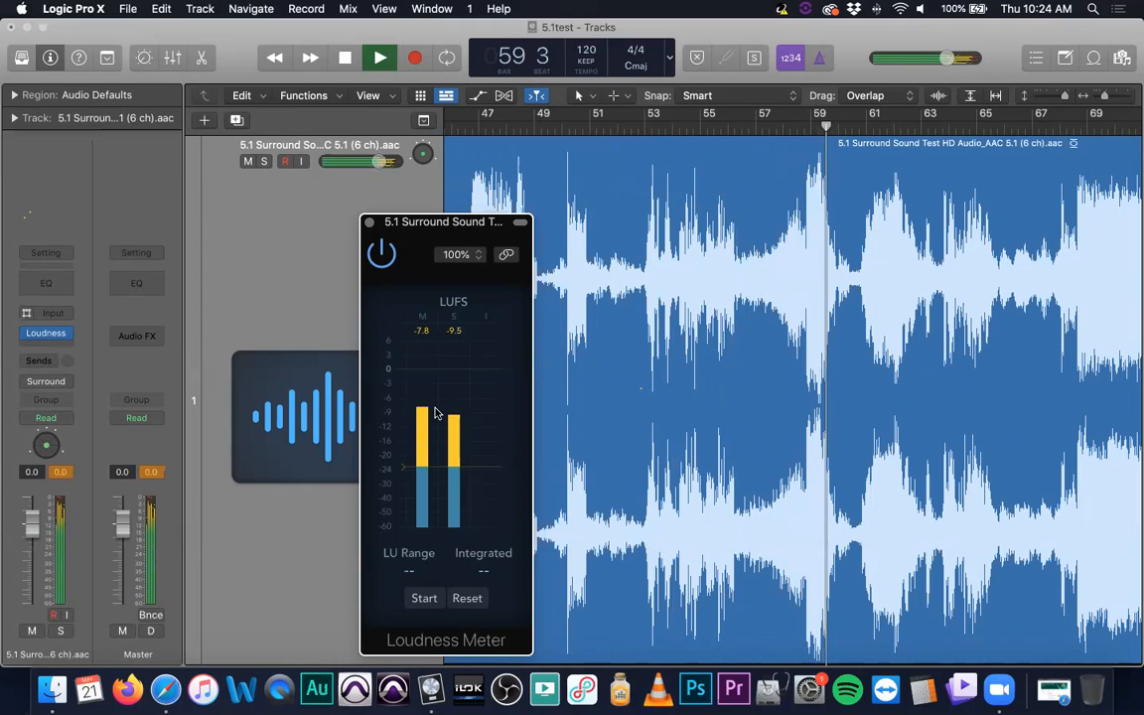
pyautogui.click(1119, 518)
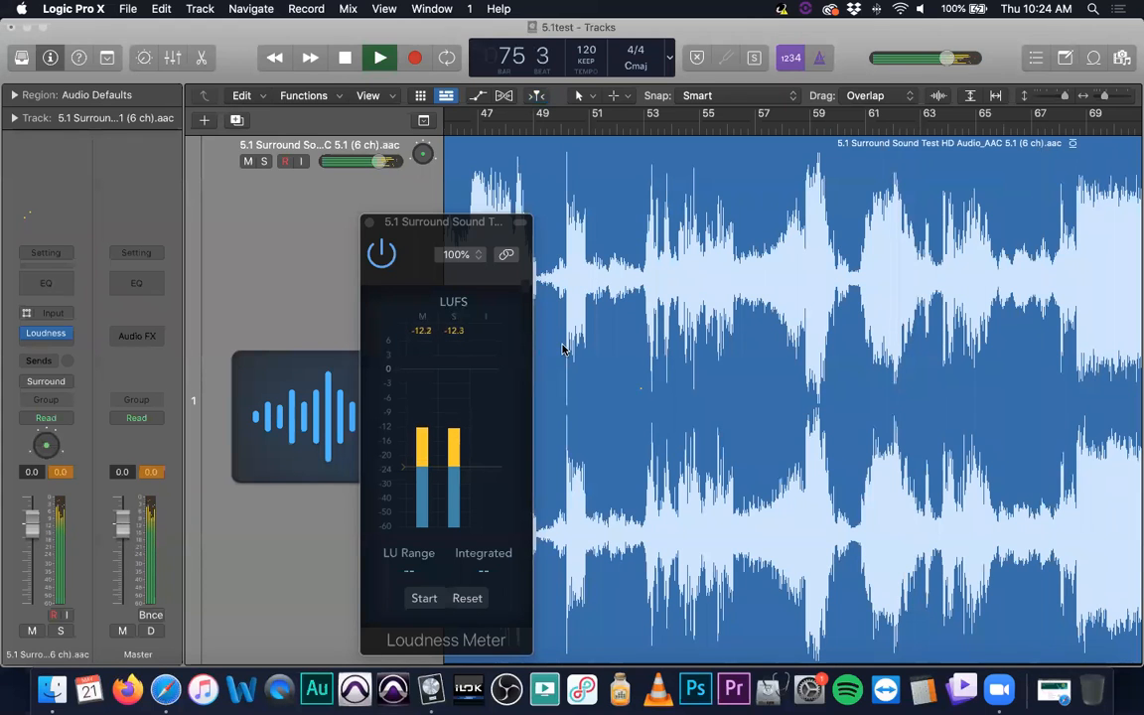
# - Close the Loudness Meter, replace it with the MultiMeter in the surround track's effect slot and reposition the new plug-in window
pyautogui.click(369, 222)
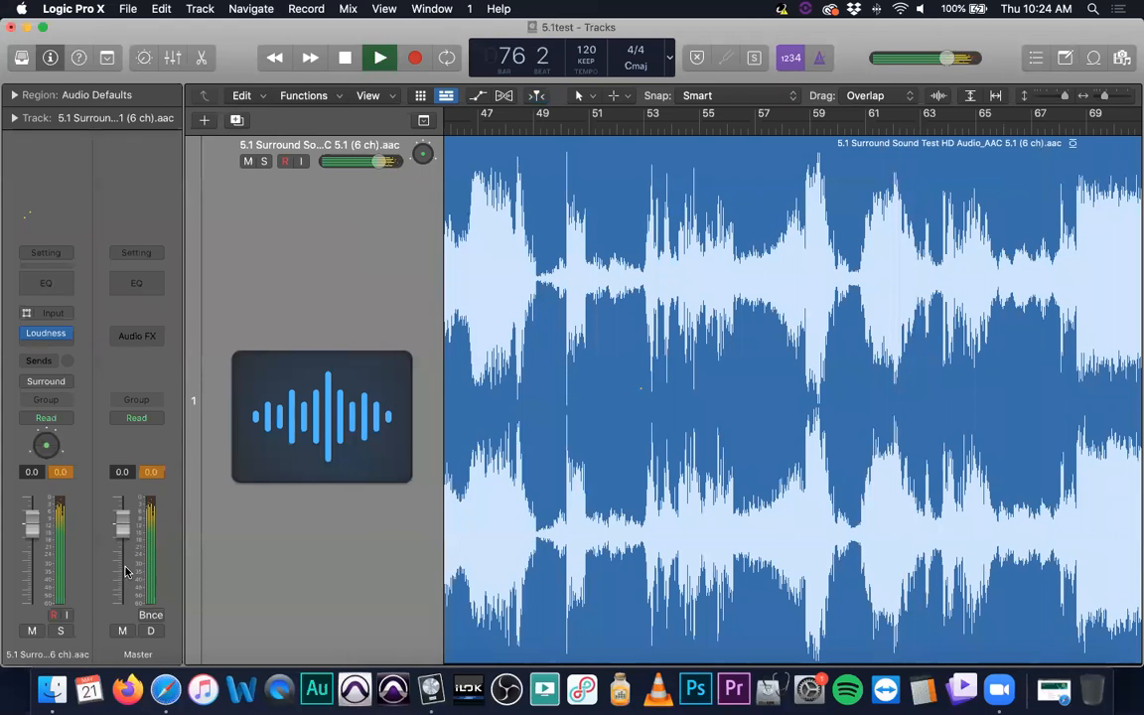
pyautogui.click(69, 333)
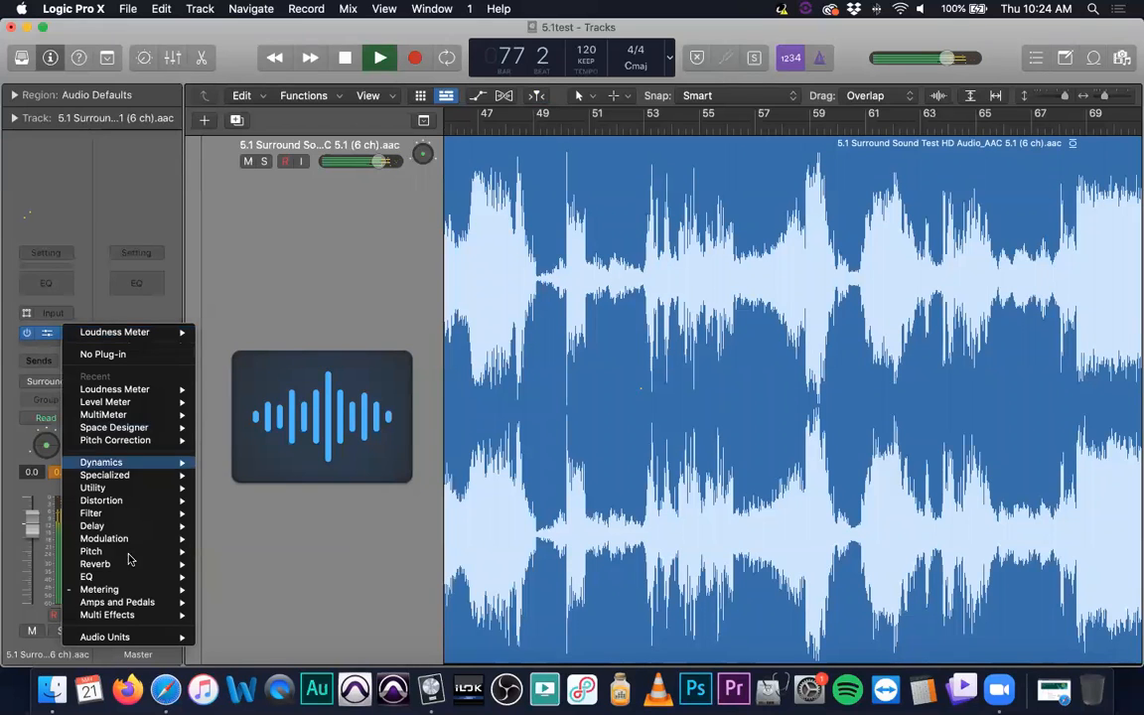
pyautogui.moveTo(151, 593)
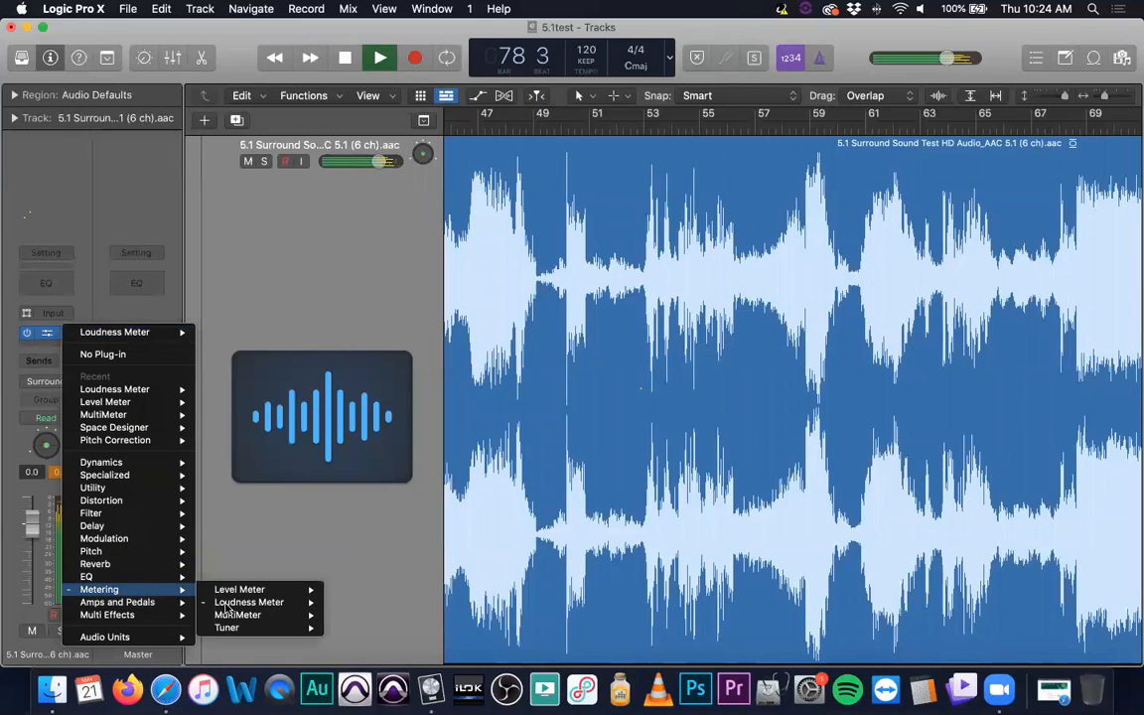
pyautogui.click(337, 616)
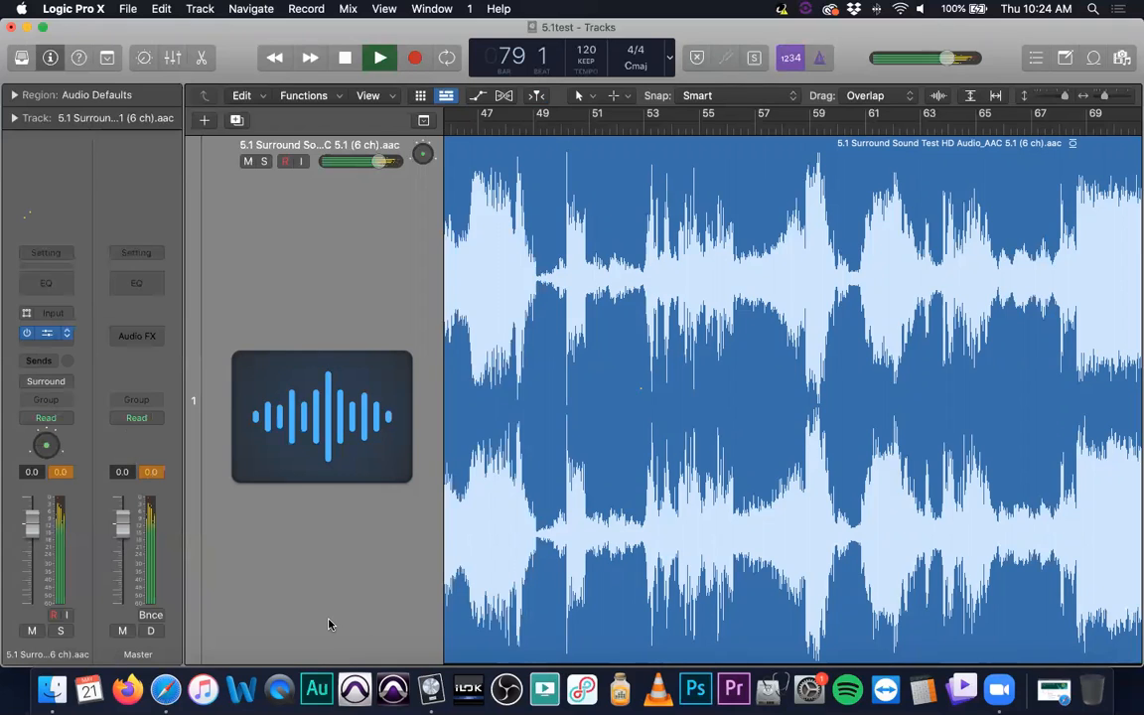
pyautogui.moveTo(640, 222); pyautogui.dragTo(403, 132)
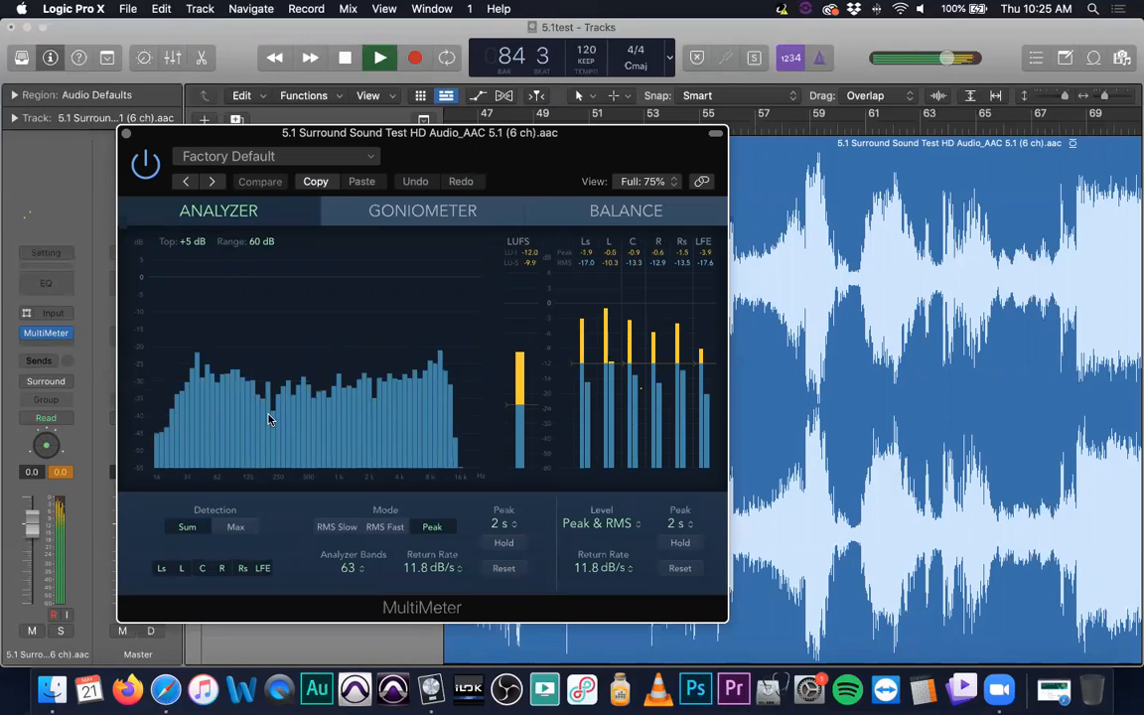
# - Turn off the channels in the Analyzer's detection and re-enable only C to examine the centre channel's spectrum
pyautogui.click(182, 569)
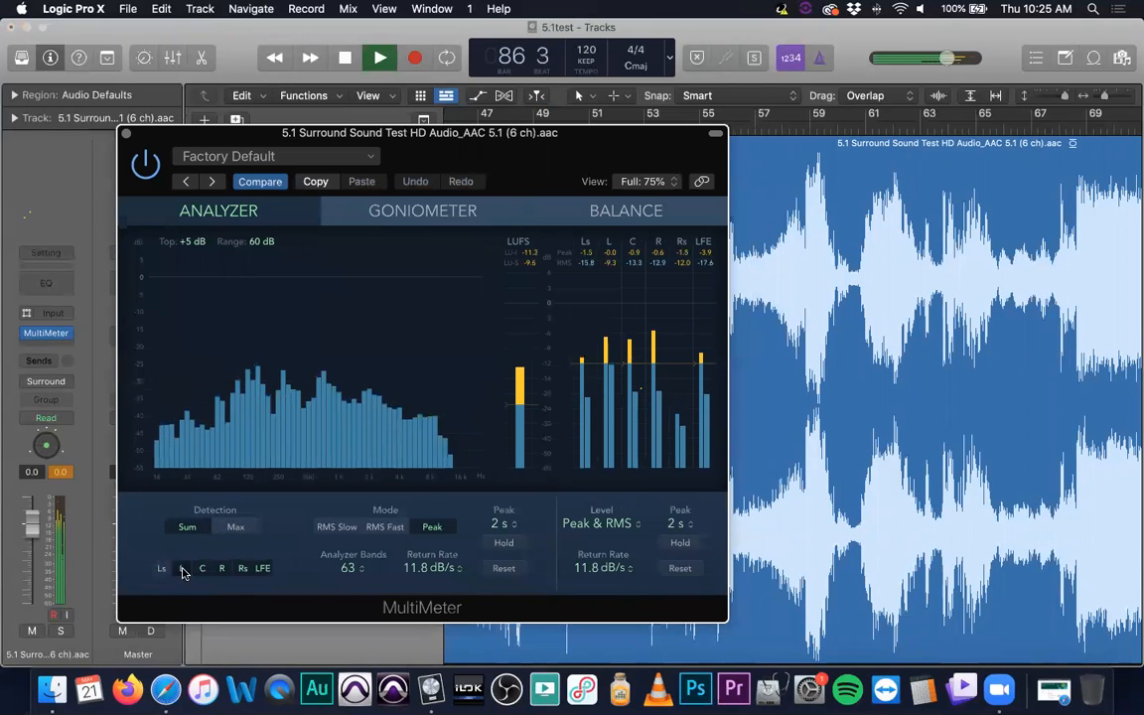
pyautogui.click(201, 568)
pyautogui.click(222, 569)
pyautogui.click(241, 568)
pyautogui.click(262, 568)
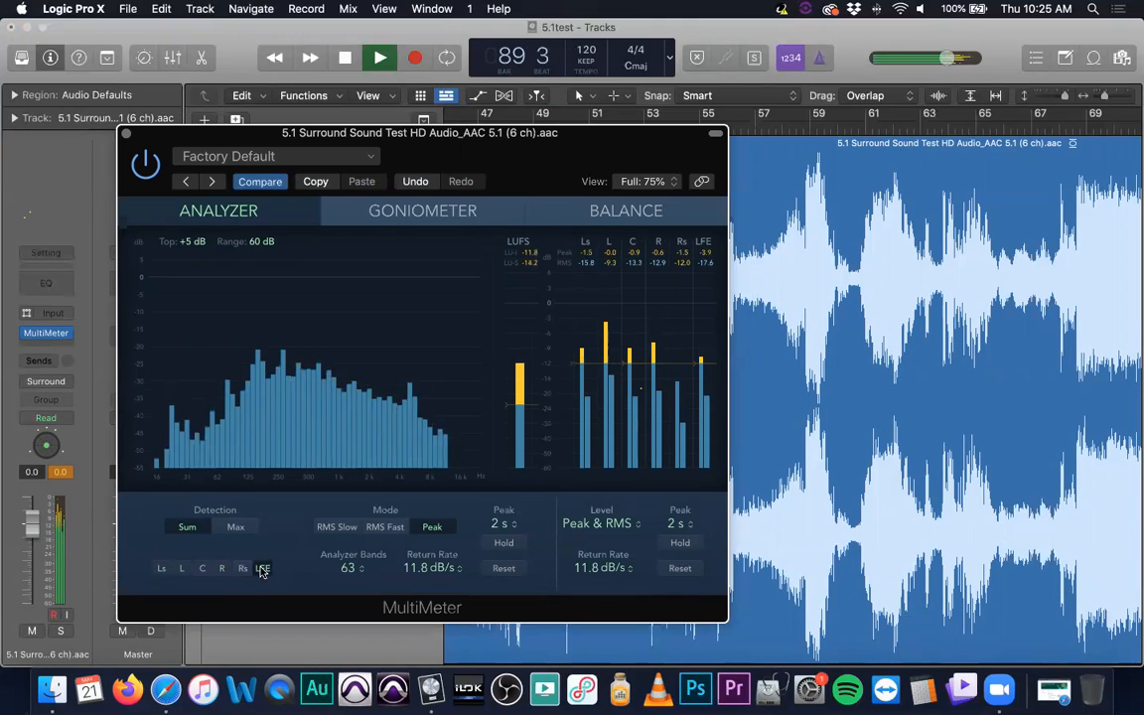
pyautogui.click(202, 570)
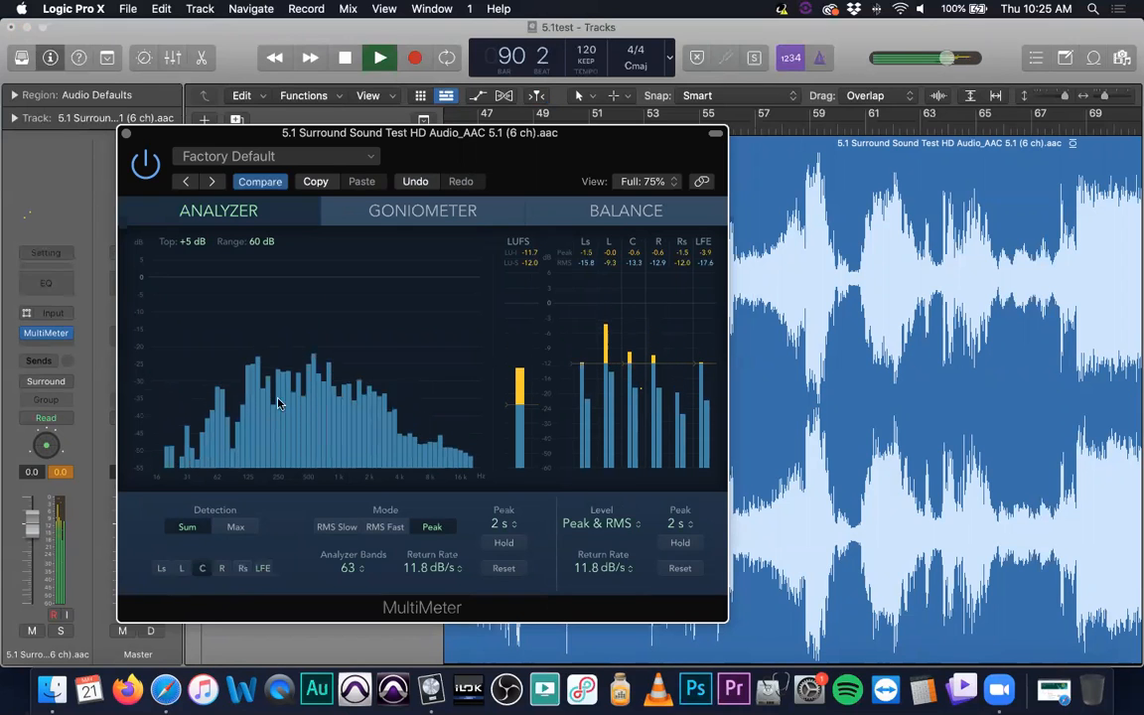
# - Swap the Analyzer's detection from the C channel to only L and R to examine the front pair's spectrum
pyautogui.click(200, 569)
pyautogui.click(182, 570)
pyautogui.click(223, 570)
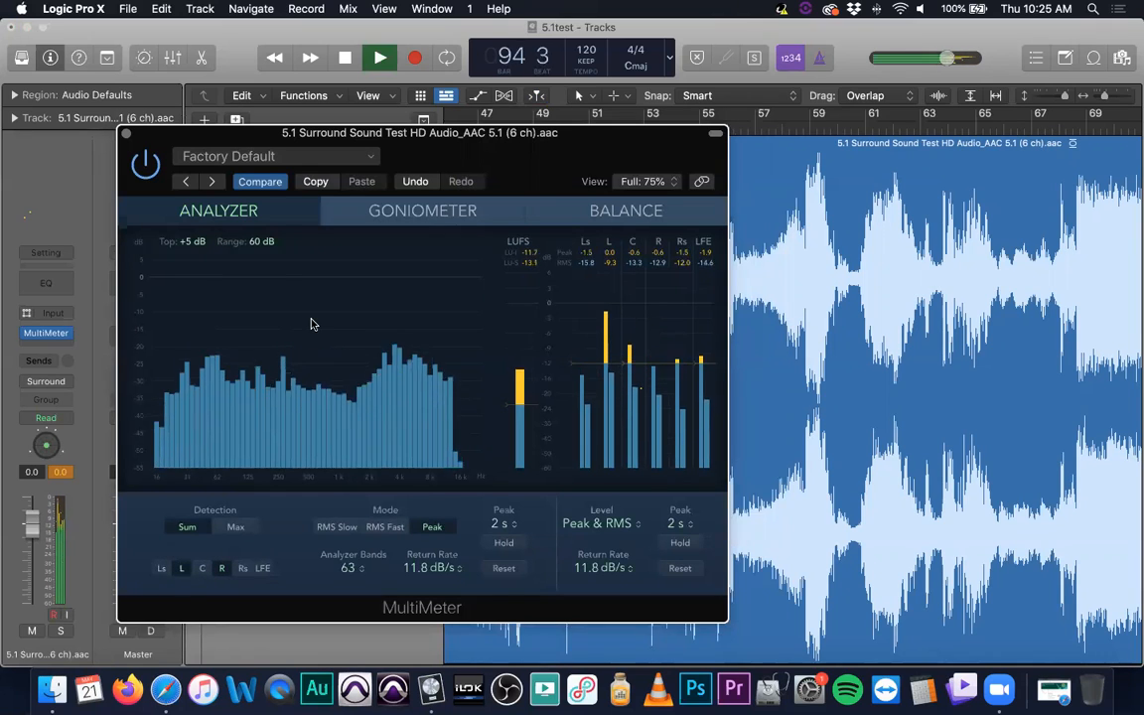
# - Turn Ls, C, Rs and LFE back on in the Analyzer's detection and try the RMS Slow mode
pyautogui.click(163, 571)
pyautogui.click(202, 572)
pyautogui.click(245, 570)
pyautogui.click(265, 570)
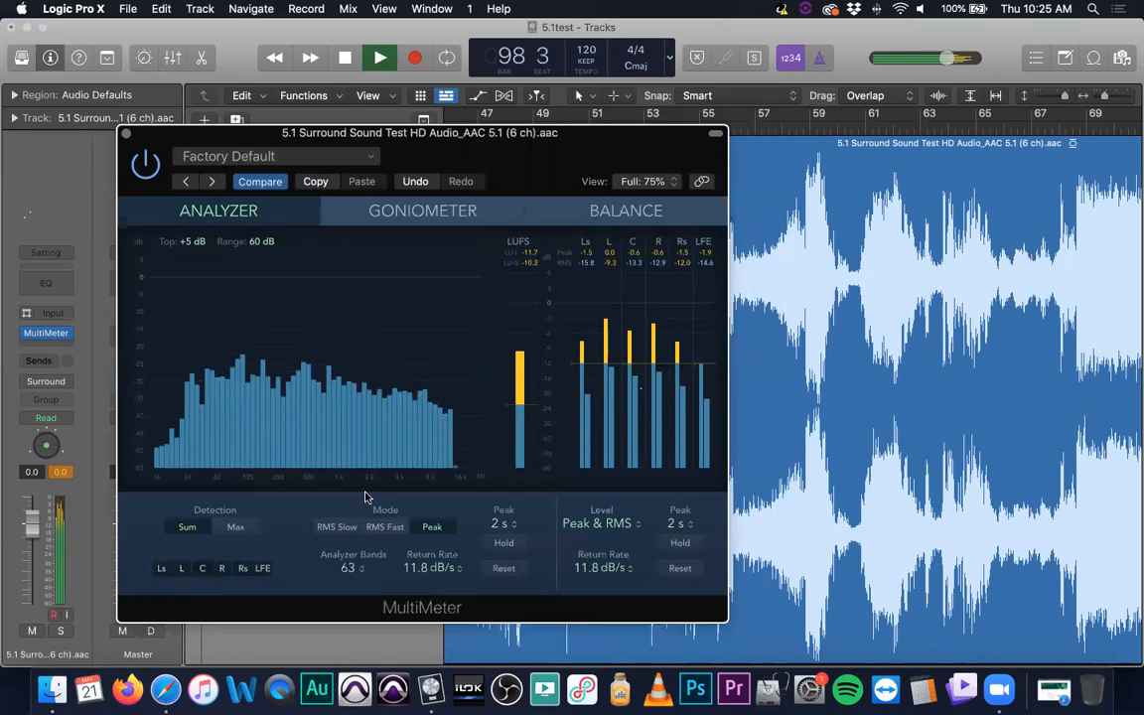
pyautogui.click(338, 527)
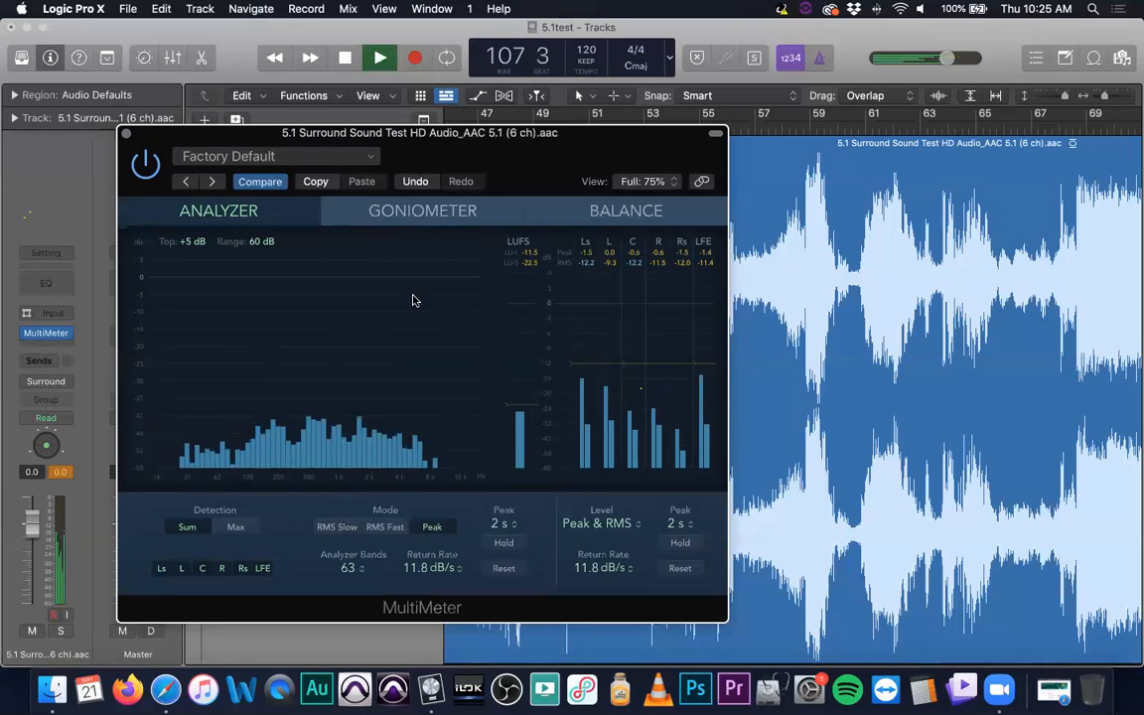
# - Examine the L-R and Ls-Rs pairs in the MultiMeter's Goniometer, postponing the security alert and ending on L-R
pyautogui.click(407, 219)
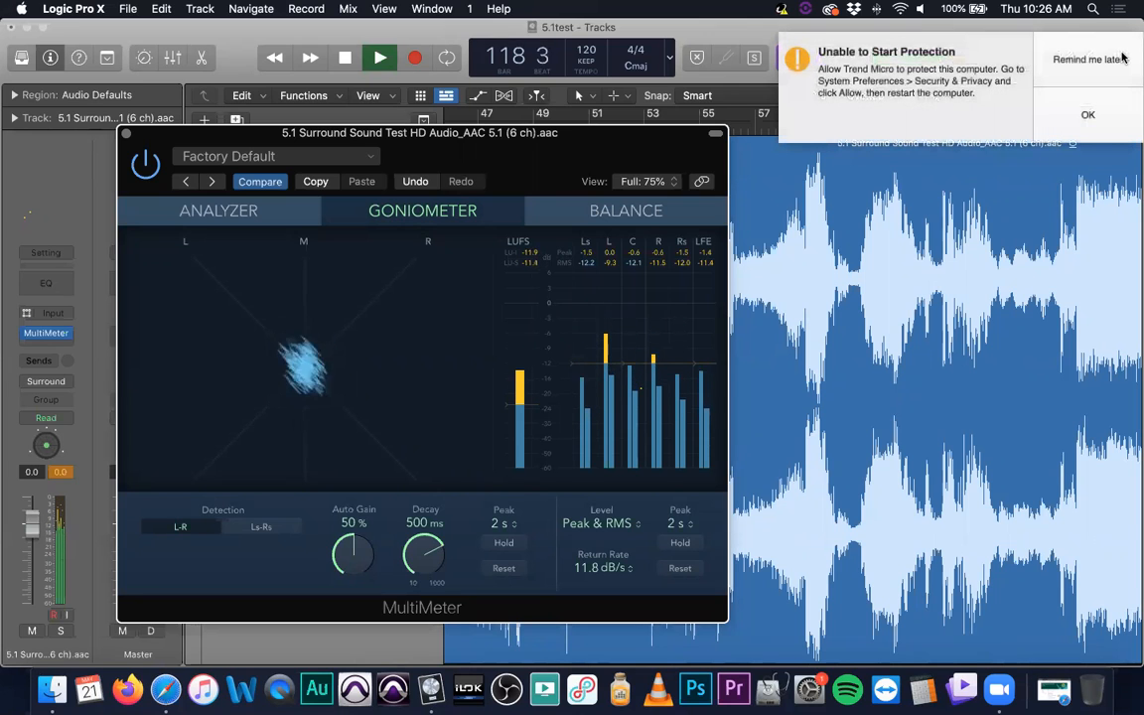
pyautogui.click(1119, 57)
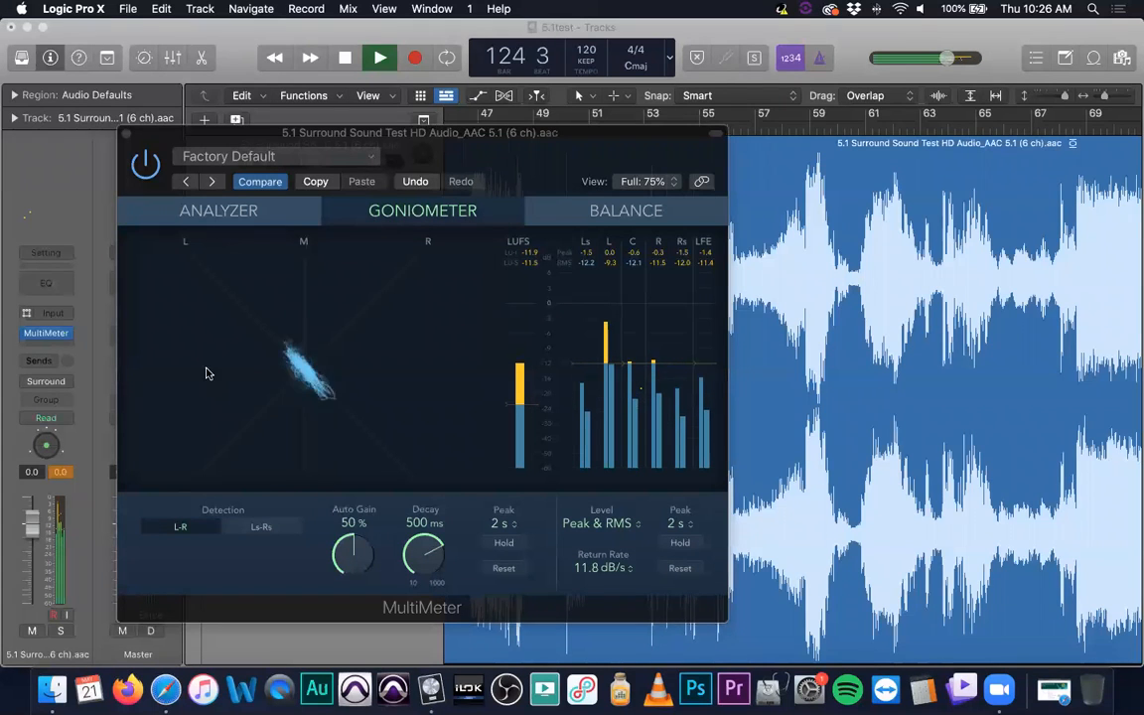
pyautogui.click(261, 527)
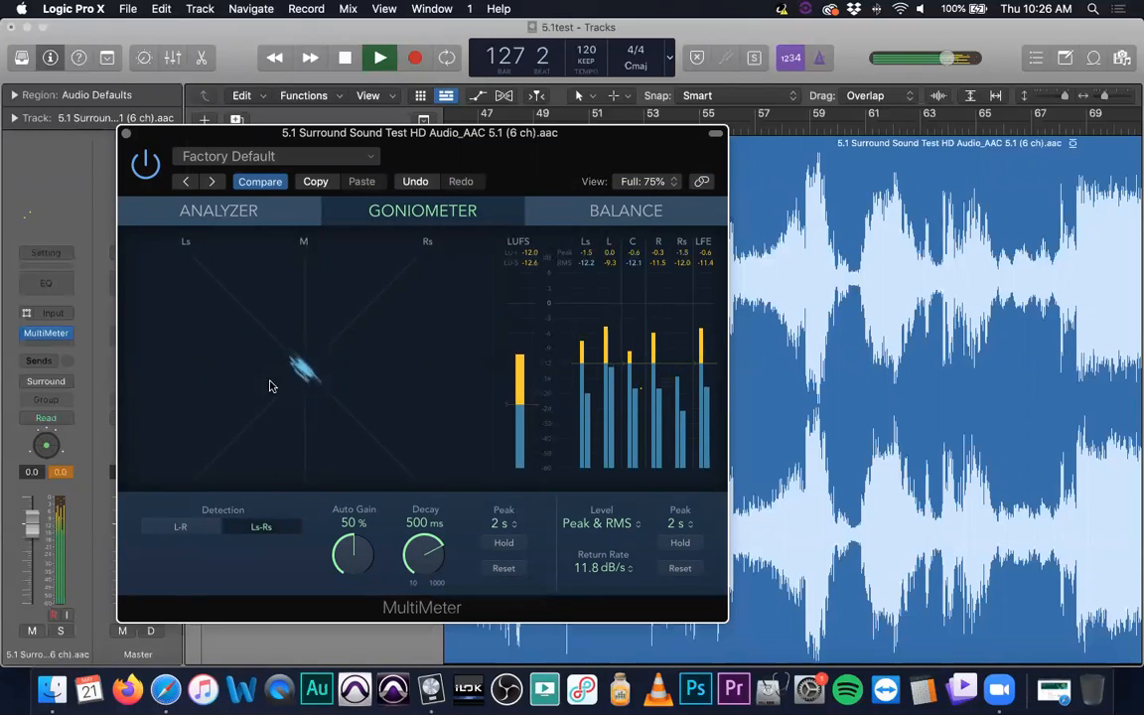
pyautogui.click(178, 529)
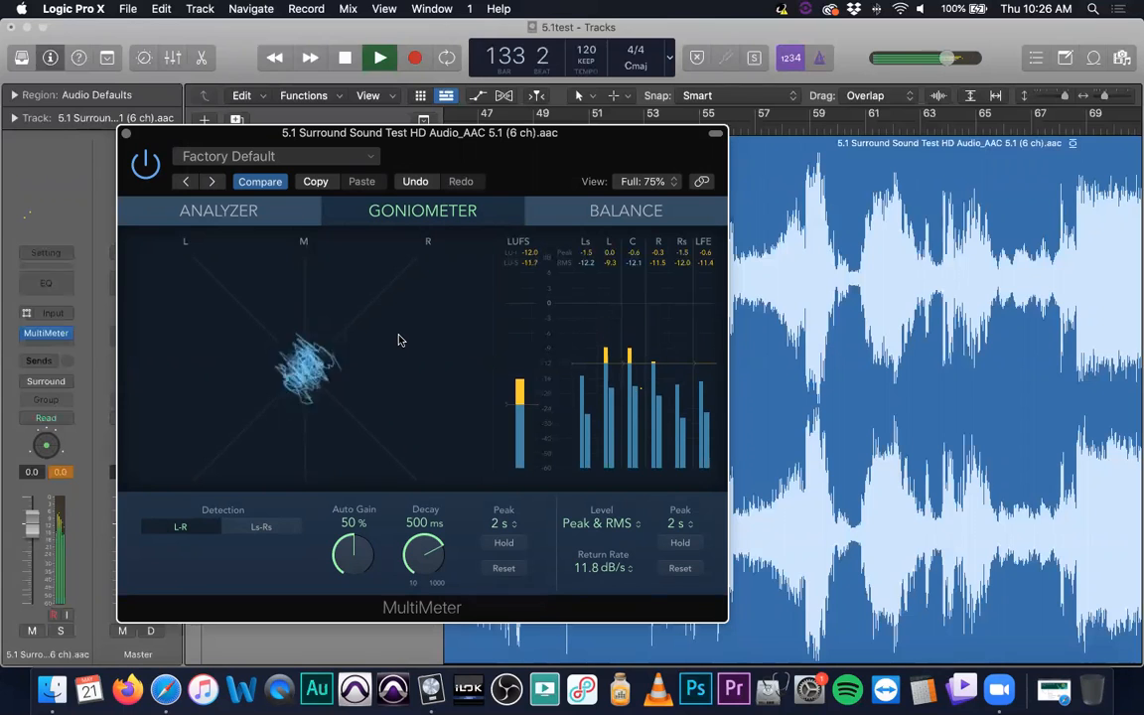
# - Turn the system sound on briefly to hear the playback, and mute it again
pyautogui.press('XF86AudioRaiseVolume')
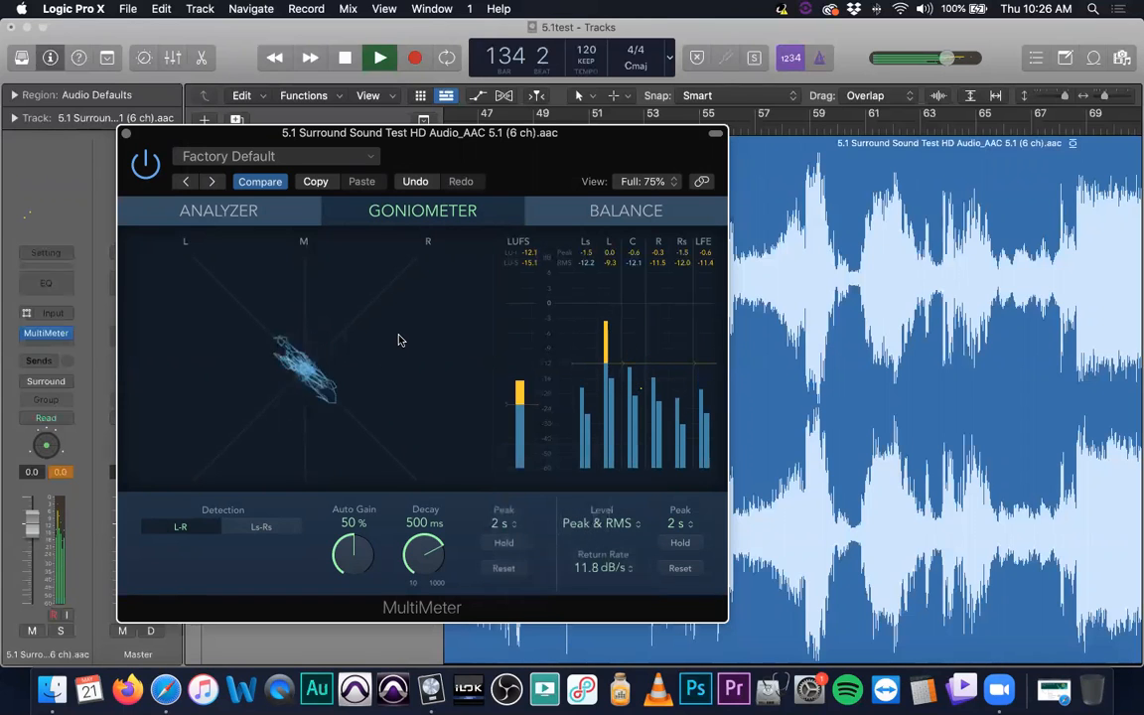
pyautogui.press('XF86AudioLowerVolume')
pyautogui.press('XF86AudioMute')
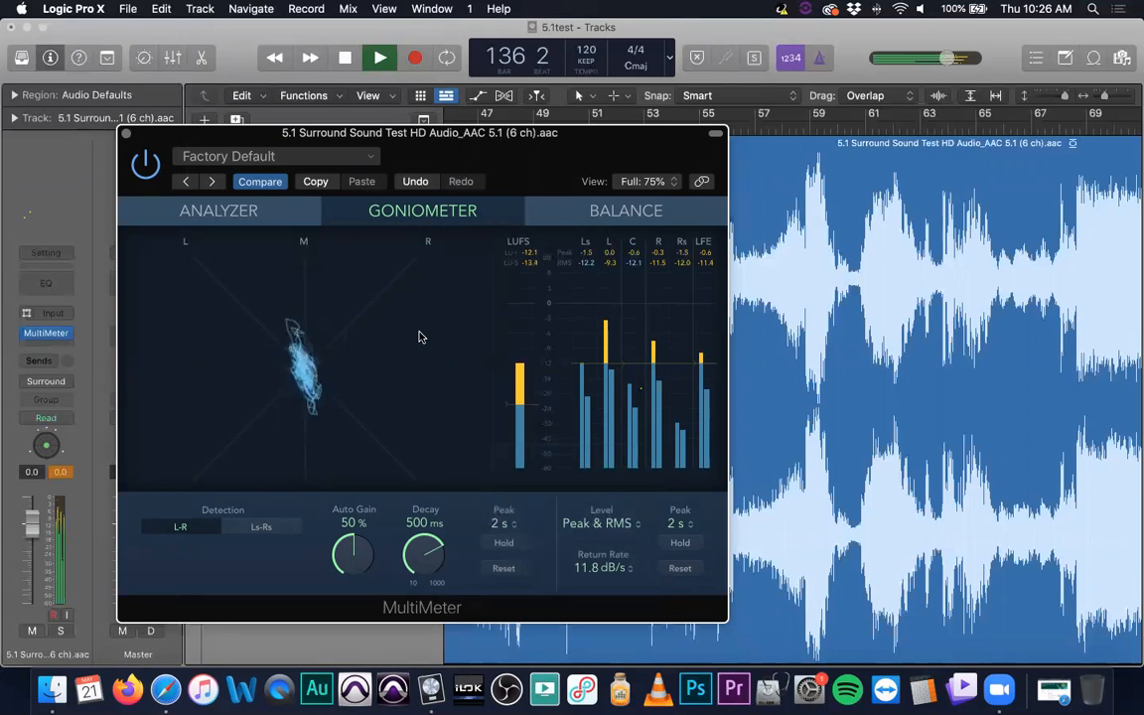
# - Examine the surround Balance with LFE Correlation set to C, LCR and Sum, set it back to C and return to the Analyzer
pyautogui.click(611, 214)
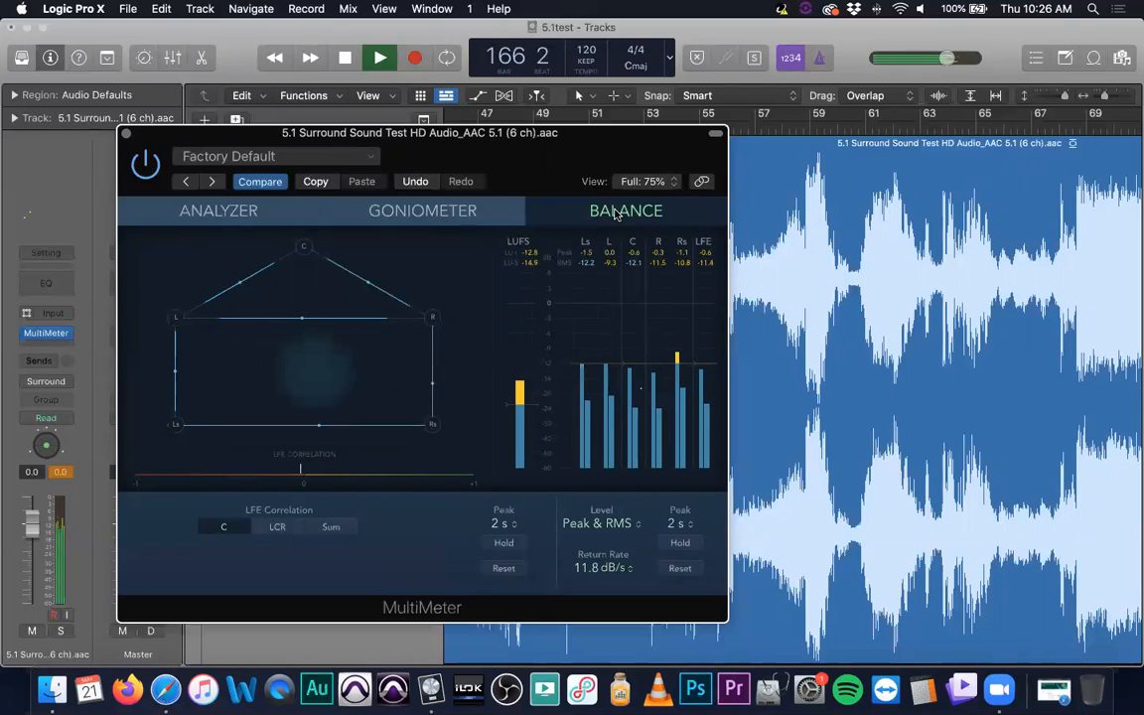
pyautogui.click(279, 527)
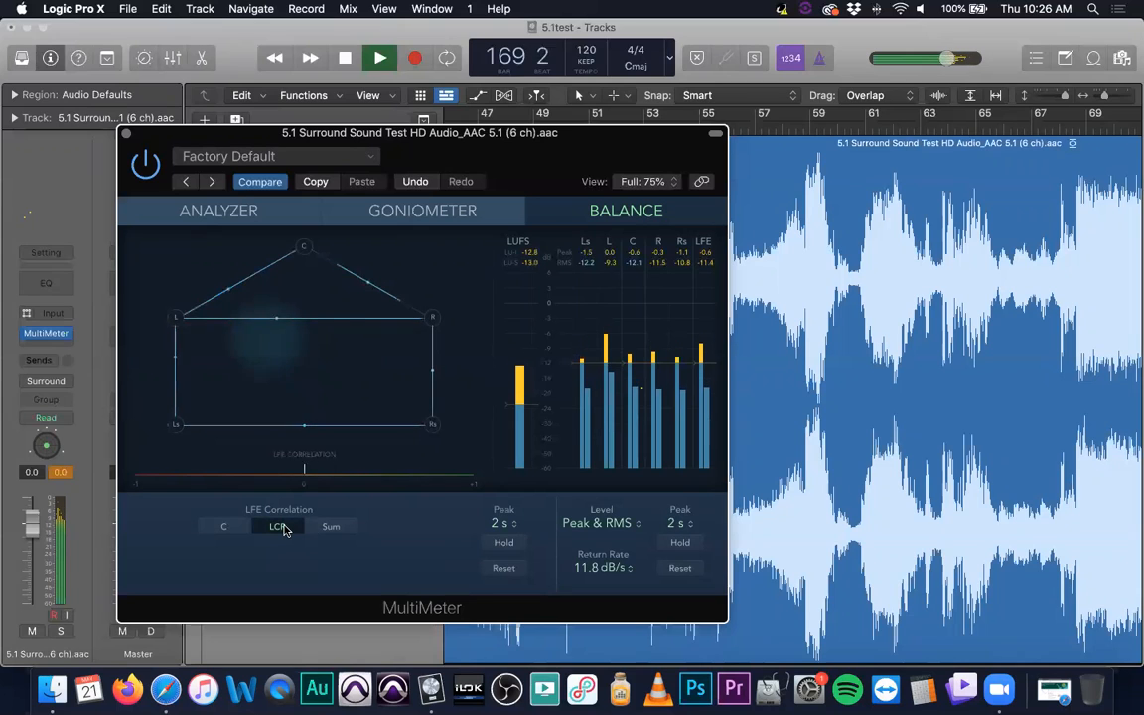
pyautogui.click(234, 527)
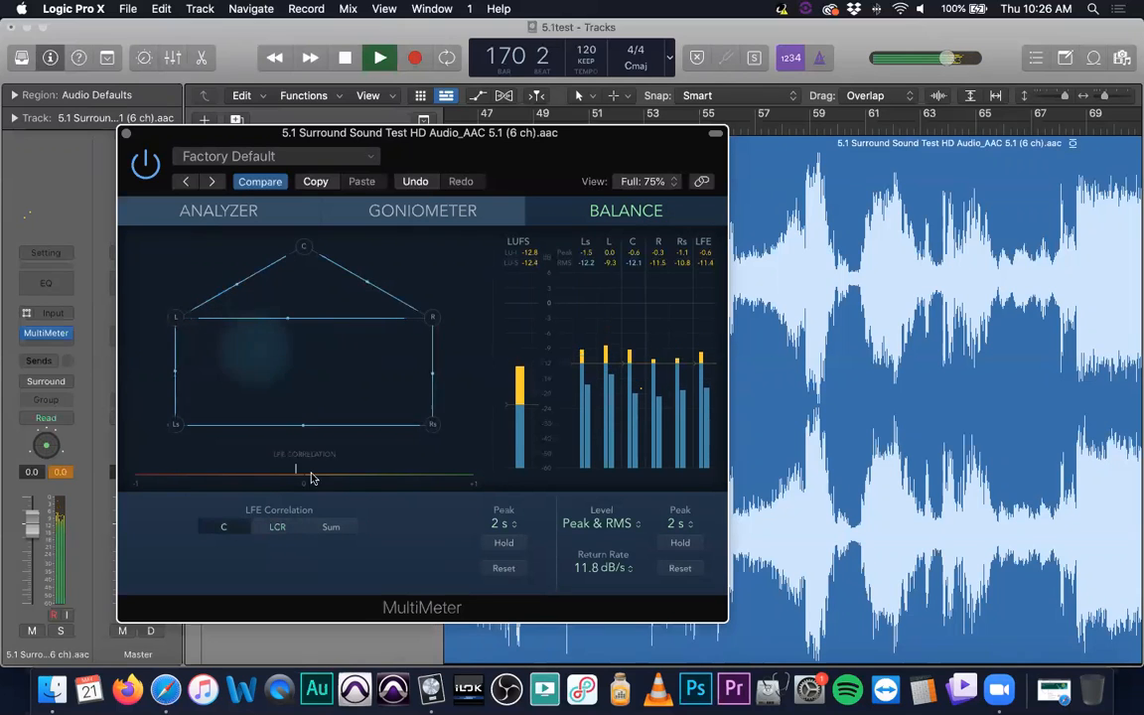
pyautogui.click(275, 529)
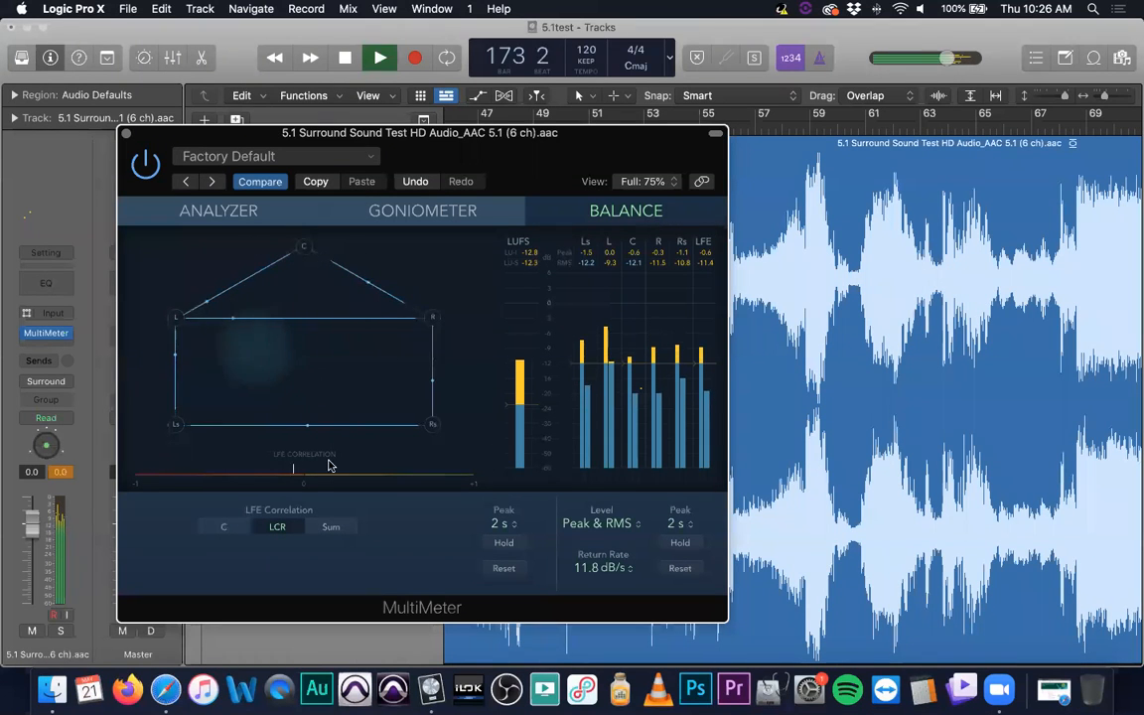
pyautogui.click(333, 528)
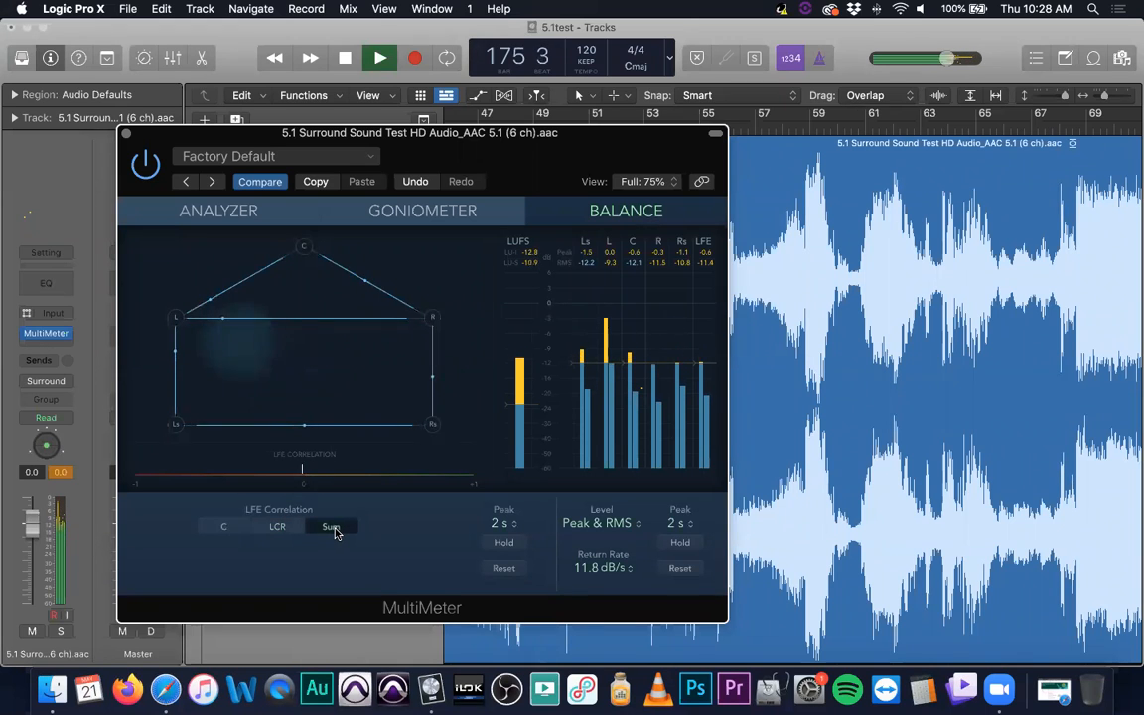
pyautogui.click(217, 528)
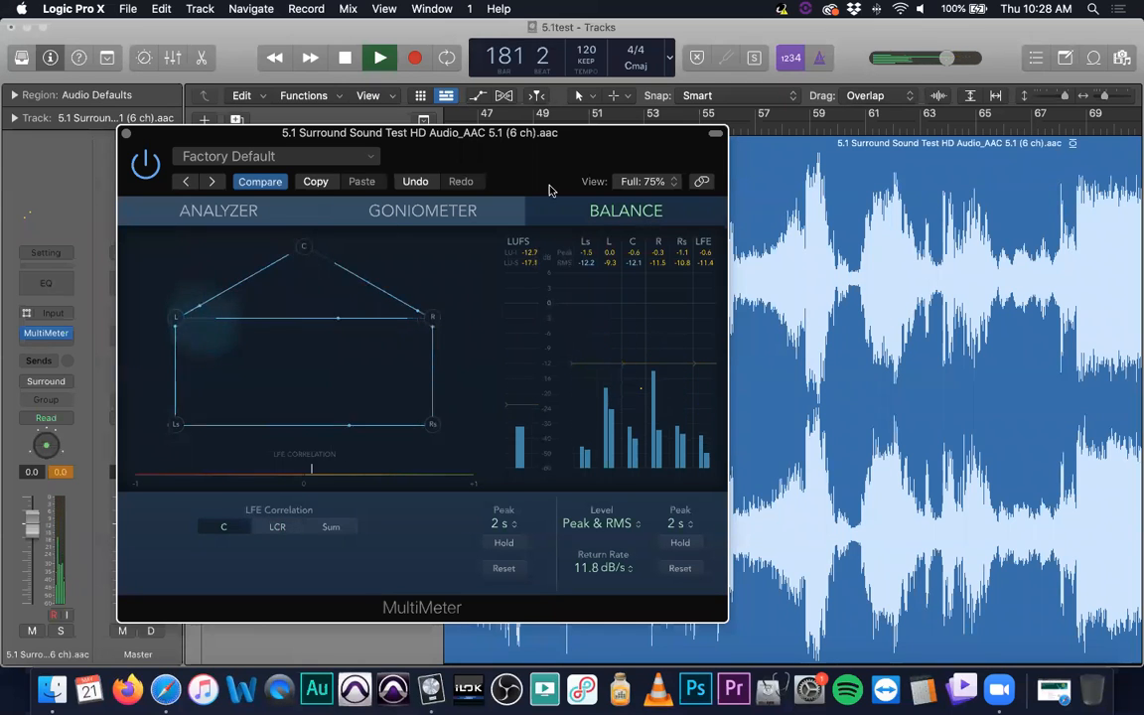
pyautogui.click(206, 209)
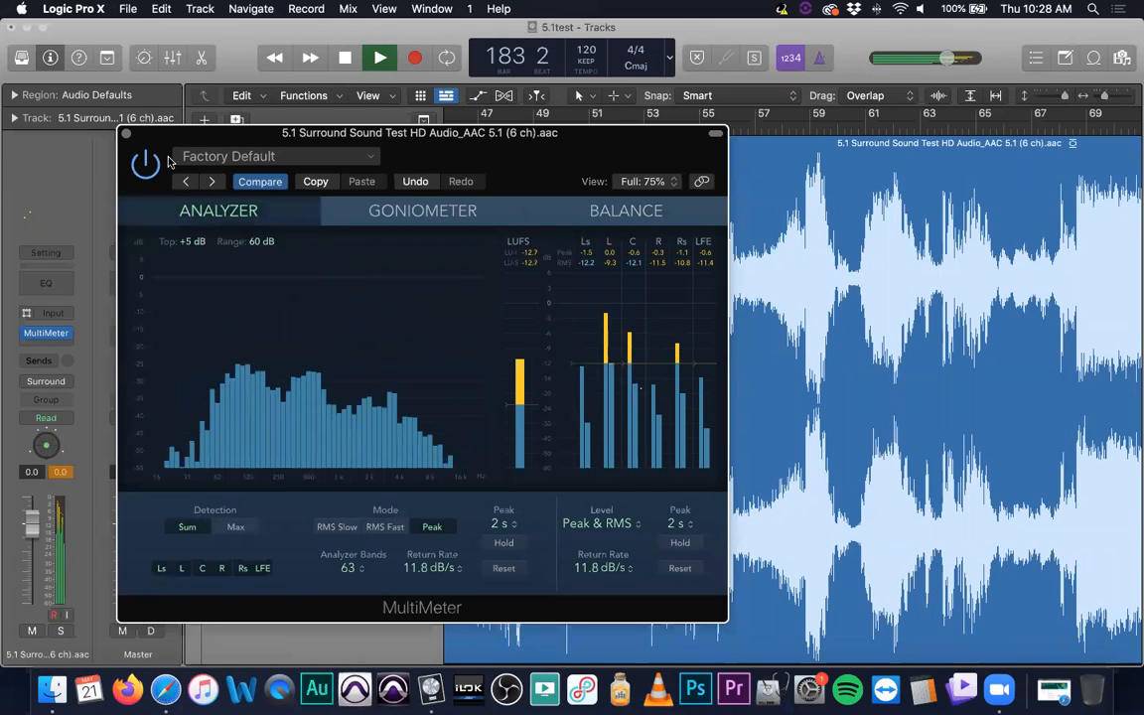
# - Close the MultiMeter and replace it with the Tuner in the surround track's effect slot
pyautogui.click(70, 334)
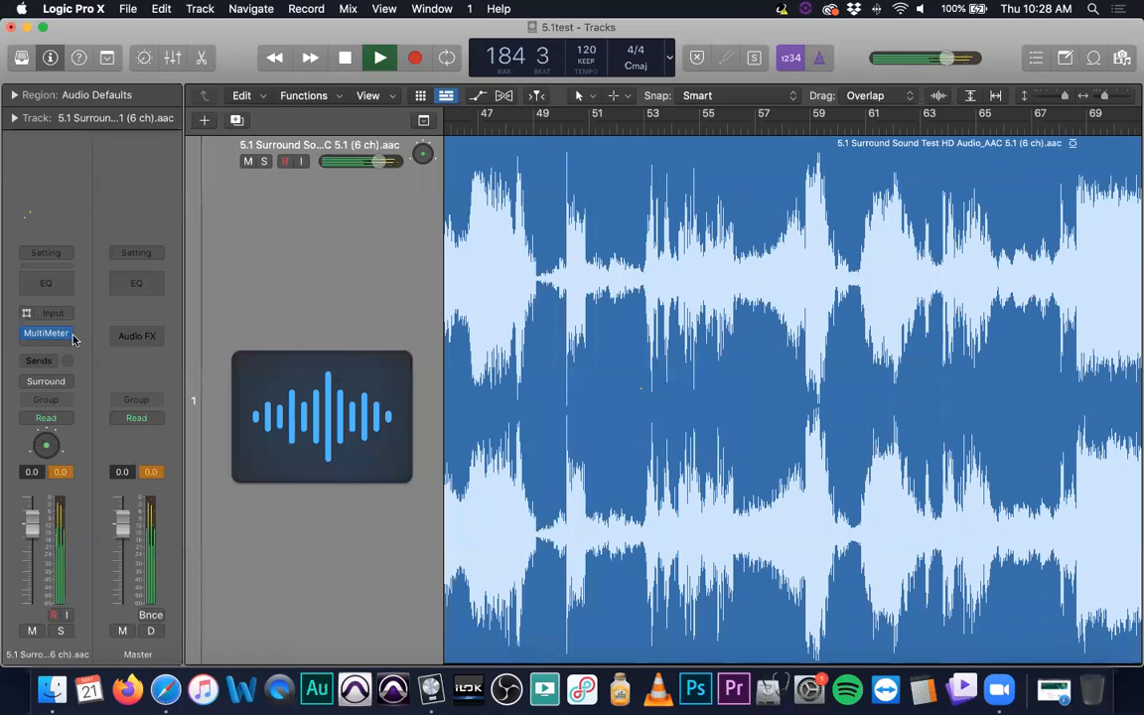
pyautogui.click(72, 337)
pyautogui.moveTo(183, 589)
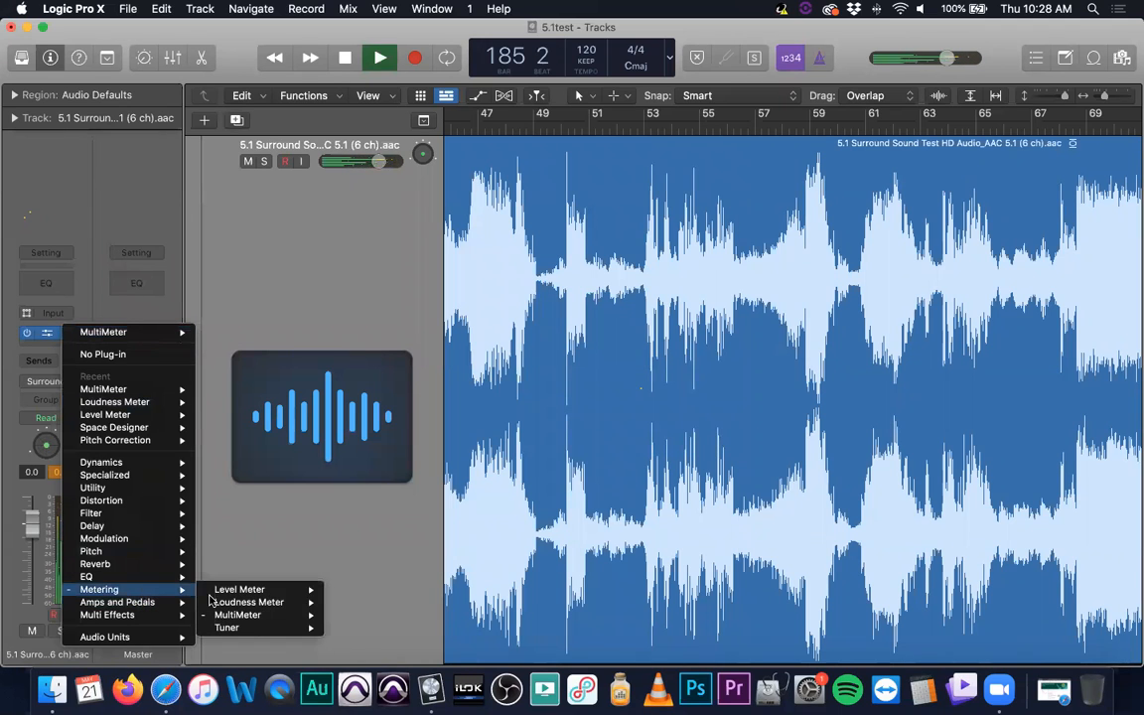
pyautogui.moveTo(257, 632)
pyautogui.click(349, 627)
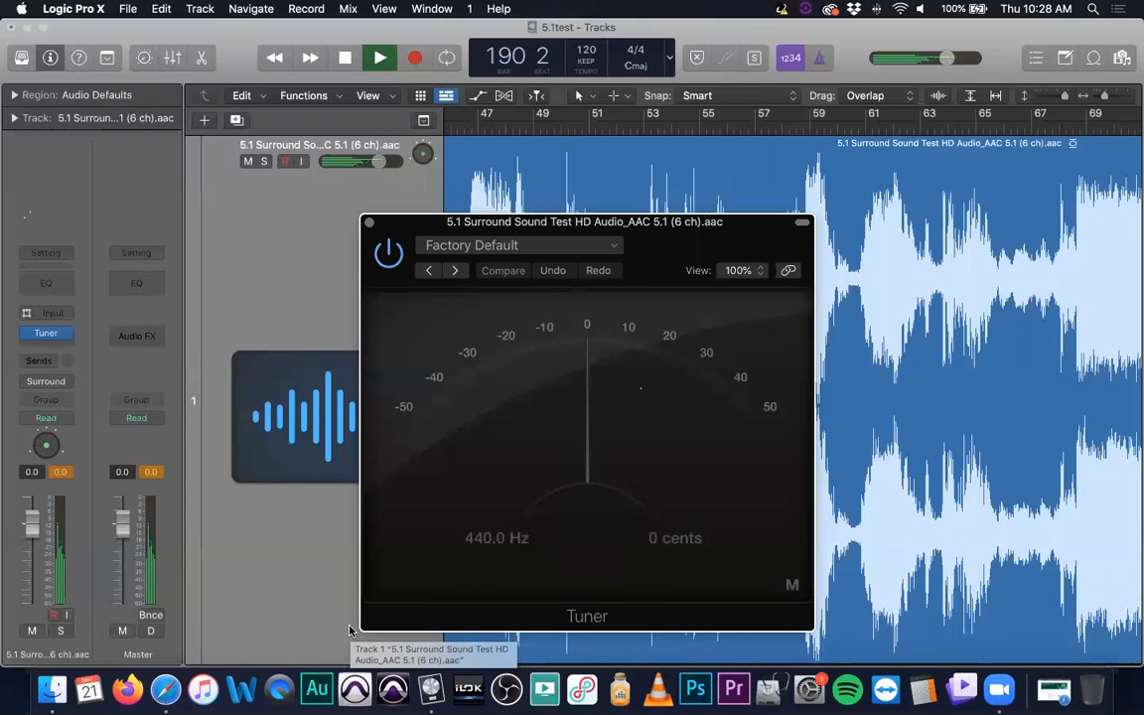
# - Close the Tuner, replace it with the Adaptive Limiter in the surround track's effect slot and reposition the limiter's window
pyautogui.click(369, 222)
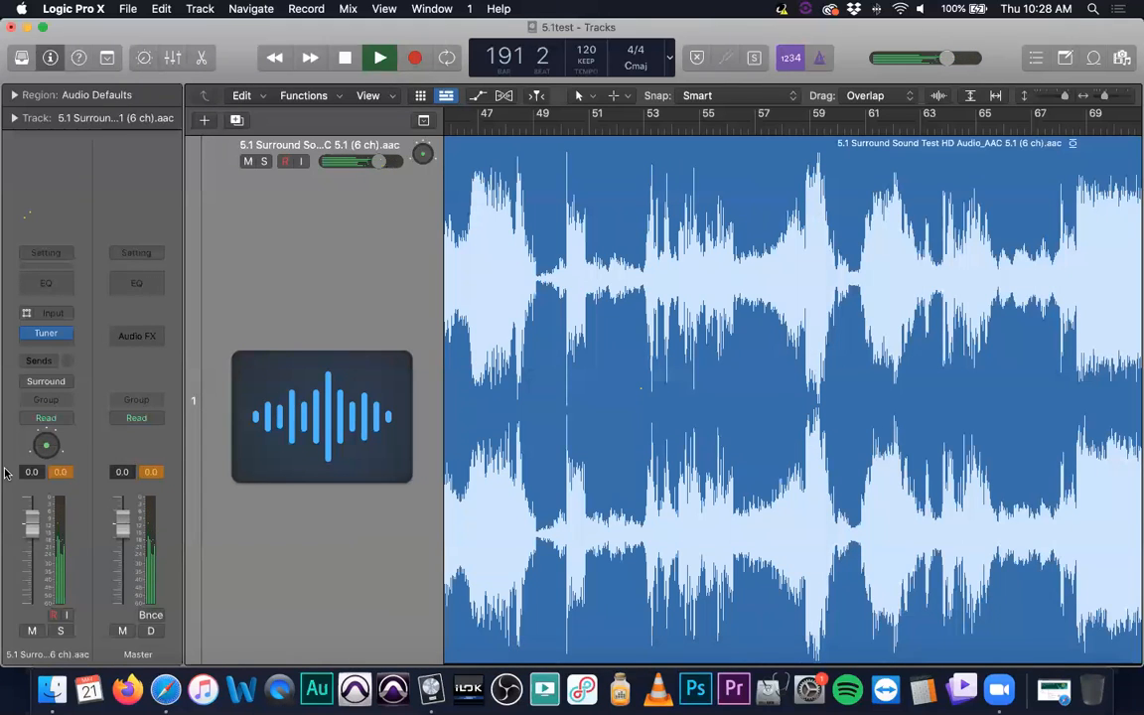
pyautogui.click(64, 332)
pyautogui.moveTo(129, 590)
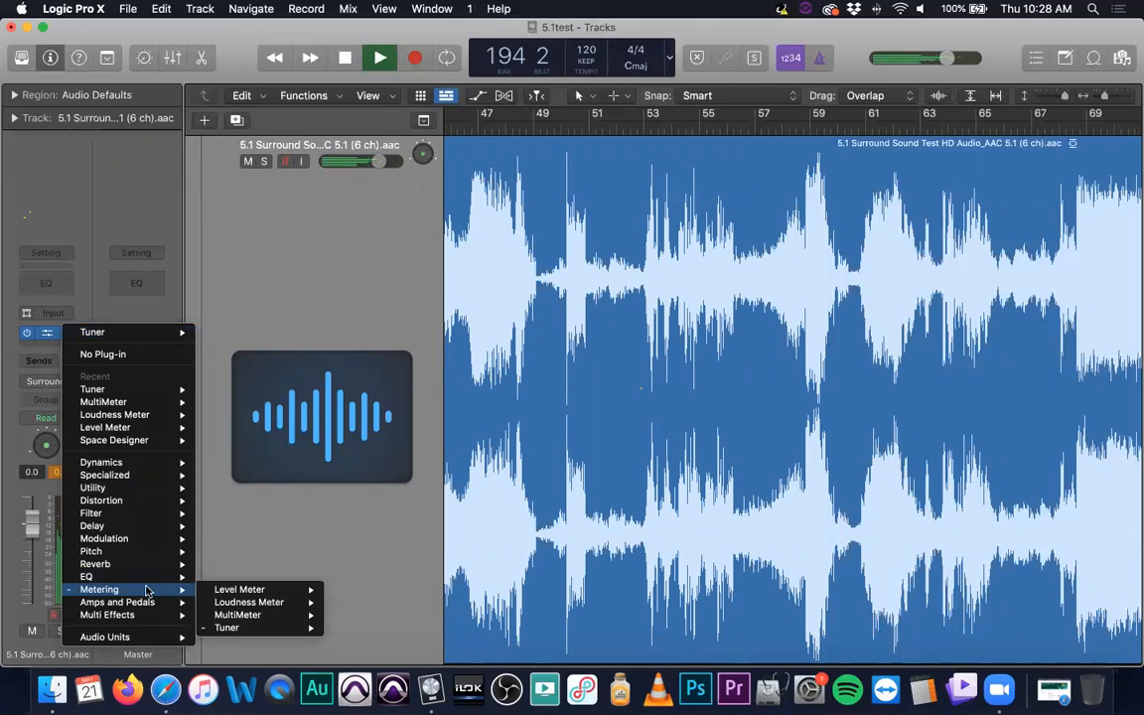
pyautogui.moveTo(153, 464)
pyautogui.moveTo(268, 472)
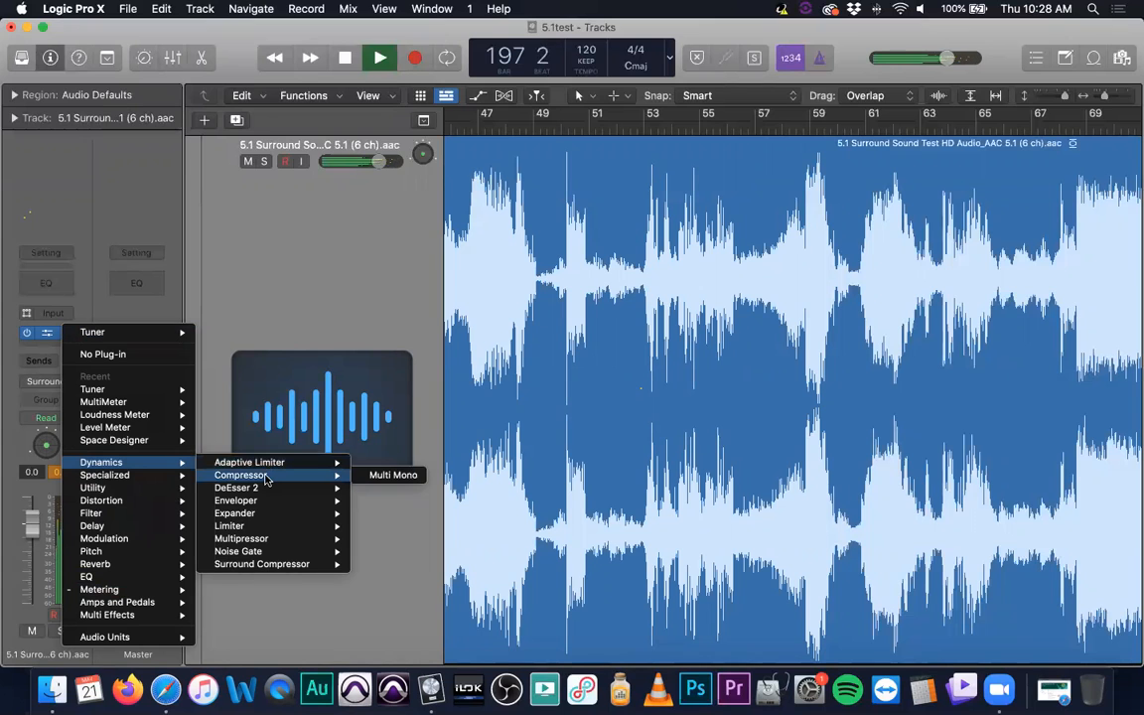
pyautogui.moveTo(313, 464)
pyautogui.click(395, 463)
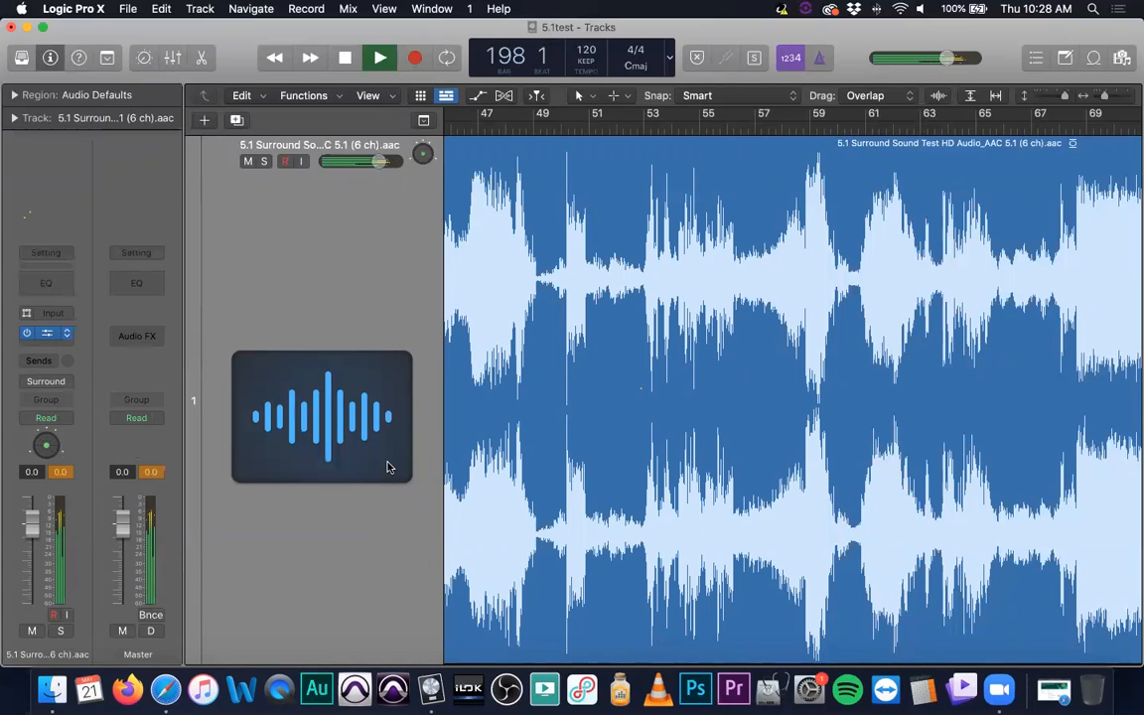
pyautogui.moveTo(608, 223); pyautogui.dragTo(363, 269)
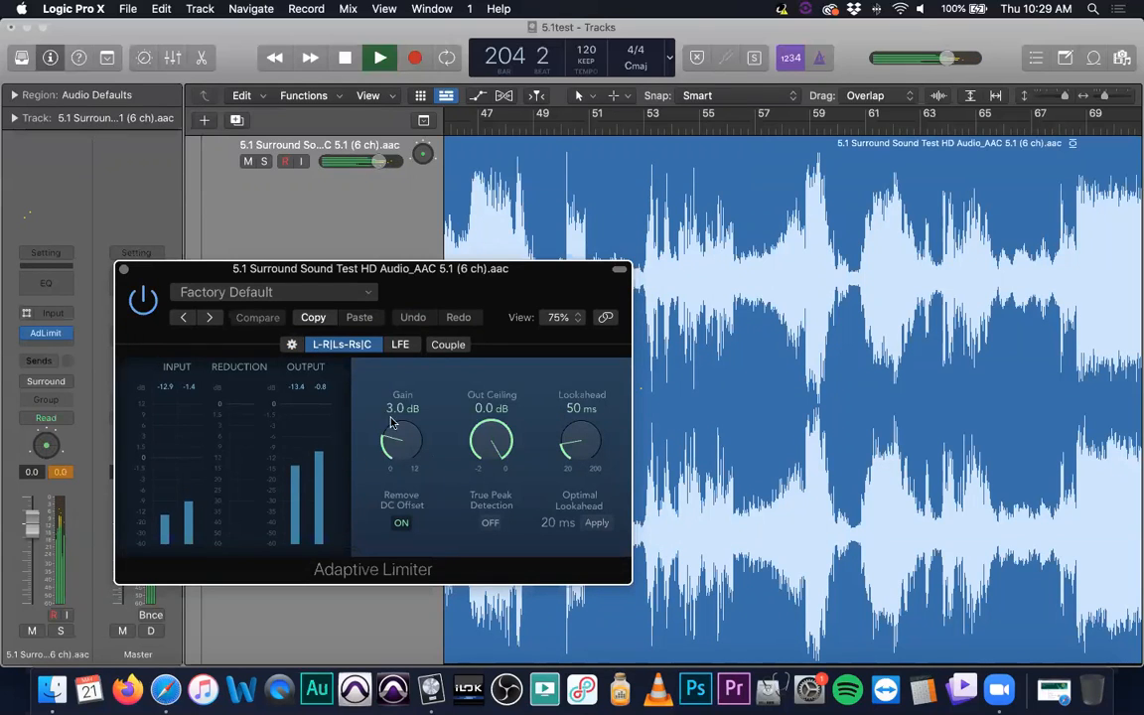
# - Set the Adaptive Limiter's Out Ceiling to -0.1 dB for both the L-R|Ls-Rs|C group and the LFE channel
pyautogui.moveTo(502, 462); pyautogui.dragTo(502, 467)
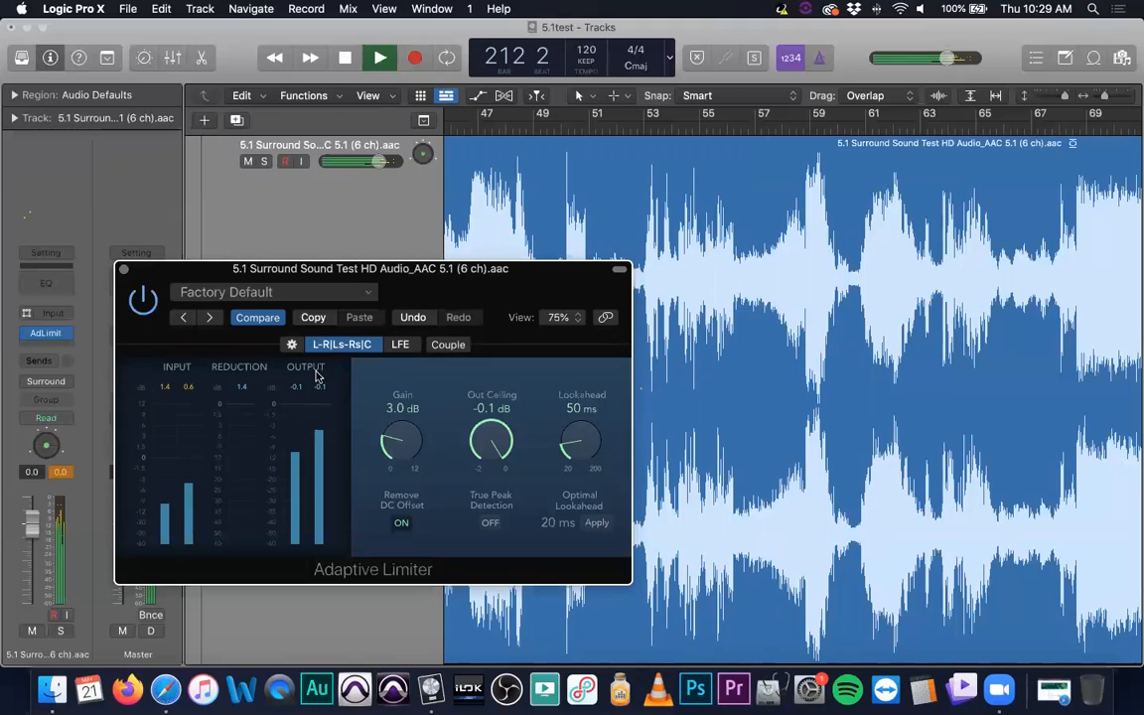
pyautogui.click(403, 346)
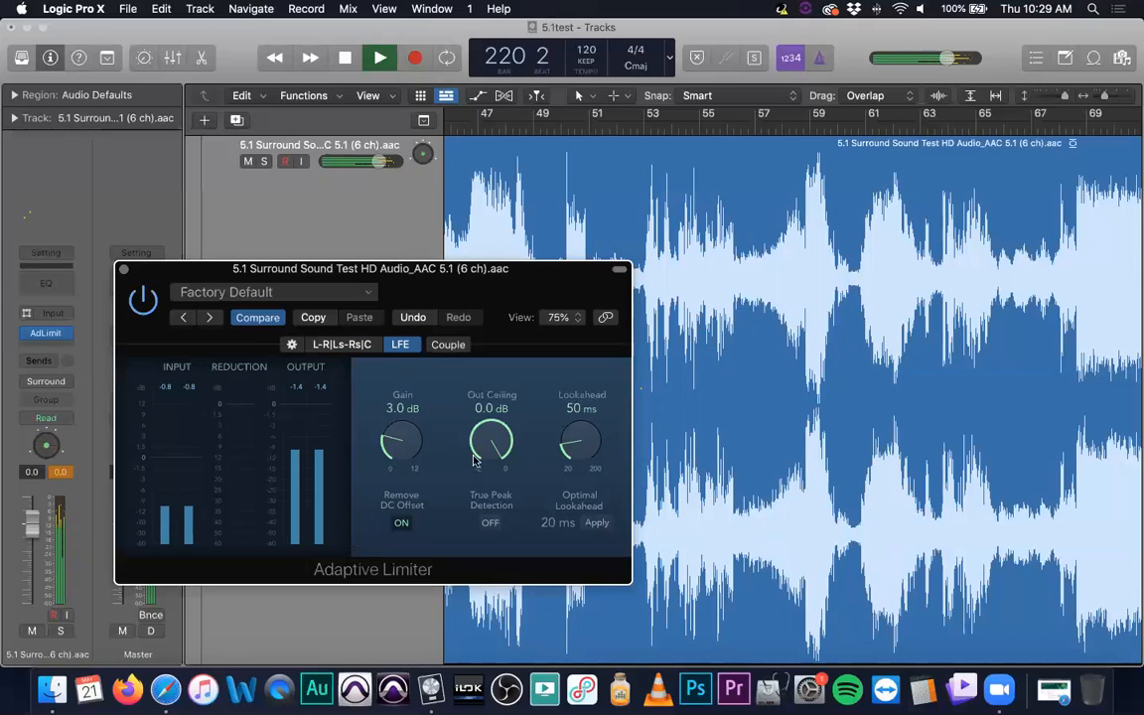
pyautogui.scroll(-1, 497, 459)
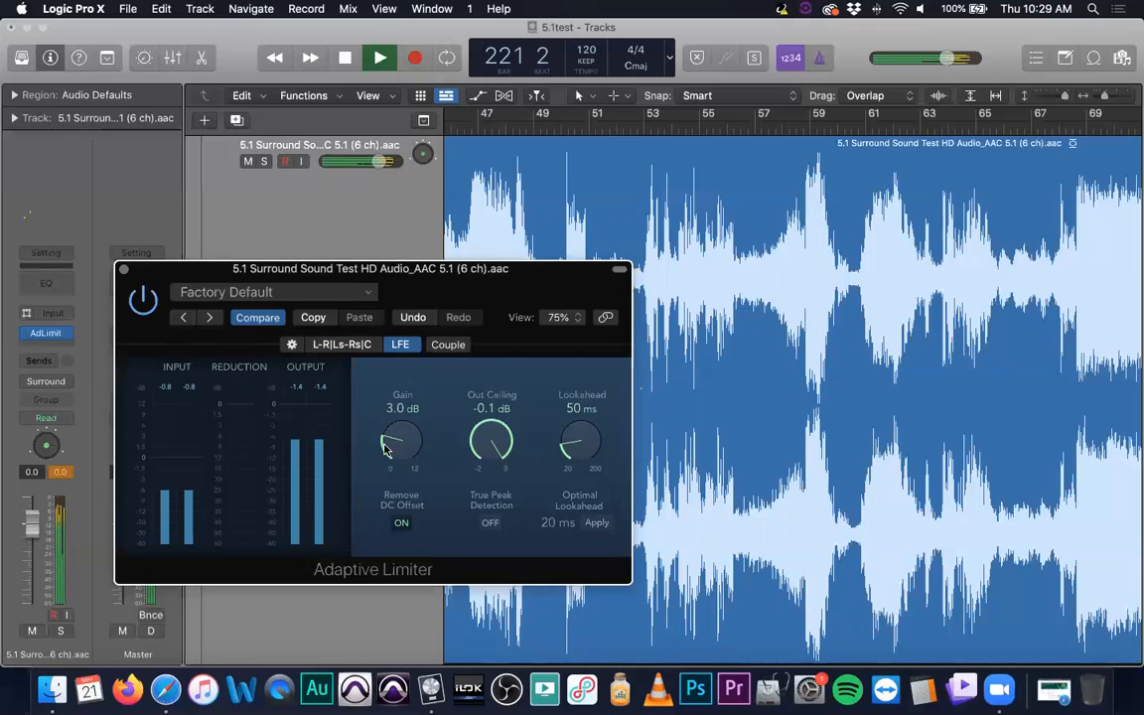
# - Set the LFE Gain to 2.4 dB with Couple off, turn Couple back on and set both channel groups' Gain to 2.3 dB
pyautogui.click(459, 349)
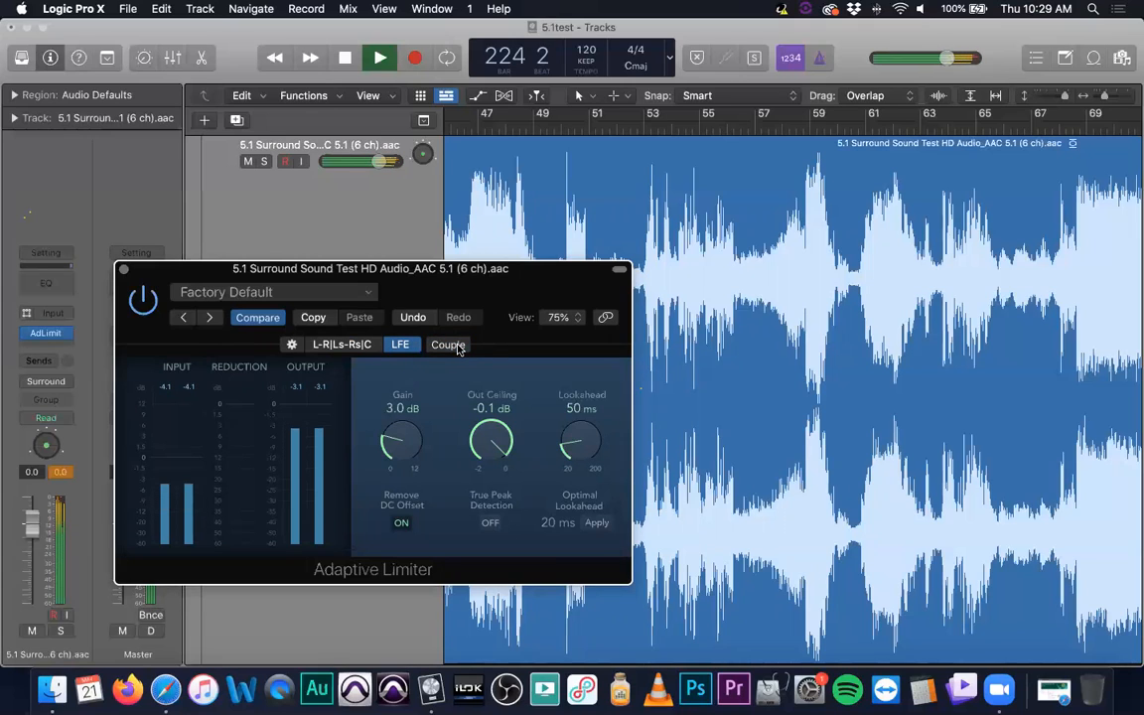
pyautogui.moveTo(381, 441); pyautogui.dragTo(387, 447)
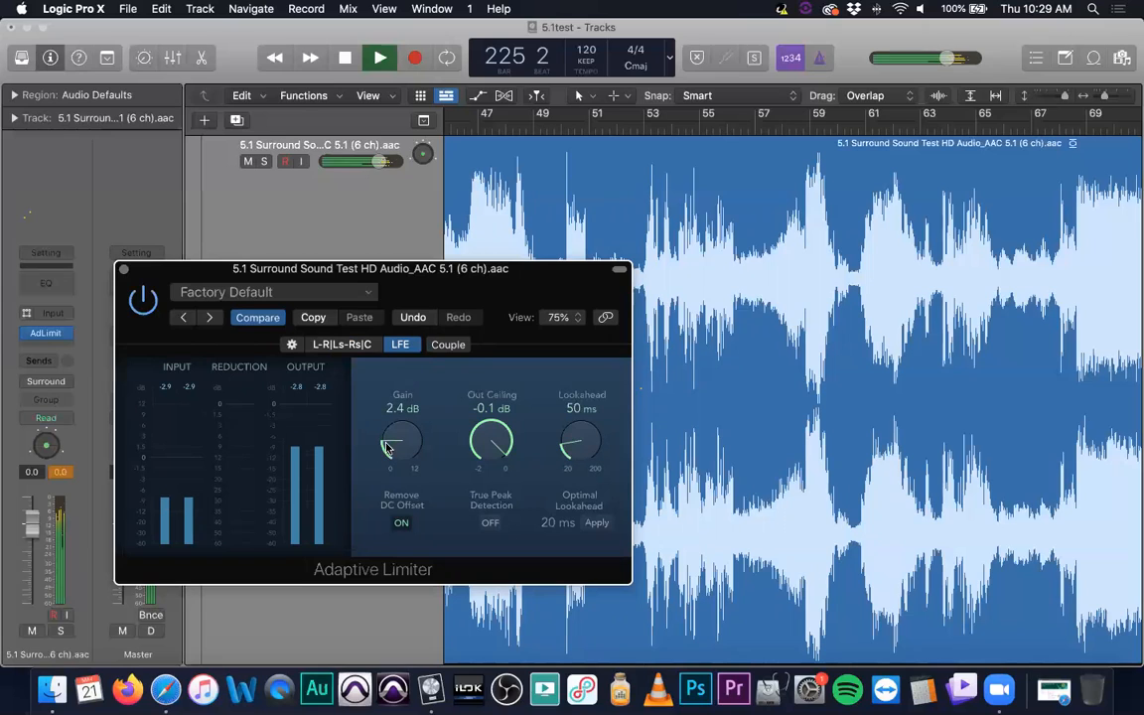
pyautogui.click(448, 345)
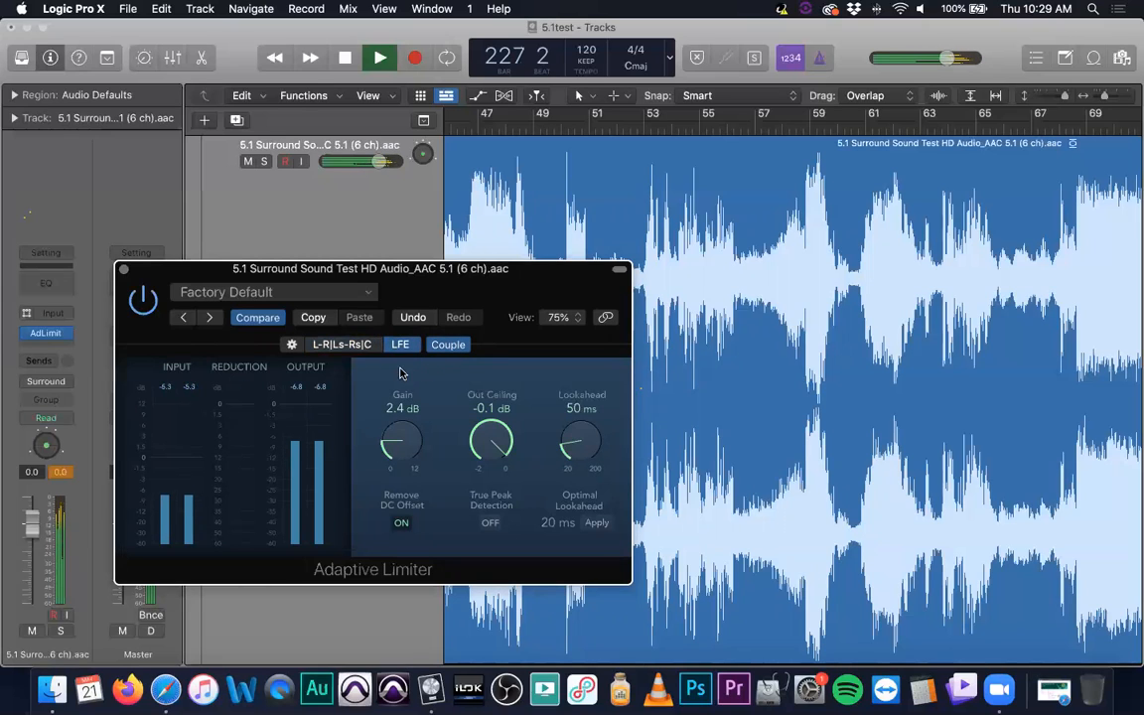
pyautogui.click(360, 344)
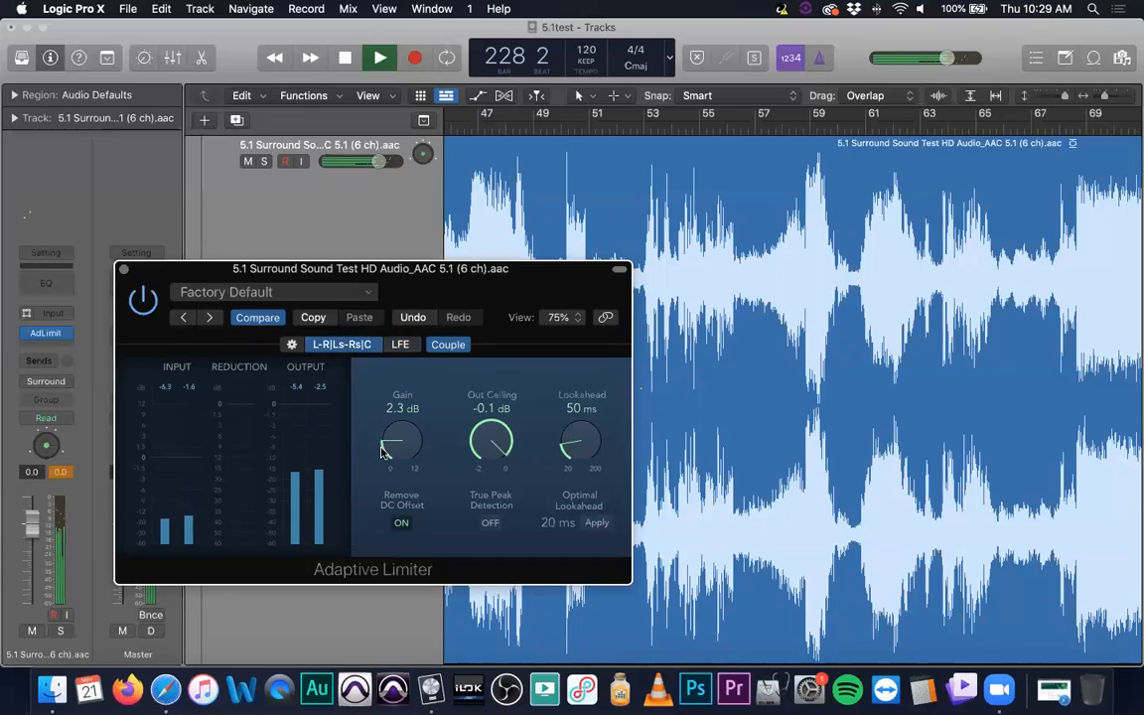
pyautogui.click(397, 345)
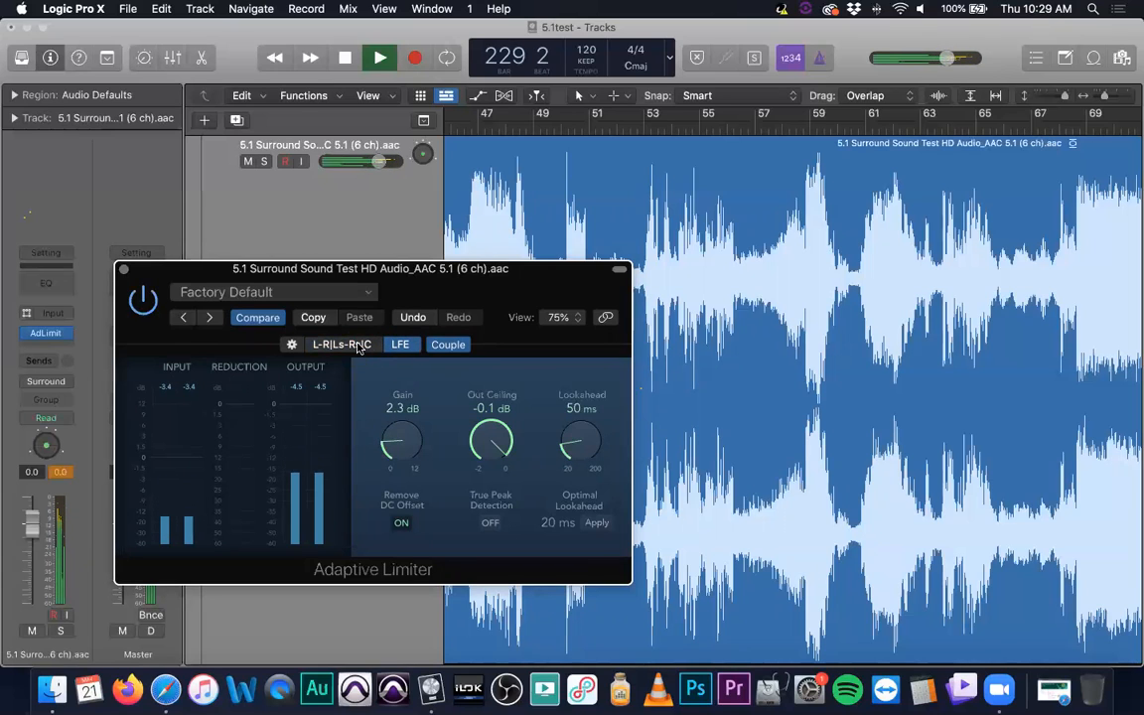
pyautogui.click(355, 343)
pyautogui.click(290, 345)
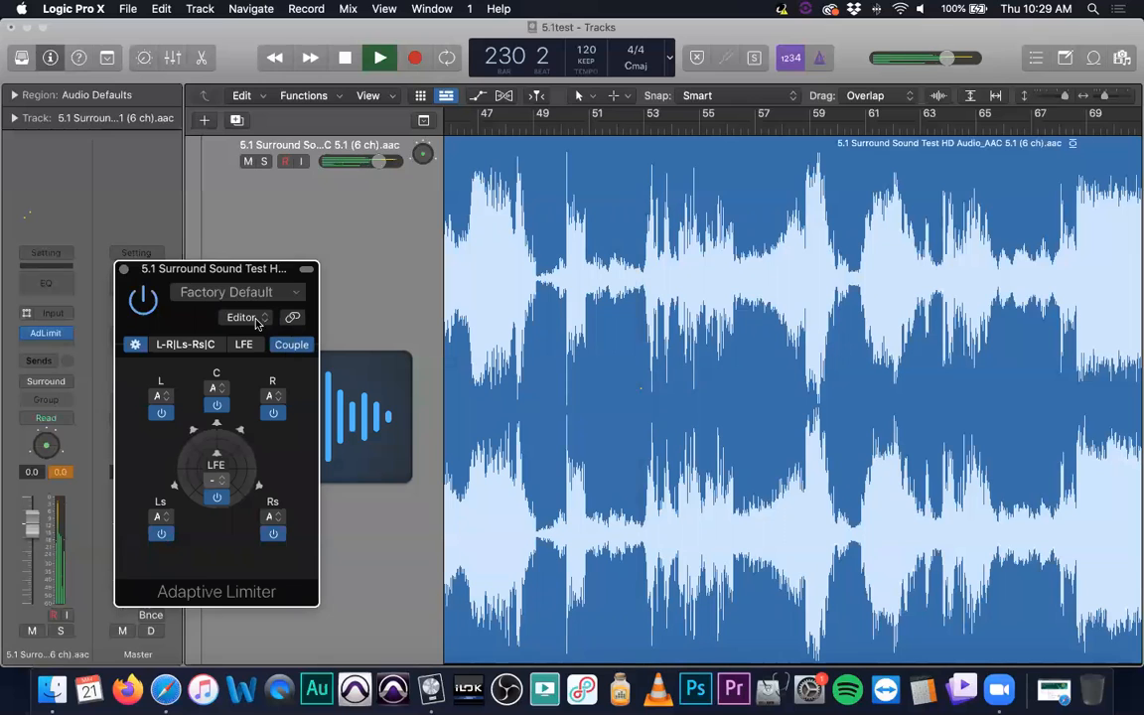
pyautogui.moveTo(248, 268); pyautogui.dragTo(534, 143)
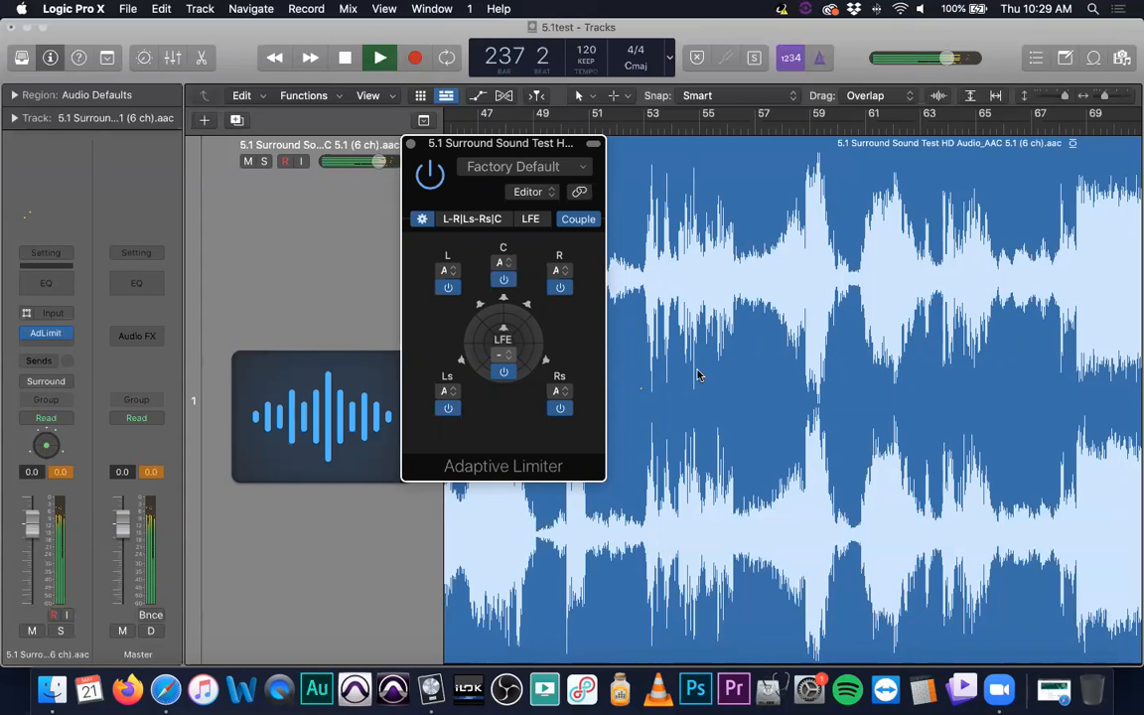
pyautogui.click(566, 225)
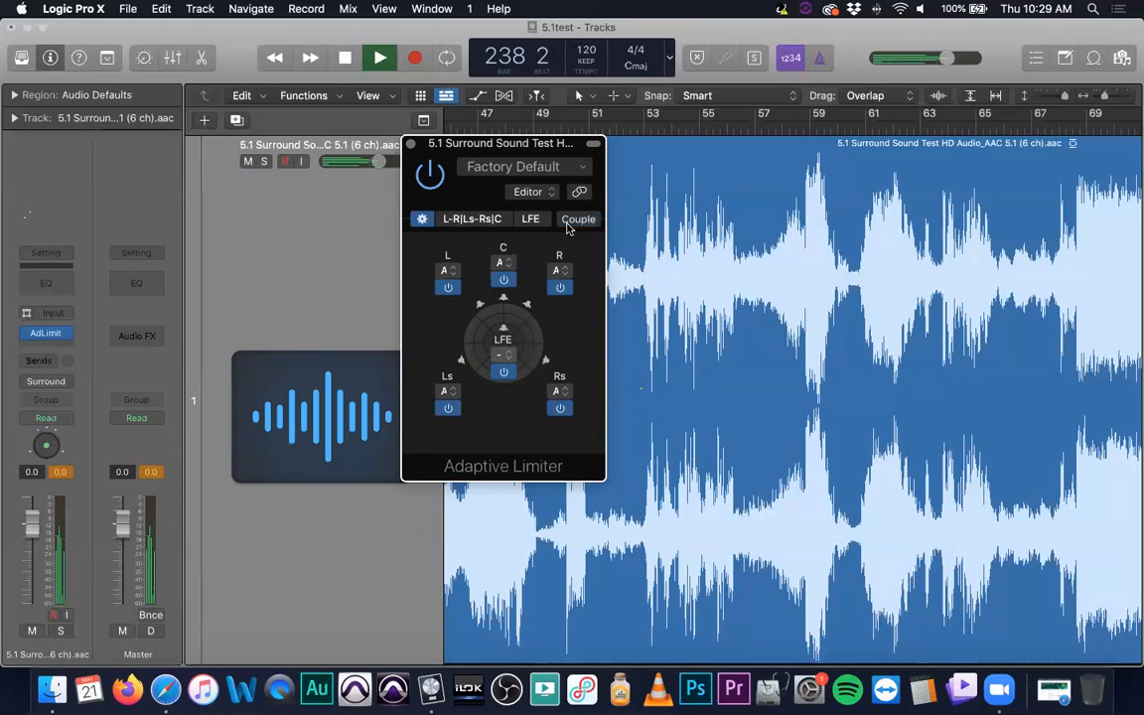
# - Bypass the limiter's group A channels and re-enable them, keeping the L channel assigned to A
pyautogui.click(449, 270)
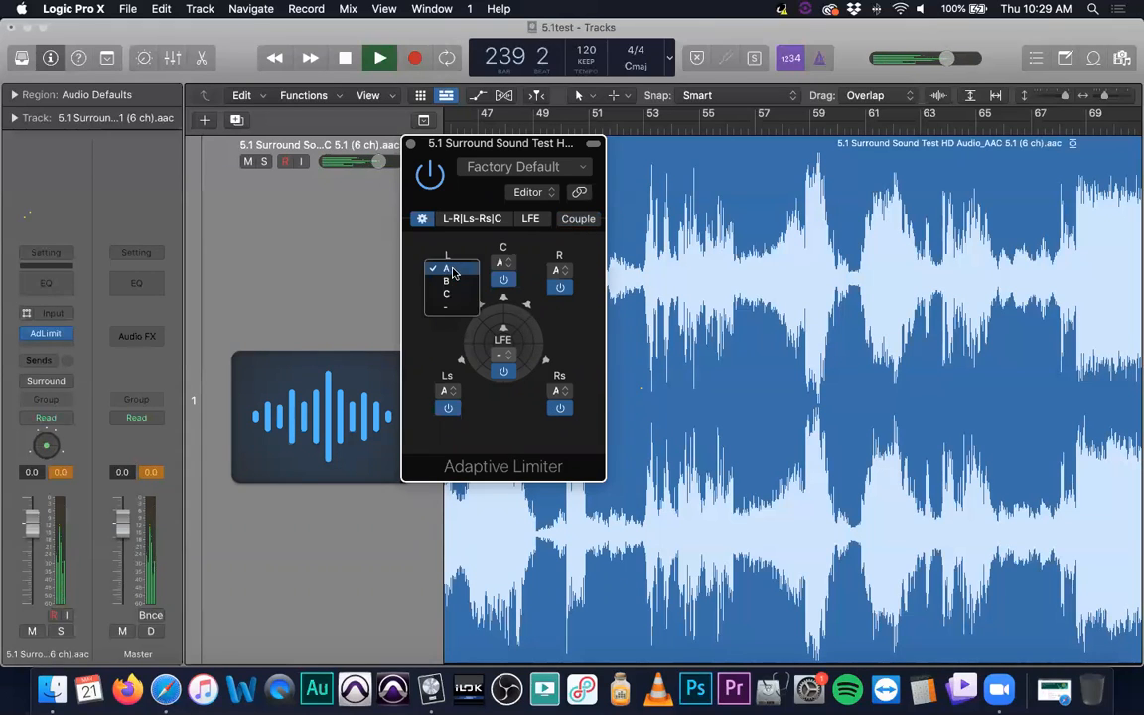
pyautogui.click(439, 332)
pyautogui.click(452, 288)
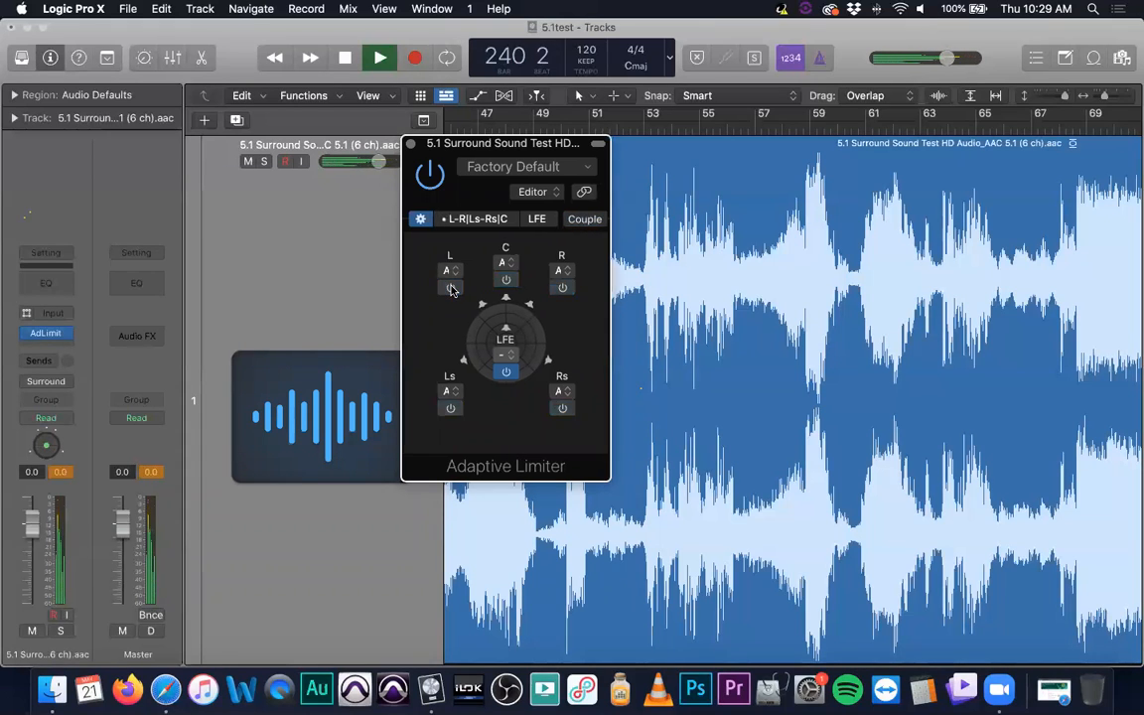
pyautogui.click(451, 289)
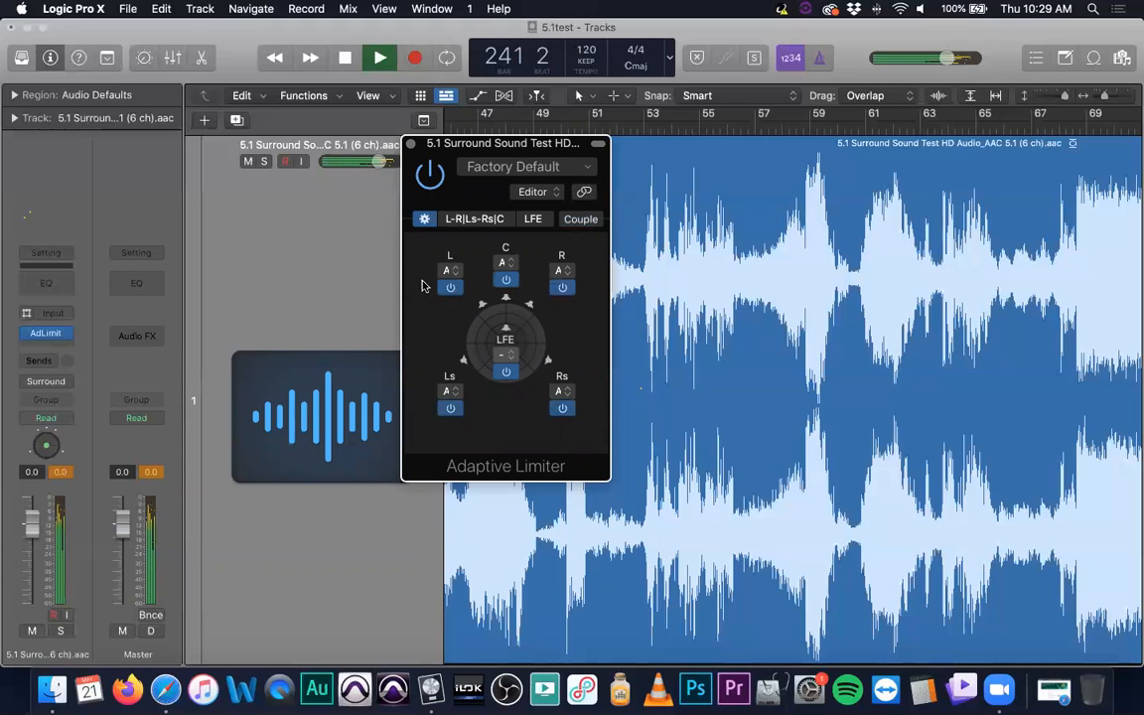
# - Assign the limiter's center channel to group B and its right channel to group C
pyautogui.click(512, 266)
pyautogui.click(508, 276)
pyautogui.click(565, 269)
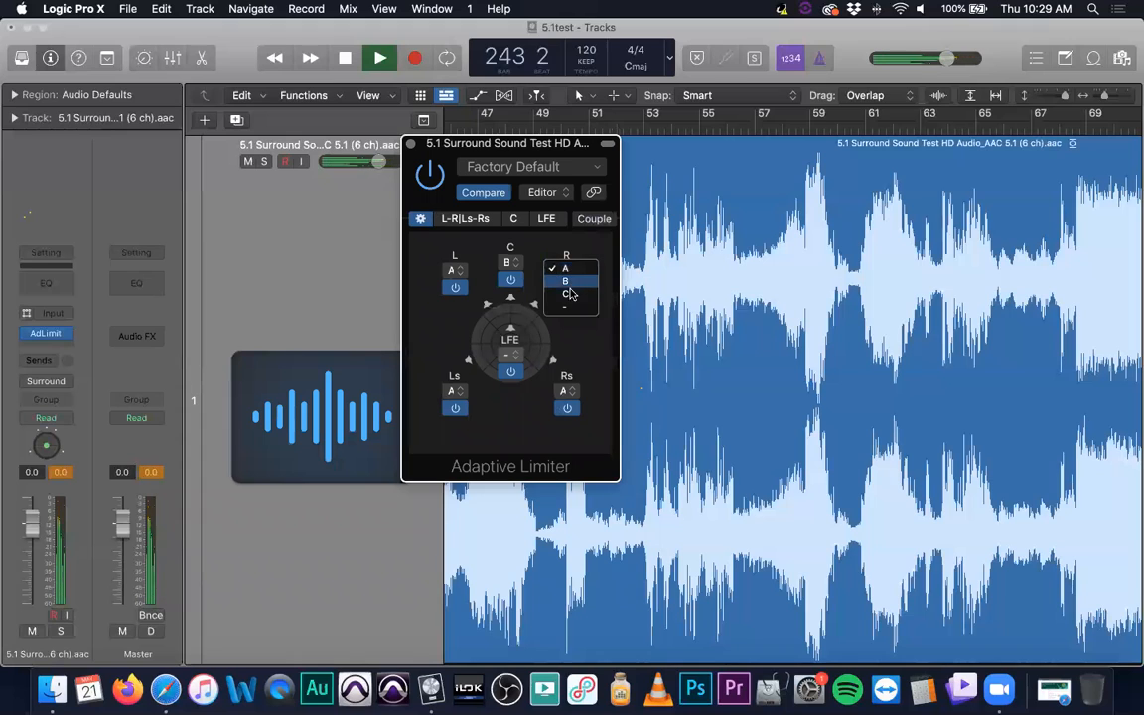
pyautogui.click(568, 294)
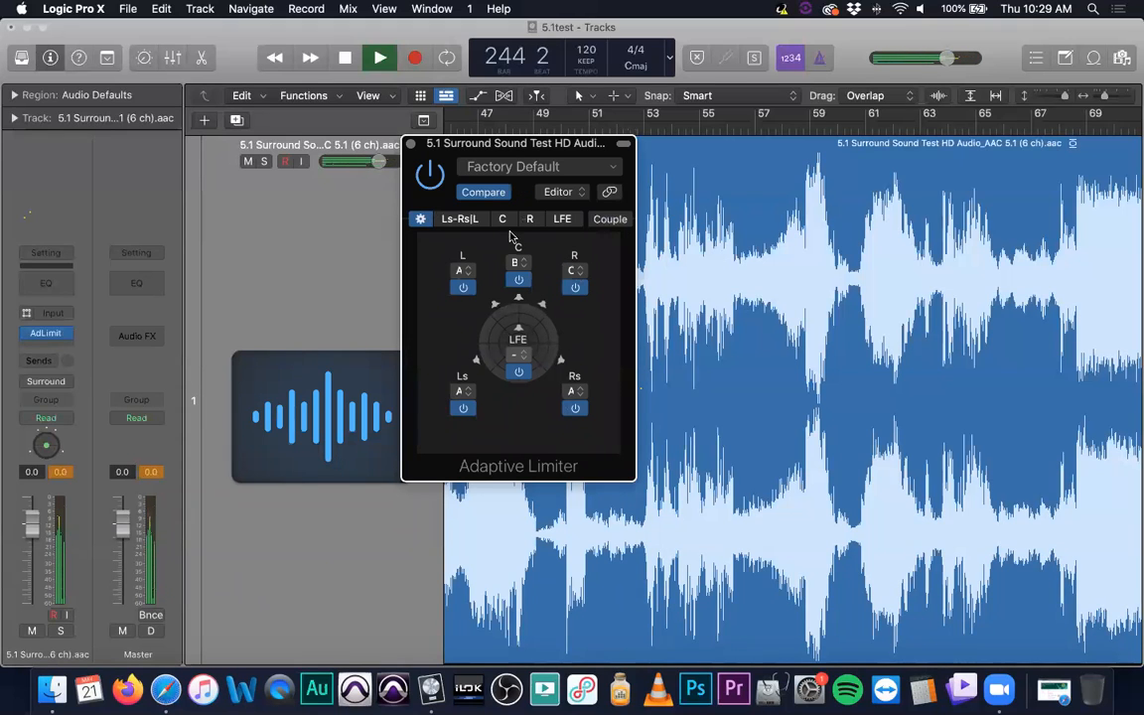
# - Toggle the limiter's processing off and on for the Ls-Rs|L group and for the separate R channel
pyautogui.click(465, 289)
pyautogui.click(467, 288)
pyautogui.click(579, 288)
pyautogui.click(580, 288)
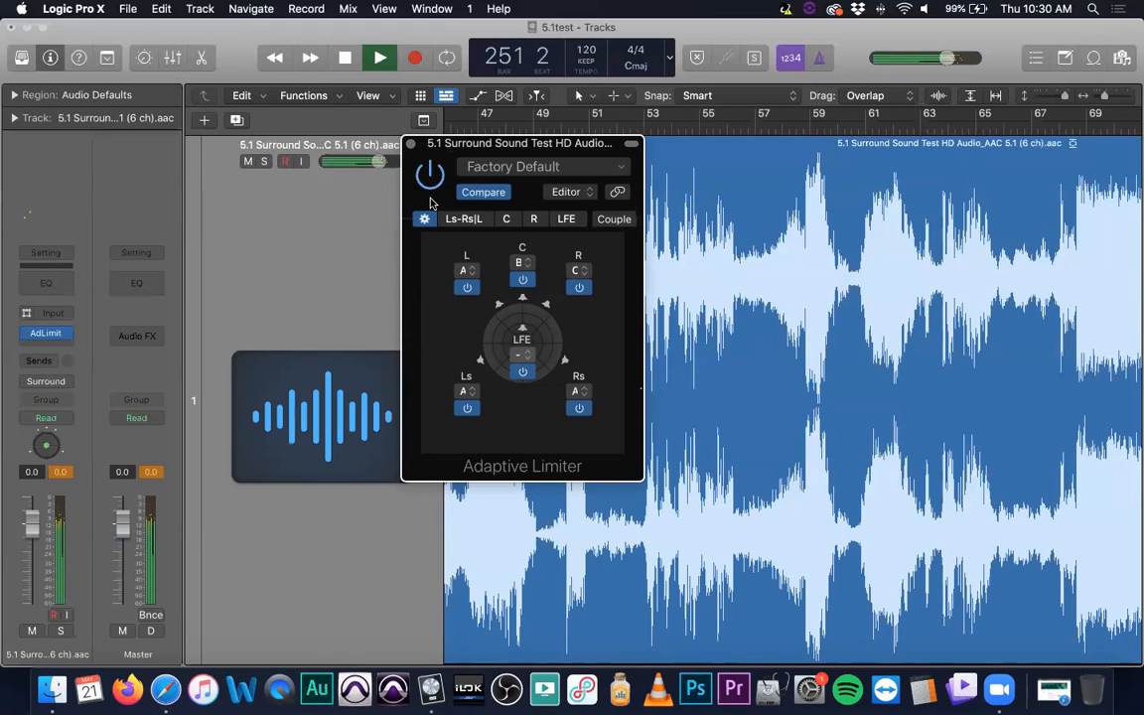
# - Close the Adaptive Limiter, replace it with the Multipressor in the surround track's effect slot and reposition the new window
pyautogui.click(410, 142)
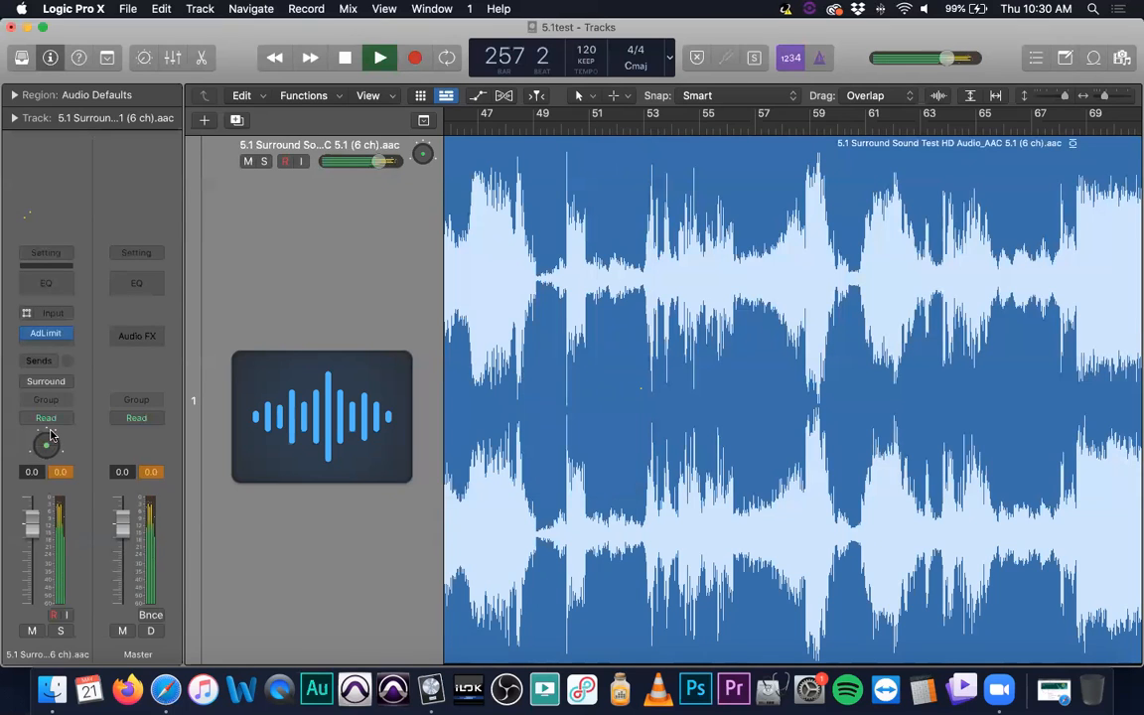
pyautogui.click(63, 332)
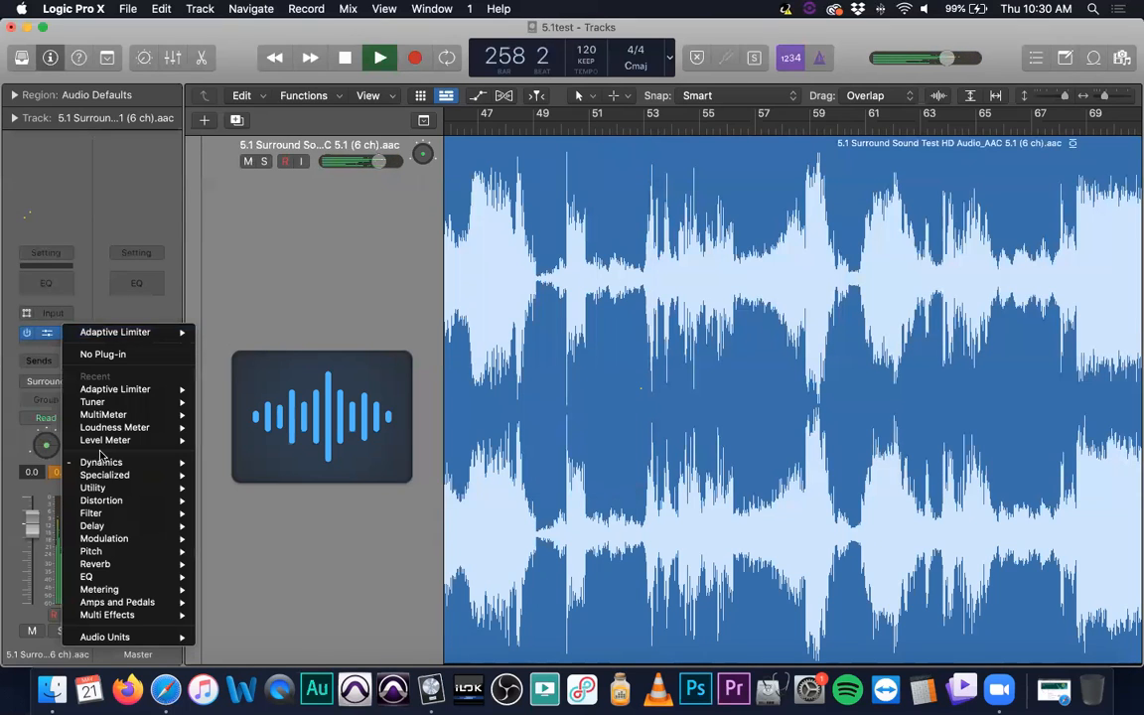
pyautogui.moveTo(129, 491)
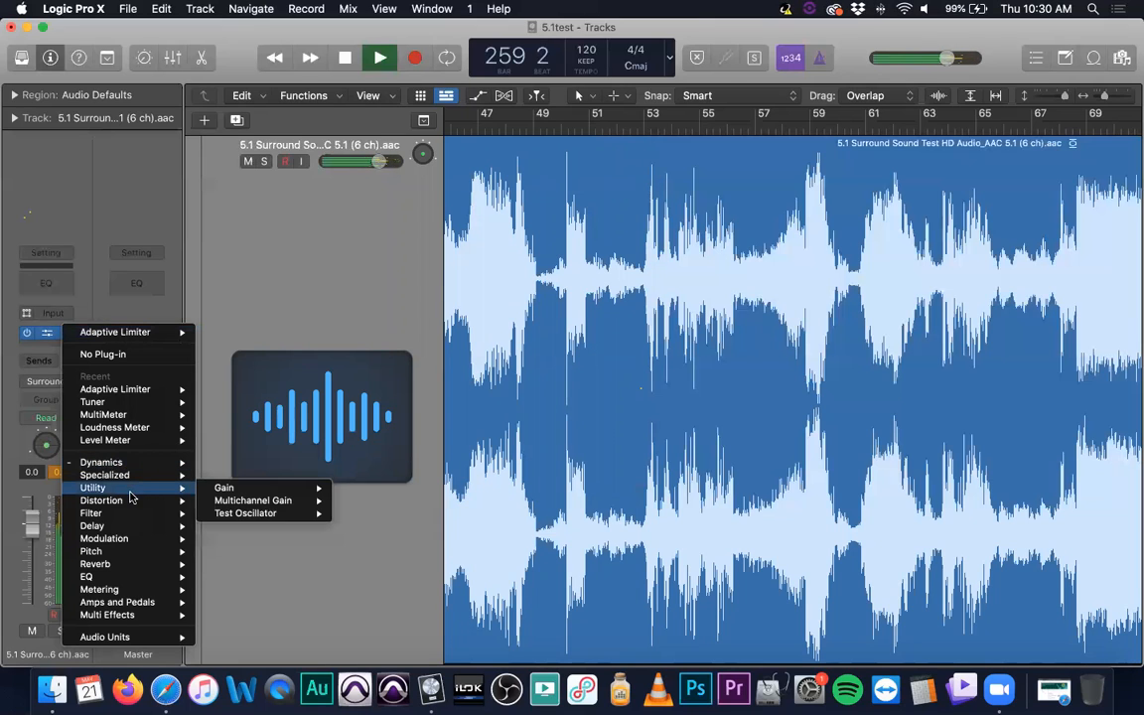
pyautogui.moveTo(136, 467)
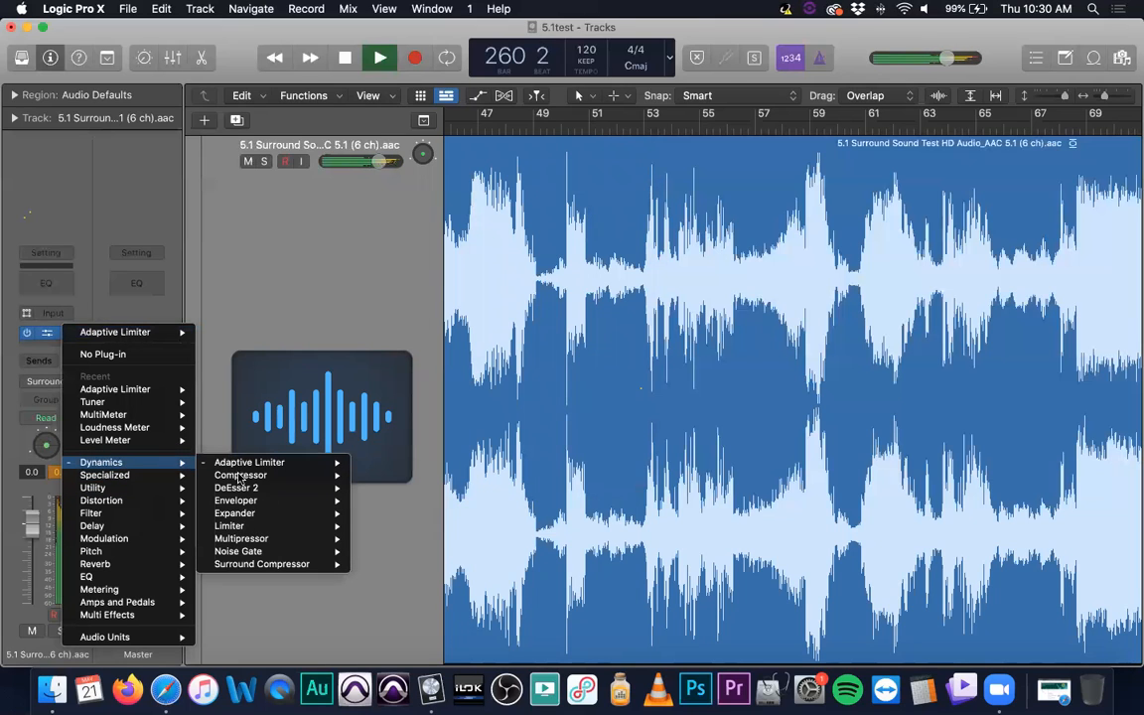
pyautogui.click(243, 539)
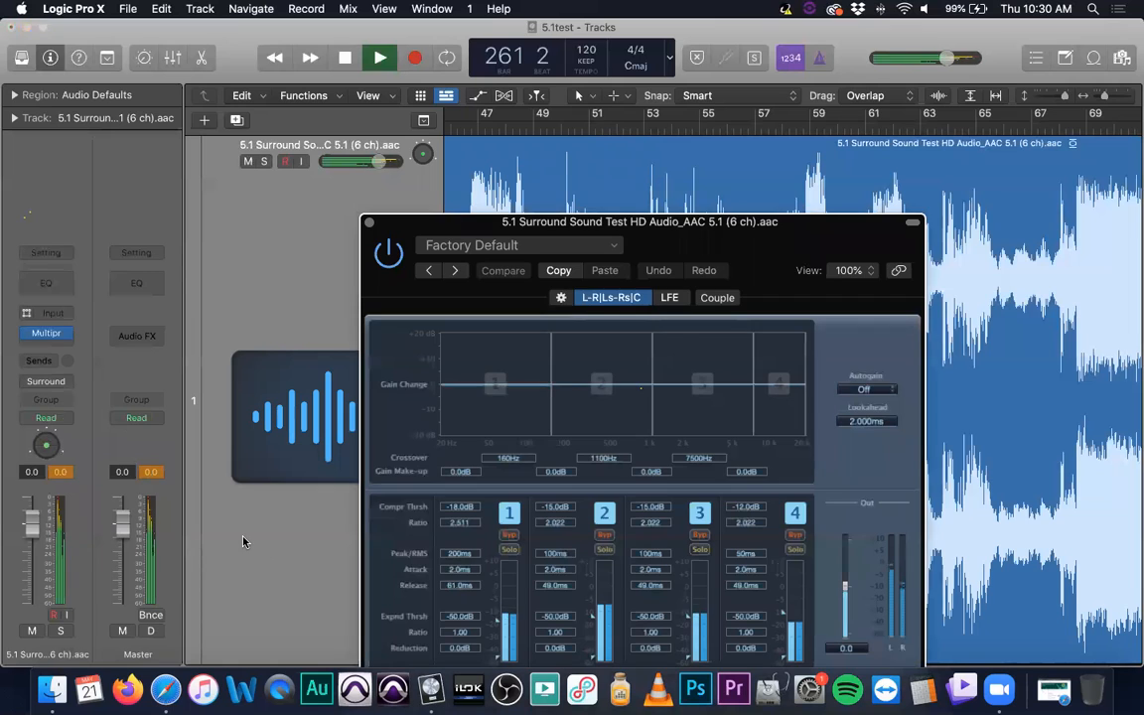
pyautogui.moveTo(641, 280); pyautogui.dragTo(392, 126)
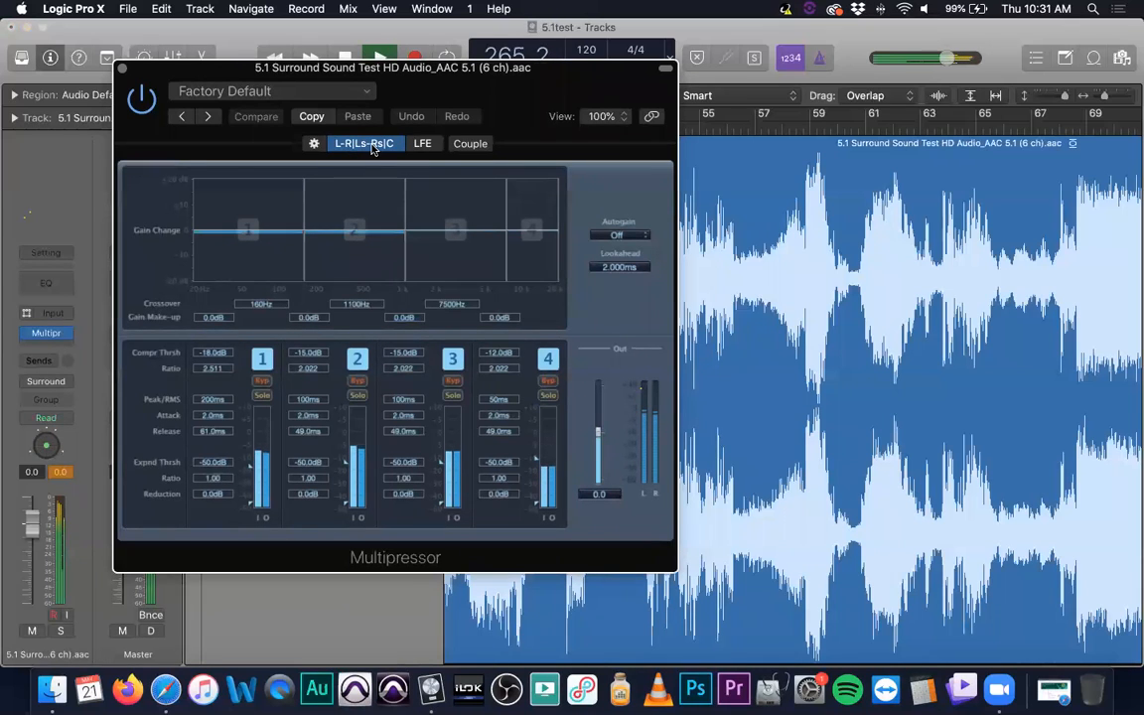
pyautogui.click(314, 144)
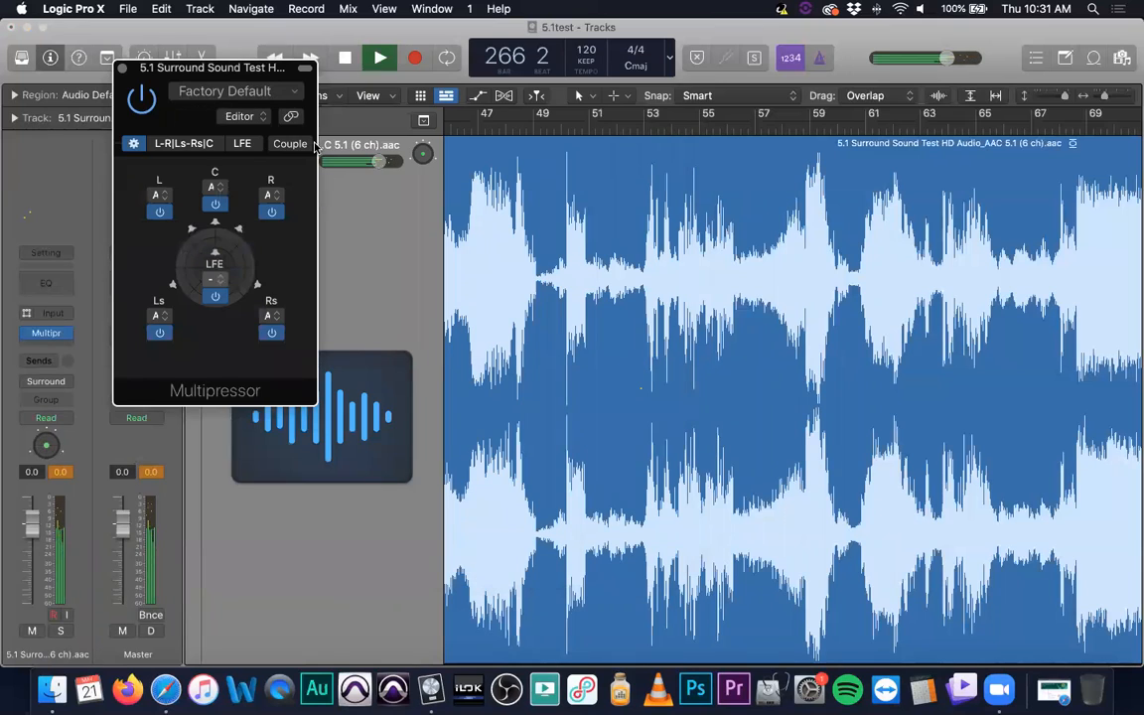
pyautogui.click(214, 185)
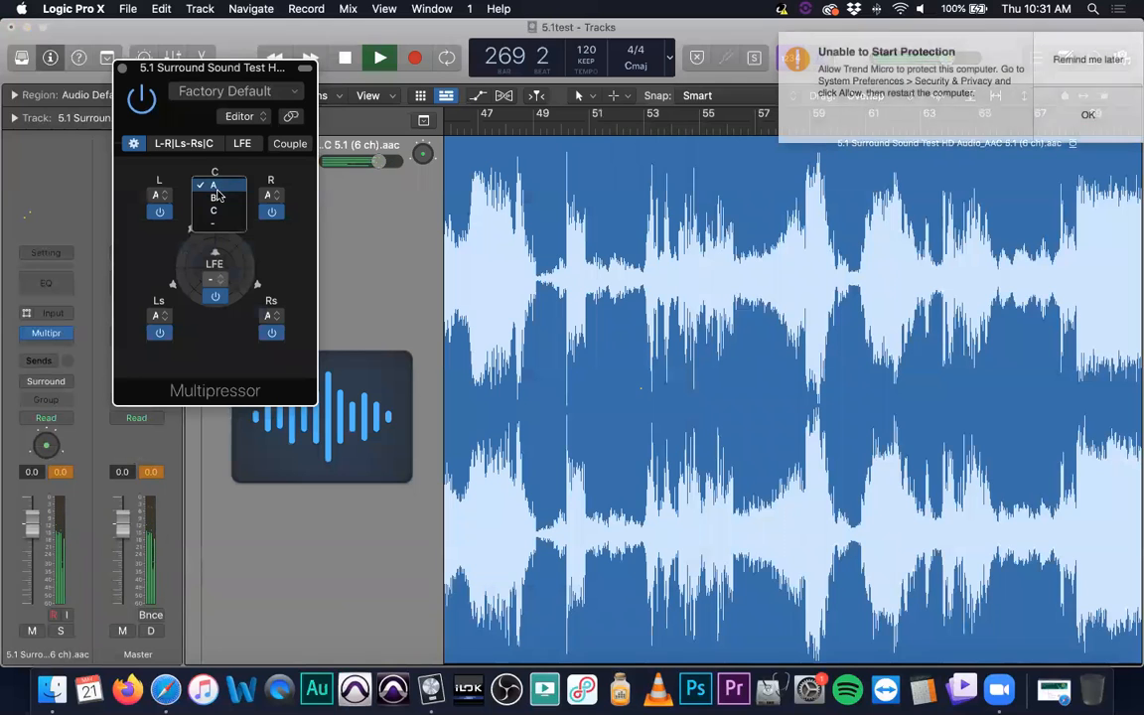
pyautogui.click(240, 212)
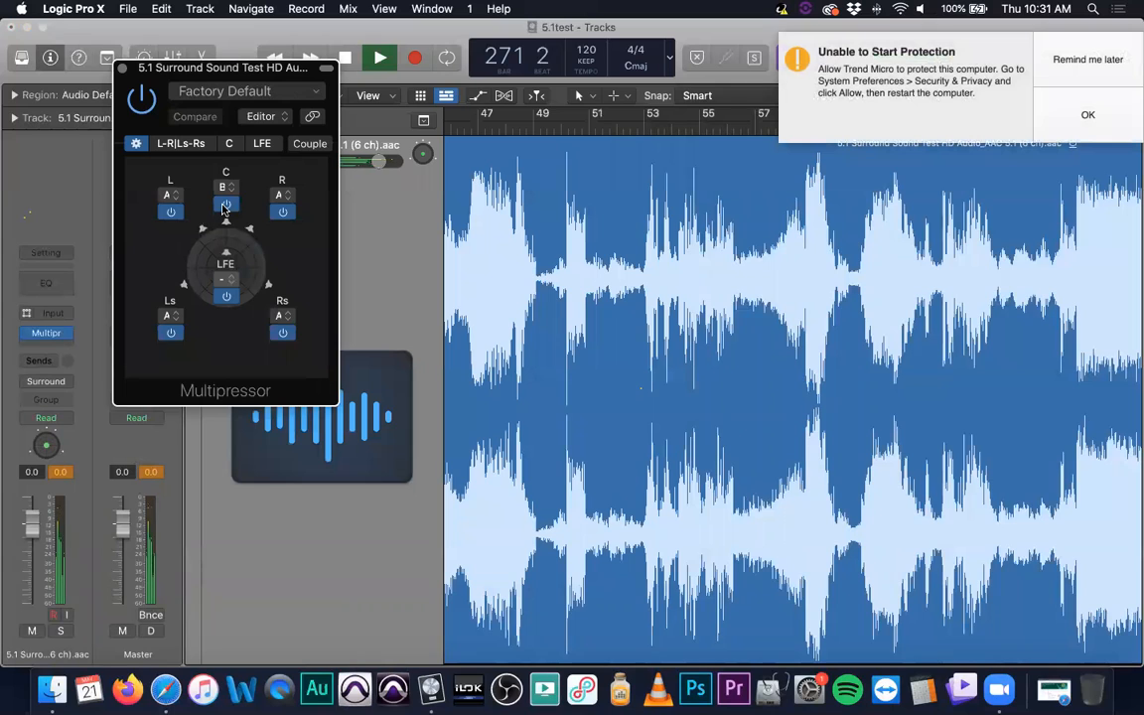
pyautogui.click(225, 205)
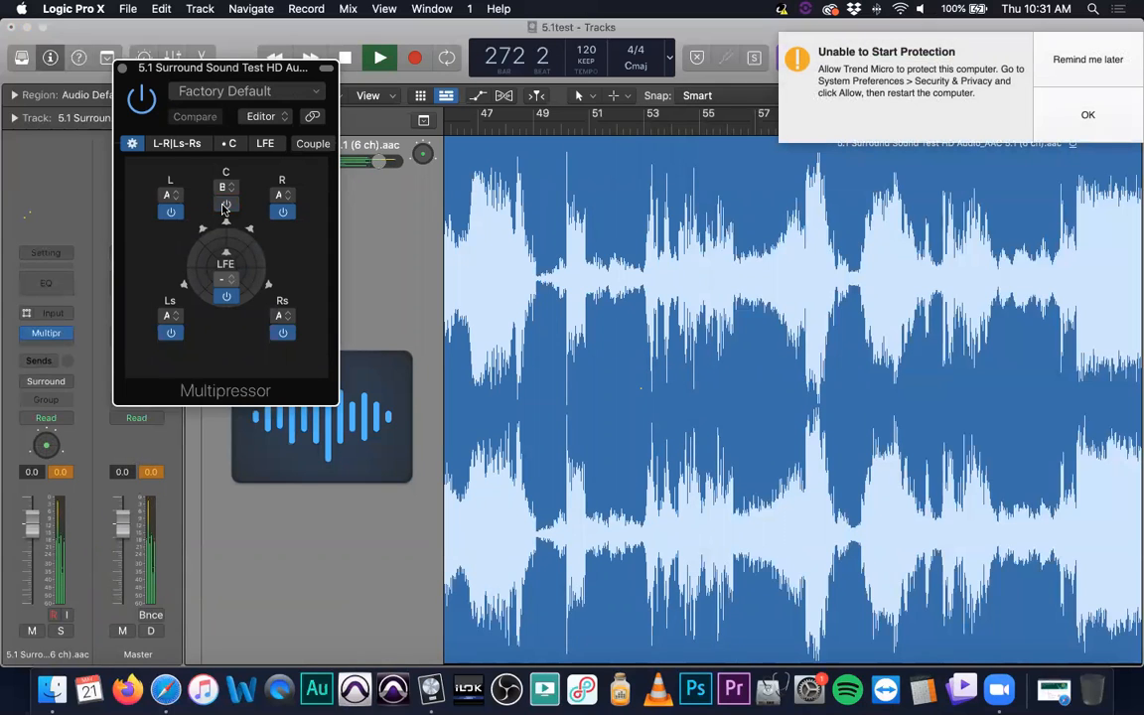
pyautogui.click(227, 205)
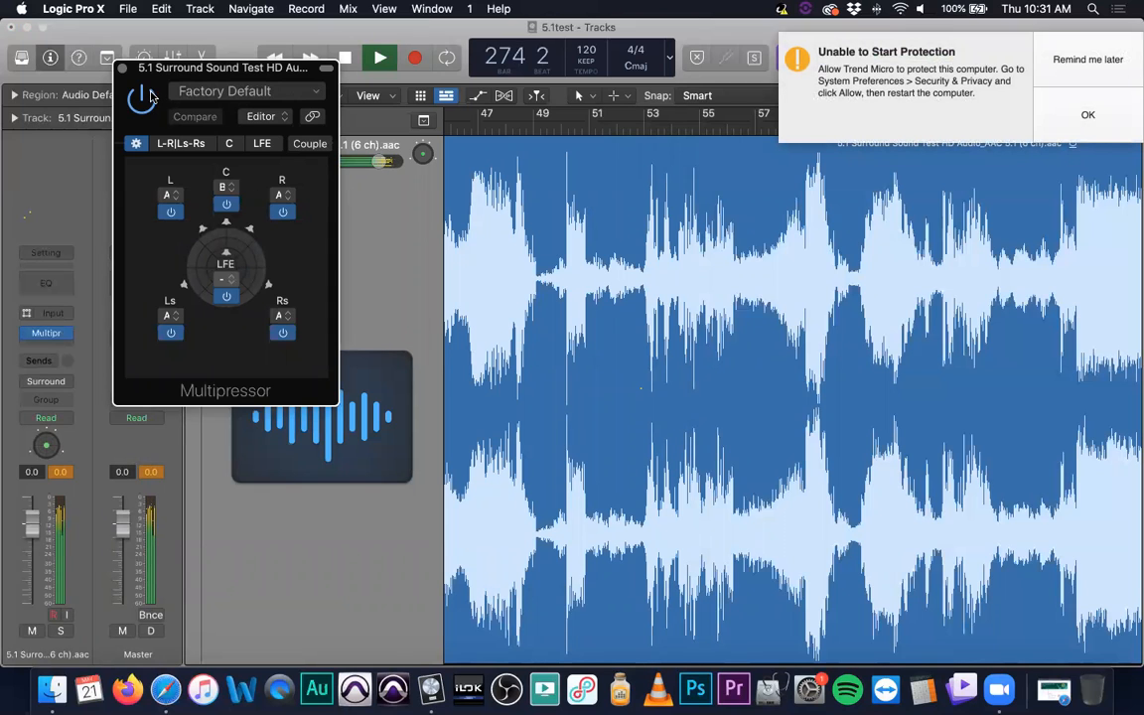
# - View the Multipressor's L-R|Ls-Rs settings, close its window and postpone the Trend Micro notification
pyautogui.click(181, 145)
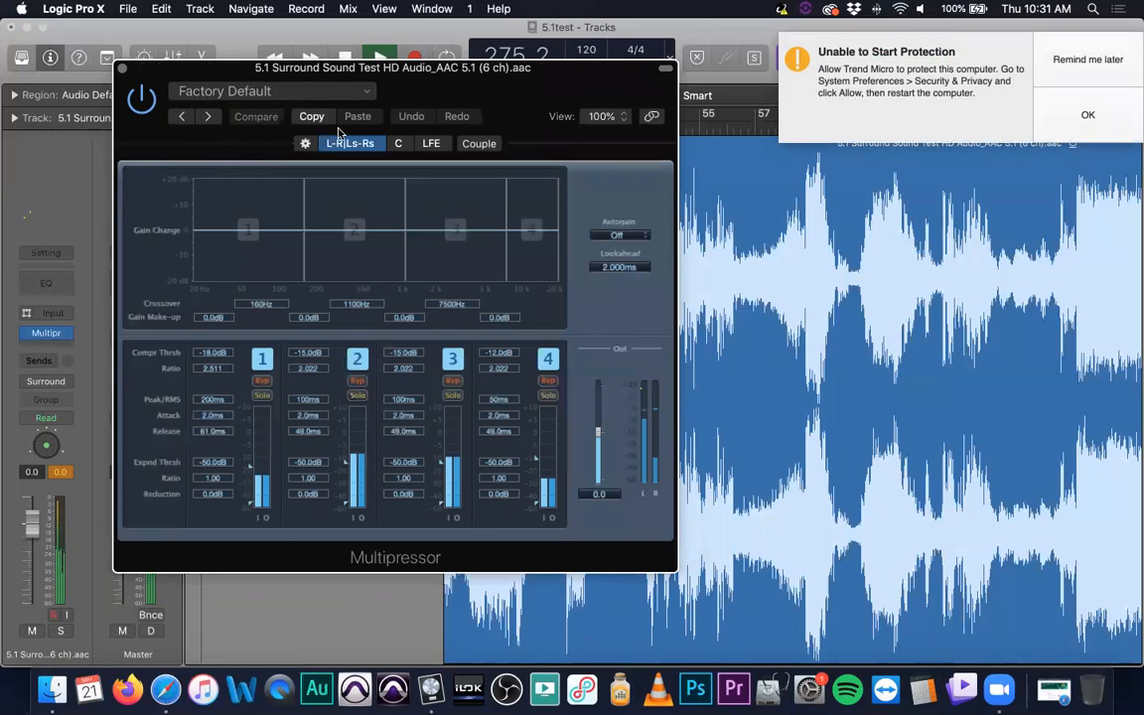
pyautogui.click(121, 70)
pyautogui.click(1070, 58)
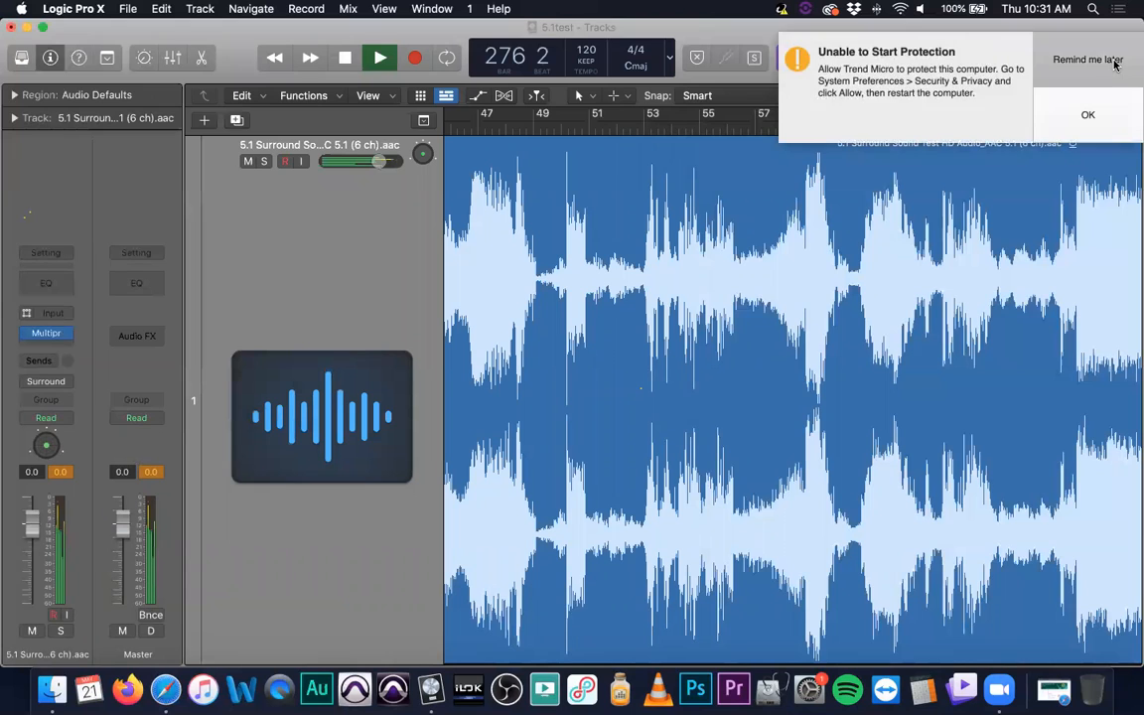
pyautogui.click(63, 332)
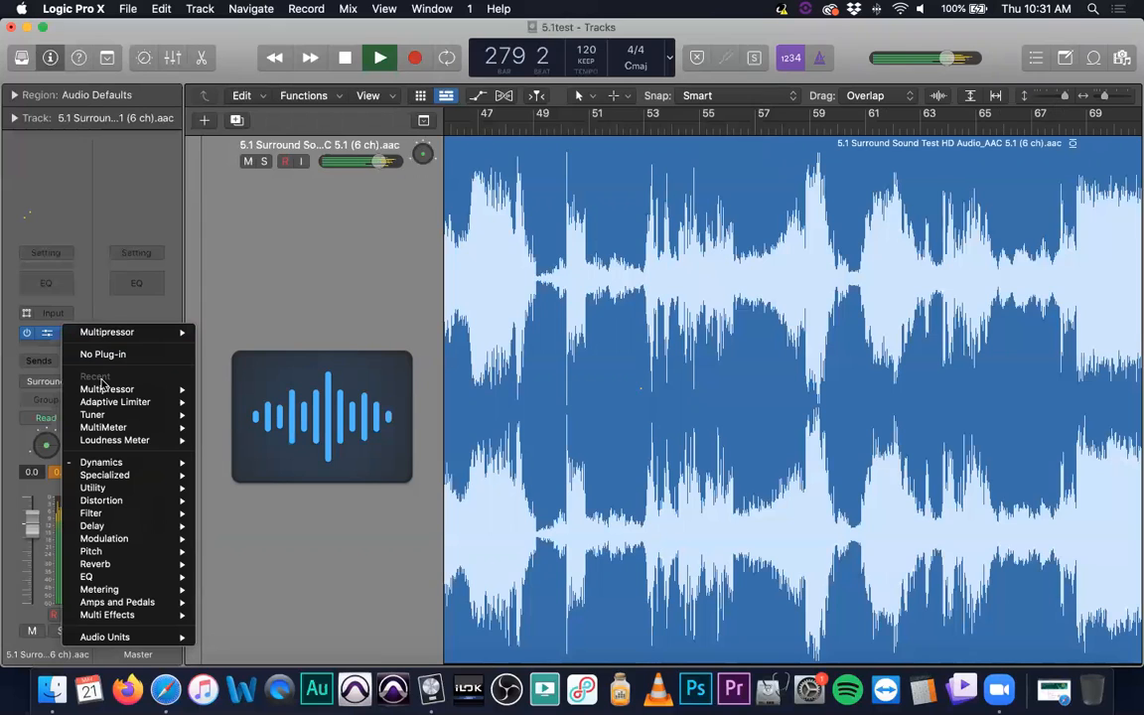
pyautogui.moveTo(100, 430)
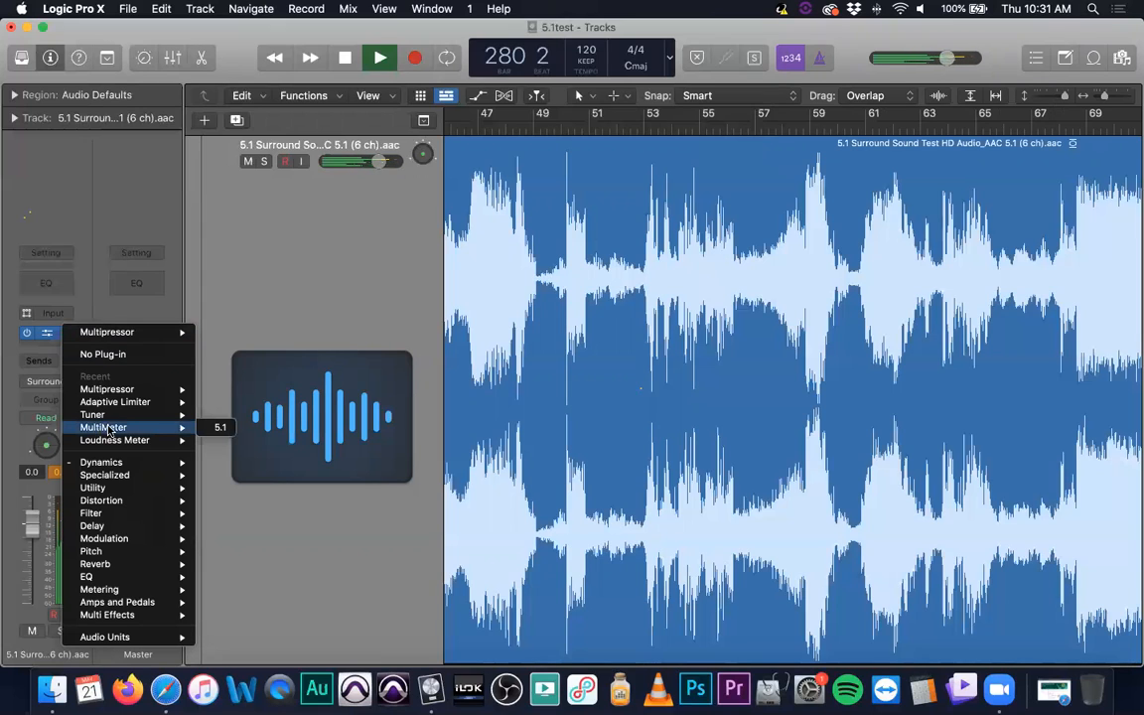
pyautogui.click(493, 339)
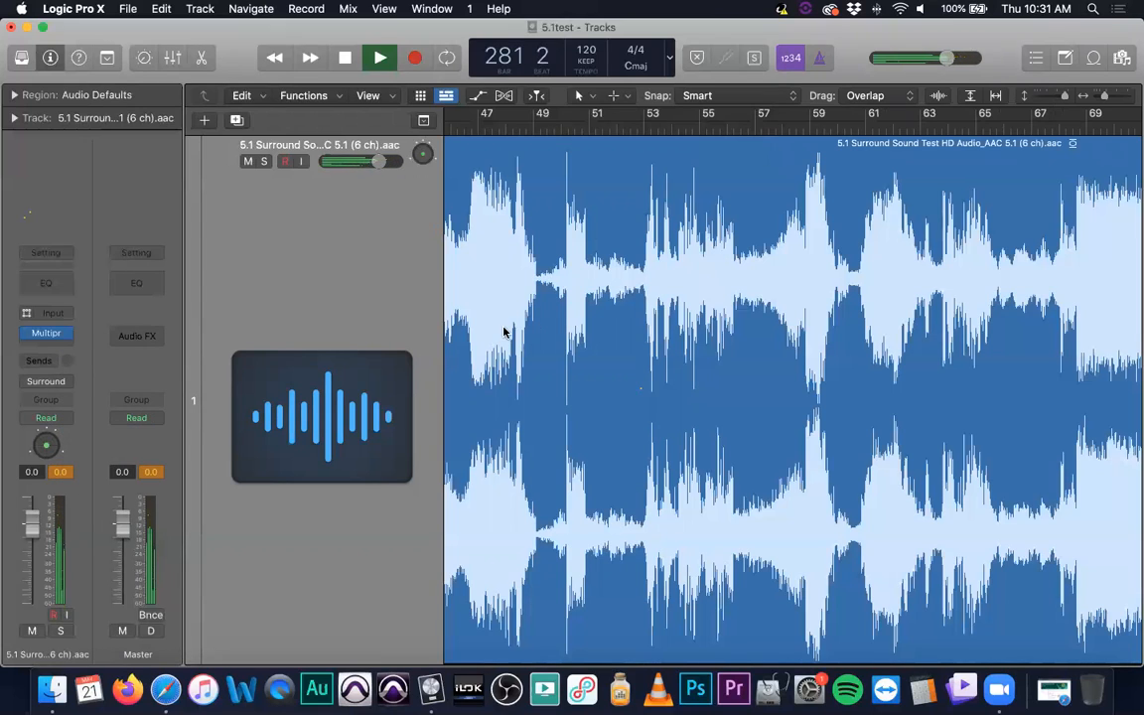
# - Remove the Multipressor from the surround track's effect slot
pyautogui.press('super+Up')
pyautogui.press('super+Up')
pyautogui.press('super+Up')
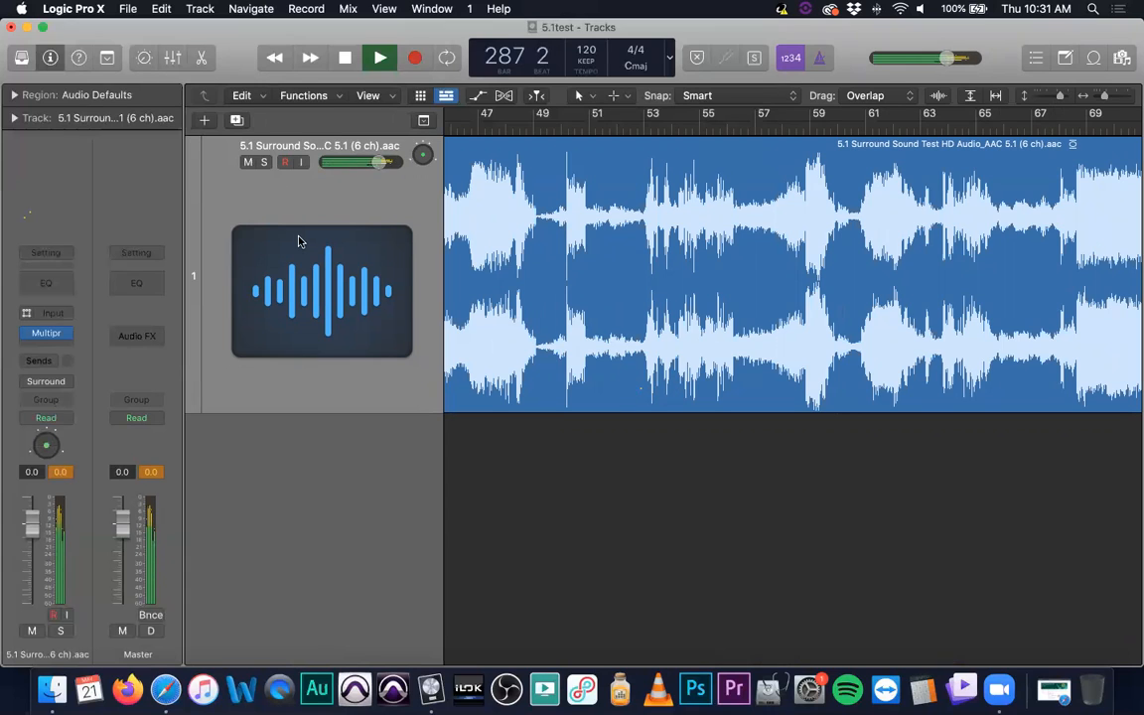
pyautogui.click(68, 336)
pyautogui.click(59, 353)
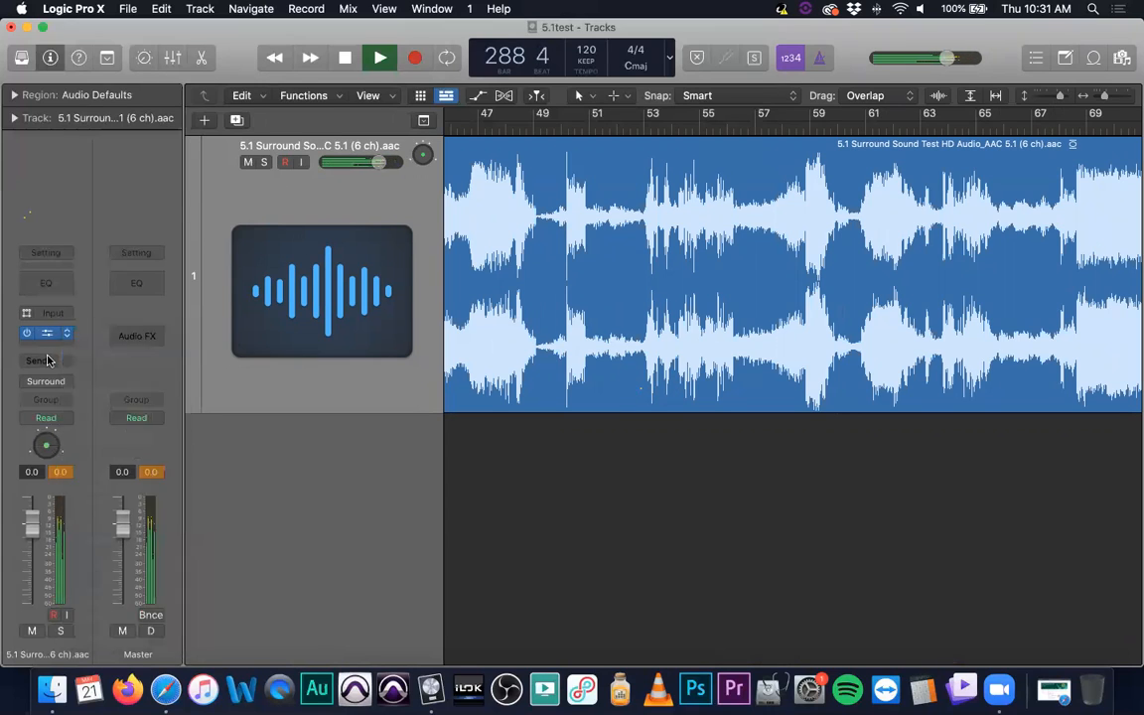
# - Add a Channel EQ to the surround track, reposition its window and switch it to the LFE channel
pyautogui.click(52, 290)
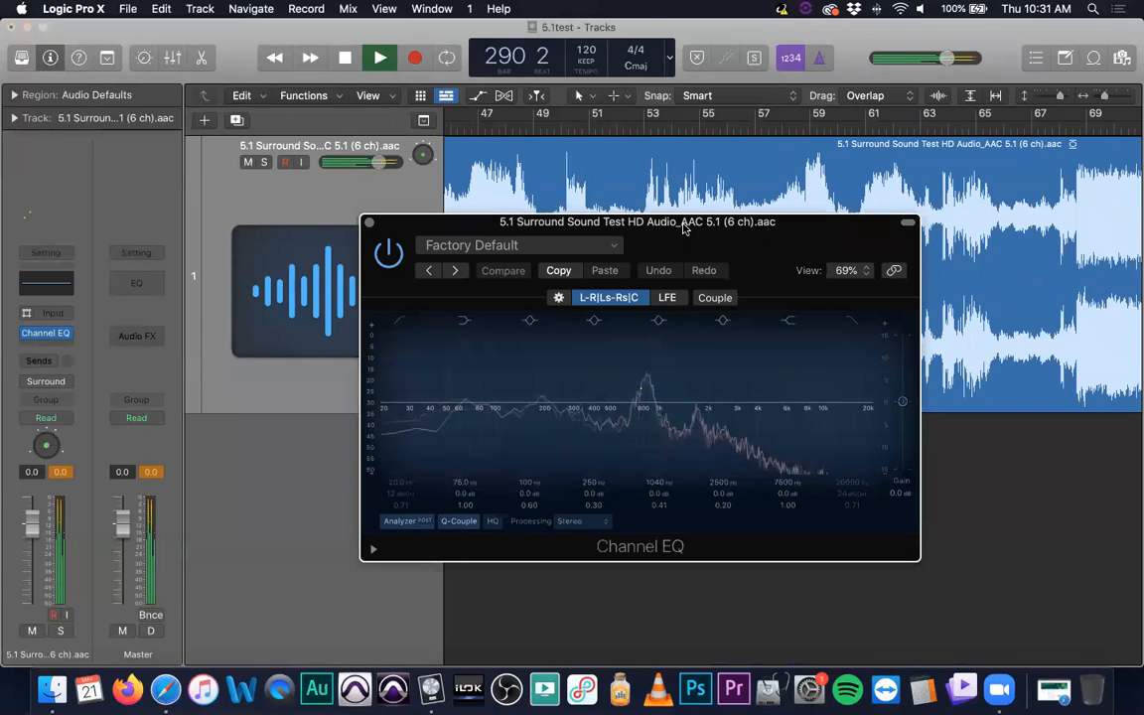
pyautogui.moveTo(684, 223); pyautogui.dragTo(499, 223)
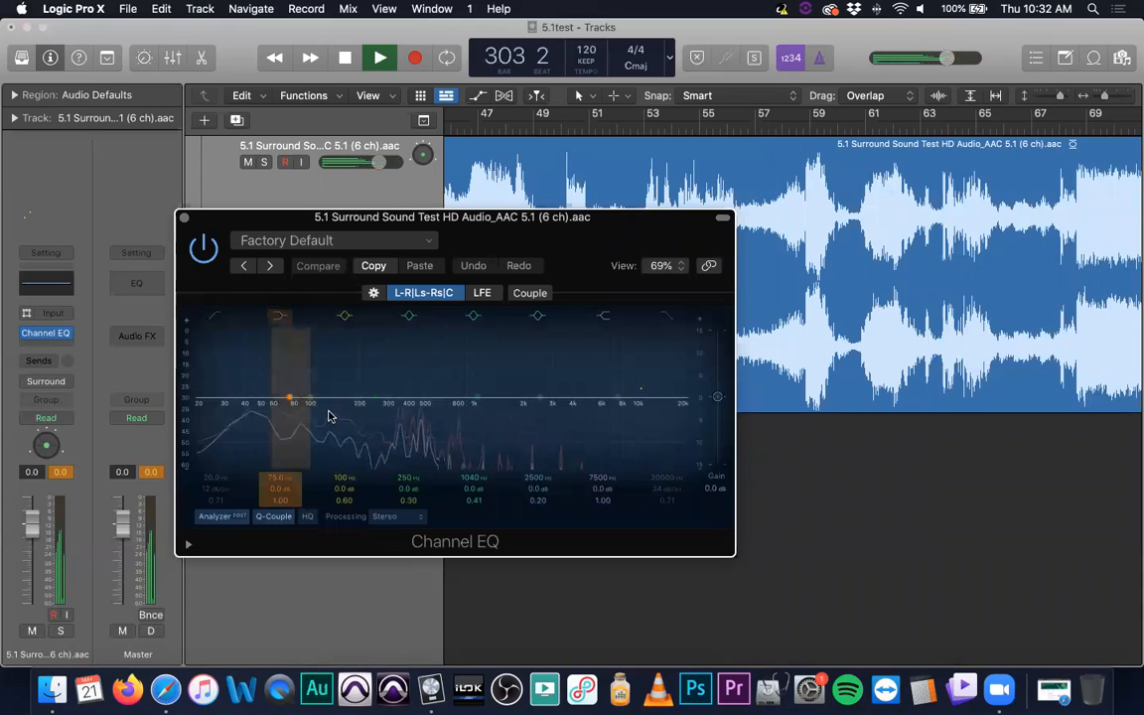
pyautogui.click(482, 293)
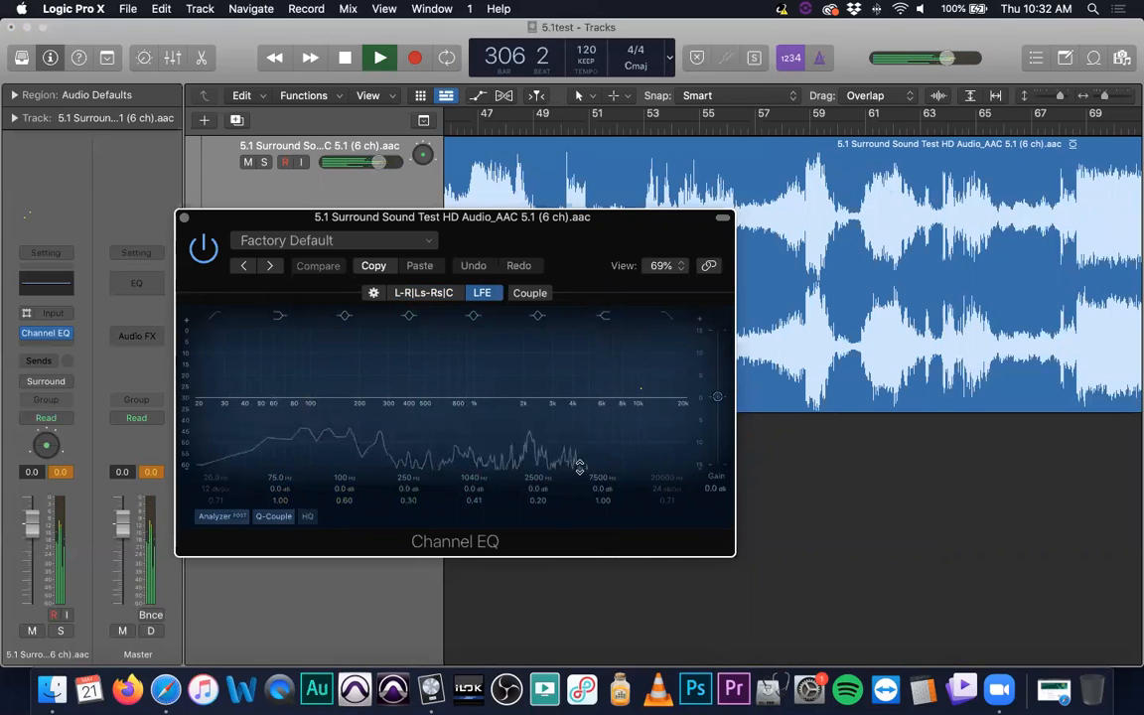
# - Enable the Channel EQ's high-cut filter on the LFE channel and lower its cutoff to about 436 Hz
pyautogui.click(668, 319)
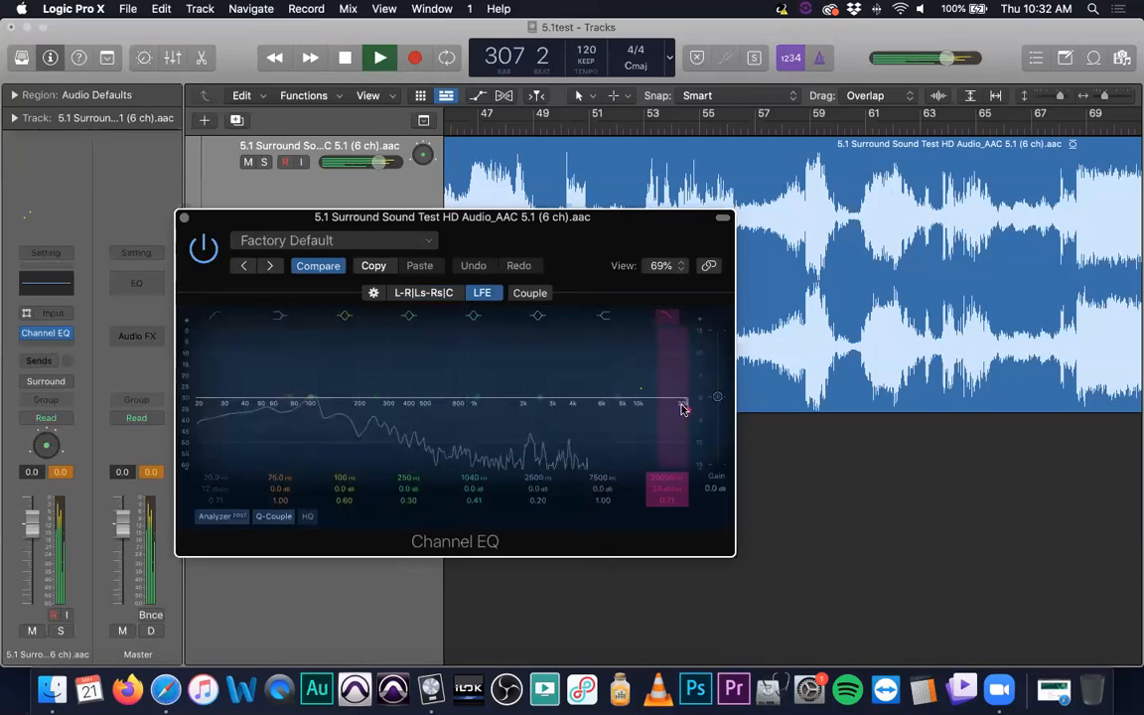
pyautogui.moveTo(648, 413); pyautogui.dragTo(417, 413)
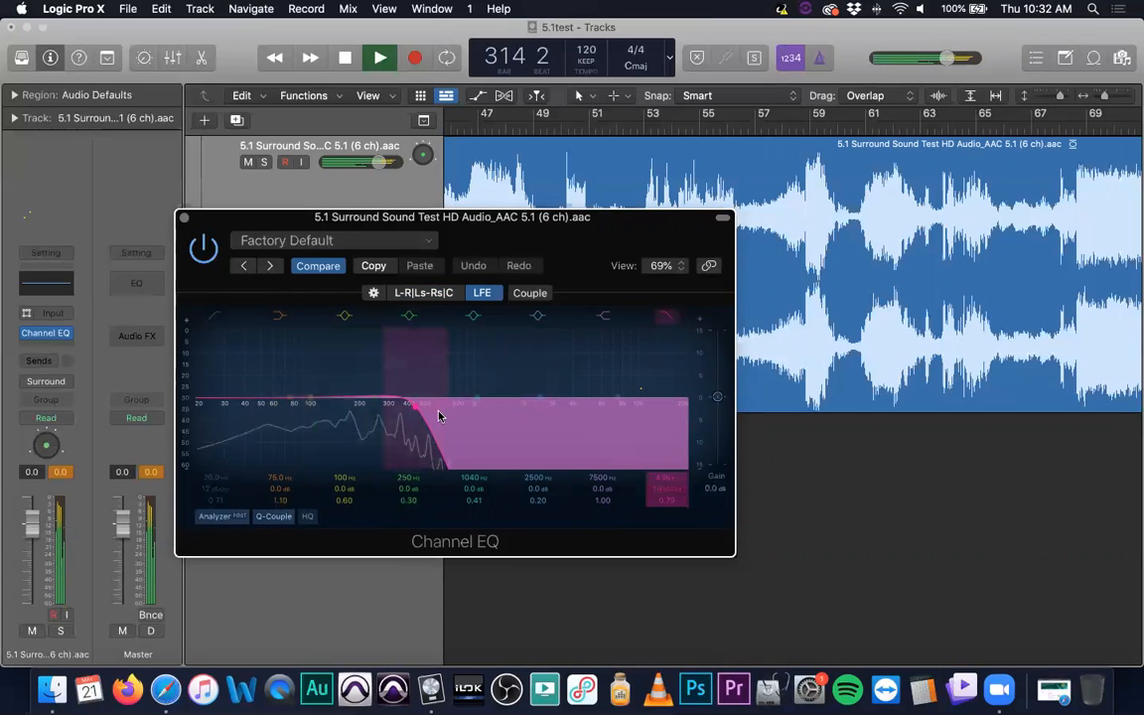
# - Boost the L-R|Ls-Rs|C channels by about 6.7 dB around 1060 Hz in the Channel EQ and reset that band
pyautogui.click(405, 295)
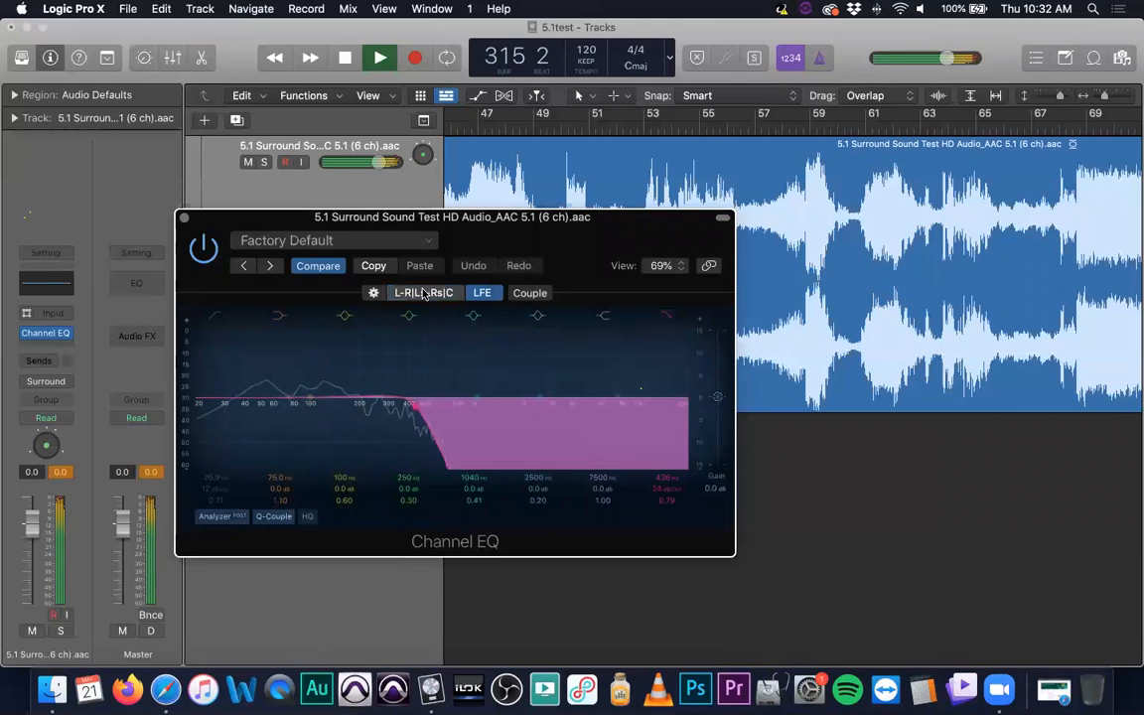
pyautogui.moveTo(472, 401); pyautogui.dragTo(478, 361)
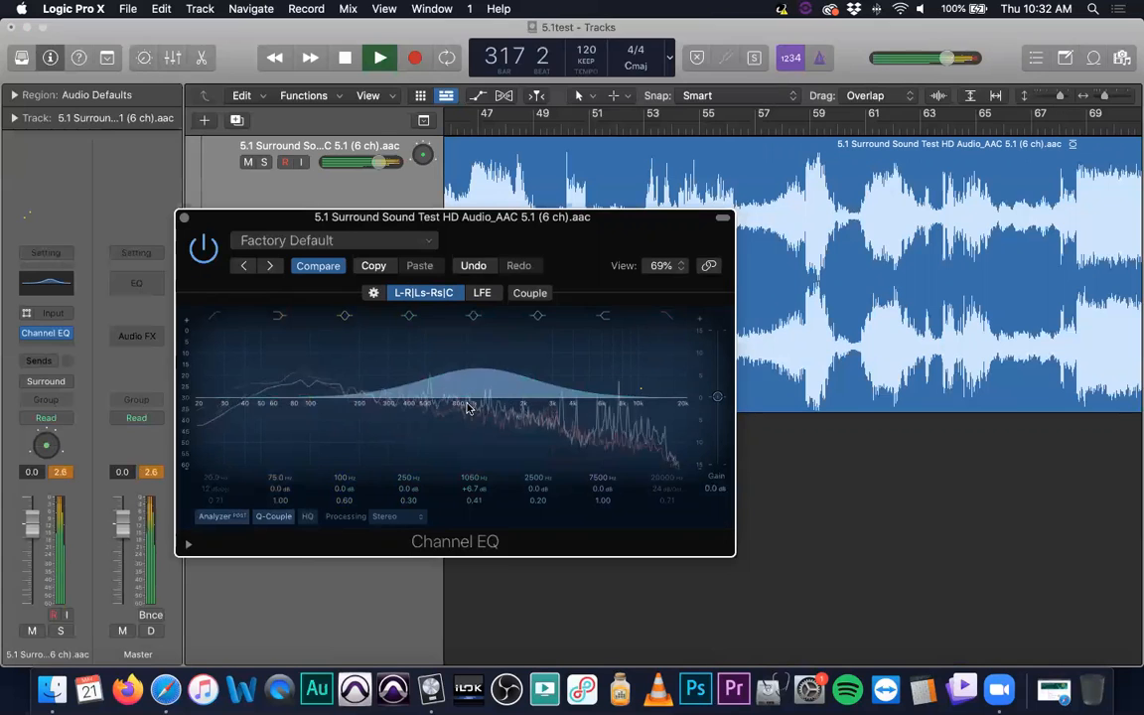
pyautogui.keyDown('alt'); pyautogui.click(479, 371); pyautogui.keyUp('alt')
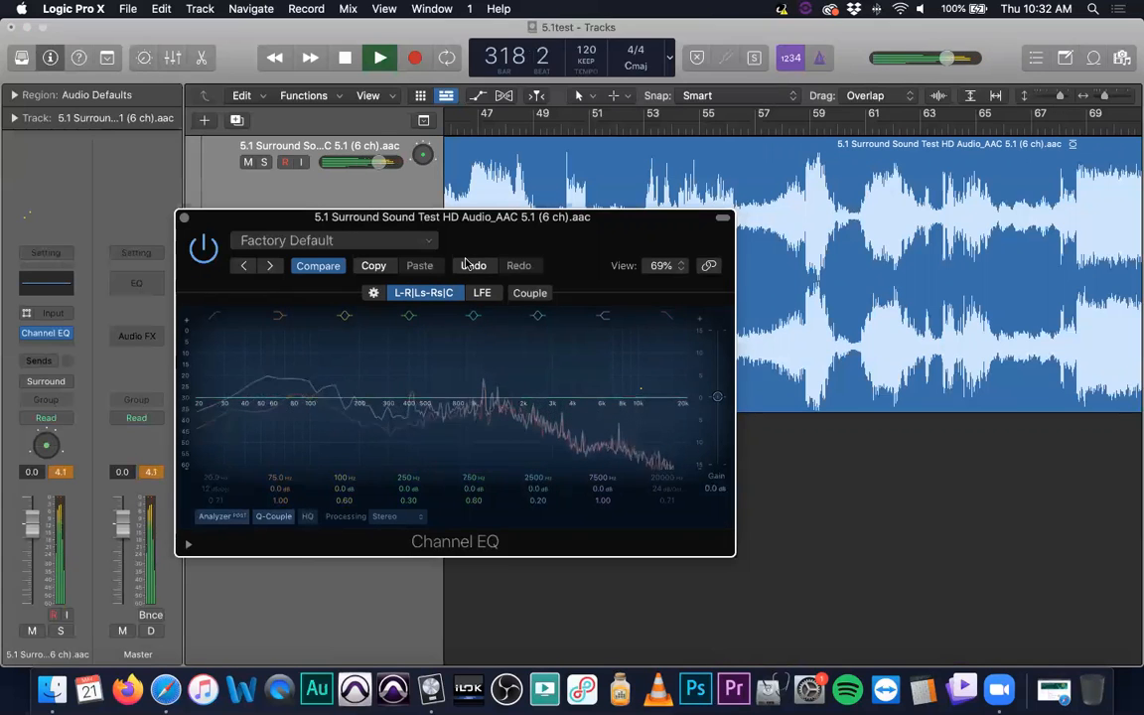
# - Return the Channel EQ to its LFE curve, close its window and remove the plug-in from the surround track
pyautogui.click(481, 292)
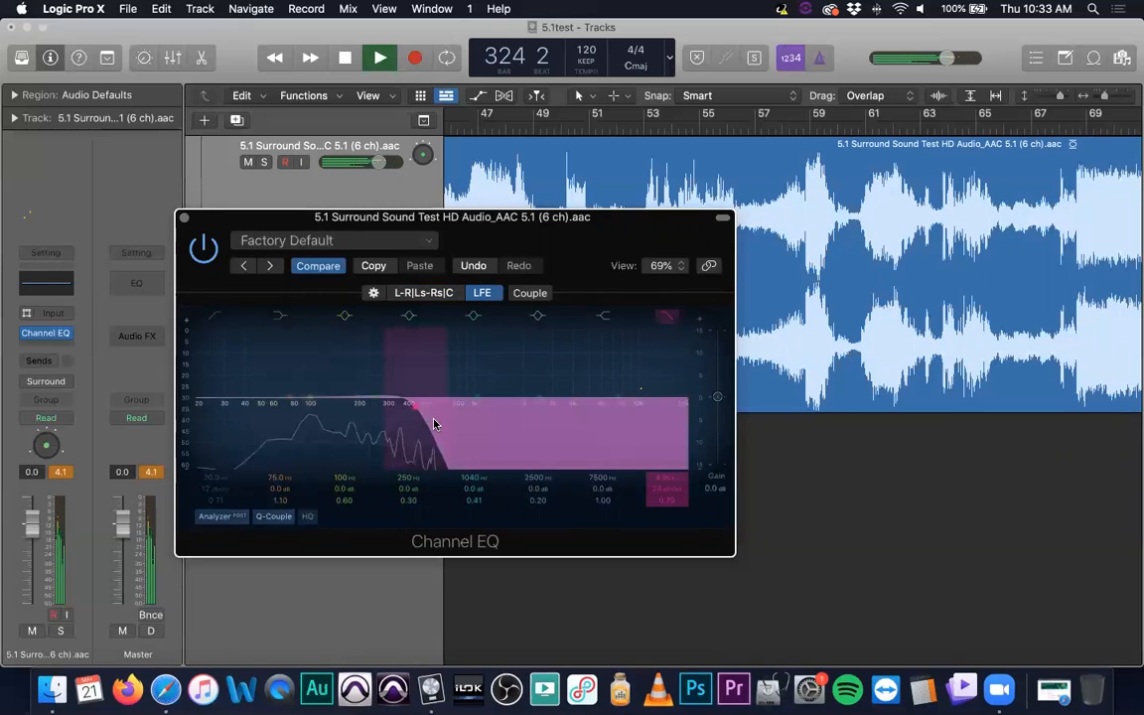
pyautogui.click(182, 216)
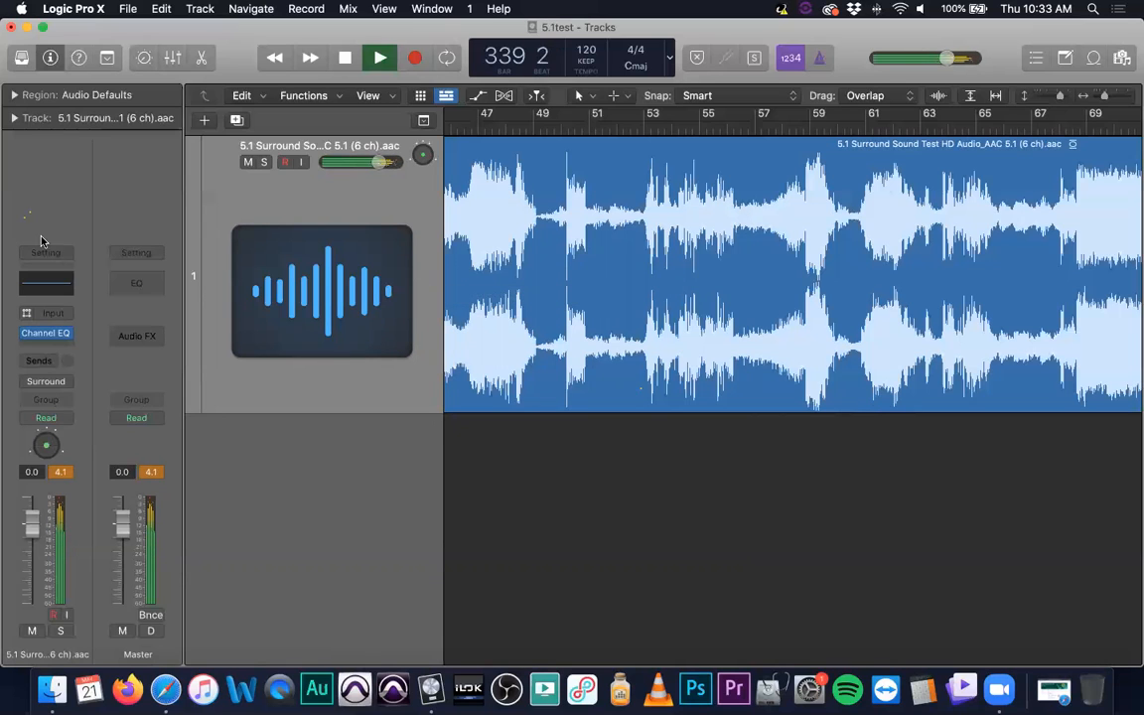
pyautogui.click(64, 333)
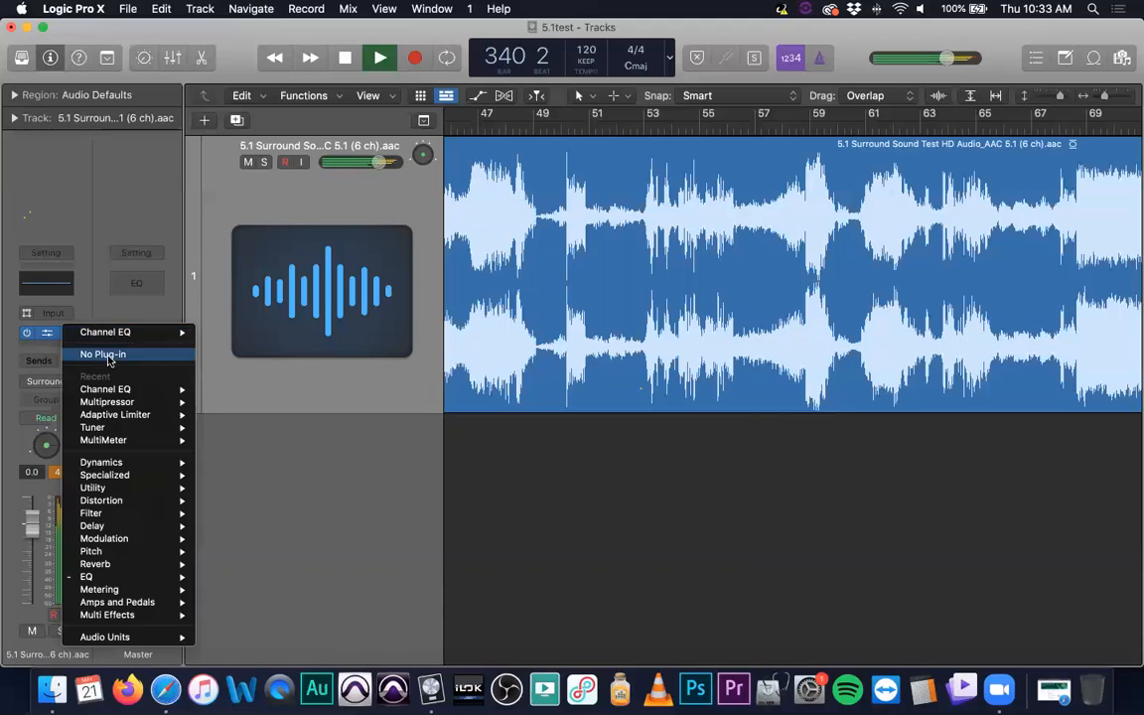
pyautogui.click(106, 354)
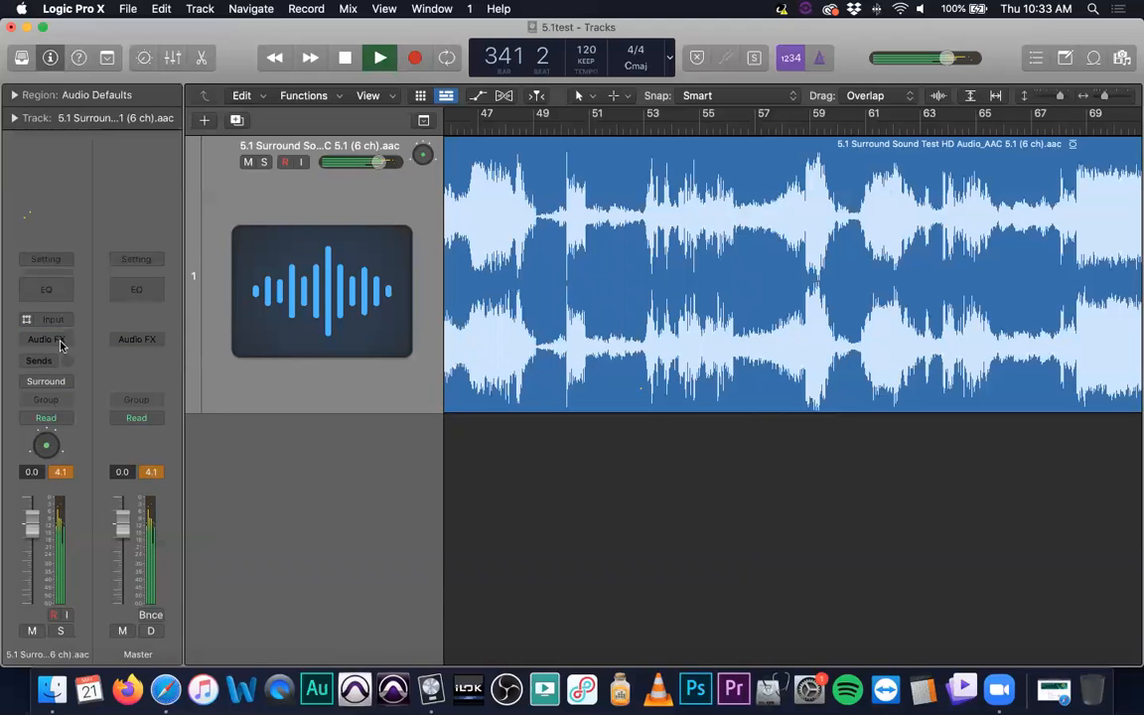
# - Insert the Space Designer reverb on the surround track and reposition its window so all its controls are accessible
pyautogui.click(57, 338)
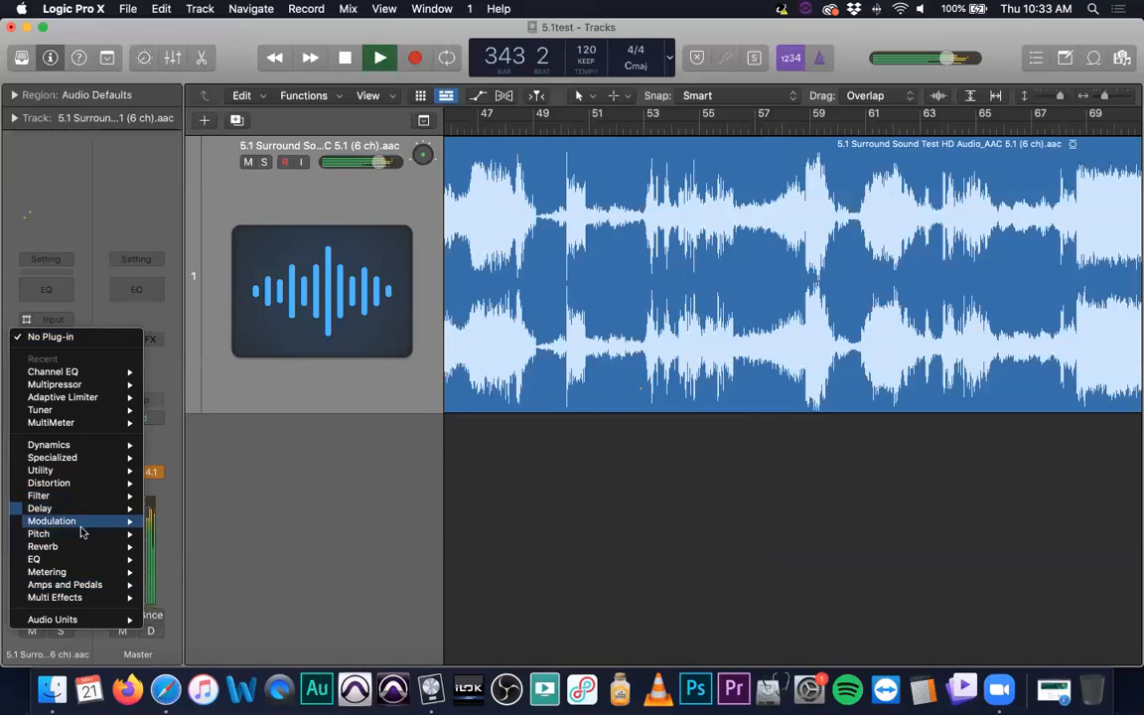
pyautogui.moveTo(70, 547)
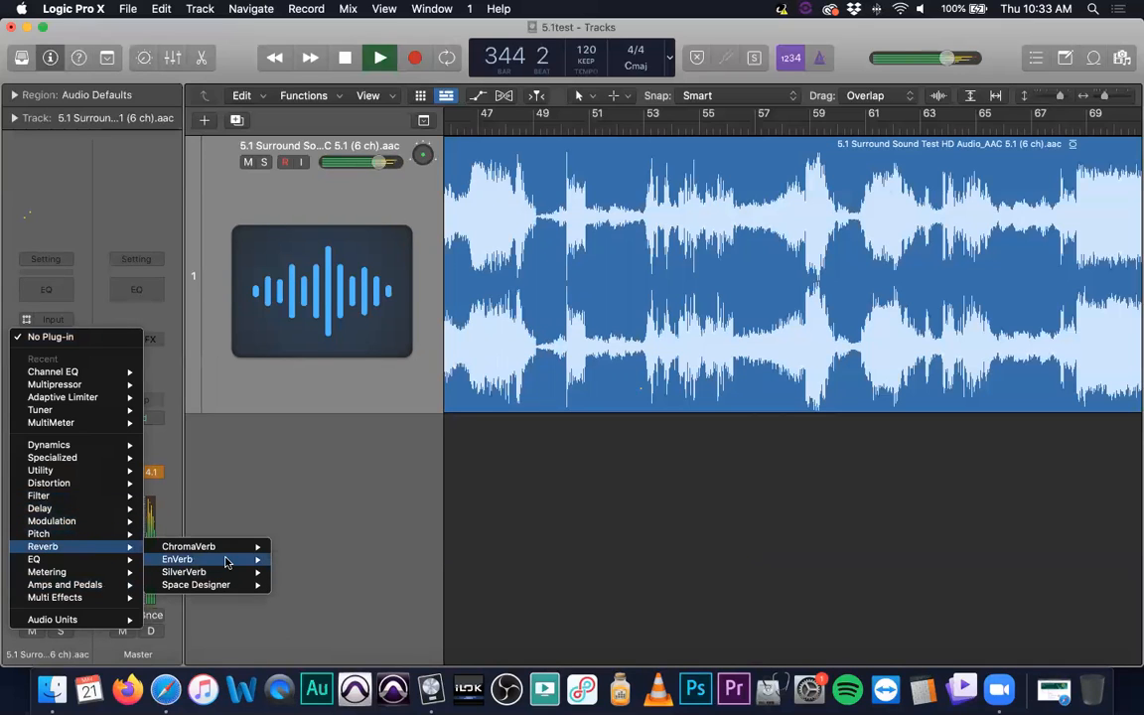
pyautogui.moveTo(233, 586)
pyautogui.click(313, 589)
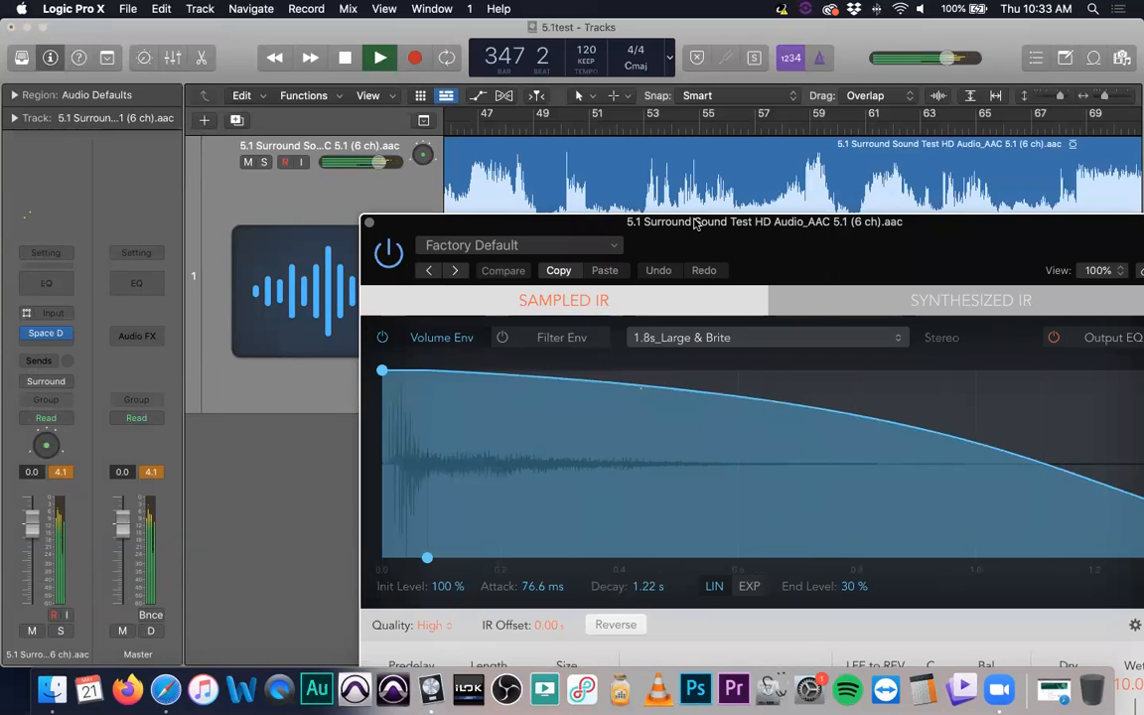
pyautogui.moveTo(686, 223); pyautogui.dragTo(358, 55)
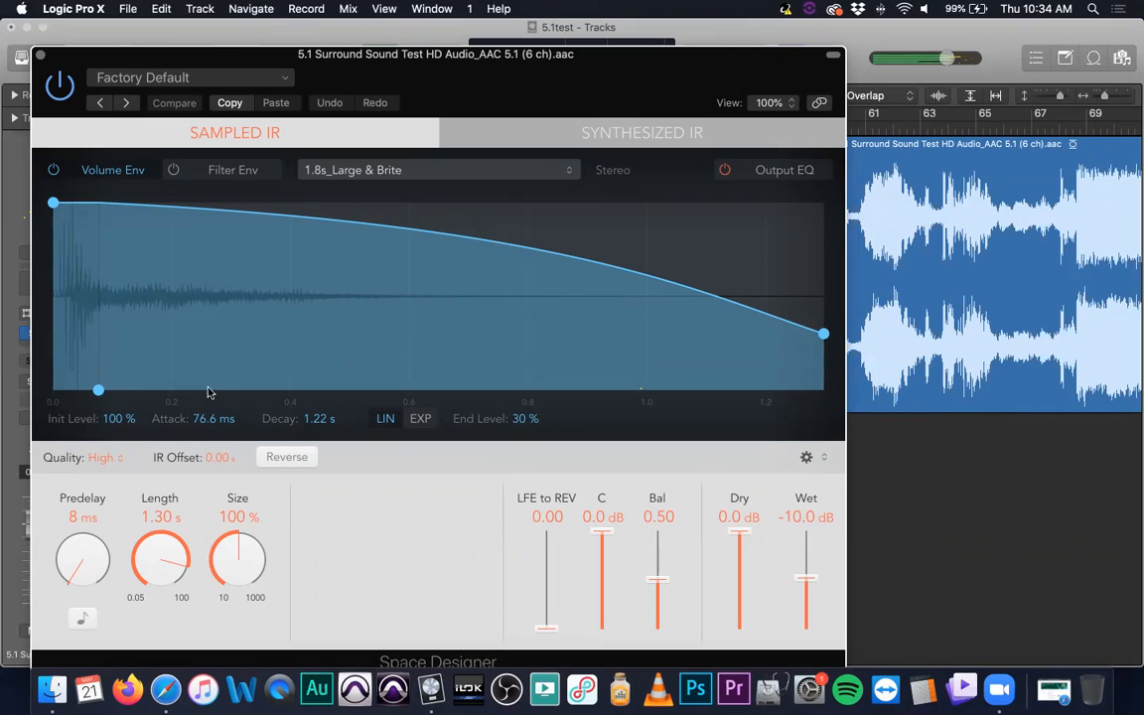
# - Switch Space Designer between its Sampled IR and Synthesized IR modes to compare their controls
pyautogui.click(516, 166)
pyautogui.click(572, 170)
pyautogui.click(562, 145)
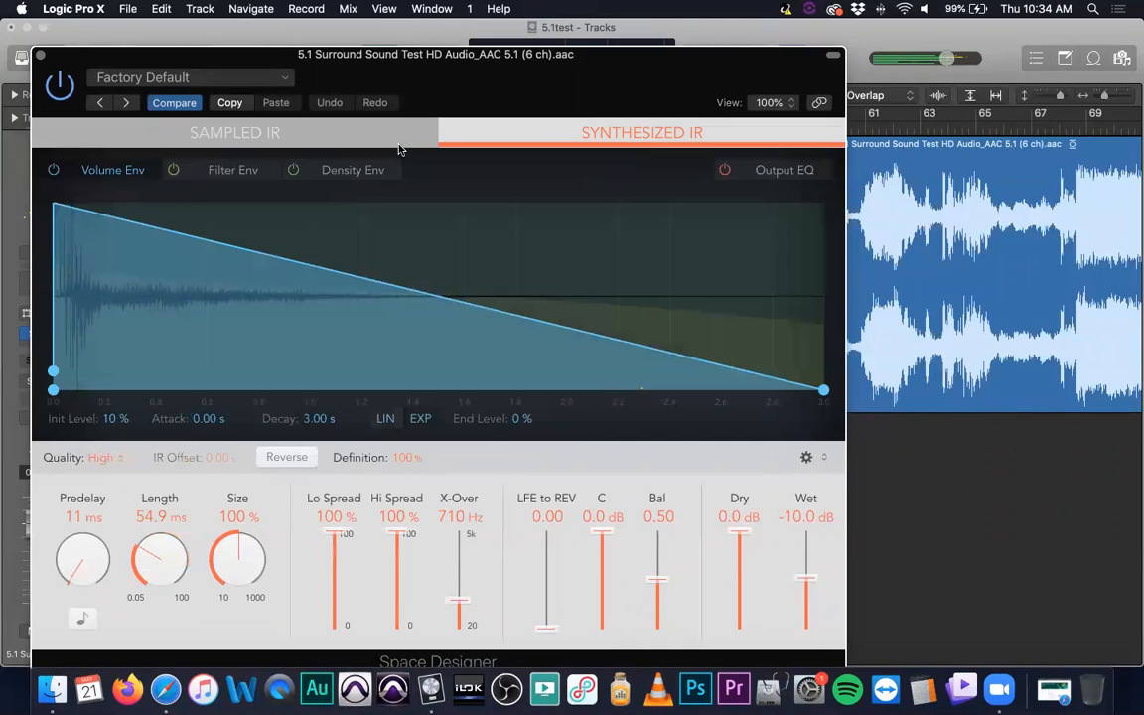
pyautogui.click(364, 131)
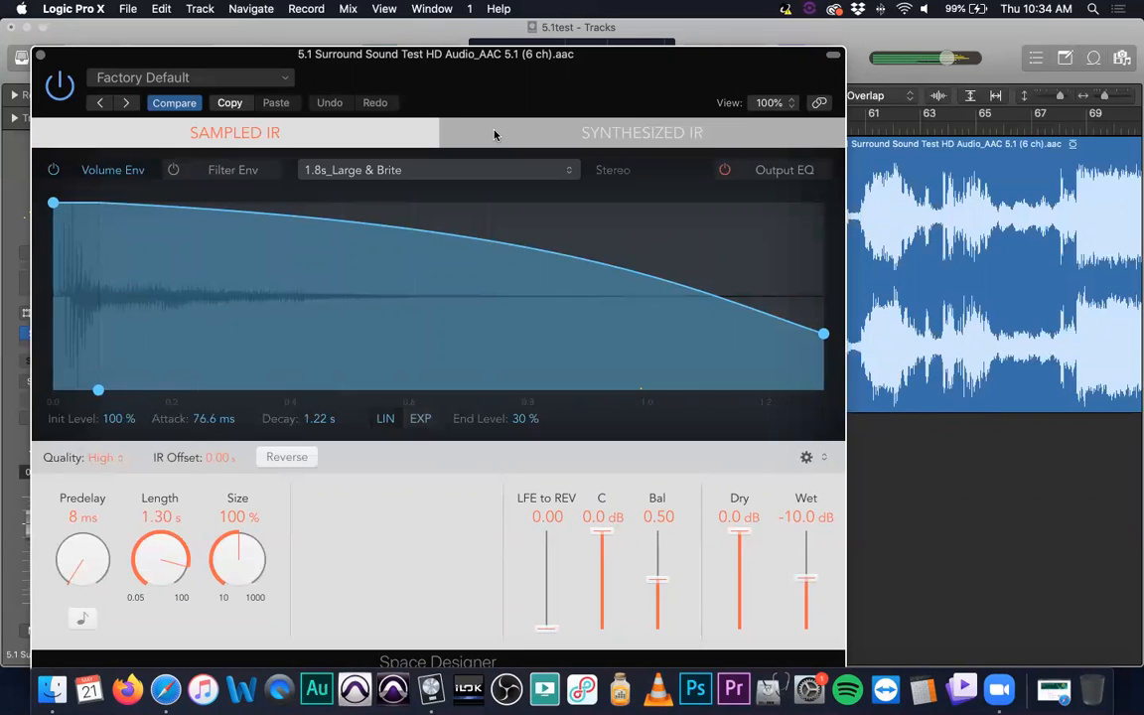
pyautogui.click(444, 133)
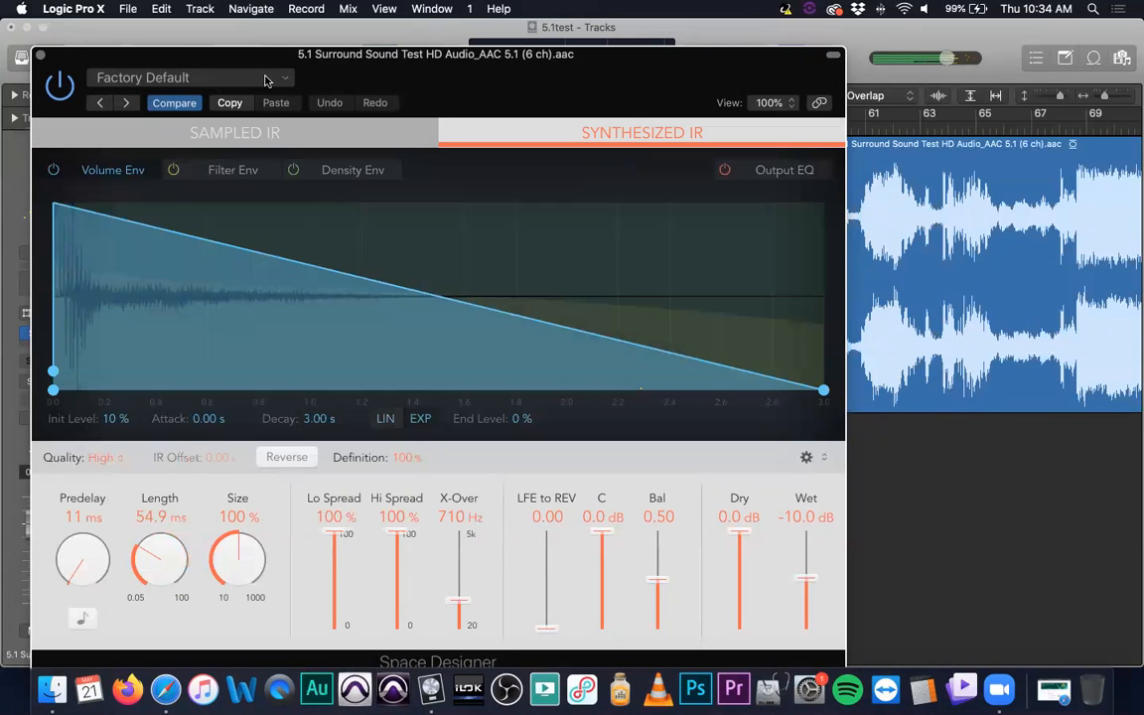
# - View Space Designer's preset categories and its envelope and compensation options, and close its window
pyautogui.click(265, 79)
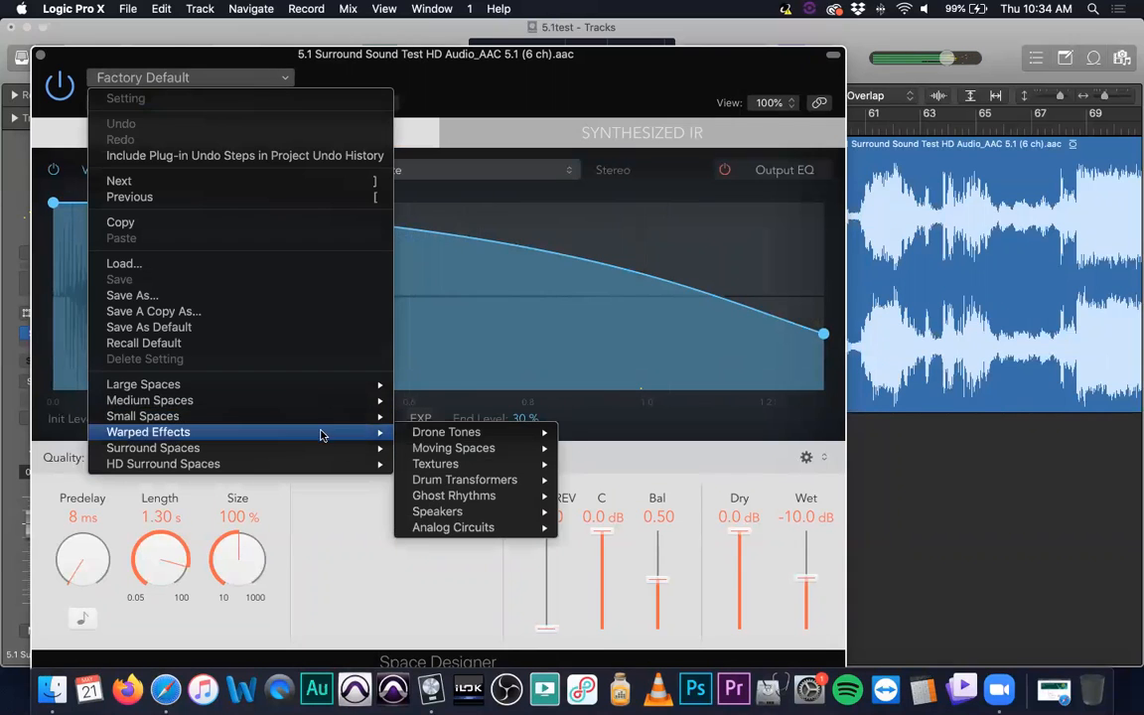
pyautogui.click(597, 230)
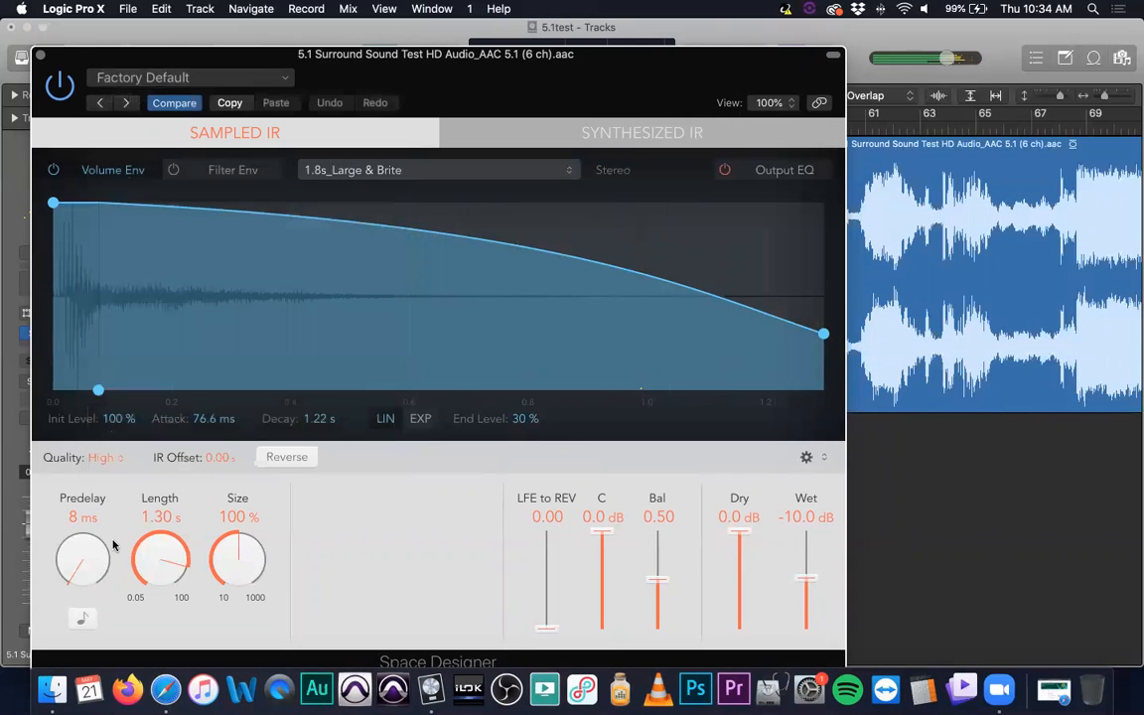
pyautogui.click(40, 53)
pyautogui.click(808, 457)
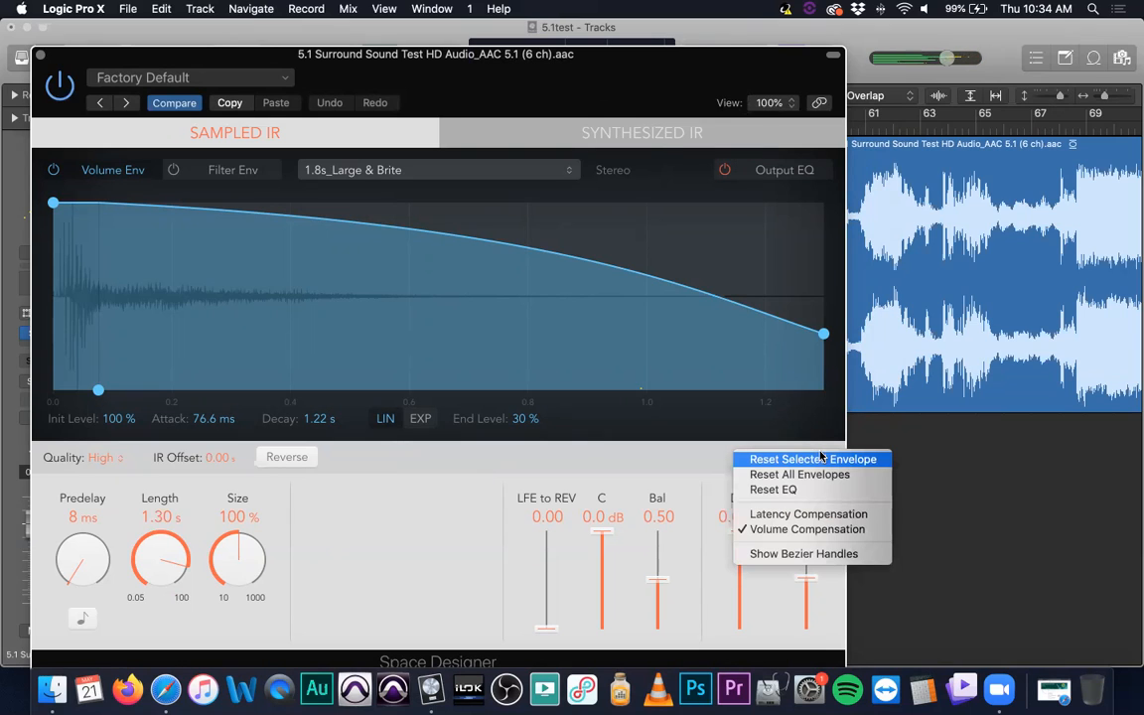
pyautogui.click(379, 489)
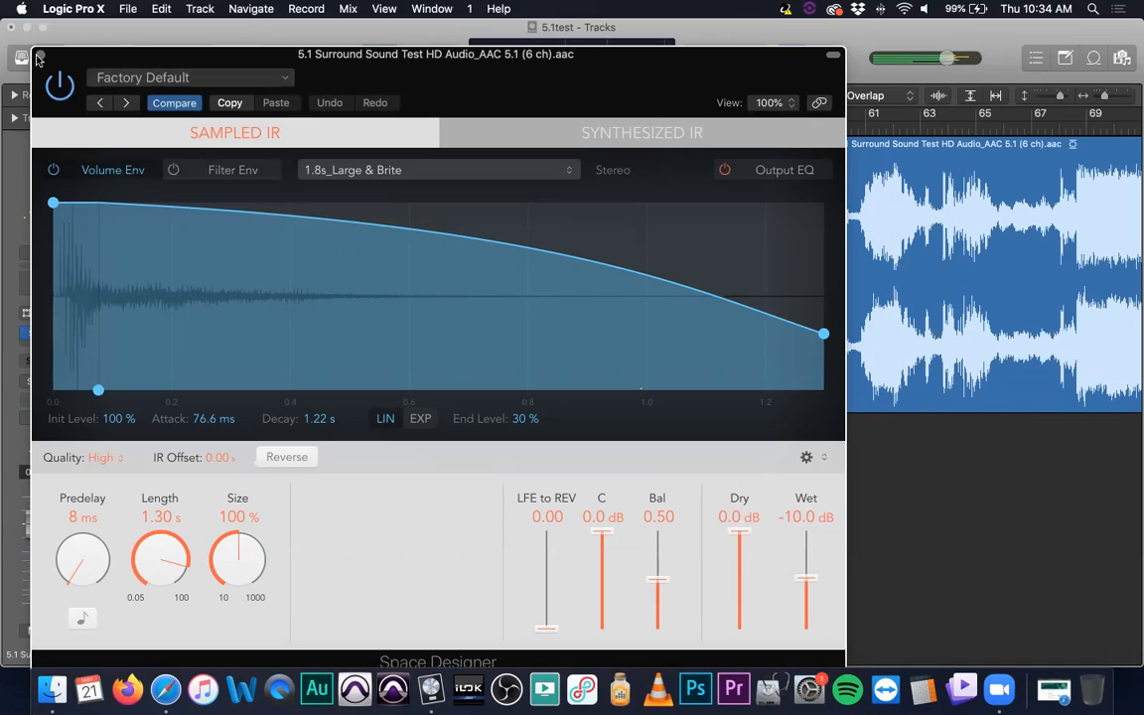
pyautogui.click(41, 58)
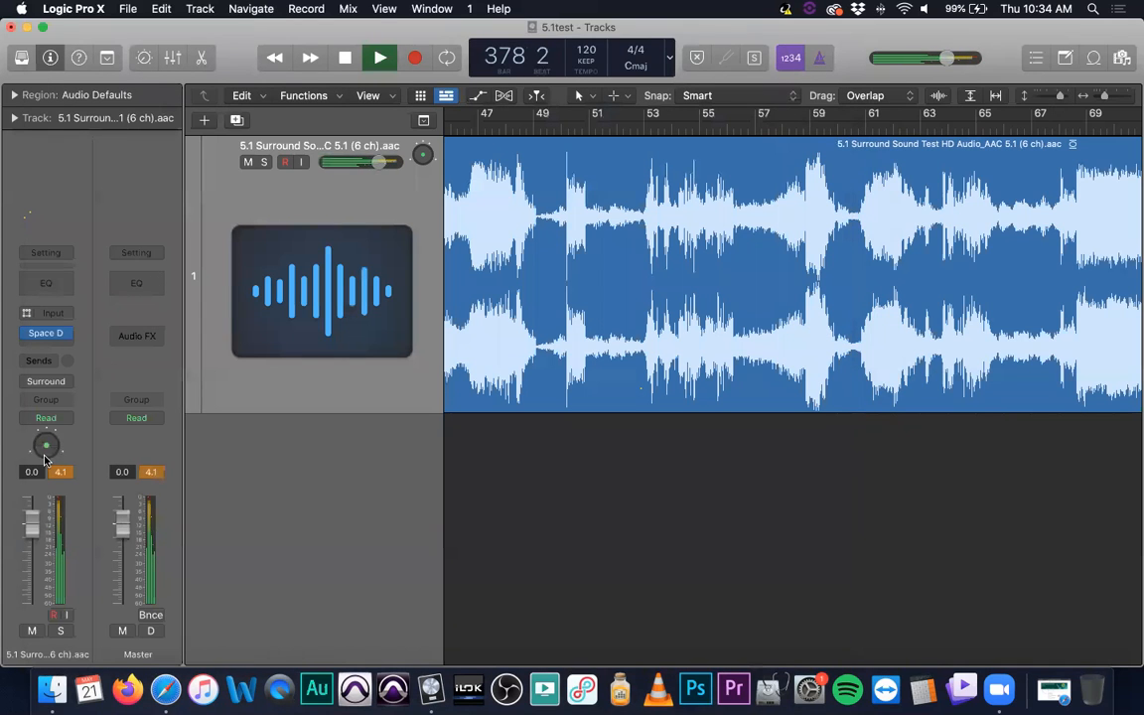
# - Add a Bus 1 send to the surround track, raise its level to feed the aux and lower it again
pyautogui.click(46, 359)
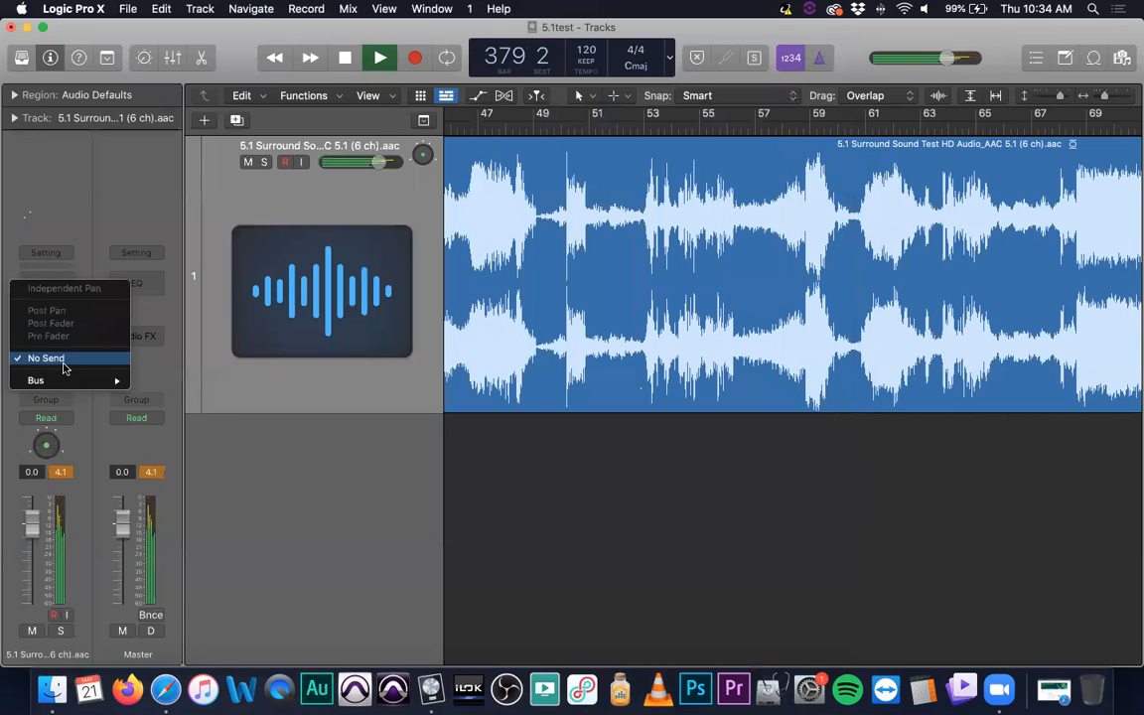
pyautogui.moveTo(70, 383)
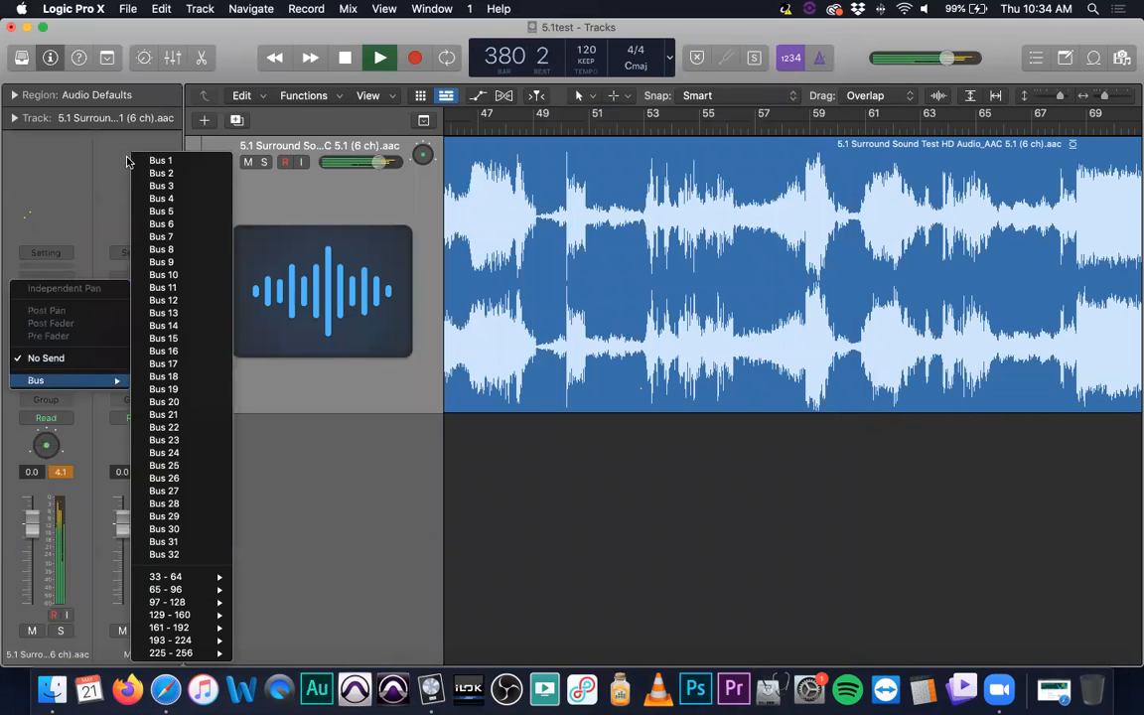
pyautogui.click(184, 161)
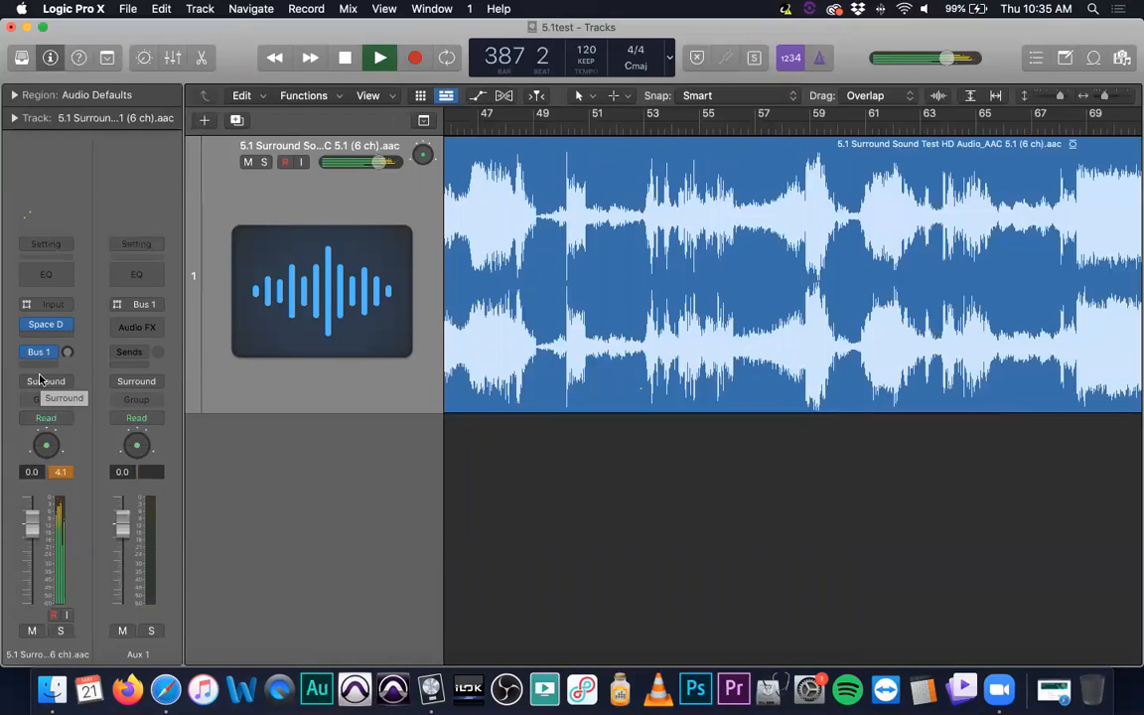
pyautogui.moveTo(67, 353); pyautogui.dragTo(67, 289)
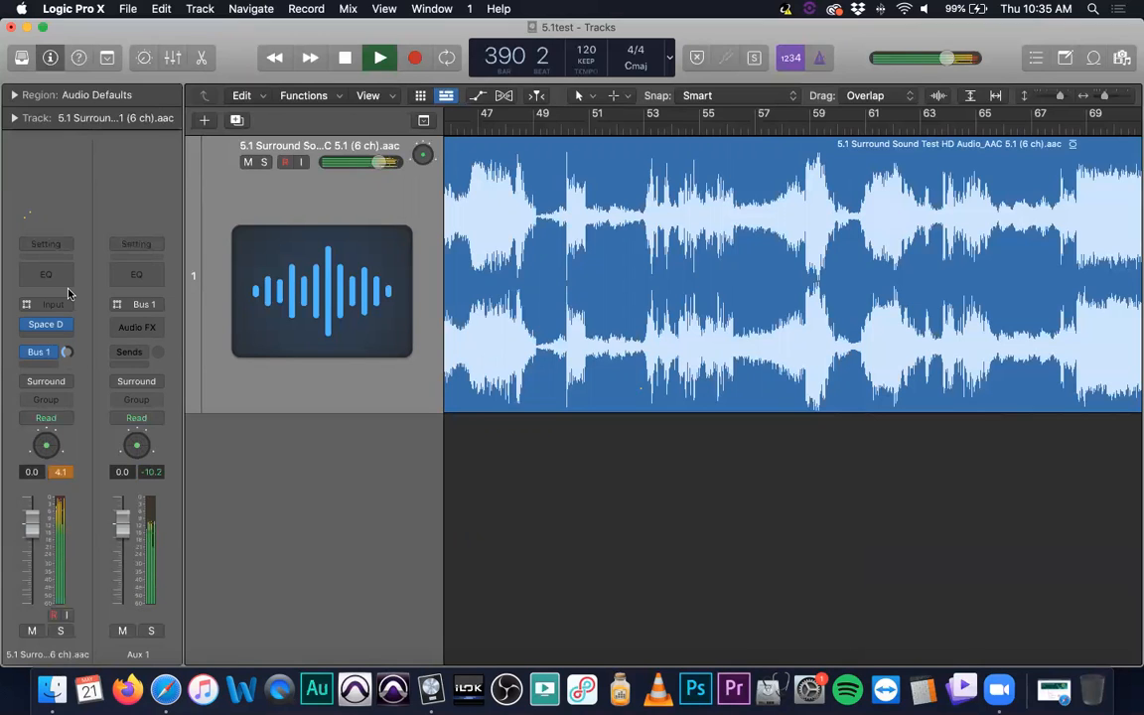
pyautogui.moveTo(66, 351); pyautogui.dragTo(82, 472)
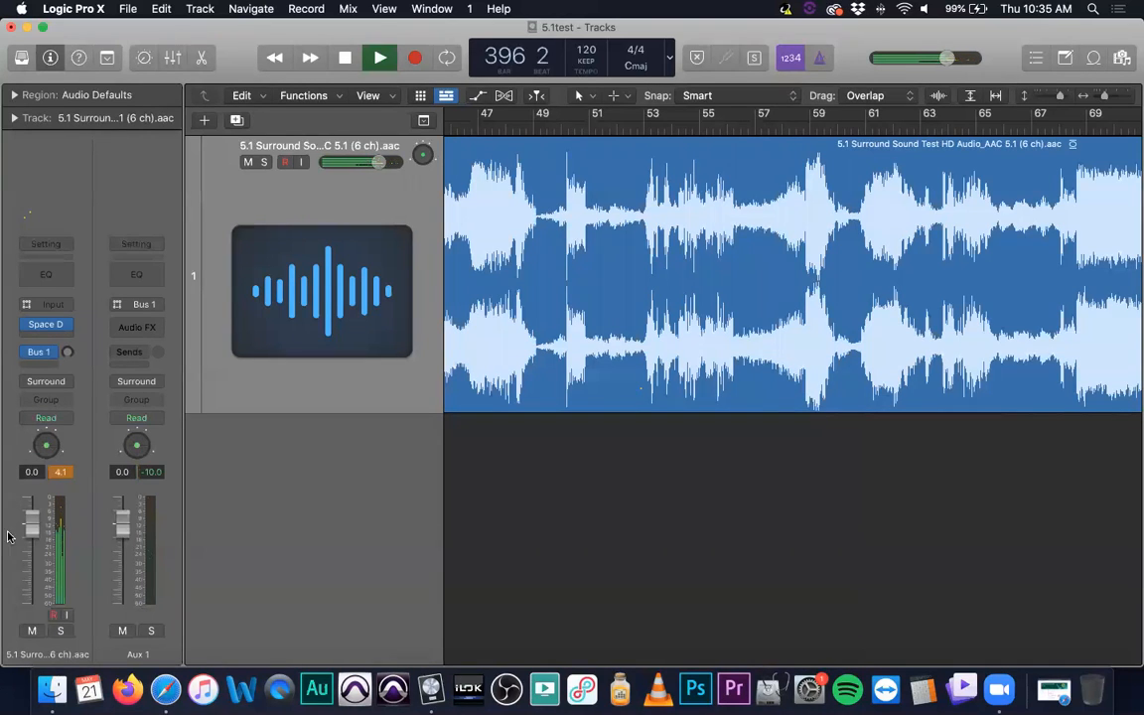
# - Enable Independent Pan on the Bus 1 send, vary its send level and review the send's options
pyautogui.click(53, 356)
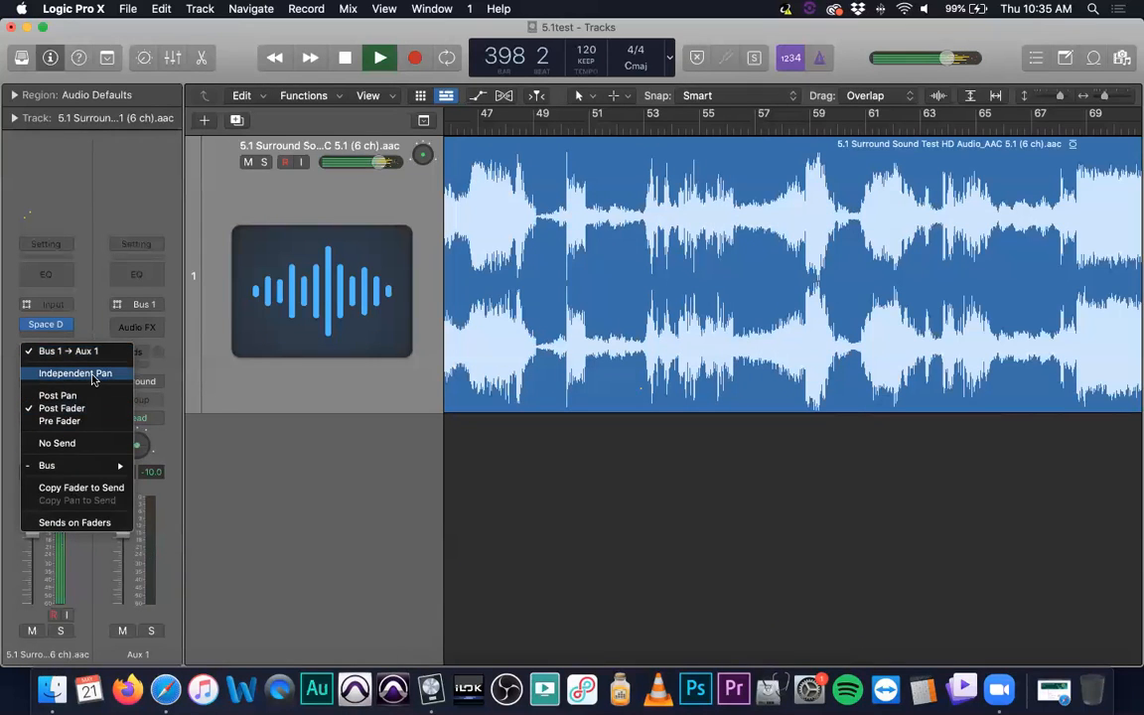
pyautogui.click(92, 375)
pyautogui.moveTo(66, 353); pyautogui.dragTo(65, 308)
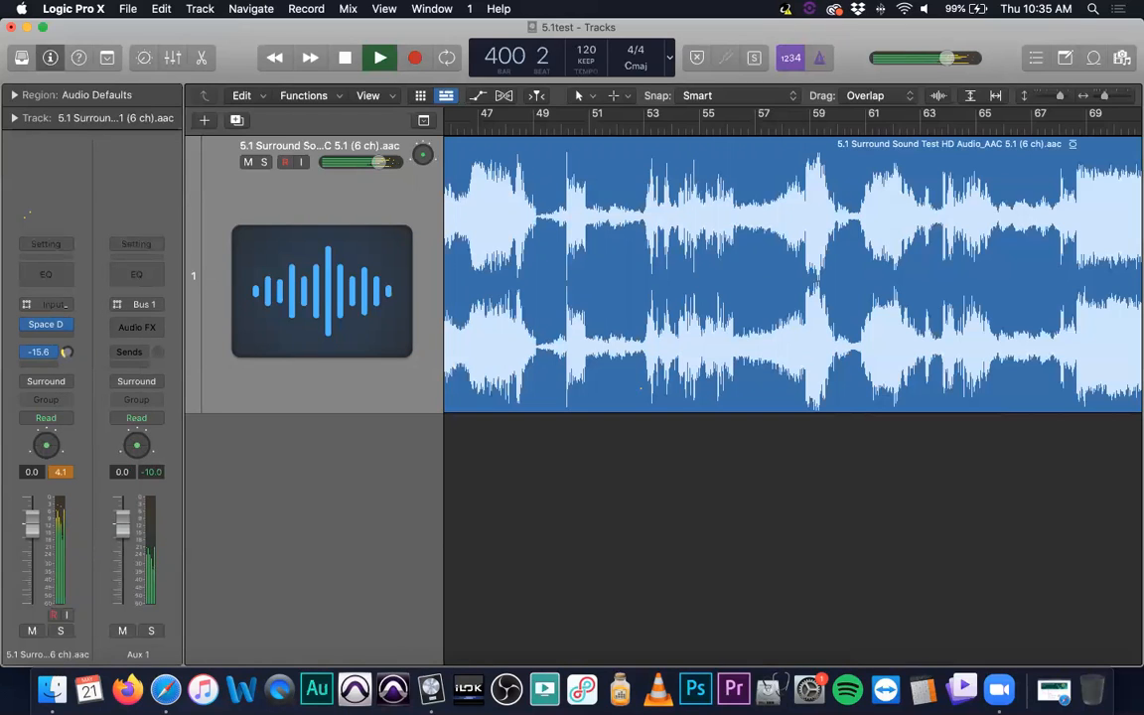
pyautogui.click(45, 352)
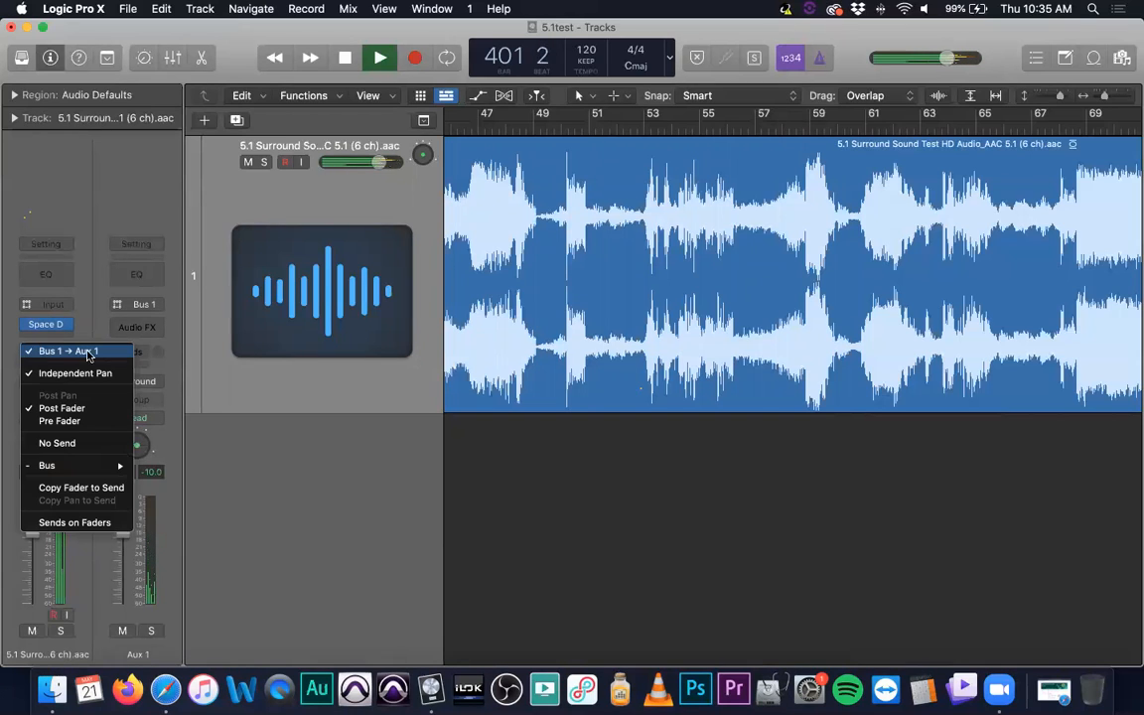
pyautogui.moveTo(85, 465)
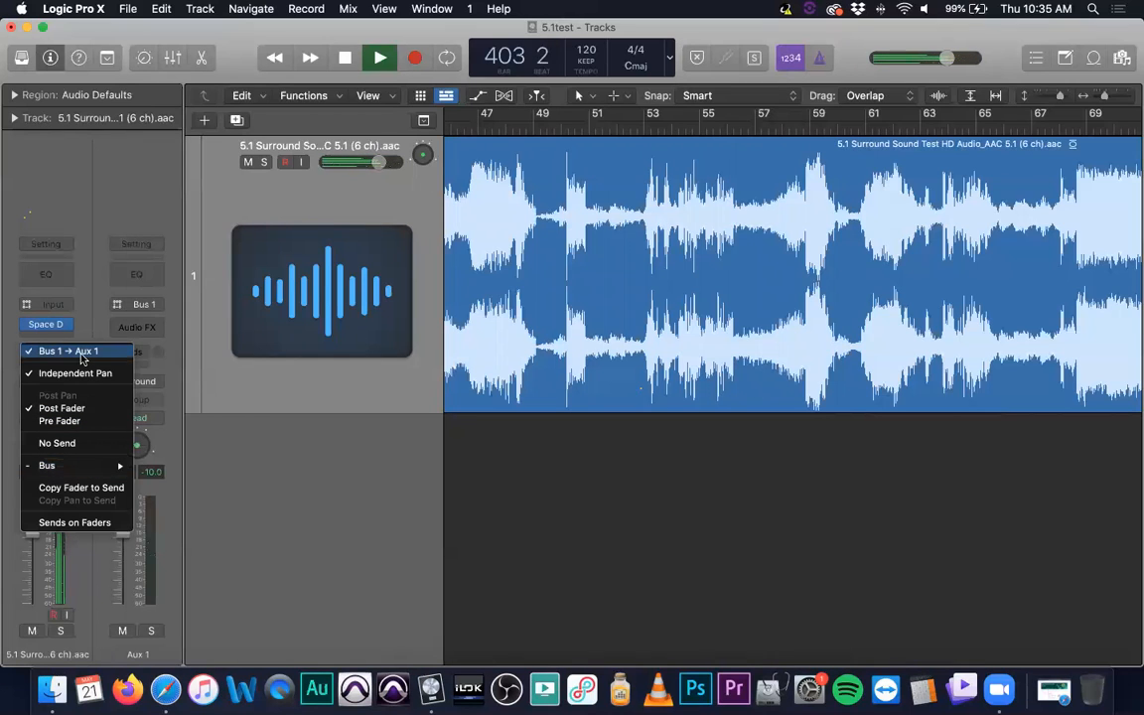
pyautogui.click(222, 441)
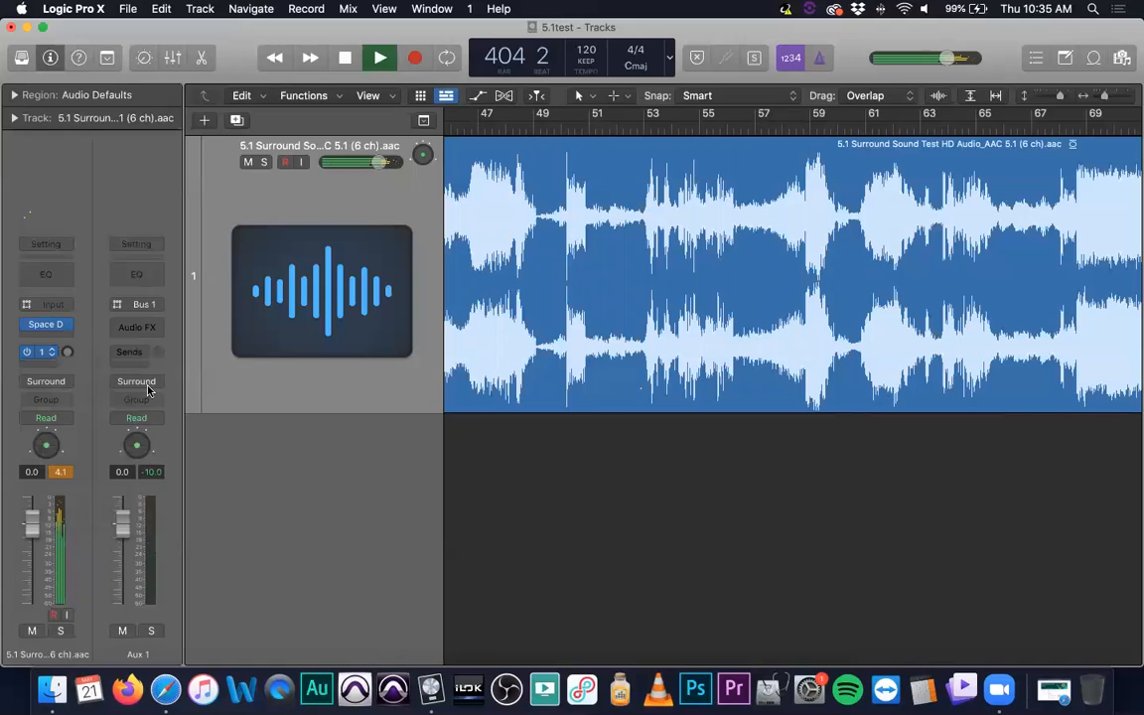
# - Raise and lower the independently panned Bus 1 send level and remove the send from the surround track
pyautogui.moveTo(67, 351)
pyautogui.mouseDown()
pyautogui.moveTo(67, 364)
pyautogui.moveTo(67, 345)
pyautogui.mouseUp()
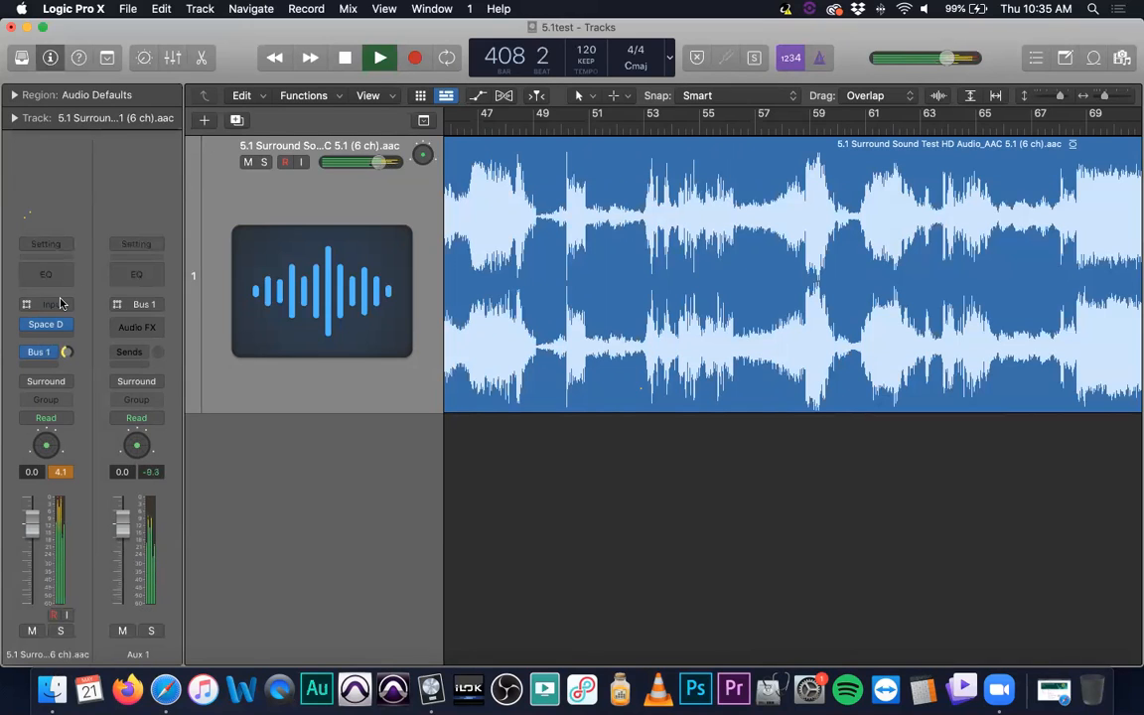
pyautogui.moveTo(67, 351); pyautogui.dragTo(90, 443)
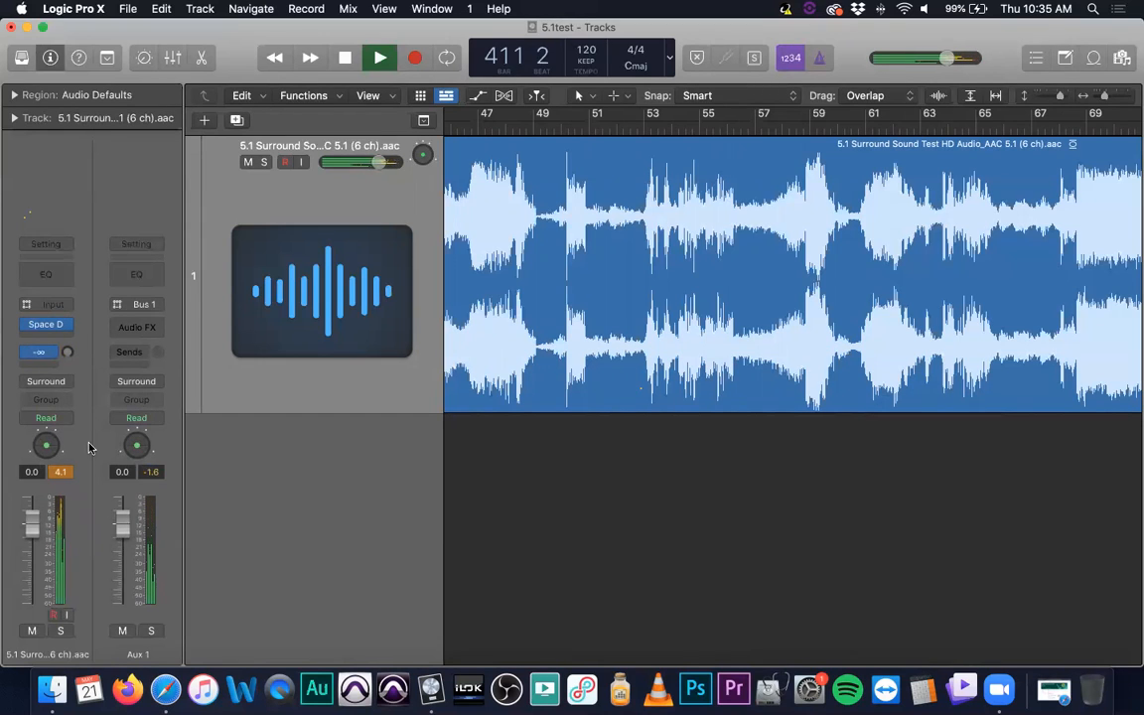
pyautogui.click(41, 352)
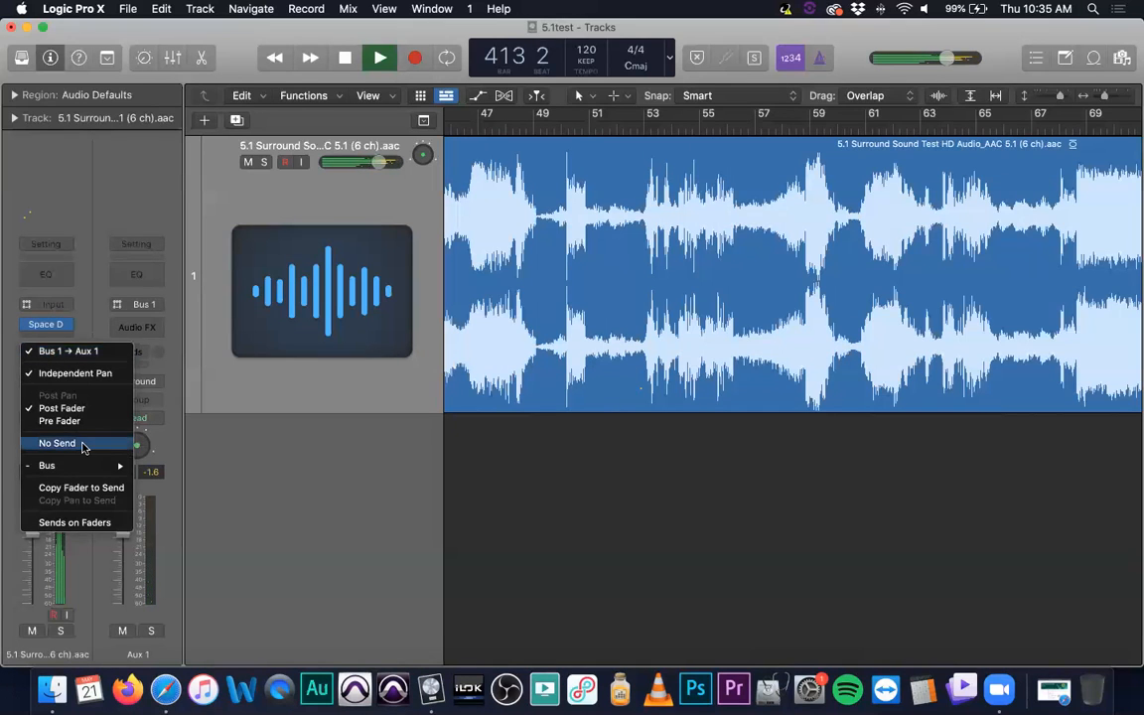
pyautogui.click(84, 445)
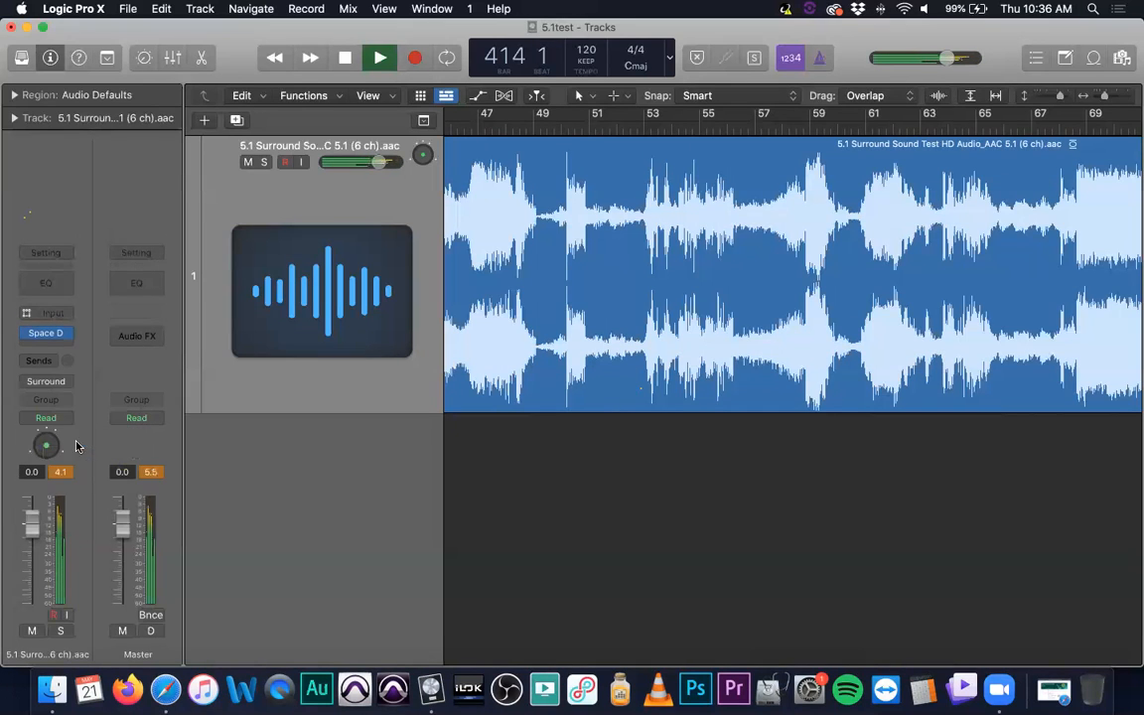
# - Add a Bus 1 send to the surround track, review its options, and raise its level to -15.9 in the mixer
pyautogui.click(42, 360)
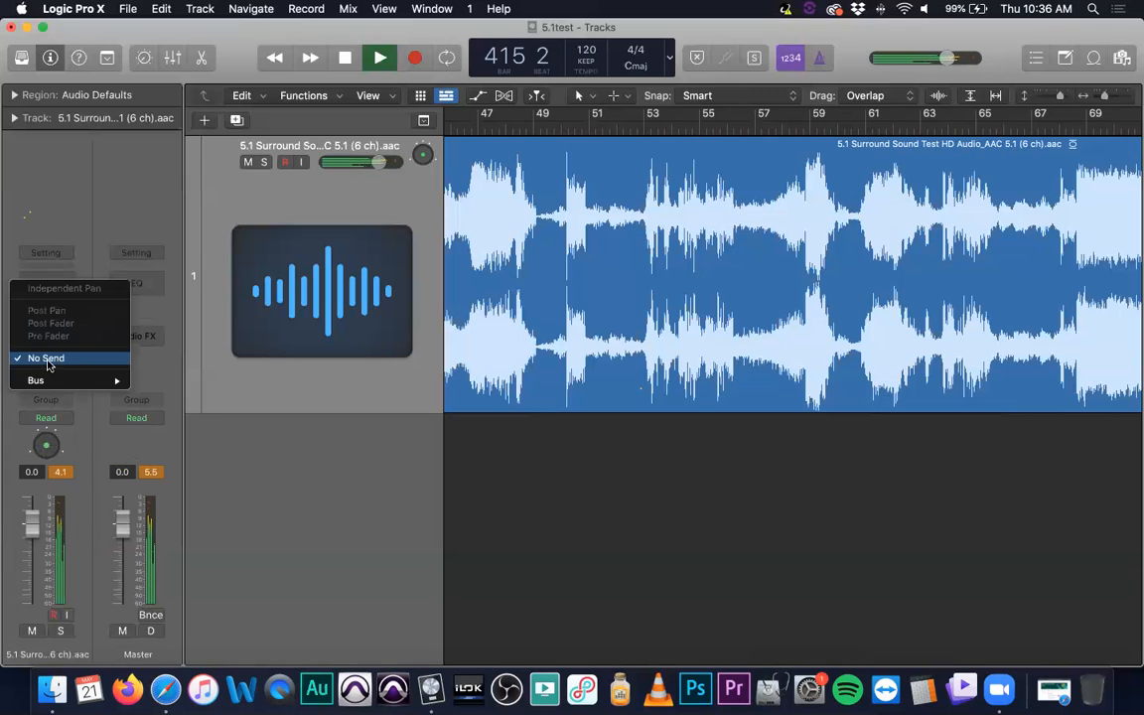
pyautogui.moveTo(69, 386)
pyautogui.click(159, 145)
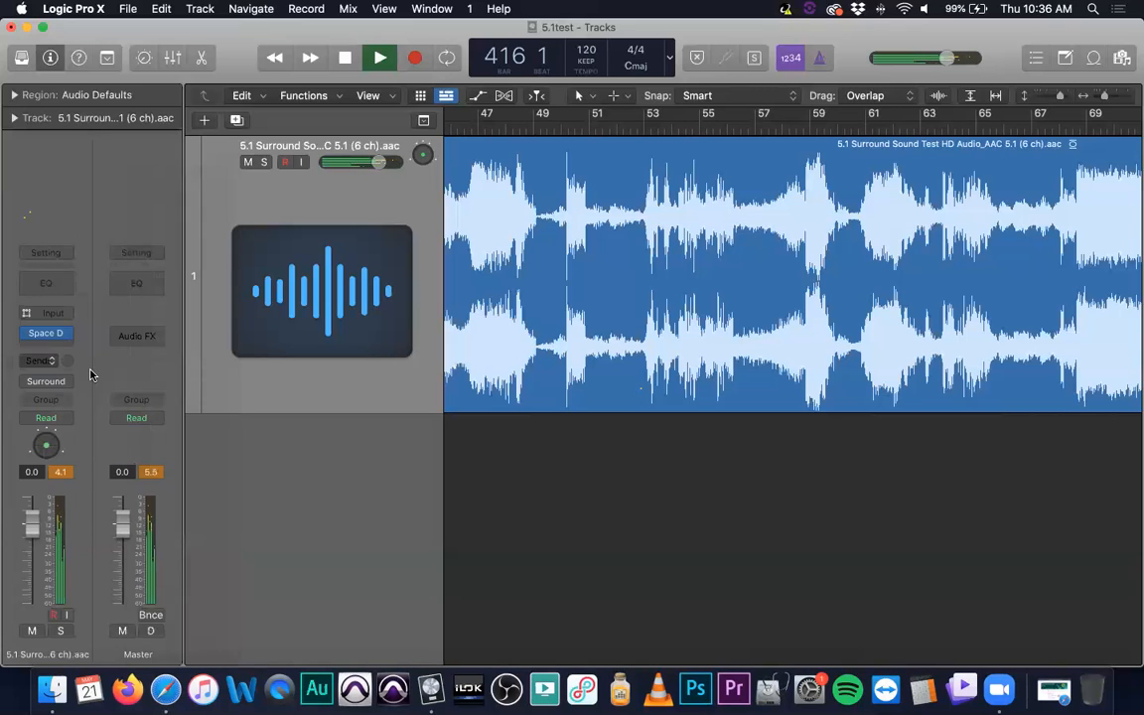
pyautogui.click(58, 351)
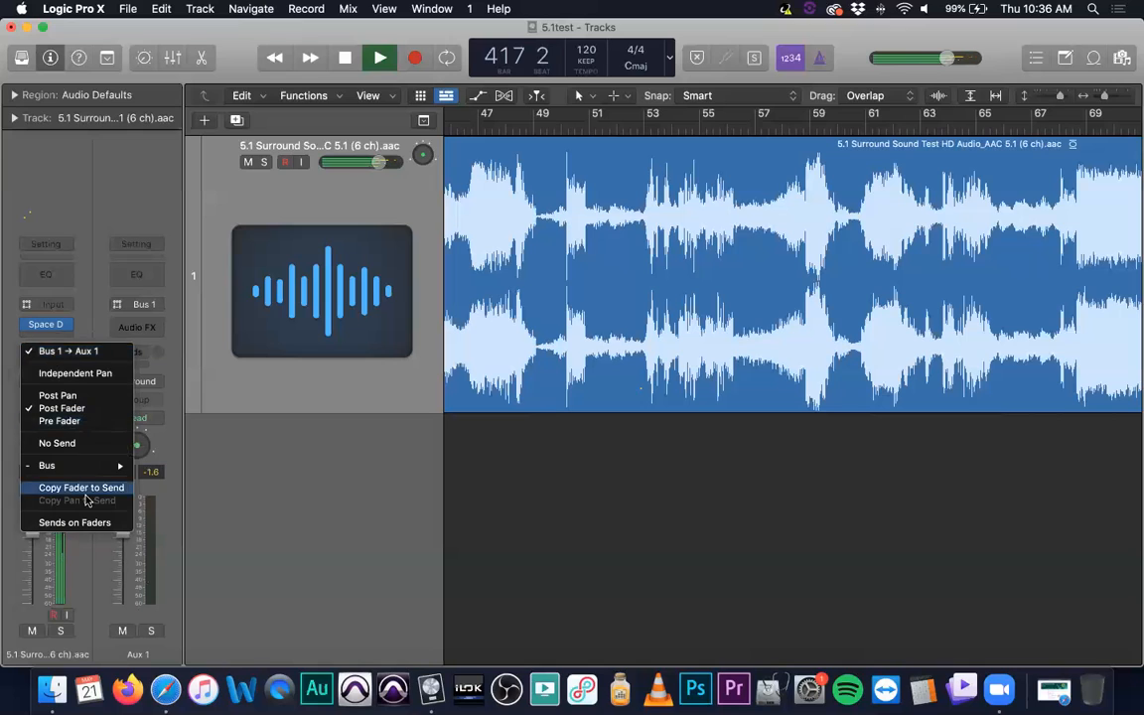
pyautogui.click(86, 523)
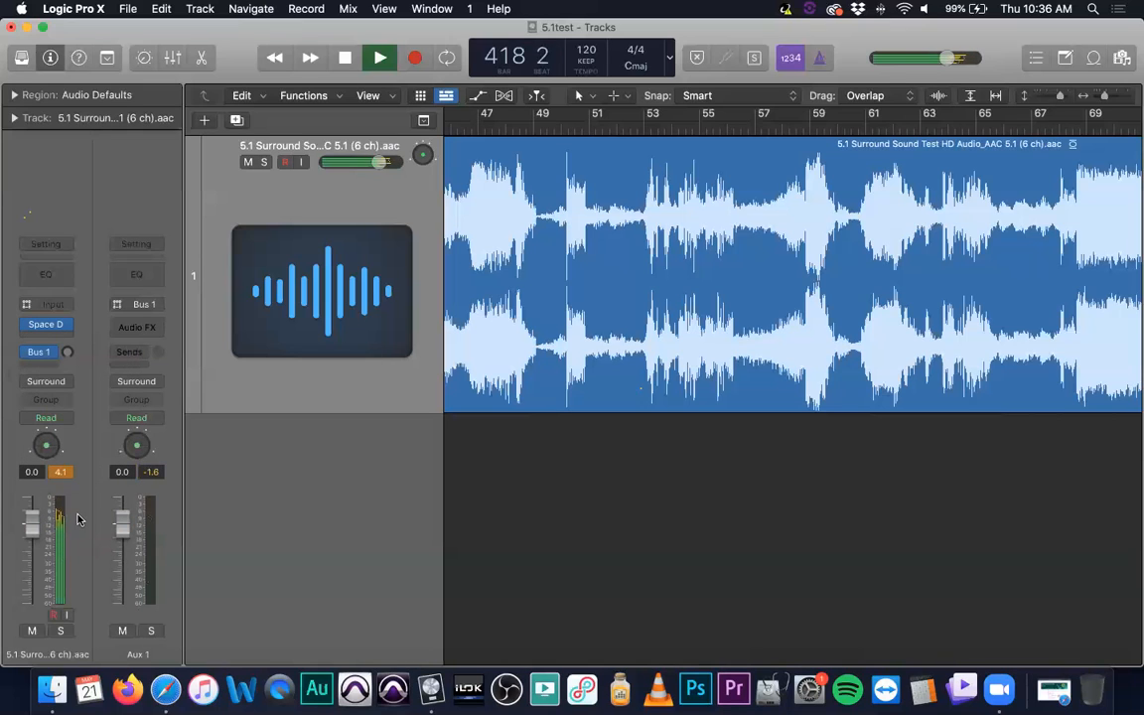
pyautogui.press('super+2')
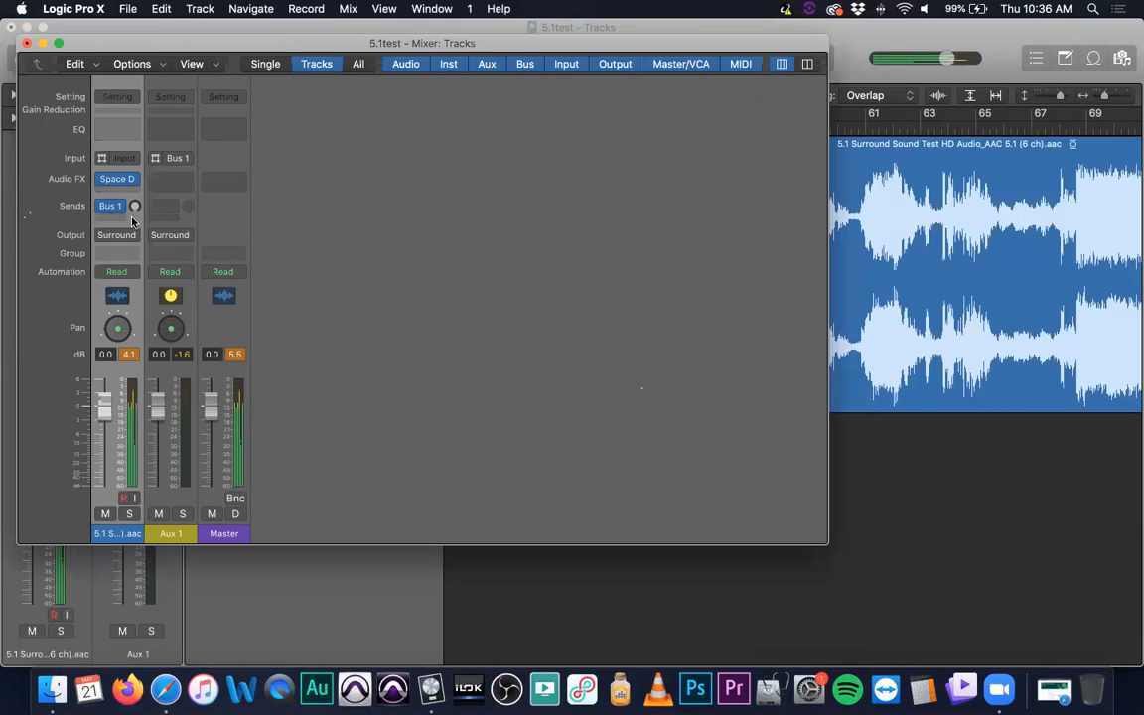
pyautogui.moveTo(135, 205); pyautogui.dragTo(133, 158)
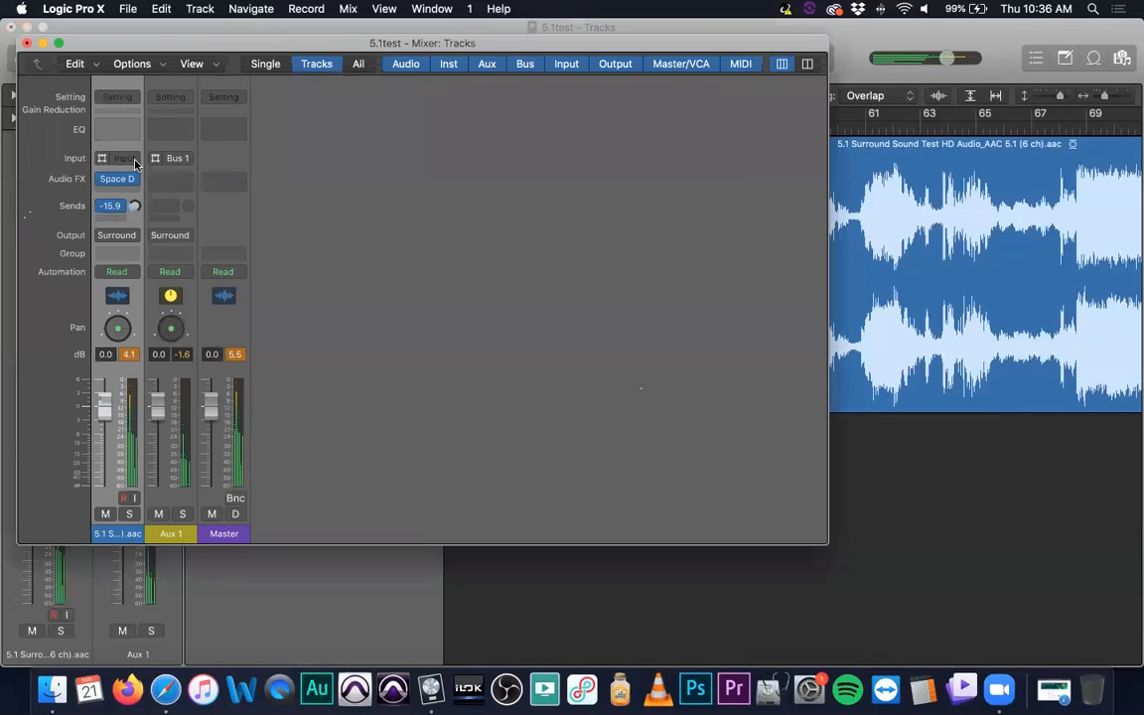
# - Clear the peak readings, delete the Aux 1 channel strip, and dismiss the Trend Micro protection notification
pyautogui.click(236, 355)
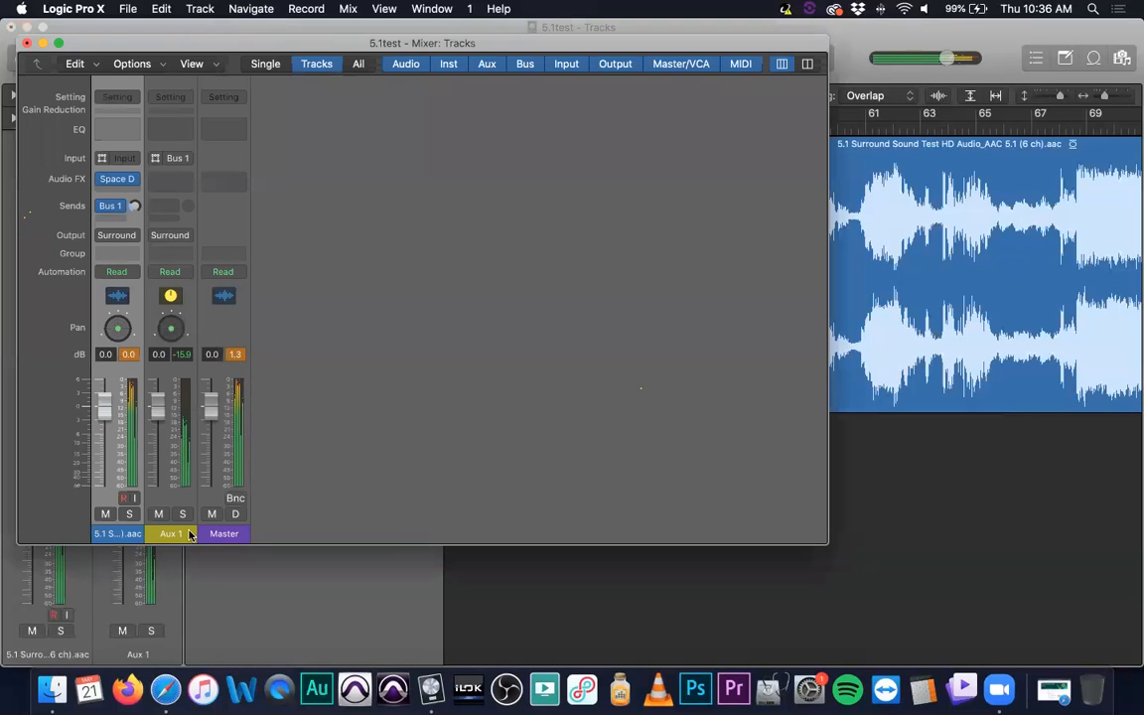
pyautogui.click(170, 502)
pyautogui.press('Delete')
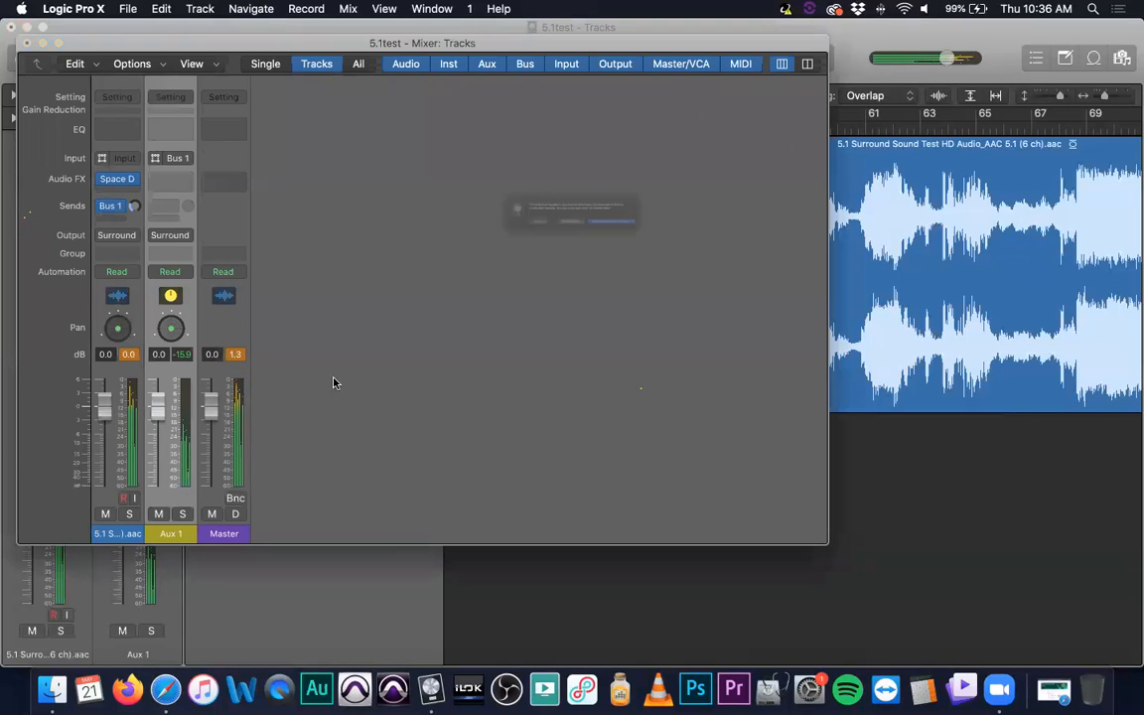
pyautogui.click(596, 248)
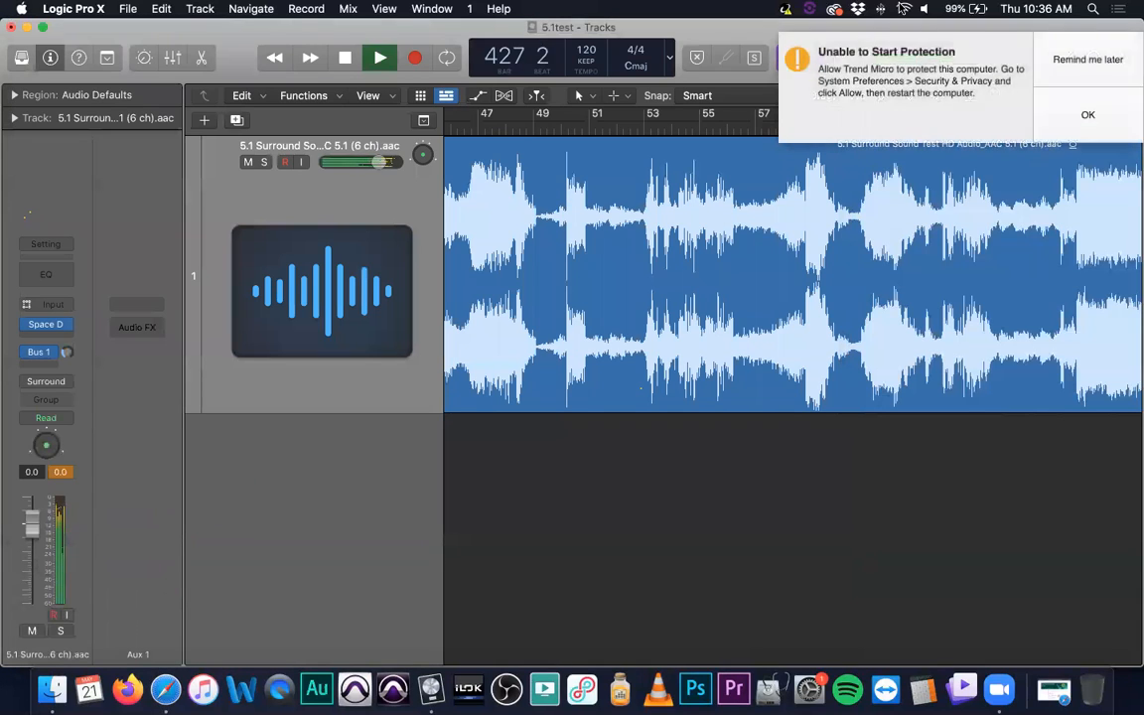
pyautogui.click(1102, 59)
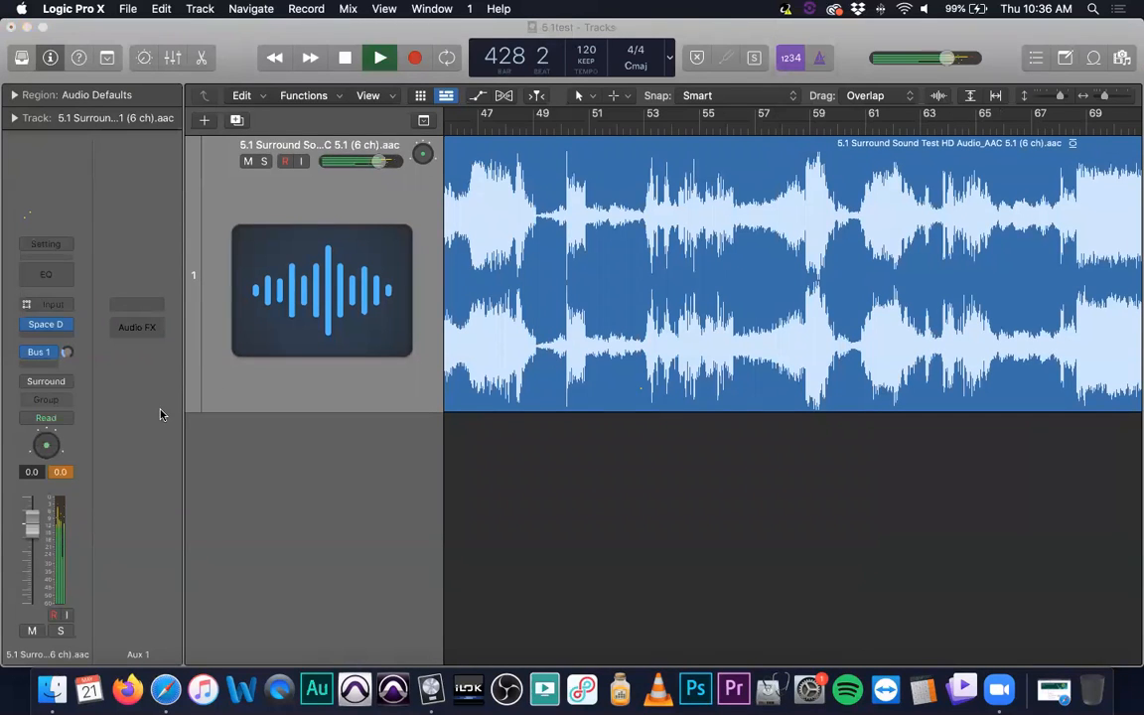
# - Switch the surround track's output to Stereo Output, adjust the system volume, and clear the output's peak reading
pyautogui.click(55, 384)
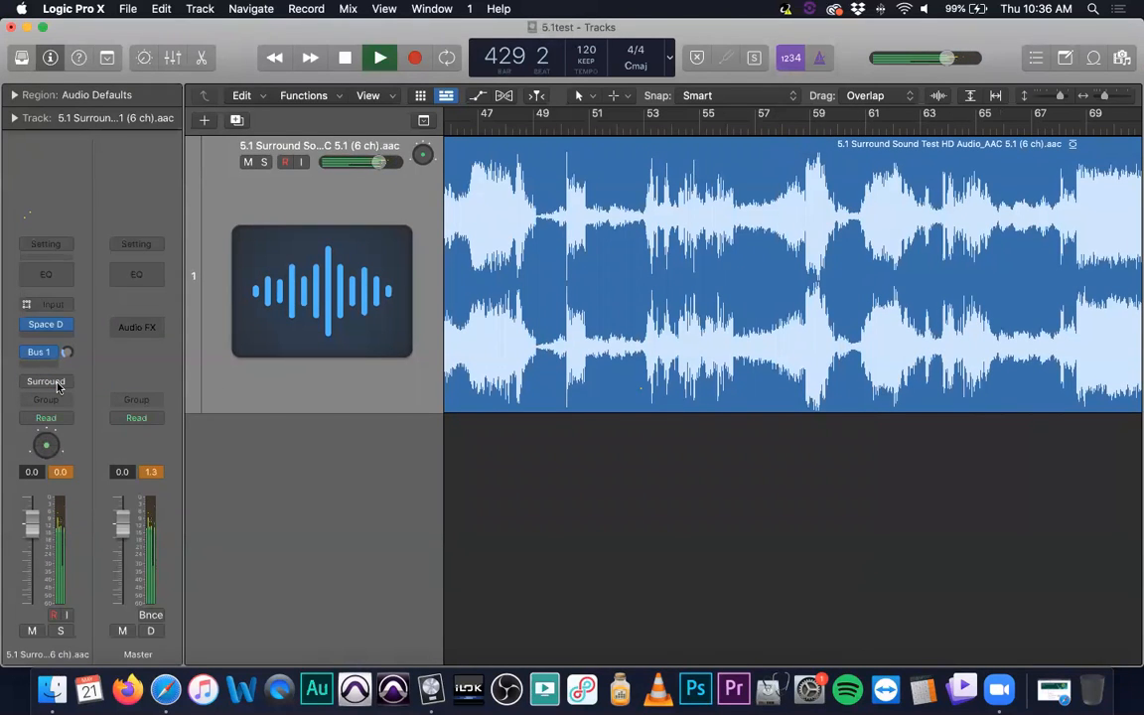
pyautogui.click(57, 386)
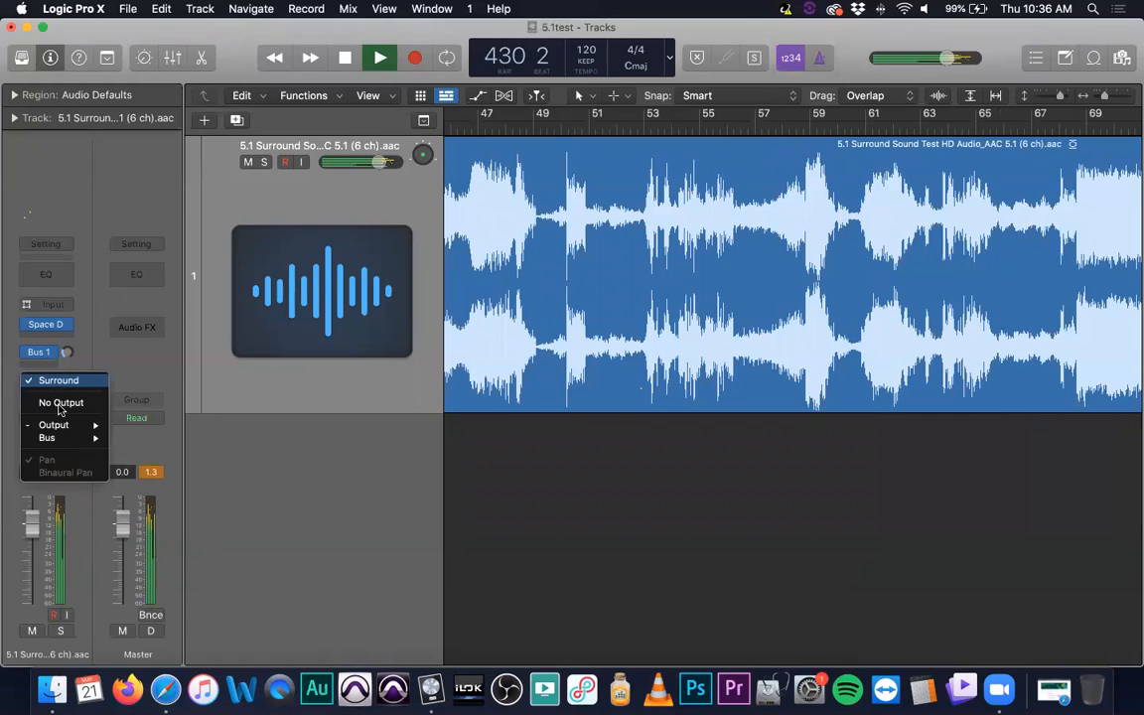
pyautogui.moveTo(72, 426)
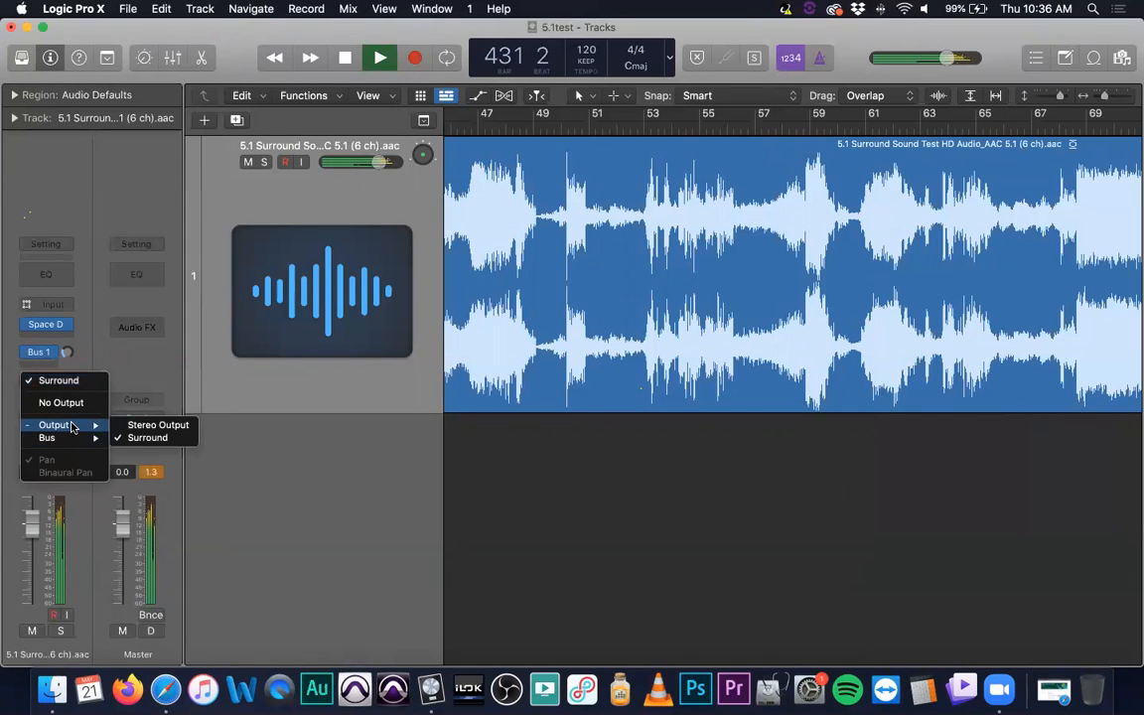
pyautogui.click(145, 425)
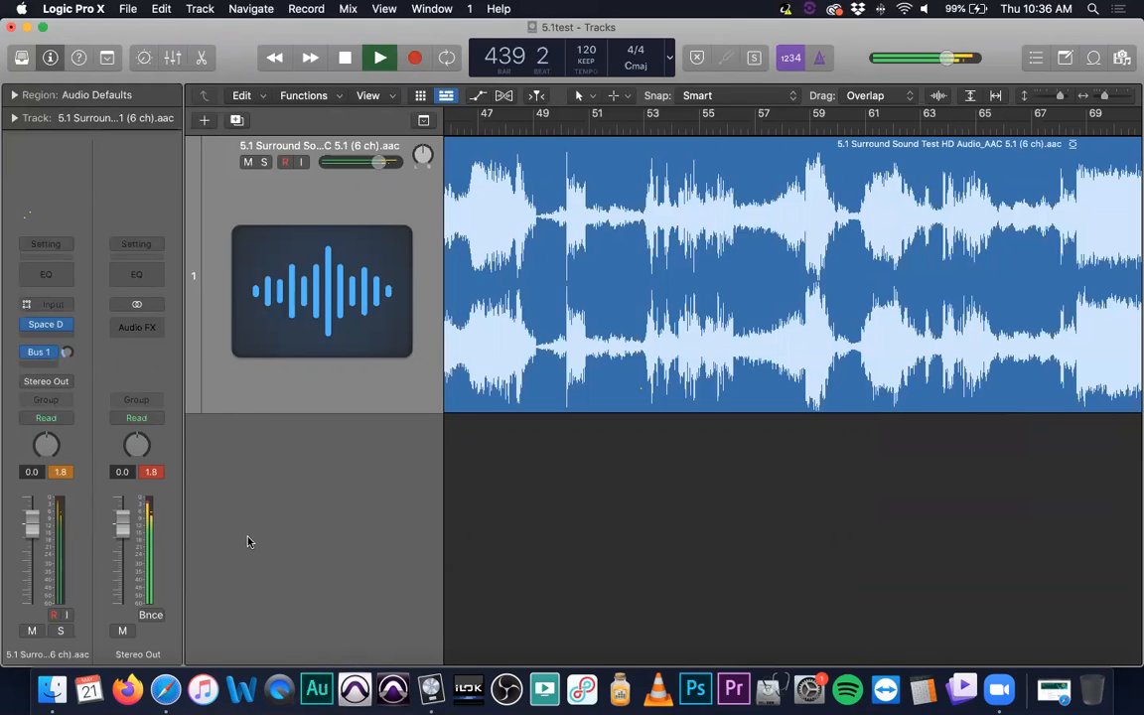
pyautogui.press('XF86AudioLowerVolume')
pyautogui.press('XF86AudioLowerVolume')
pyautogui.press('XF86AudioLowerVolume')
pyautogui.press('XF86AudioLowerVolume')
pyautogui.click(153, 473)
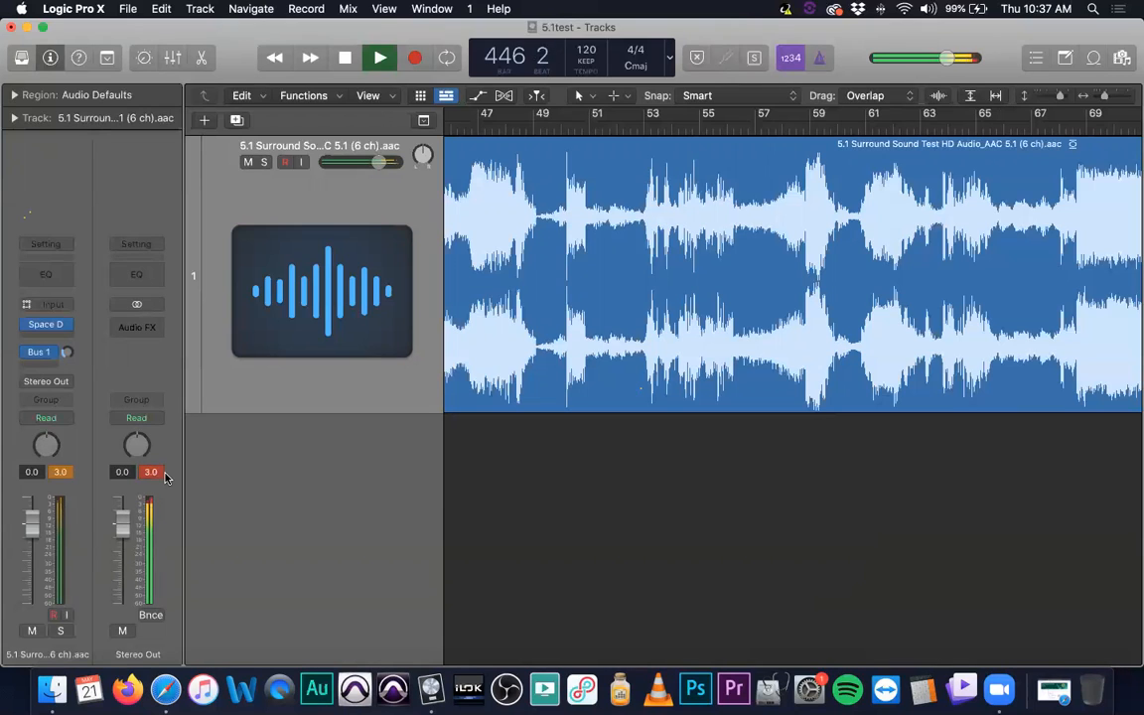
pyautogui.press('XF86AudioRaiseVolume')
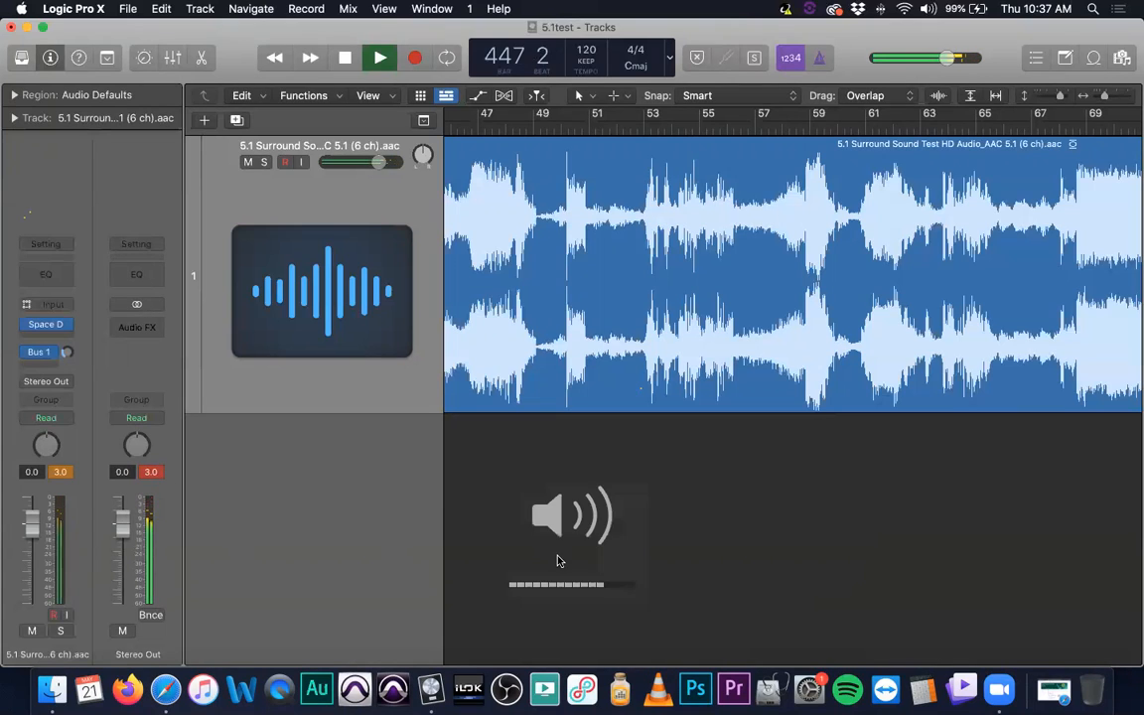
# - View the surround track's effect choices and route its output back to Surround
pyautogui.click(67, 326)
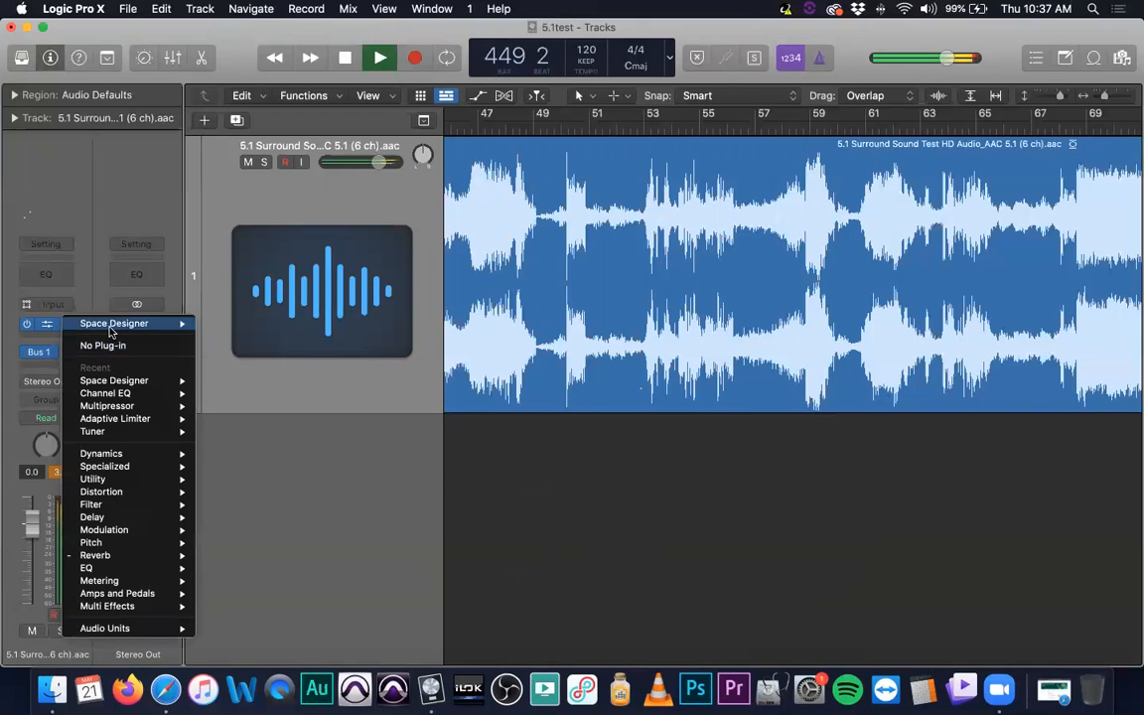
pyautogui.click(308, 520)
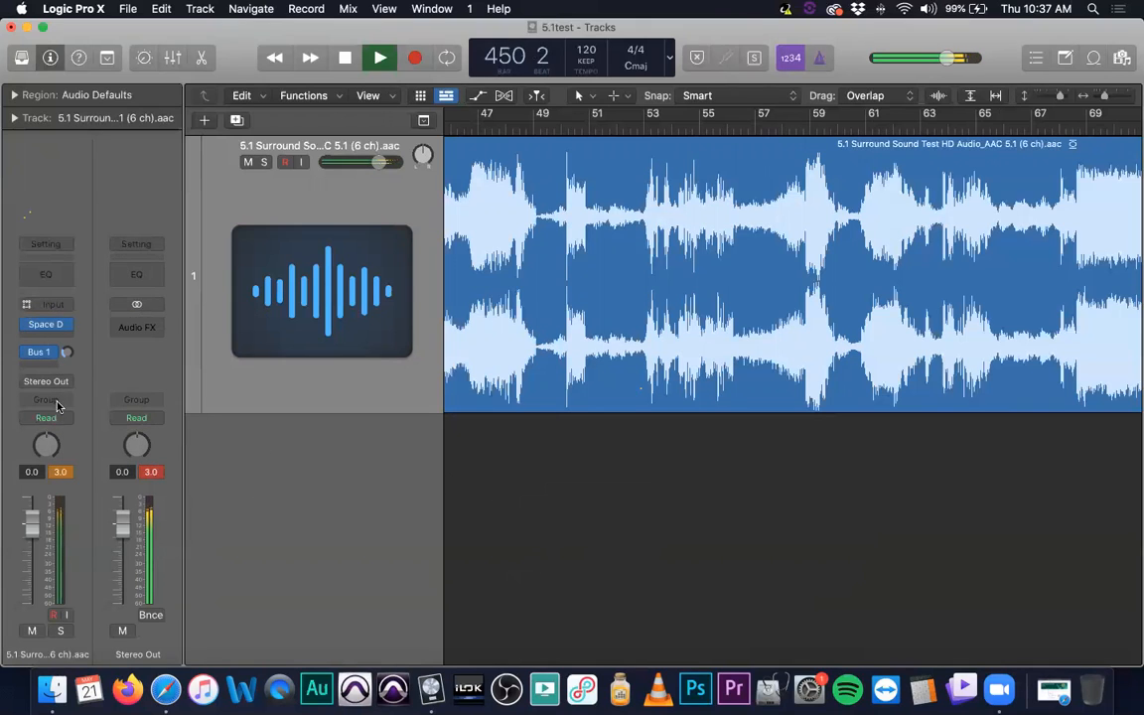
pyautogui.click(62, 381)
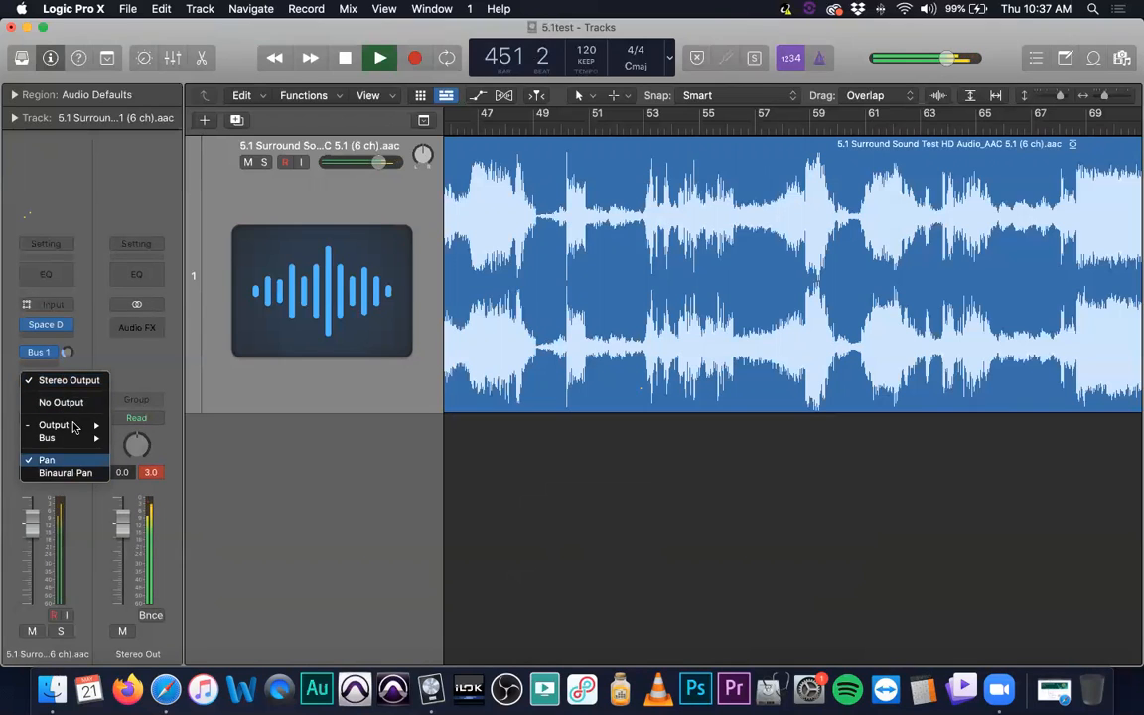
pyautogui.moveTo(79, 424)
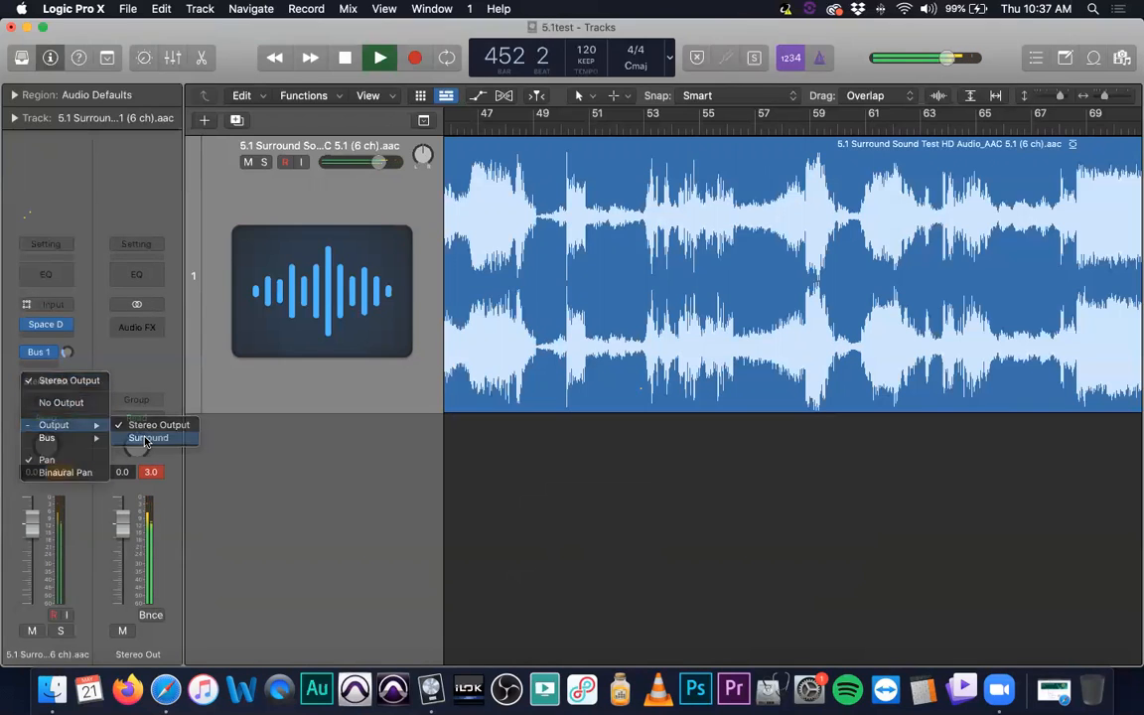
pyautogui.click(141, 439)
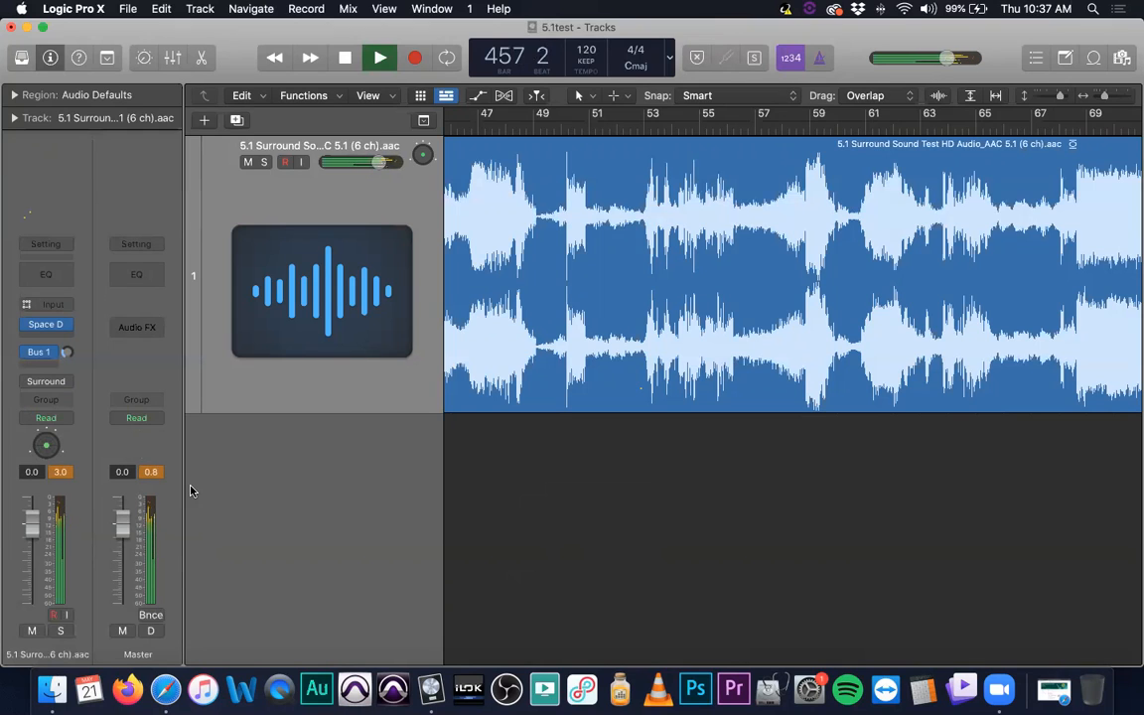
# - Stop playback, open the track's surround panner, and centre it at direction 0.0 and amount 0.00
pyautogui.press('space')
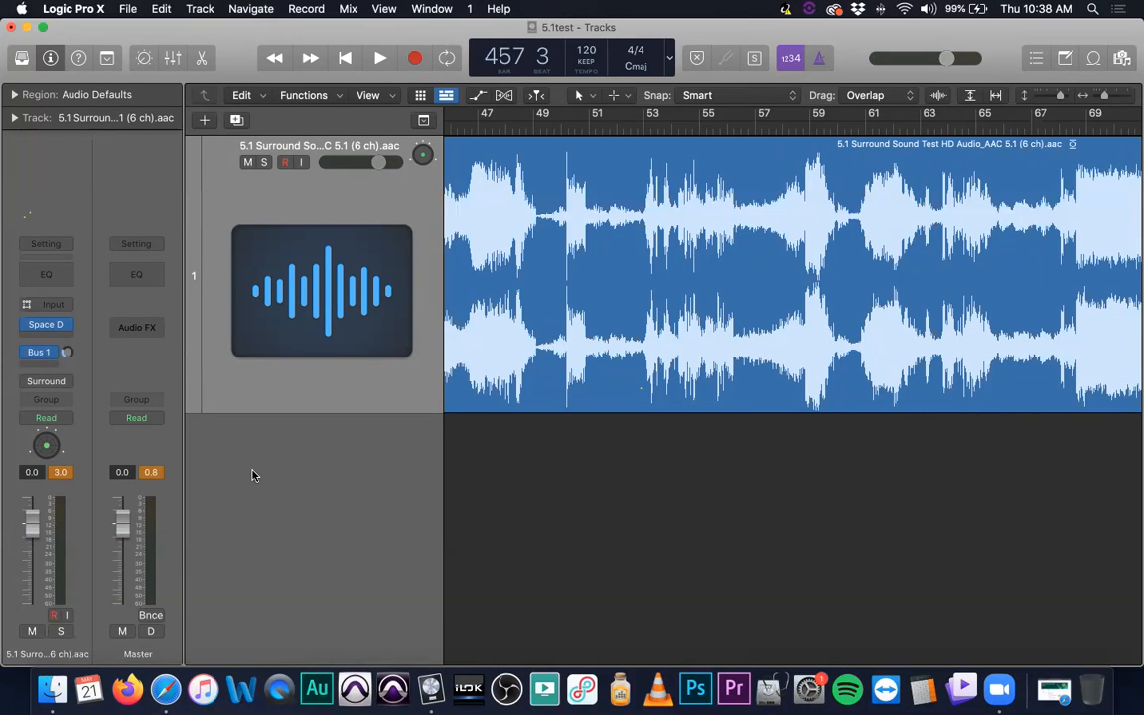
pyautogui.doubleClick(46, 444)
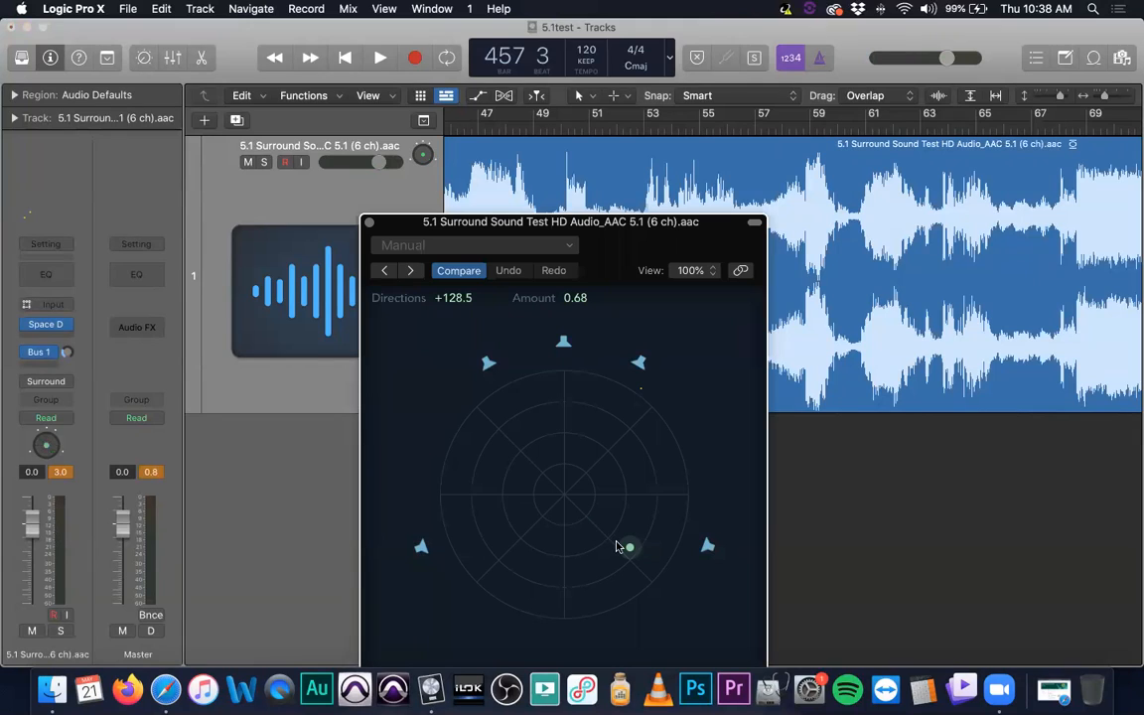
pyautogui.moveTo(630, 546); pyautogui.dragTo(550, 487)
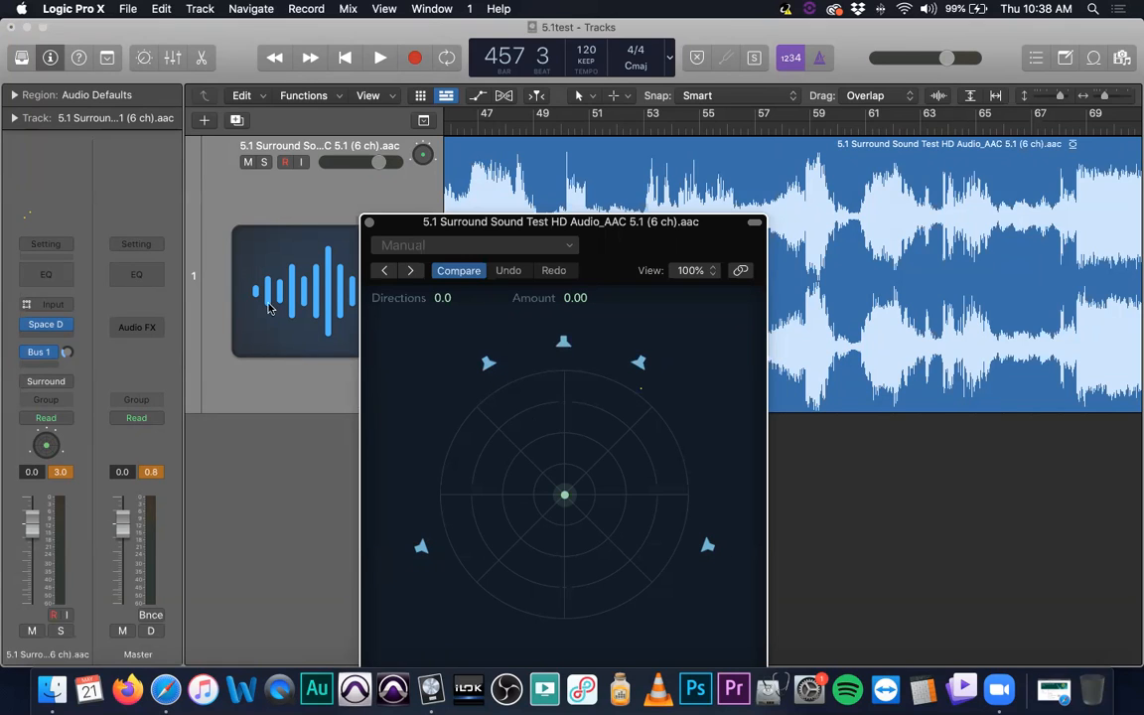
# - Open the audio preferences' output I/O assignments and move the window higher to show the surround routing
pyautogui.click(62, 8)
pyautogui.moveTo(85, 52)
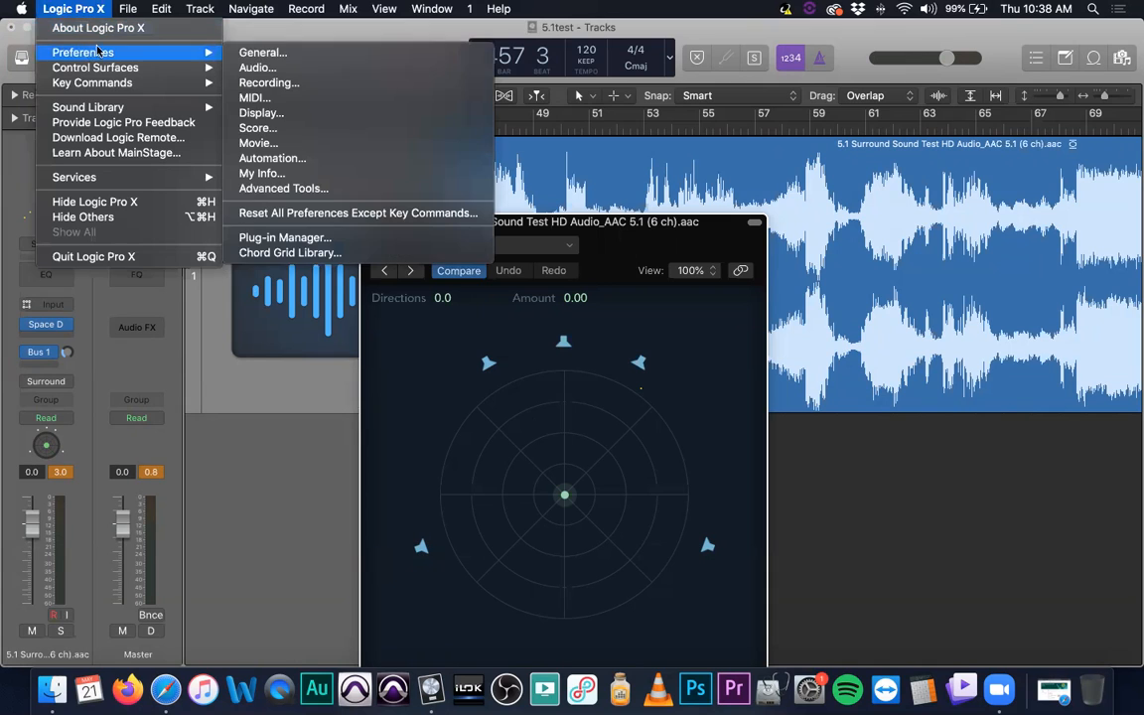
pyautogui.click(256, 68)
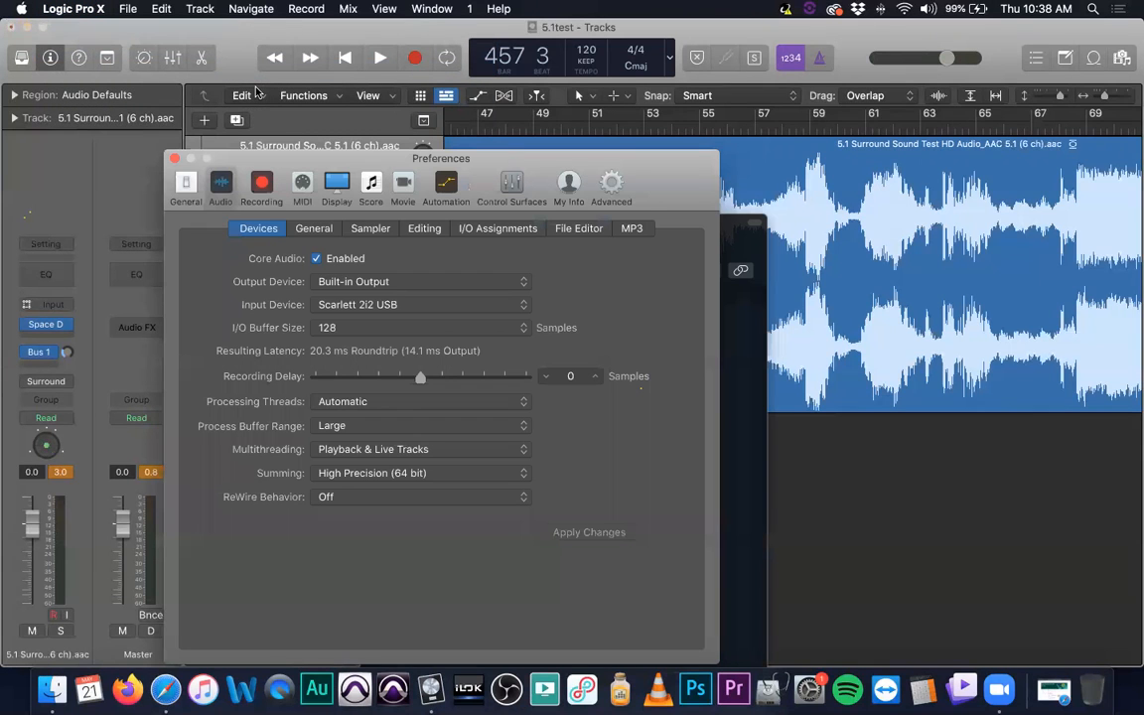
pyautogui.click(498, 232)
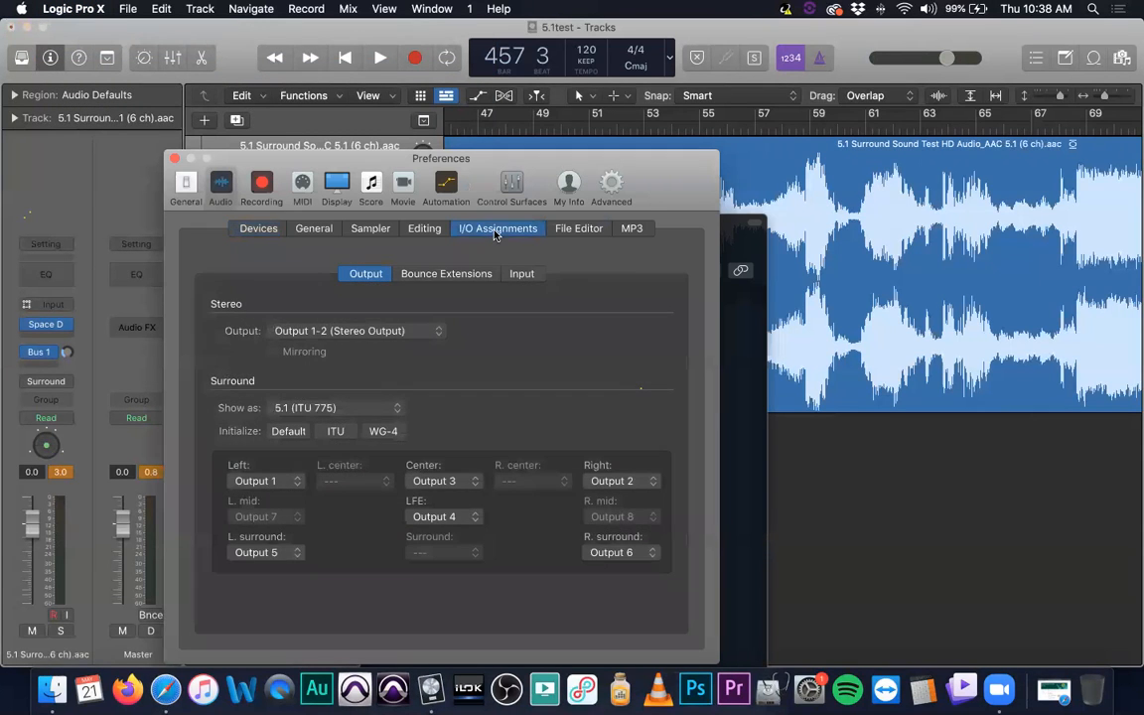
pyautogui.moveTo(327, 151); pyautogui.dragTo(374, 64)
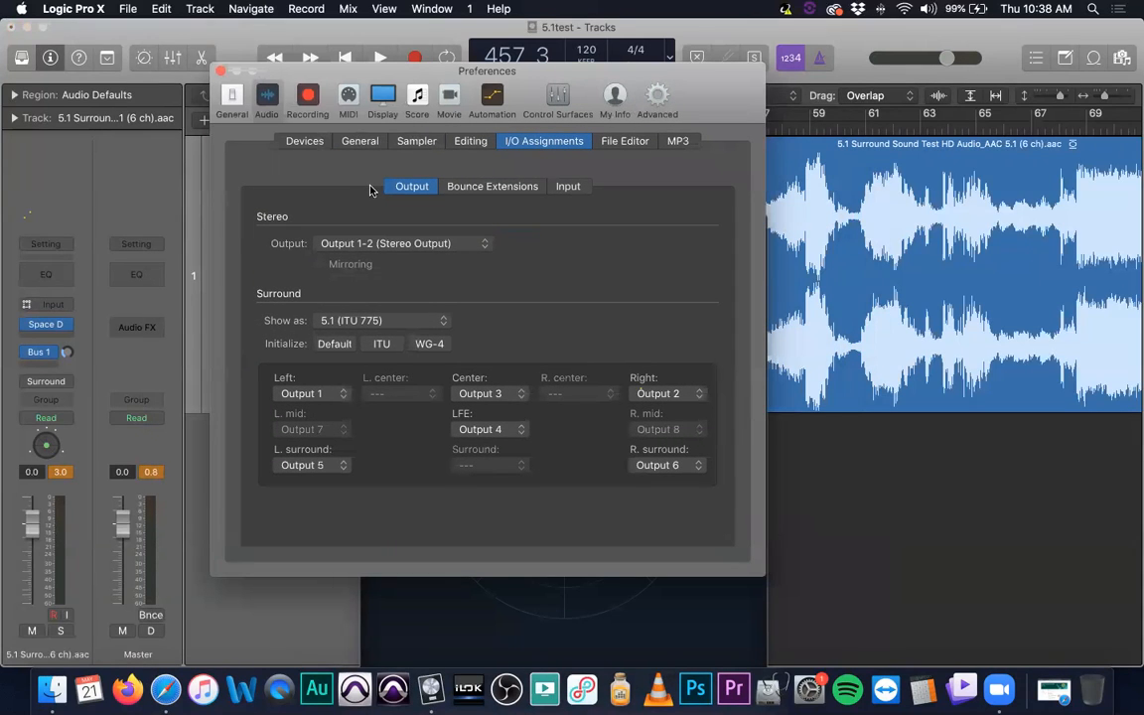
# - Review the available surround formats, initialize the output assignments with Default, and reinitialize them with ITU
pyautogui.click(372, 322)
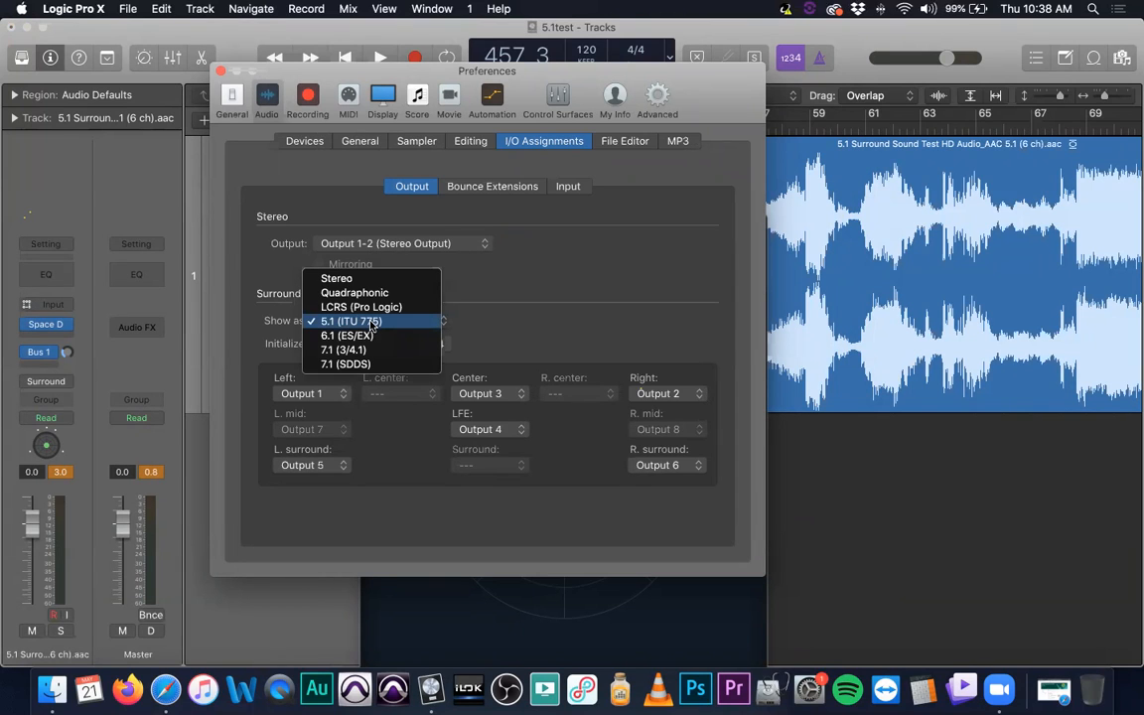
pyautogui.click(533, 329)
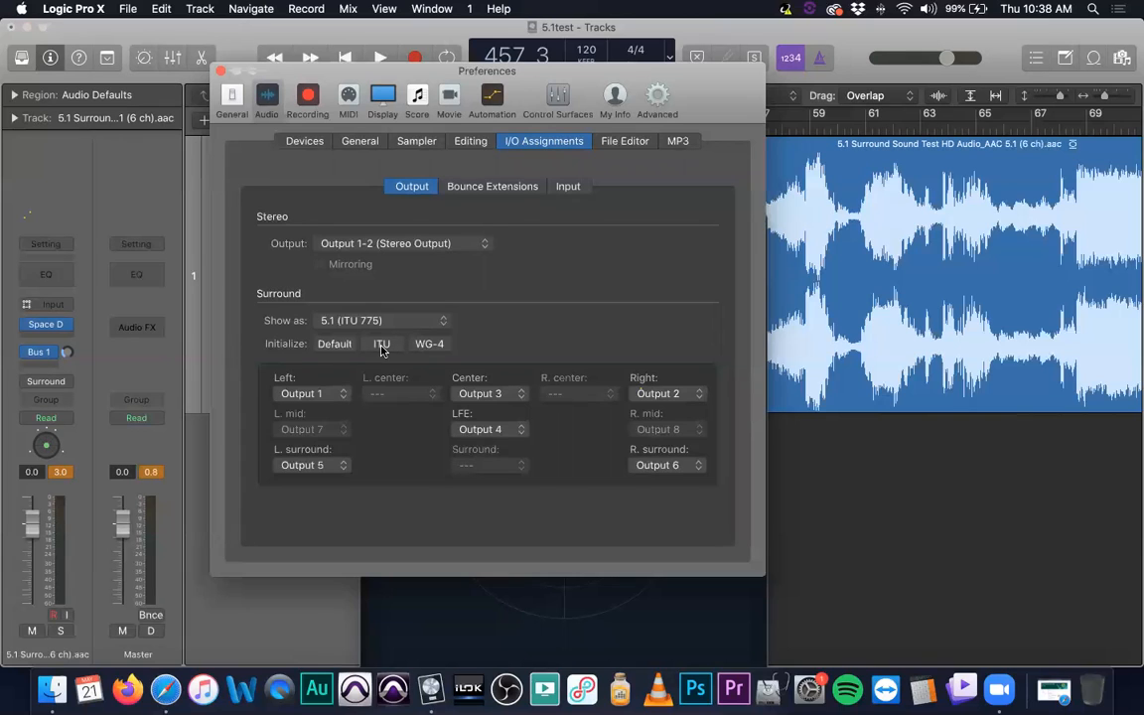
pyautogui.click(335, 343)
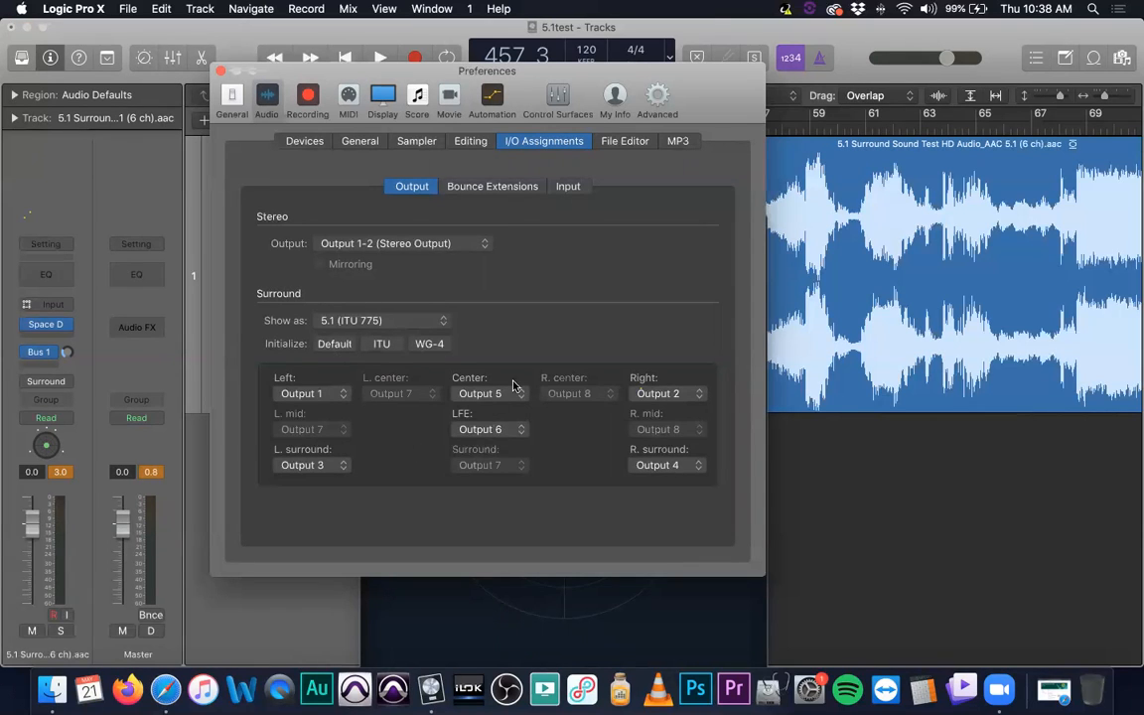
pyautogui.click(383, 343)
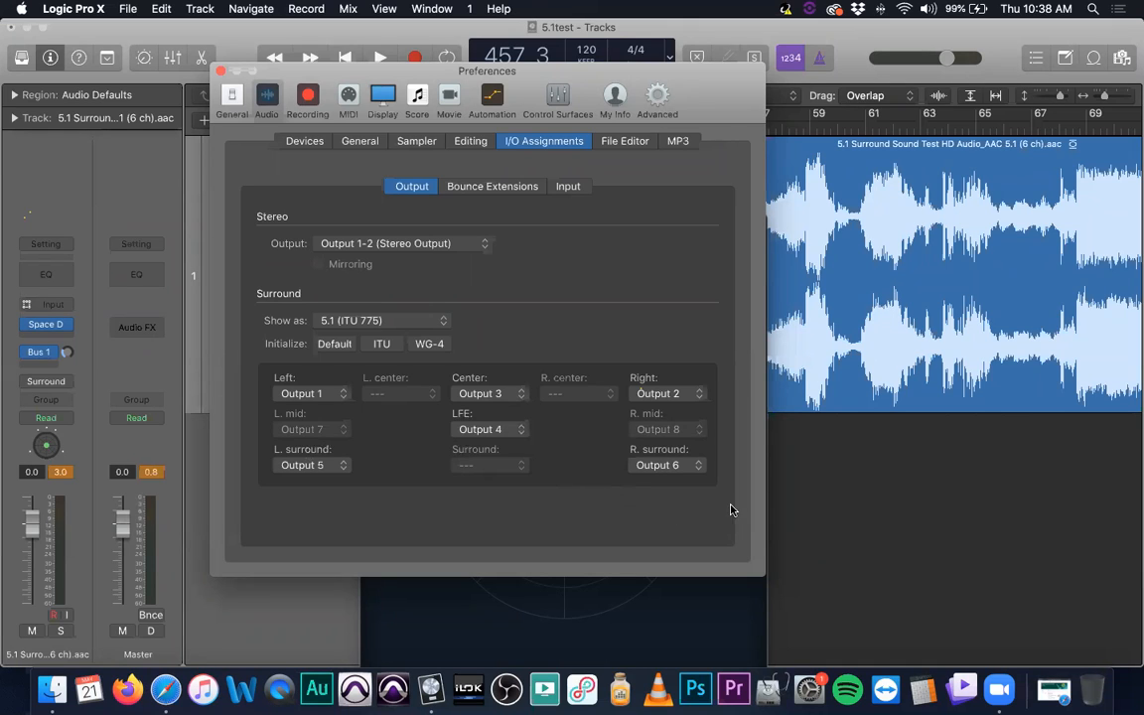
# - Assign the LFE channel to Output 6, left surround to Output 4, and right surround to Output 5
pyautogui.click(502, 437)
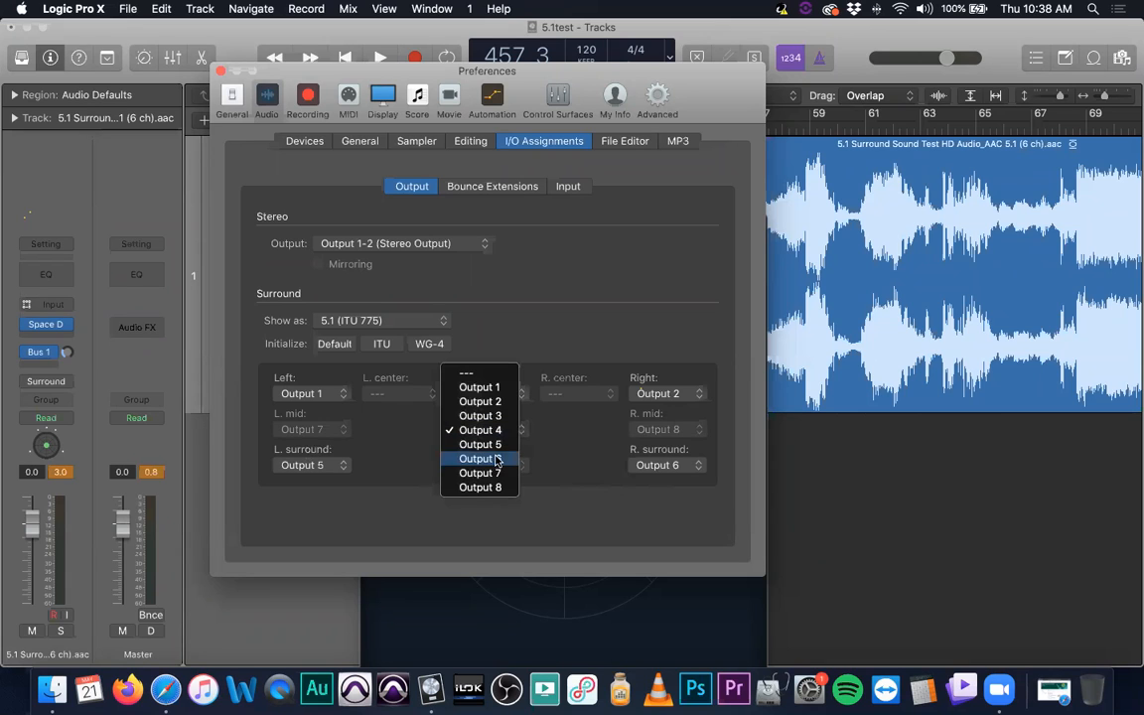
pyautogui.click(483, 459)
pyautogui.click(343, 466)
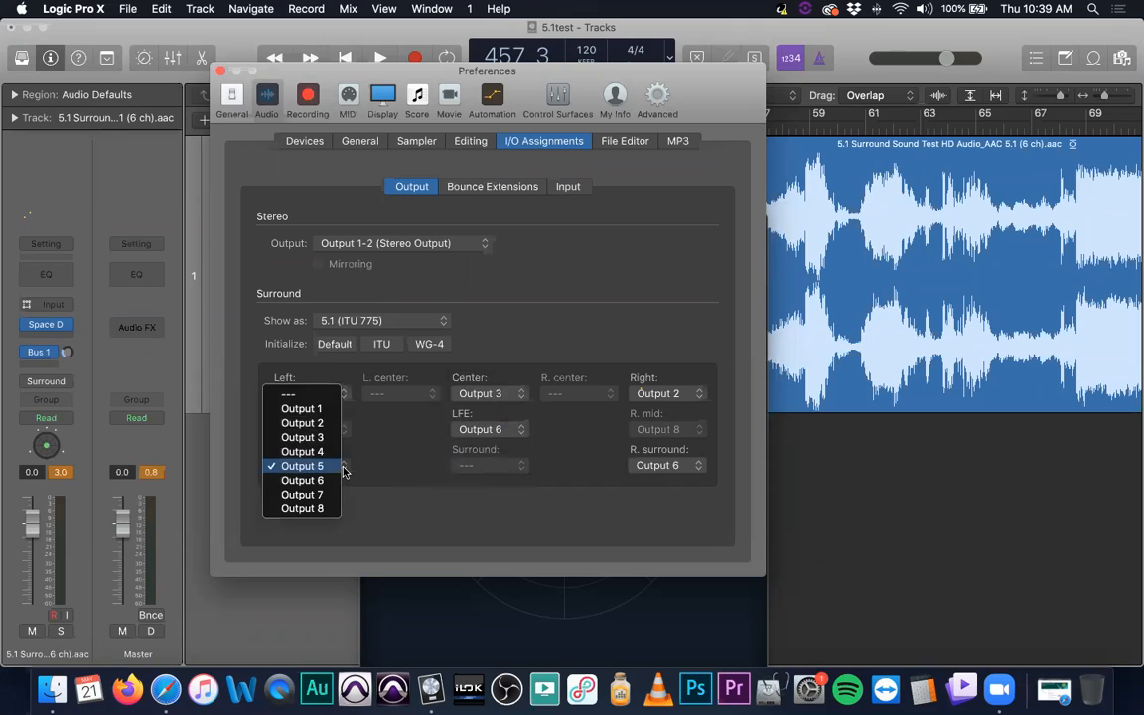
pyautogui.click(318, 449)
pyautogui.click(670, 466)
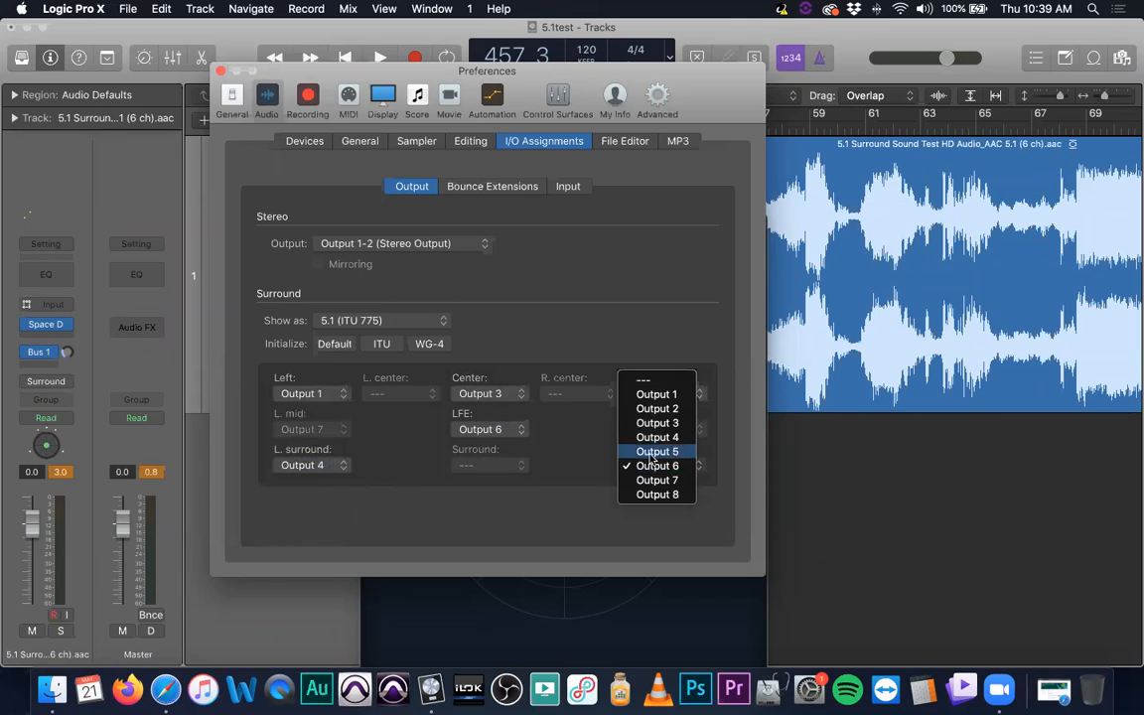
pyautogui.click(658, 448)
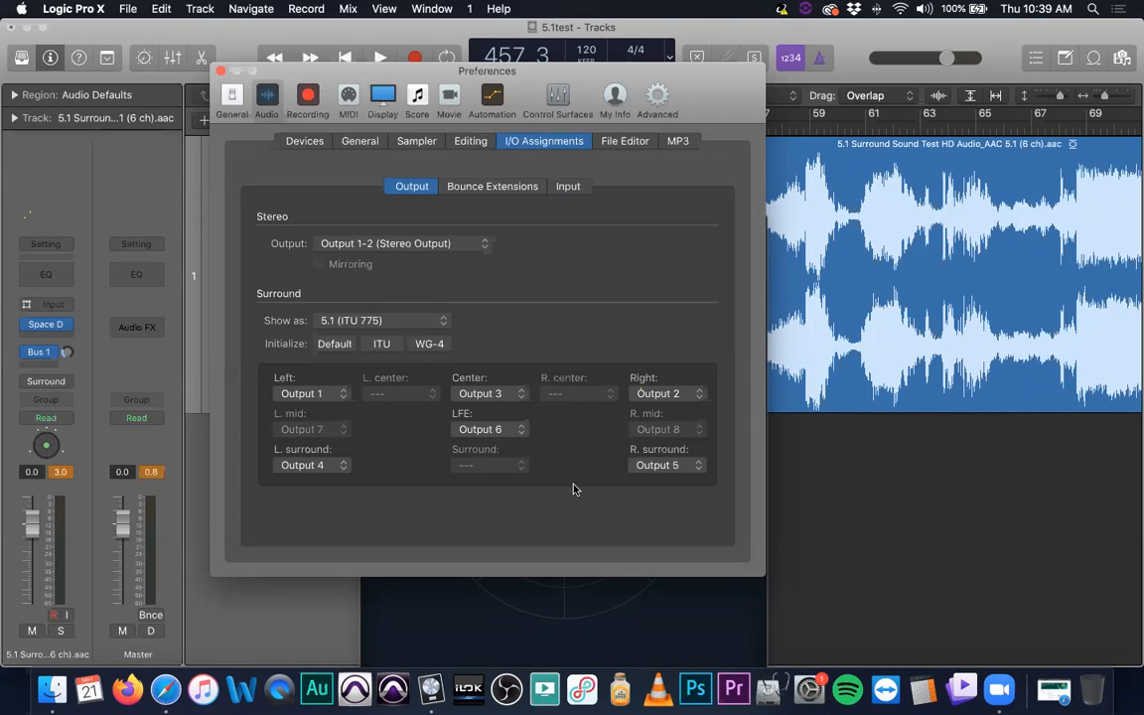
# - Move the project and preferences windows to expose the desktop and open the file info of the 5.1 Surround Sound Test .aac file
pyautogui.press('super+Tab')
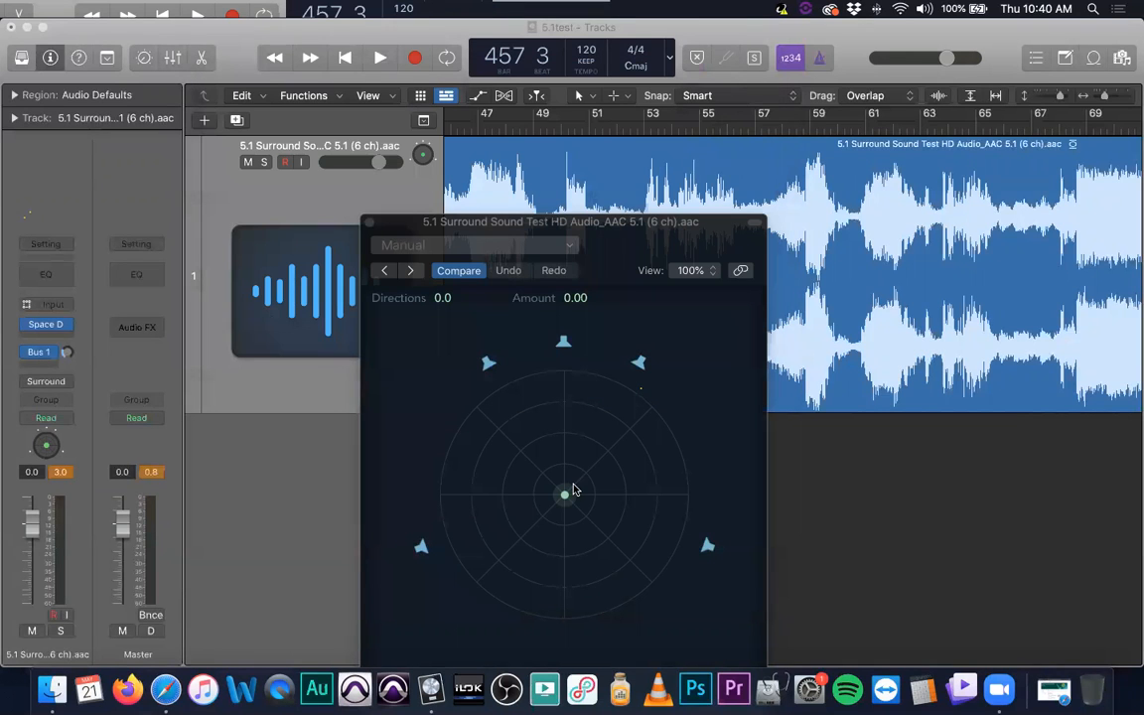
pyautogui.press('super+Tab')
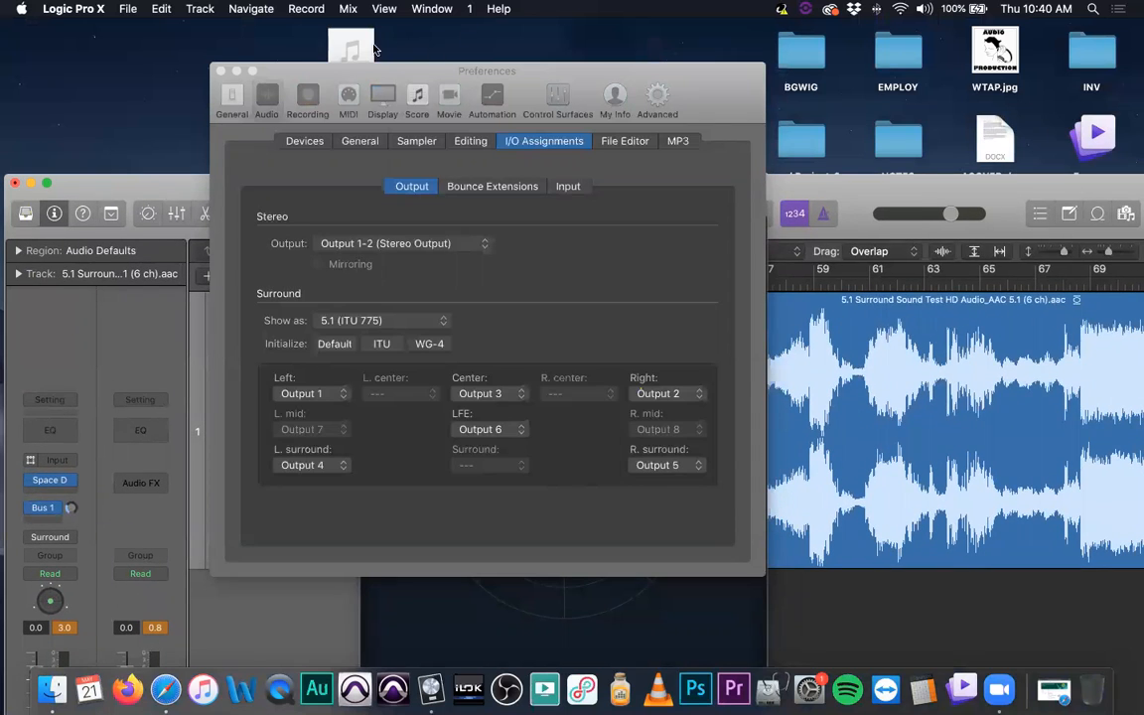
pyautogui.moveTo(285, 74); pyautogui.dragTo(273, 145)
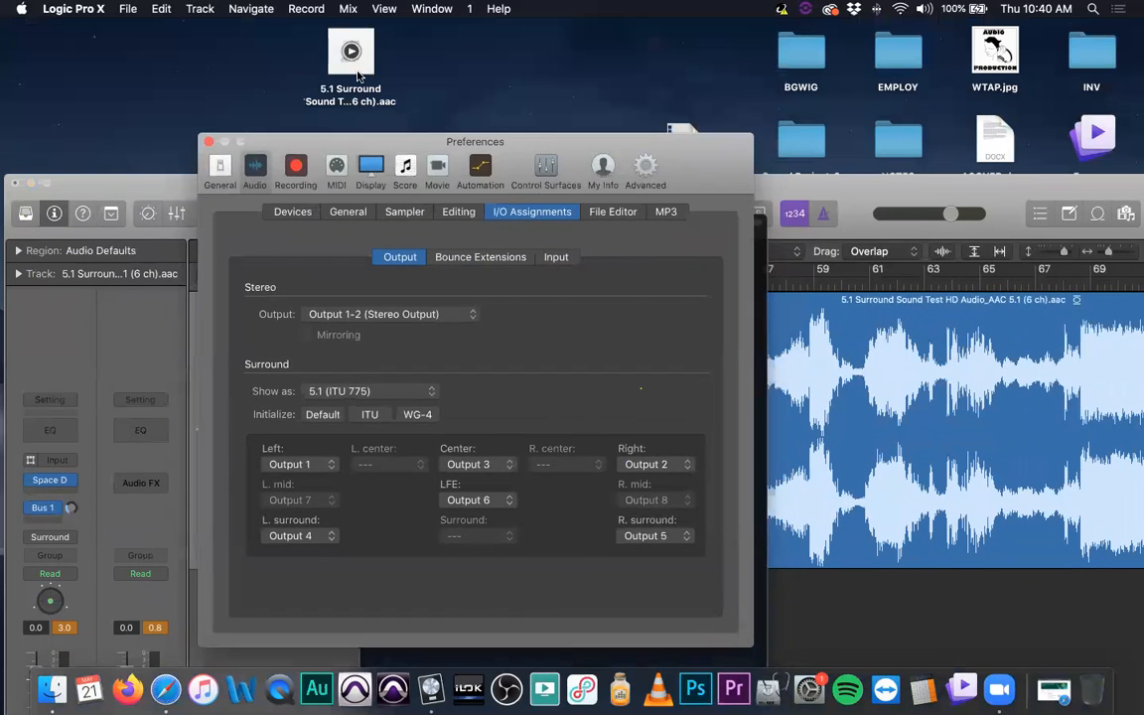
pyautogui.click(356, 72)
pyautogui.press('super+i')
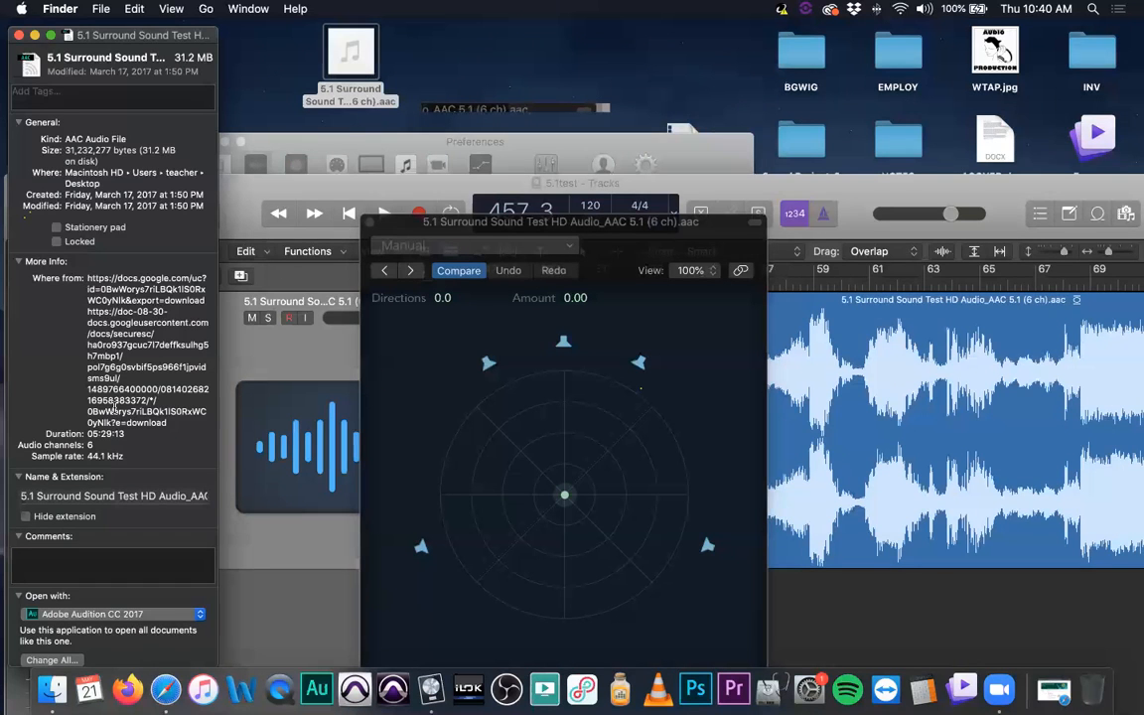
# - Examine the surround file's audio channels and sample rate, highlight the audio channels entry, and close its file info
pyautogui.scroll(-3, 104, 395)
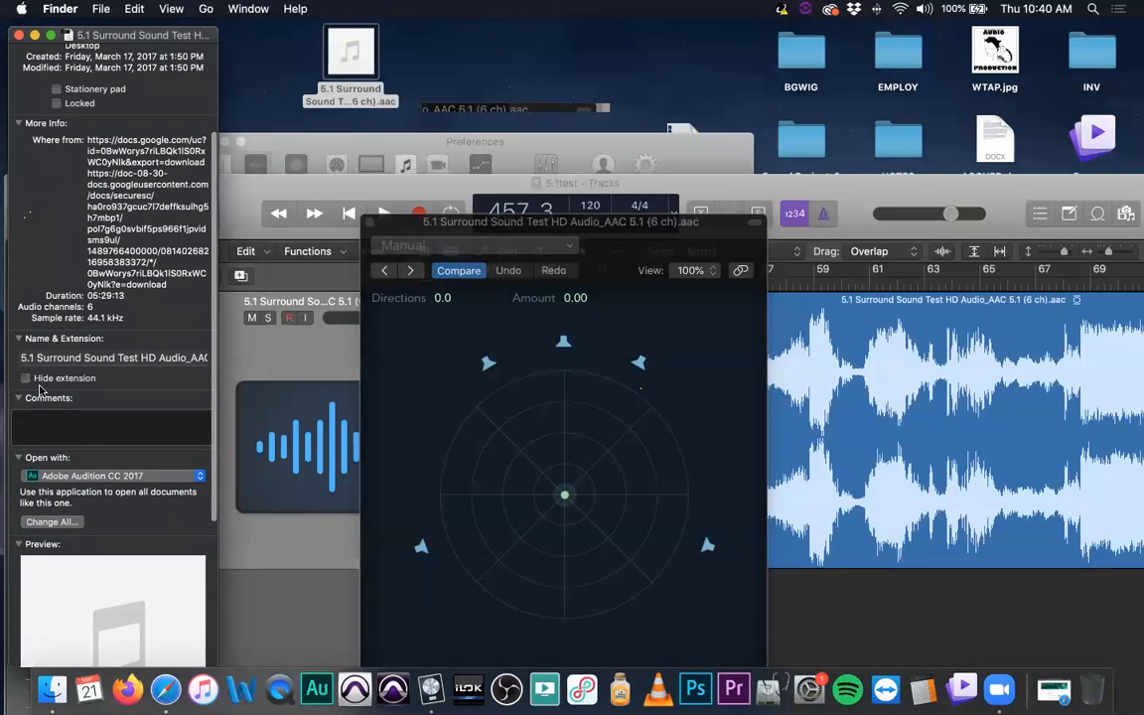
pyautogui.scroll(-4, 25, 417)
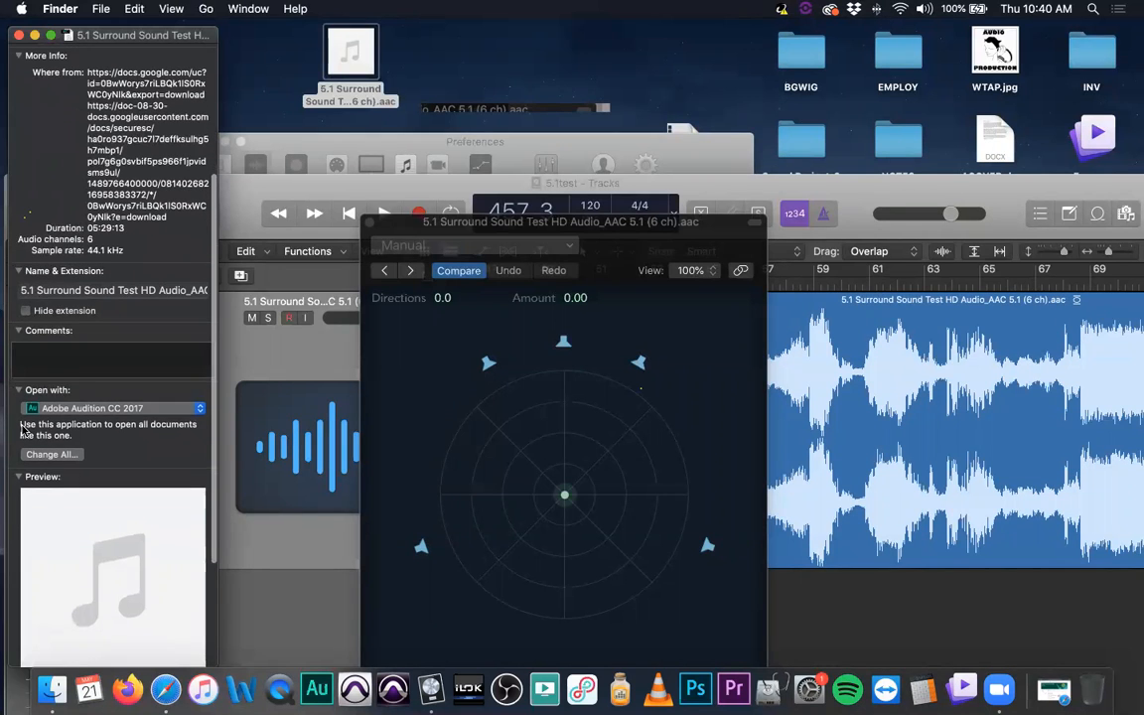
pyautogui.scroll(-2, 25, 430)
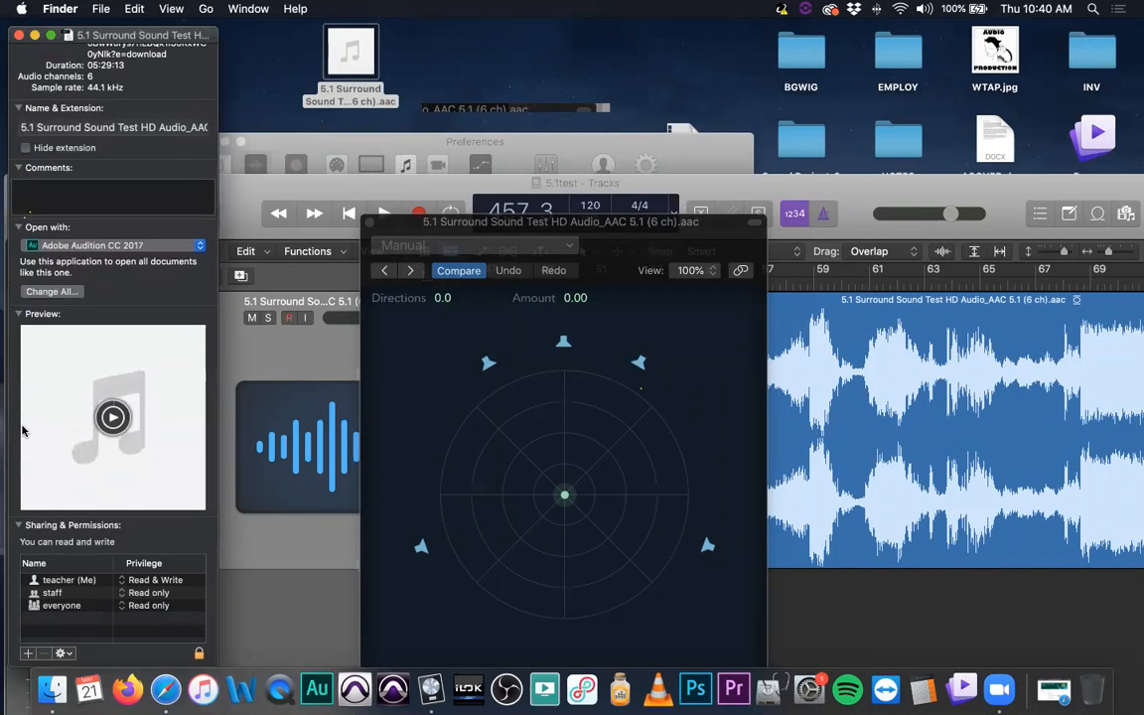
pyautogui.scroll(3, 82, 214)
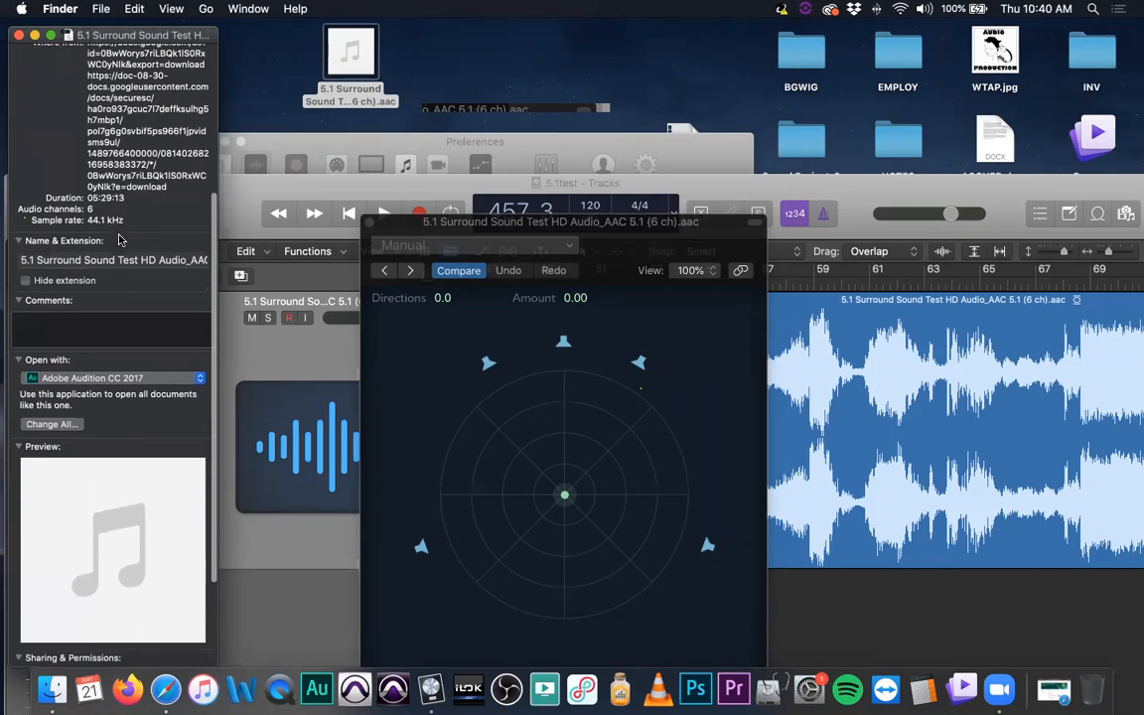
pyautogui.moveTo(18, 206); pyautogui.dragTo(99, 205)
pyautogui.click(97, 207)
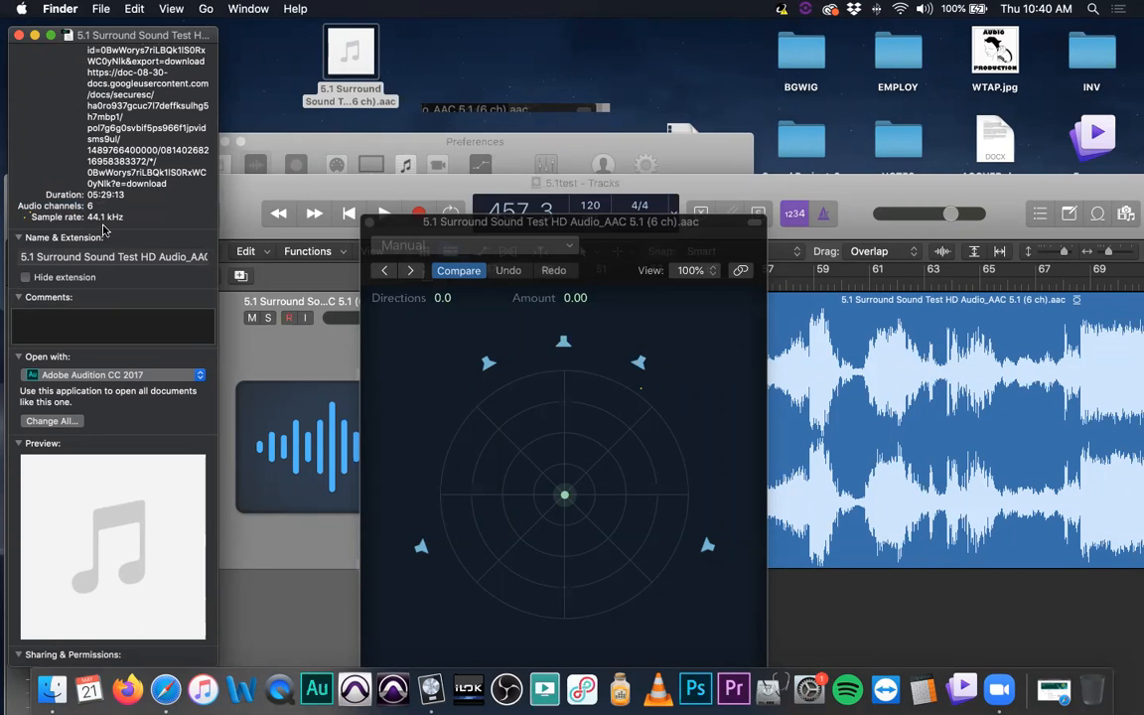
pyautogui.scroll(5, 95, 210)
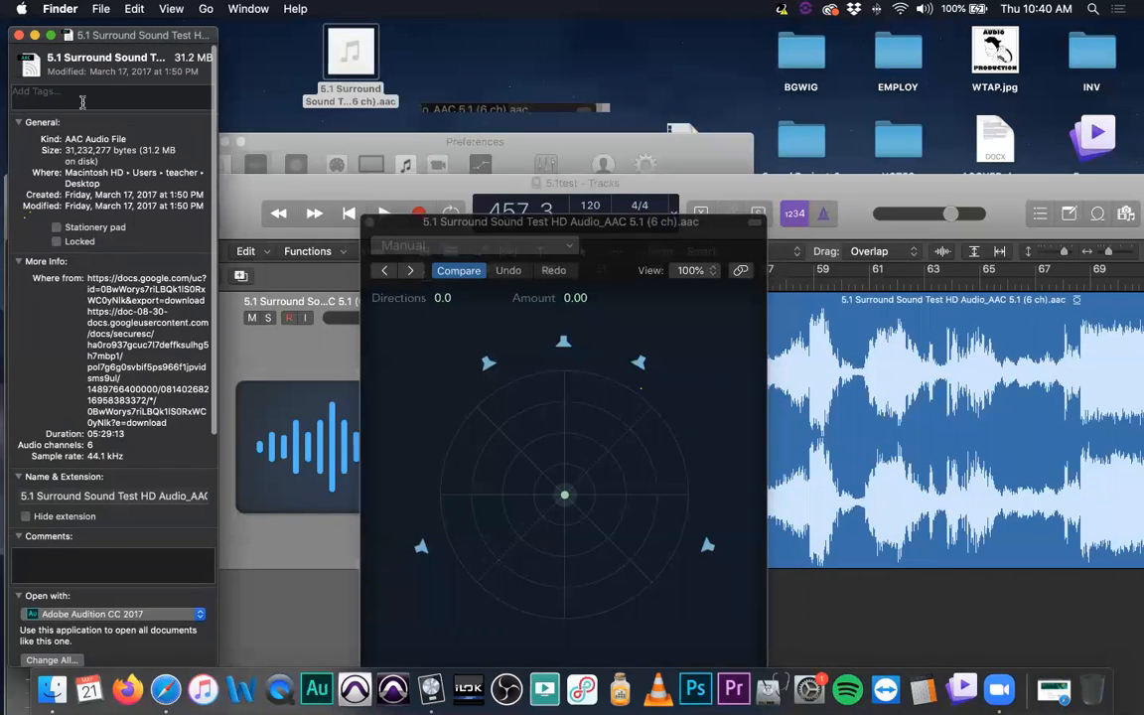
pyautogui.click(17, 36)
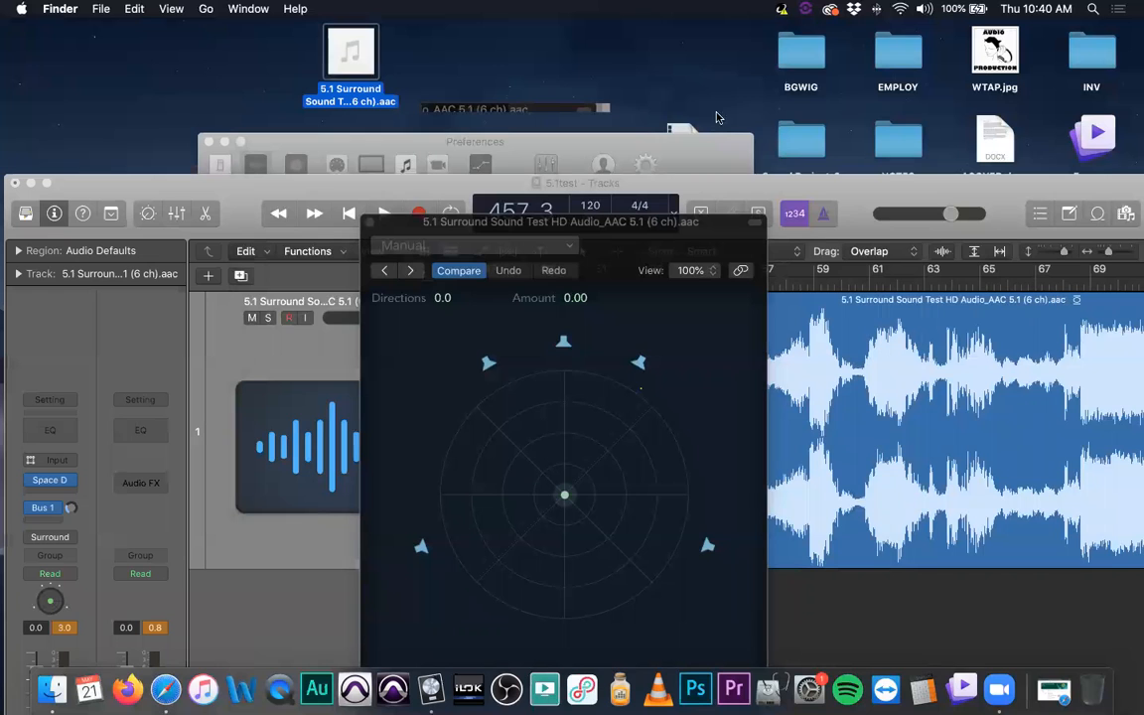
# - Open the Spidermanhomecoming video's file info and try its copied source address in a new Safari tab, closing that tab when done
pyautogui.press('super+i')
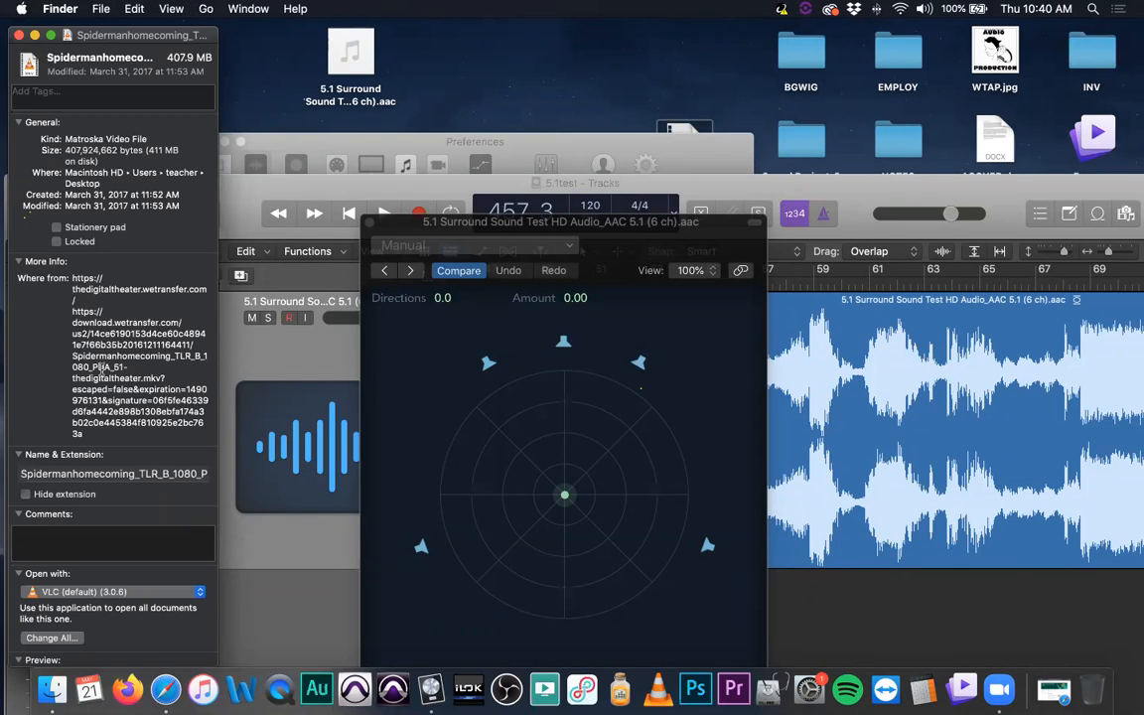
pyautogui.moveTo(72, 279); pyautogui.dragTo(114, 437)
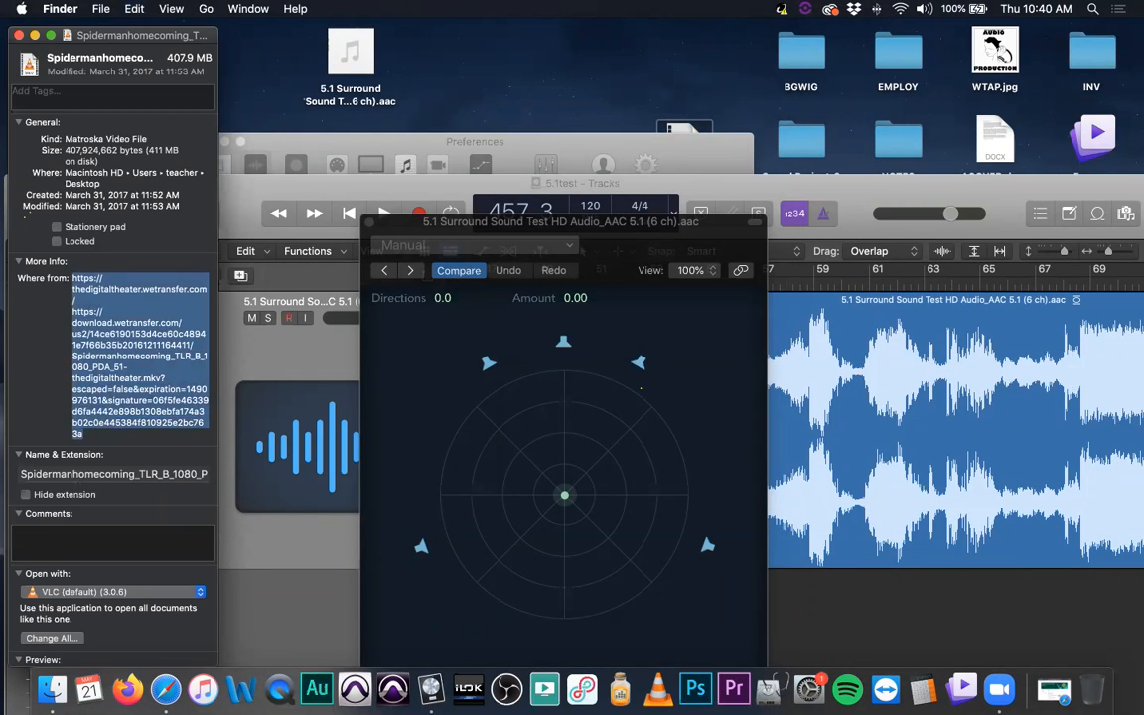
pyautogui.click(165, 689)
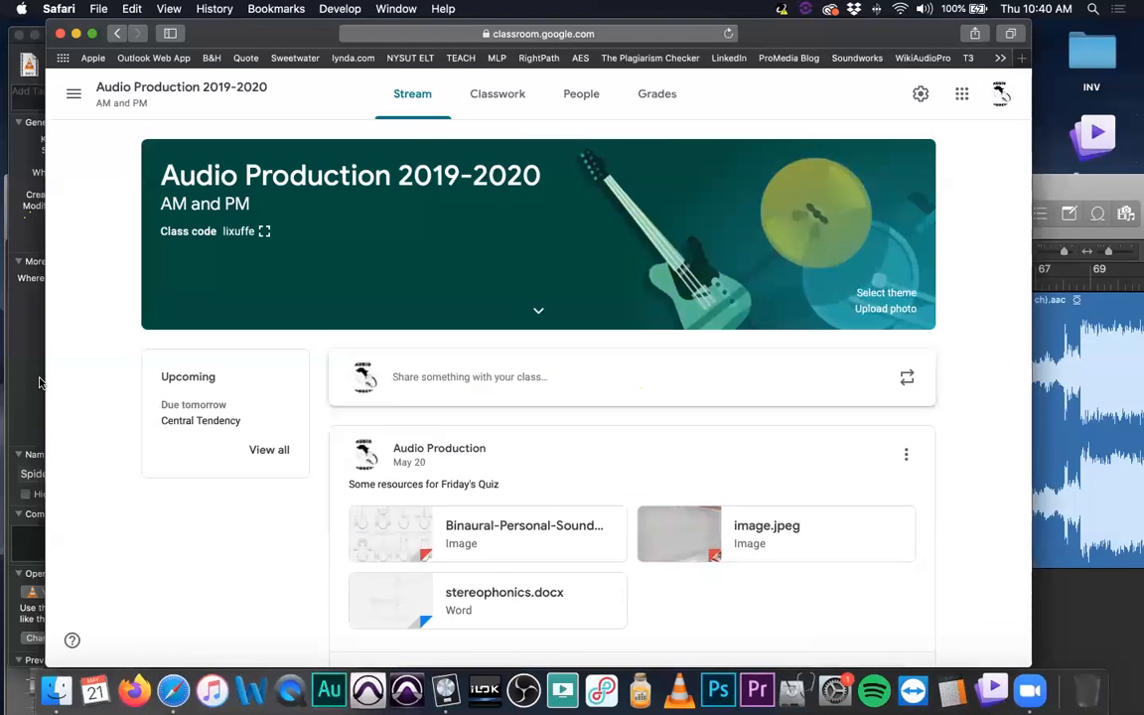
pyautogui.press('super+t')
pyautogui.press('super+v')
pyautogui.press('Return')
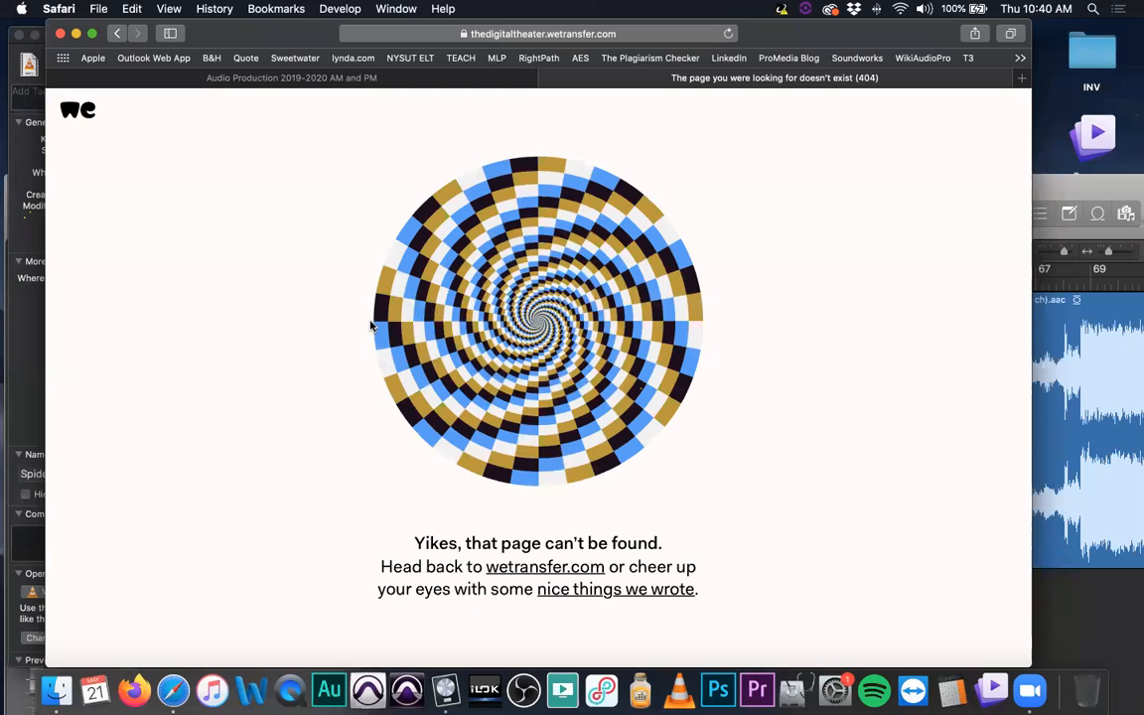
pyautogui.press('super+w')
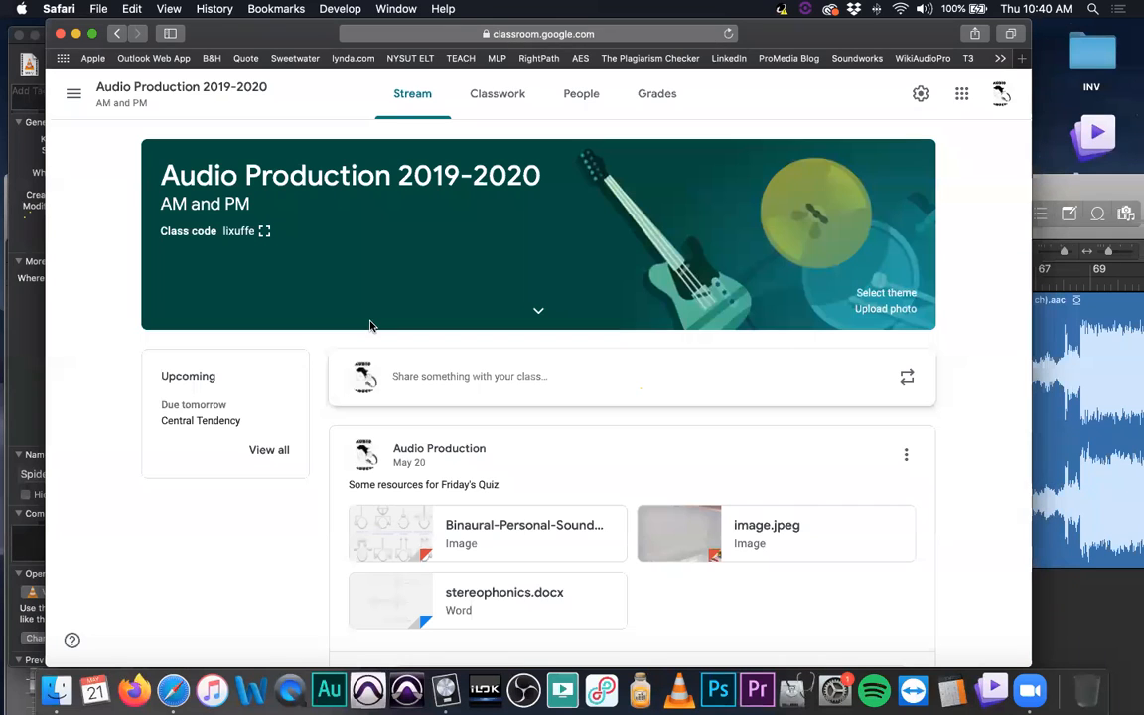
# - Examine the Spidermanhomecoming video's file details, name and source addresses, and close its file info
pyautogui.click(18, 318)
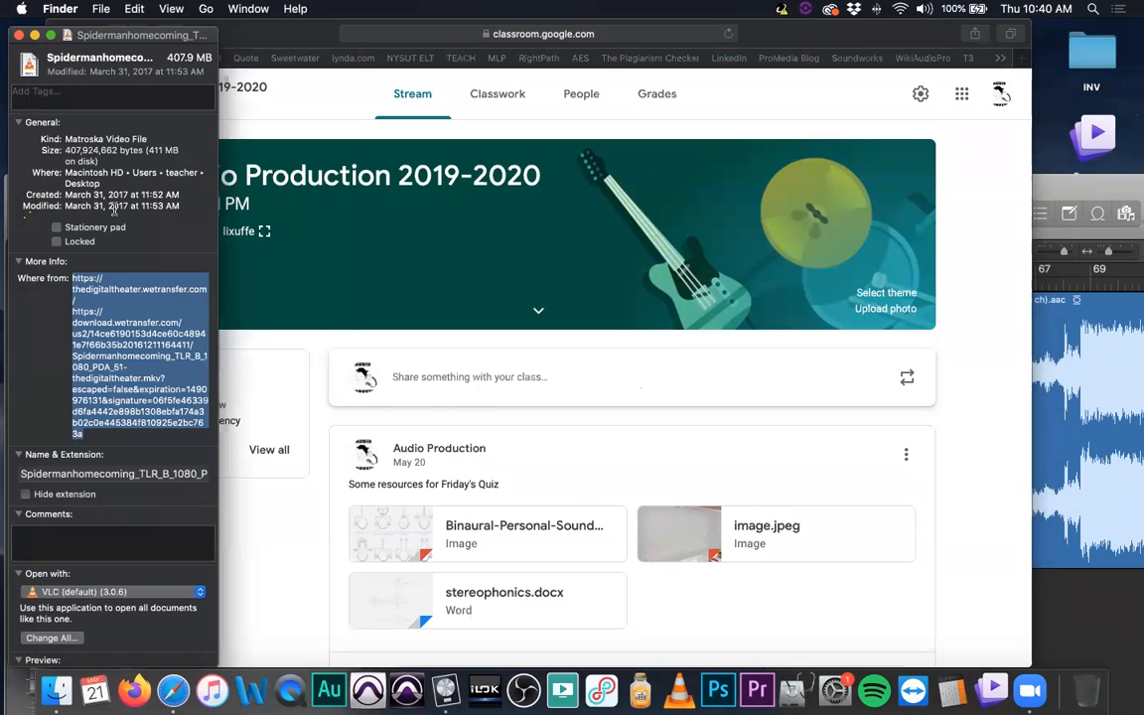
pyautogui.scroll(-3, 149, 576)
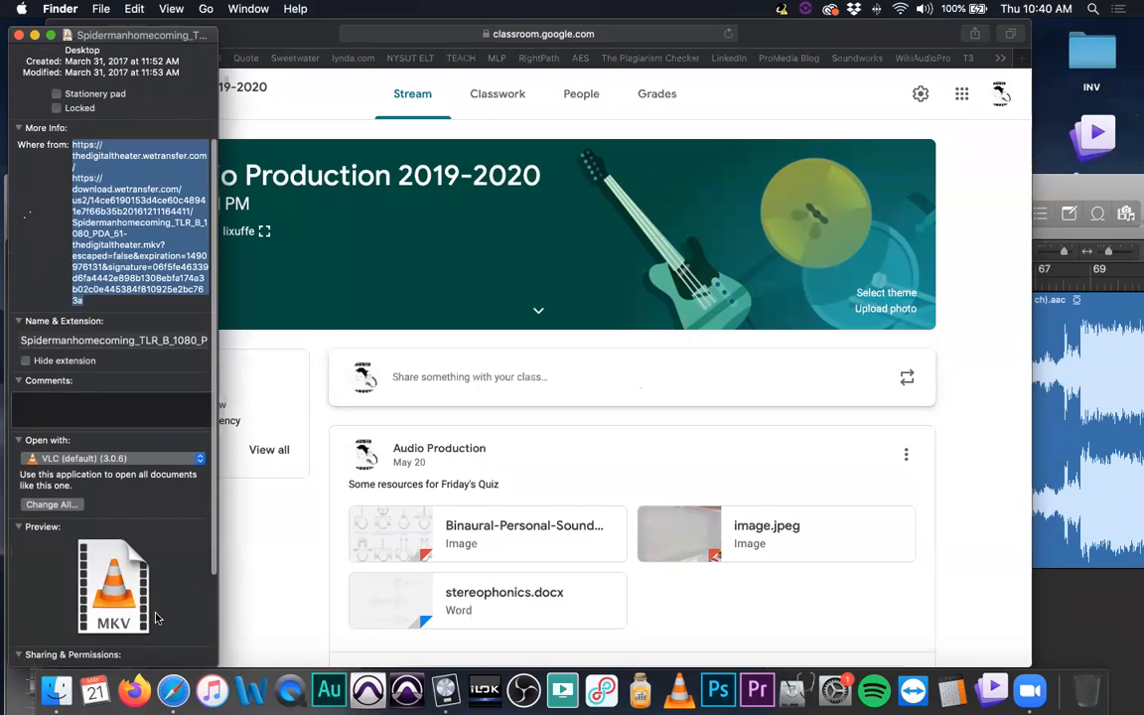
pyautogui.scroll(-3, 156, 619)
pyautogui.scroll(3, 156, 618)
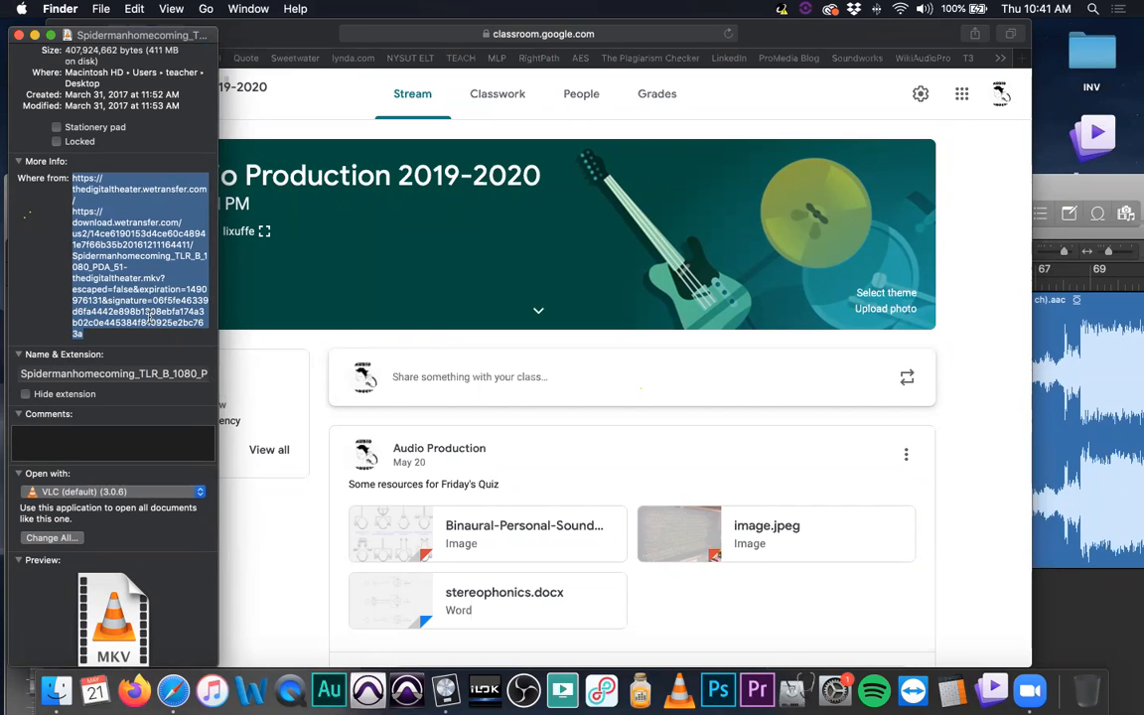
pyautogui.scroll(1, 86, 189)
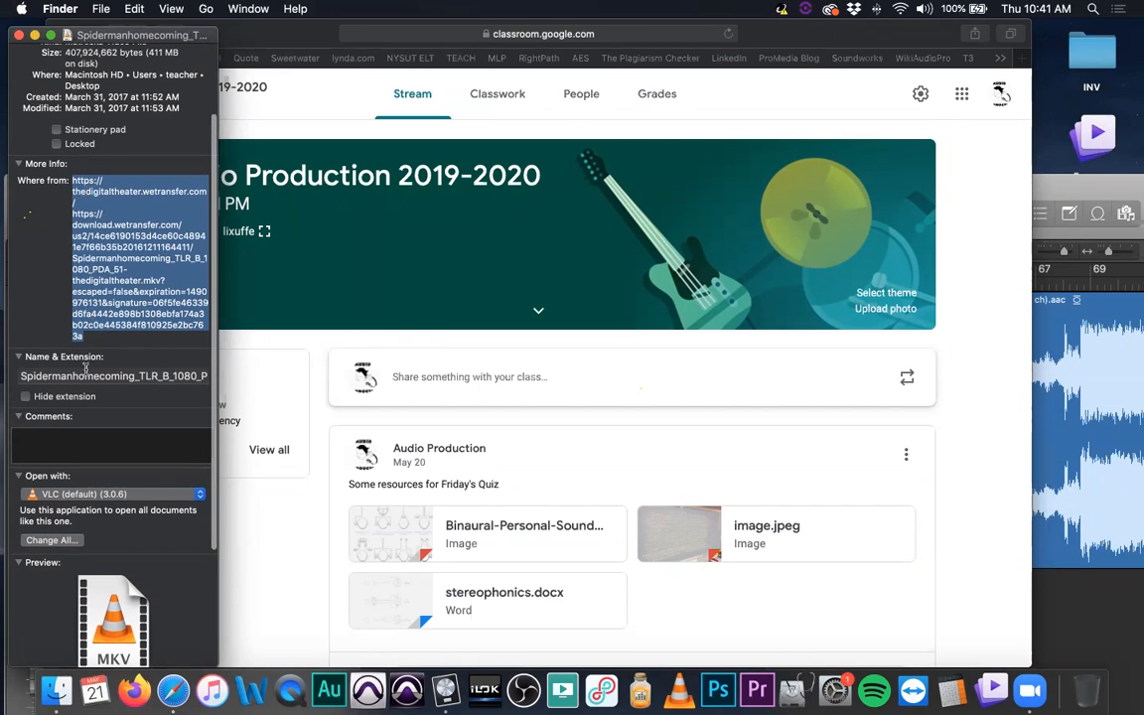
pyautogui.click(21, 375)
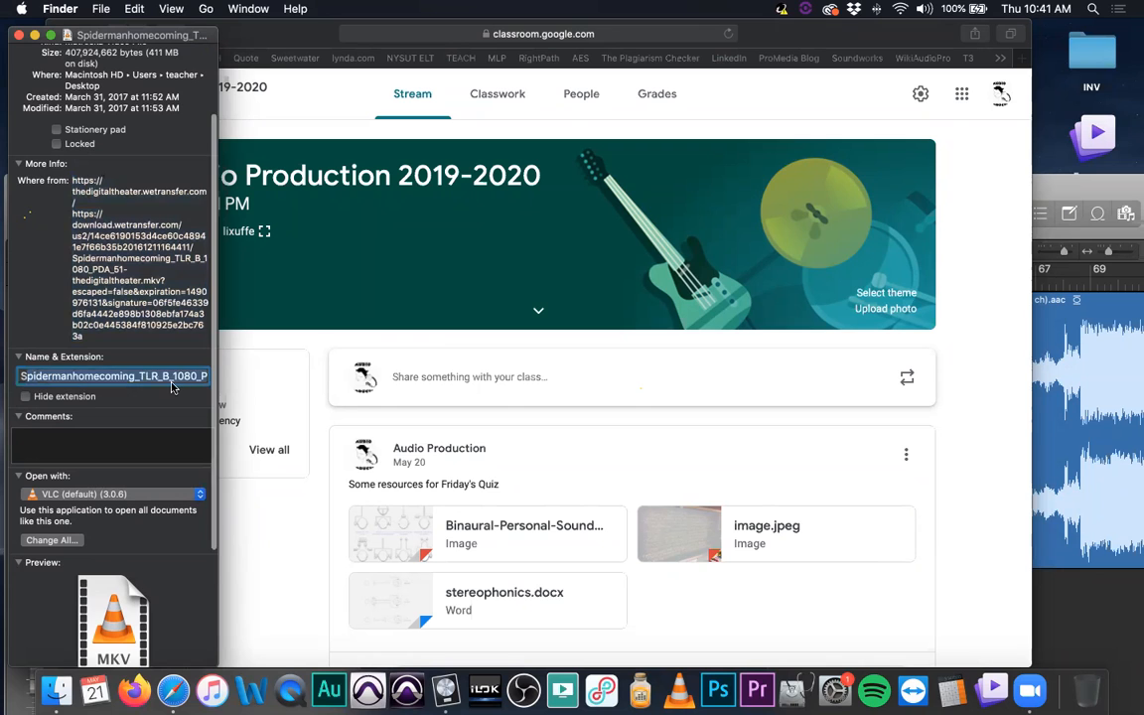
pyautogui.scroll(1, 101, 225)
pyautogui.scroll(-1, 102, 224)
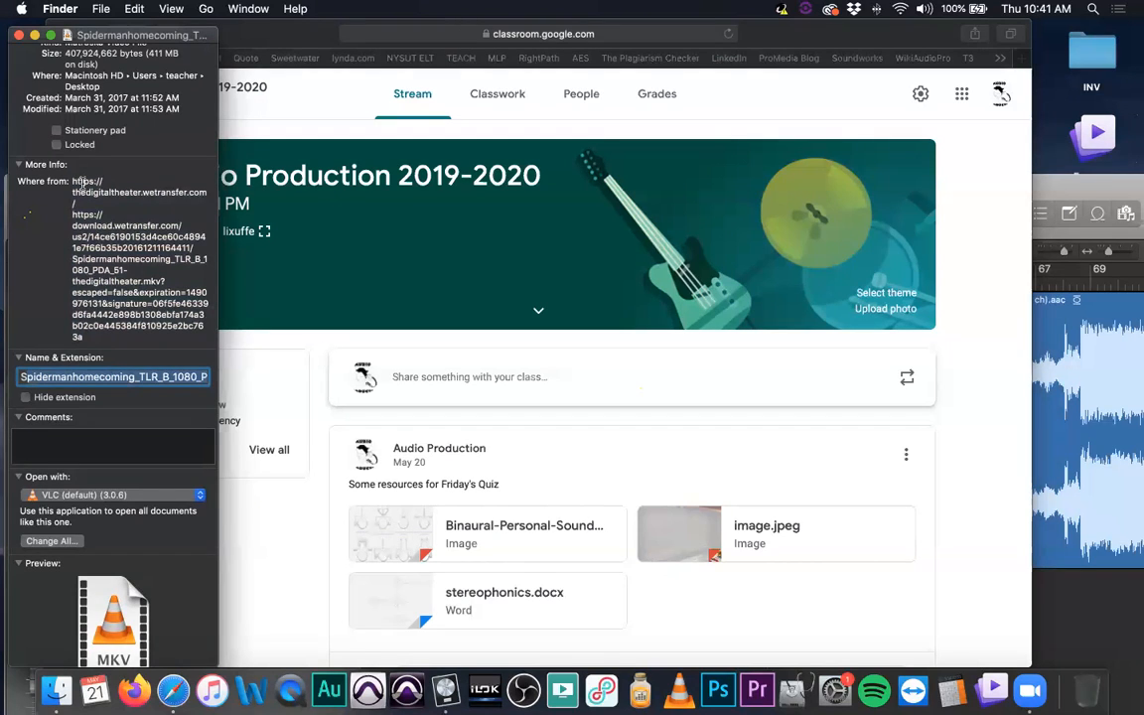
pyautogui.moveTo(63, 162); pyautogui.dragTo(105, 308)
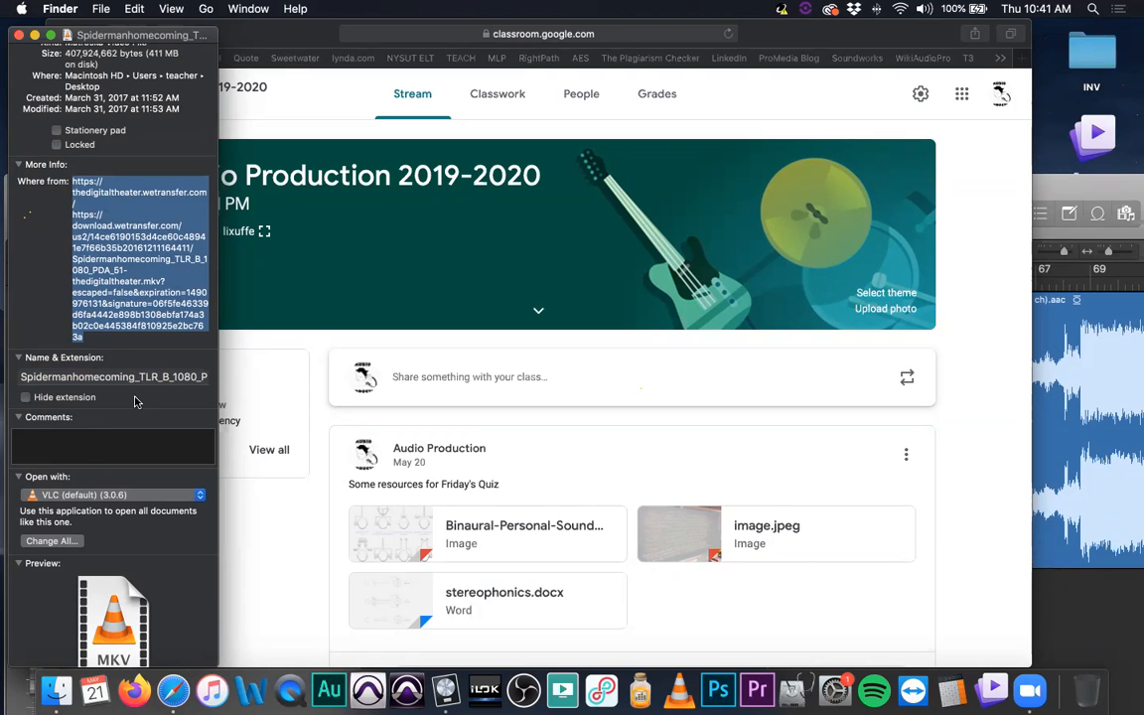
pyautogui.click(19, 38)
# - Minimize Safari and rearrange the Tracks and surround panner windows so the output I/O assignments stay unobstructed
pyautogui.click(208, 32)
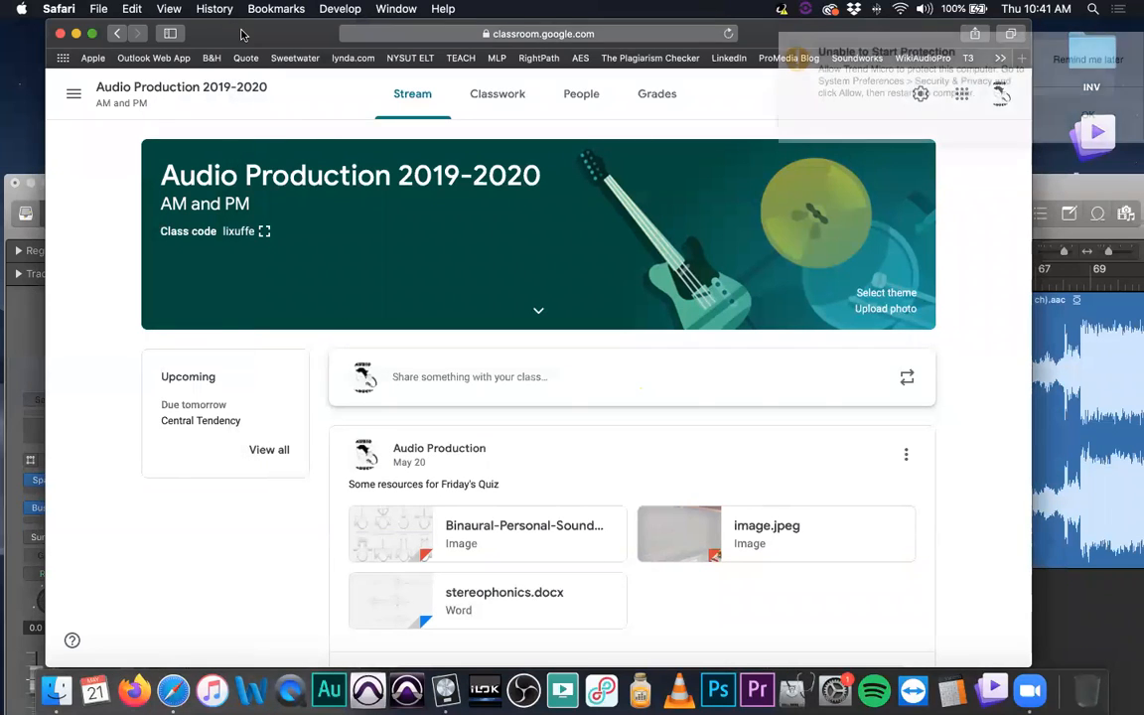
pyautogui.click(77, 33)
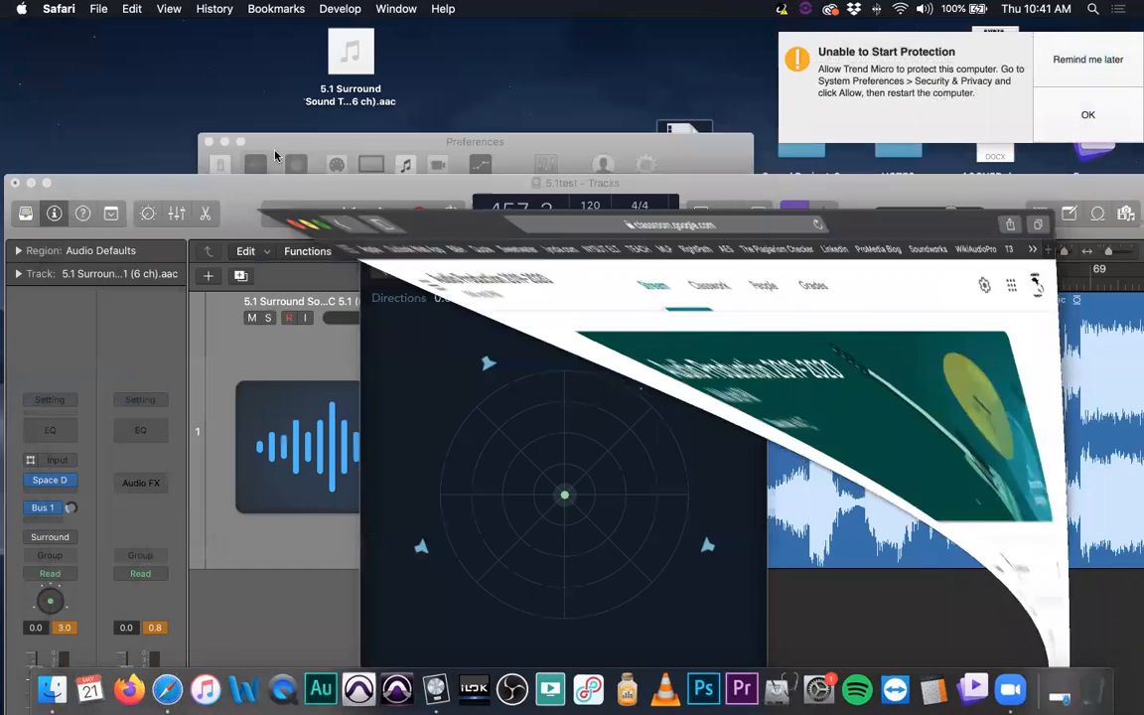
pyautogui.moveTo(265, 192); pyautogui.dragTo(261, 37)
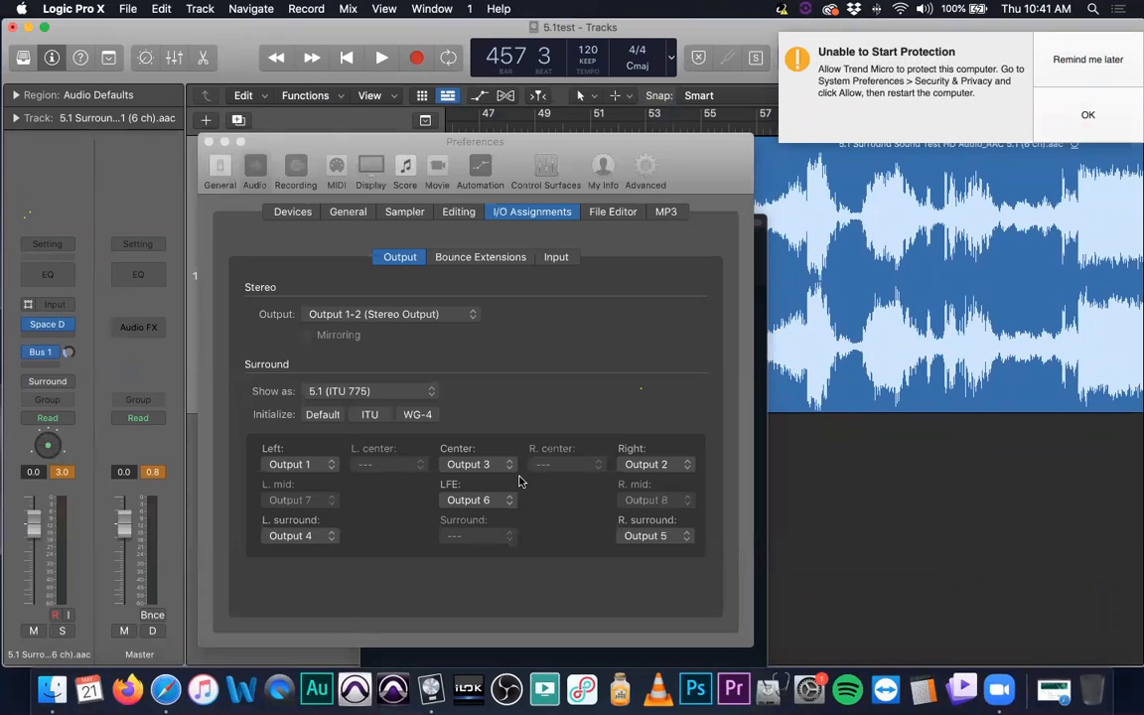
pyautogui.click(574, 345)
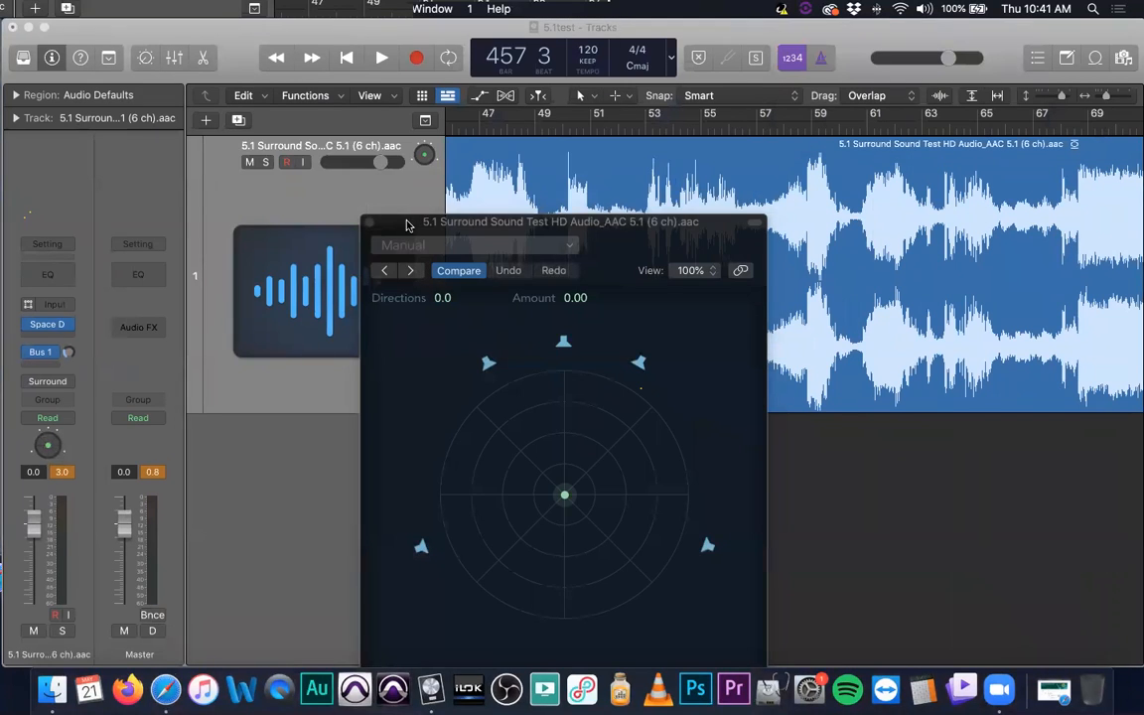
pyautogui.moveTo(406, 225); pyautogui.dragTo(746, 217)
pyautogui.click(526, 359)
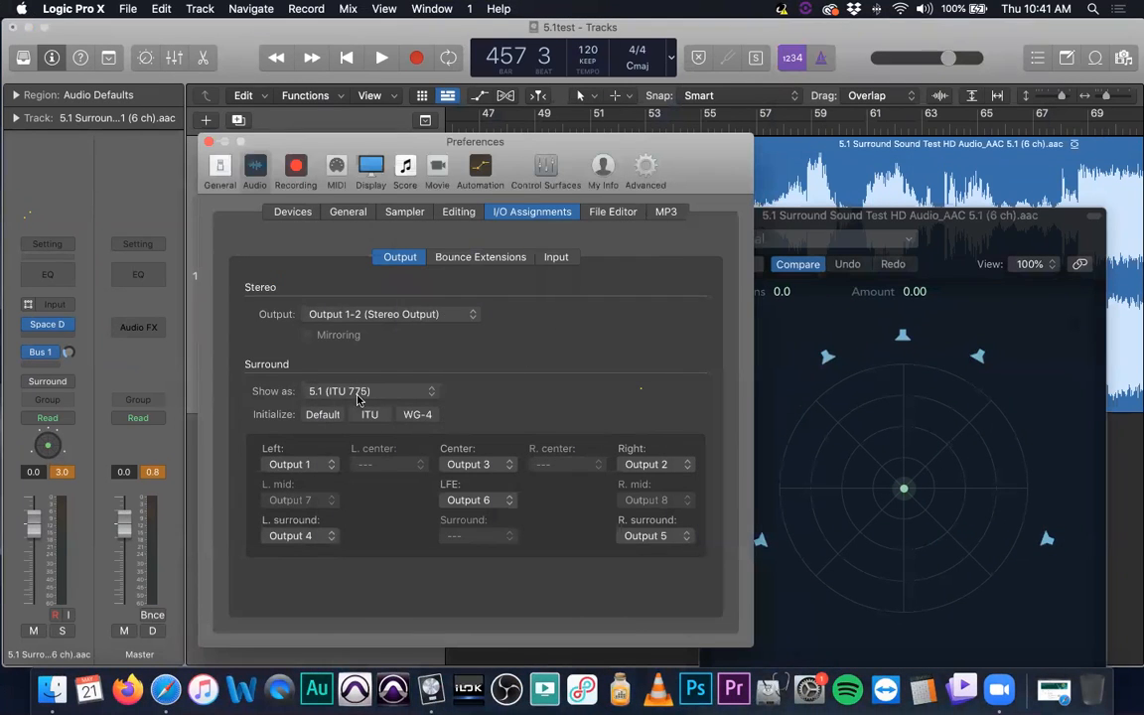
# - Keep the surround format at 5.1 (ITU 775) and reinitialize the output assignments with ITU
pyautogui.click(357, 394)
pyautogui.click(354, 394)
pyautogui.click(367, 417)
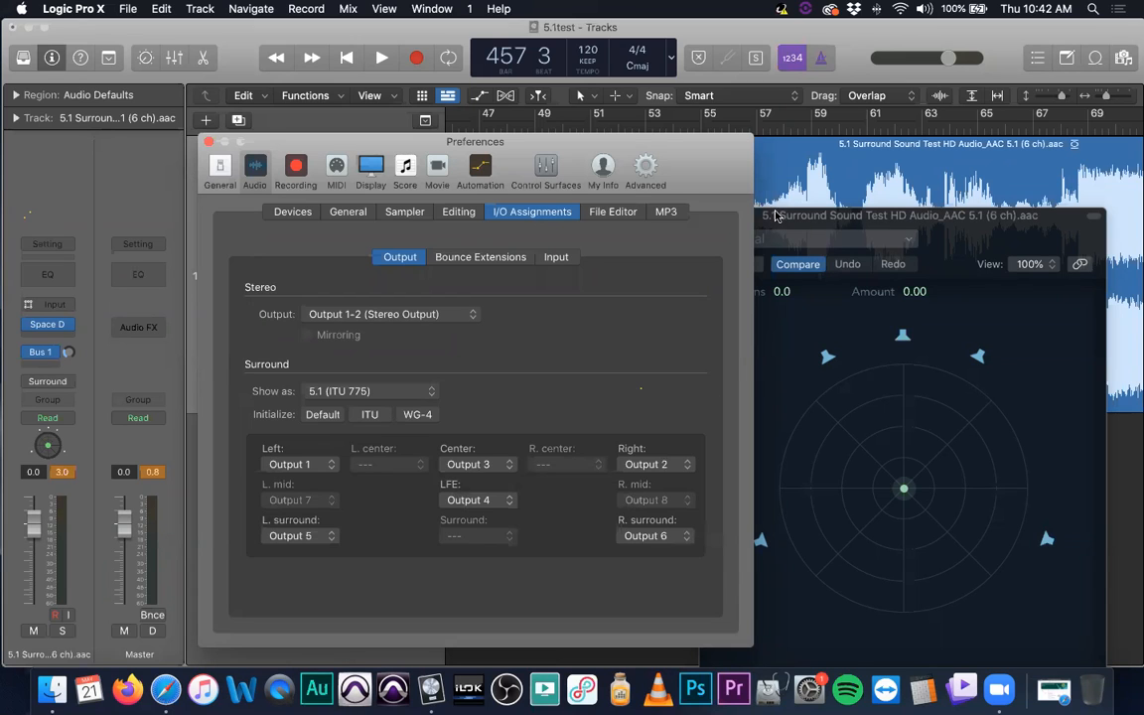
# - Close the track's surround panner and the preferences window
pyautogui.moveTo(814, 221); pyautogui.dragTo(424, 197)
pyautogui.click(287, 177)
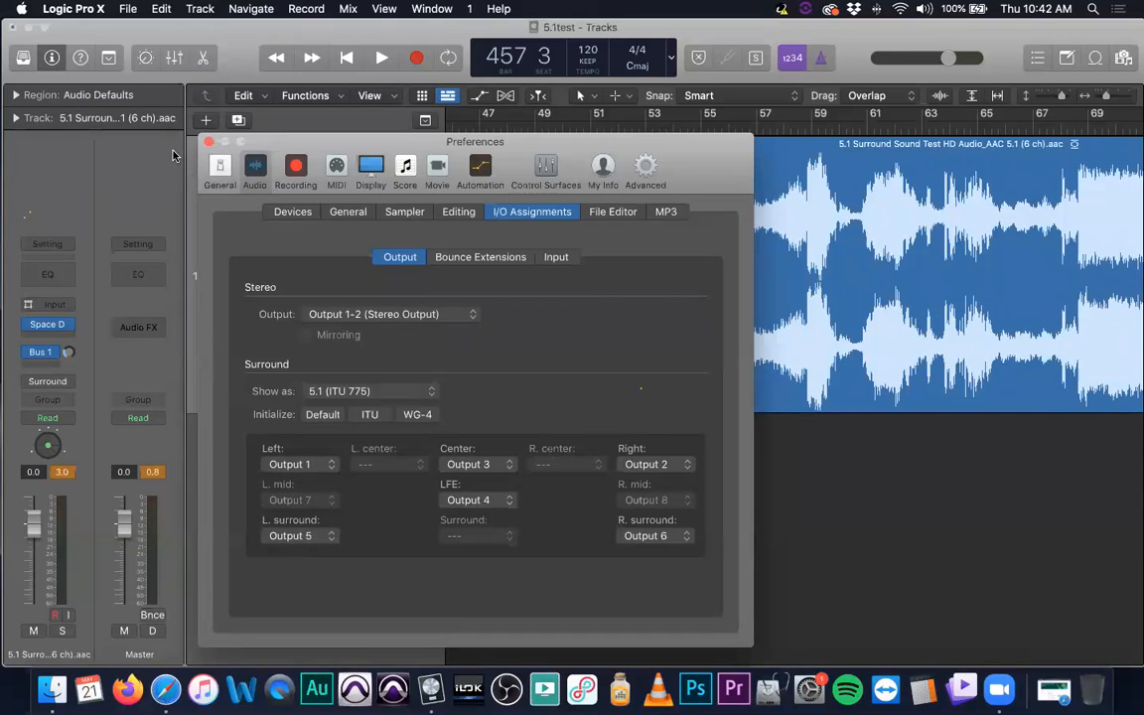
pyautogui.click(207, 142)
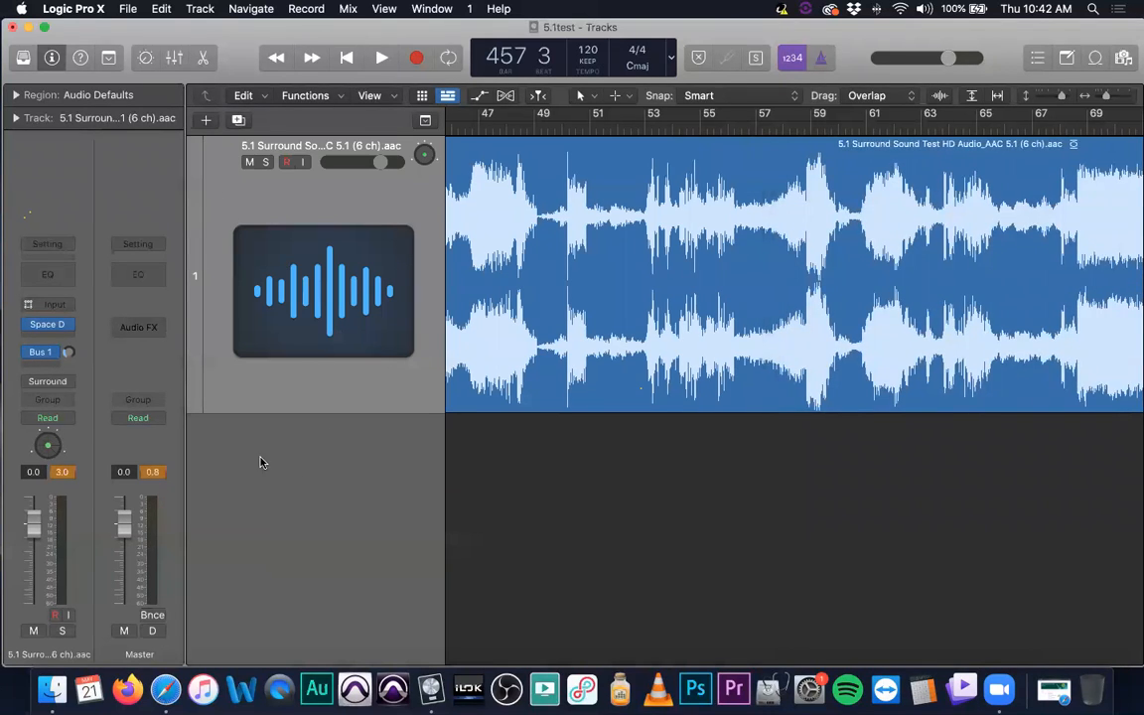
# - Remove the Space Designer plug-in and the Bus 1 send from the surround track
pyautogui.click(59, 323)
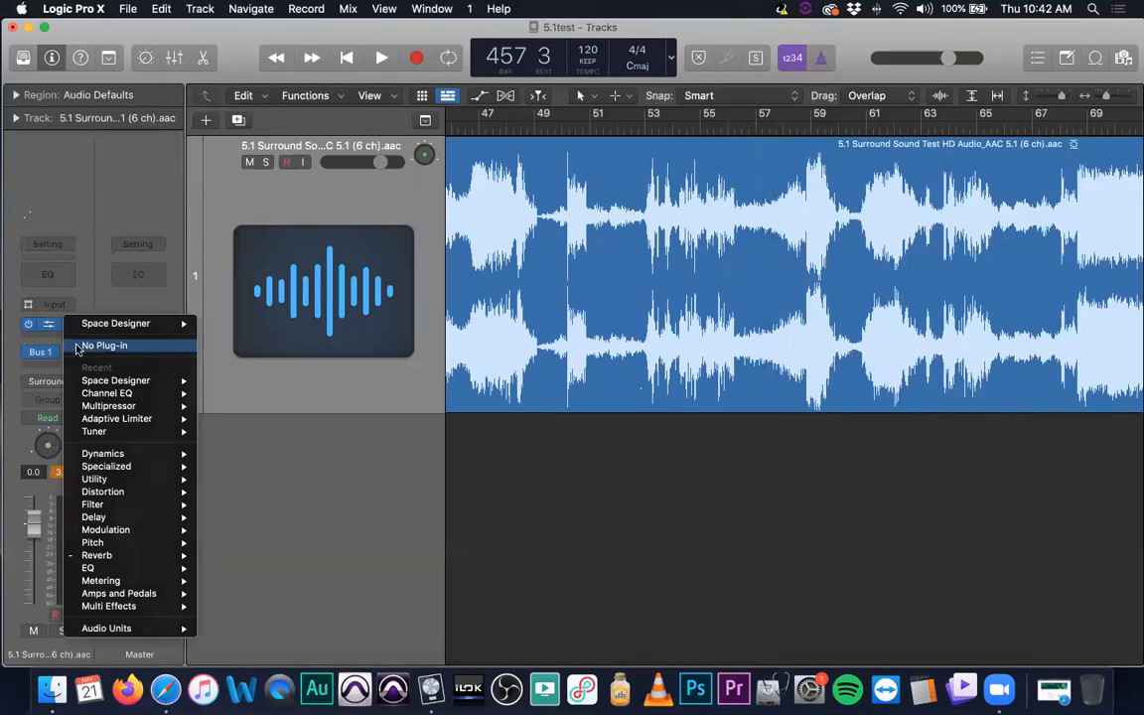
pyautogui.click(65, 342)
pyautogui.click(46, 353)
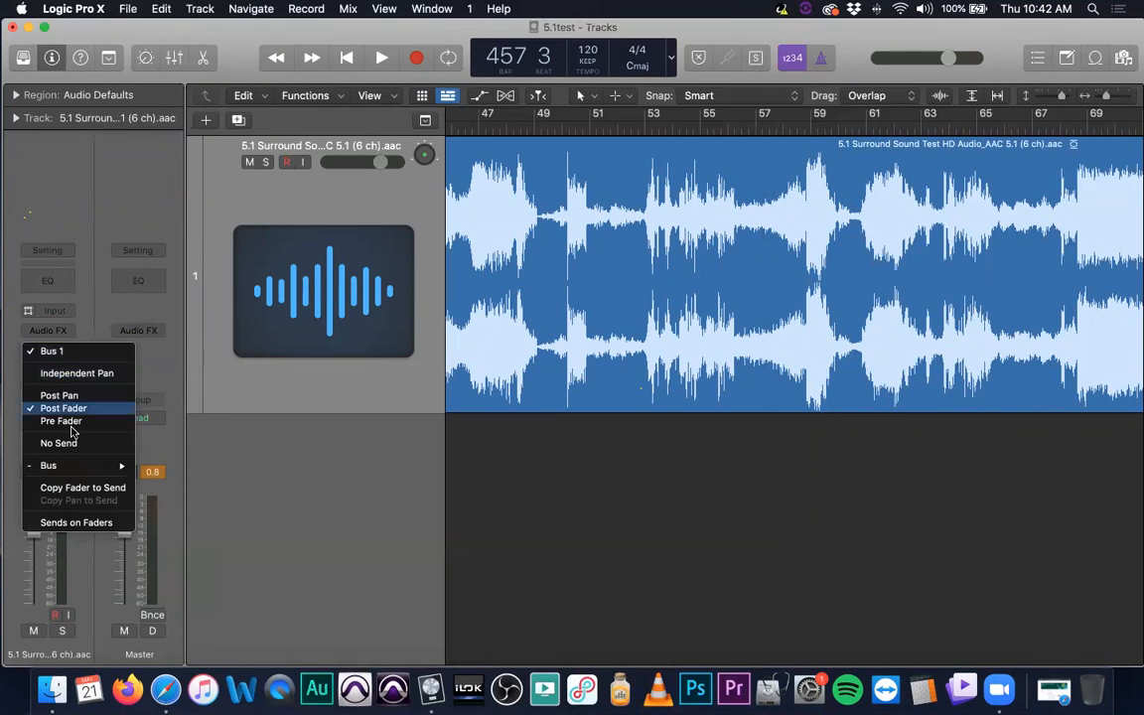
pyautogui.click(60, 443)
# - Insert the Level Meter plug-in on the surround track and close its window after viewing the 5.1 channels
pyautogui.click(68, 337)
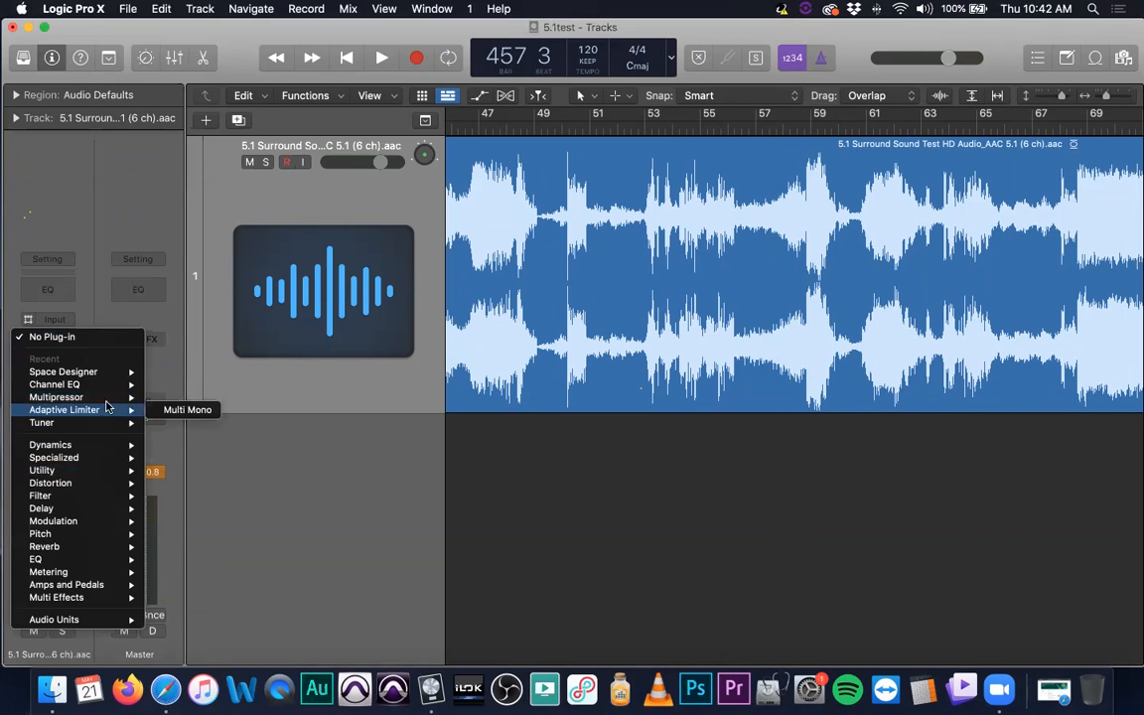
pyautogui.moveTo(107, 400)
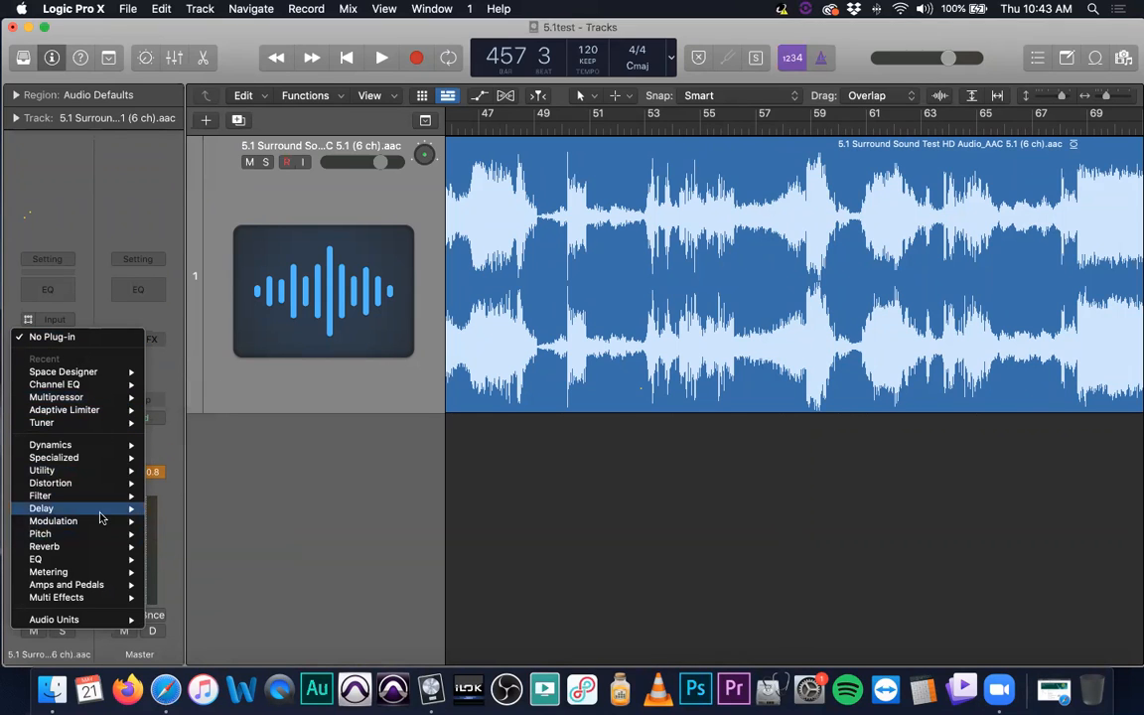
pyautogui.moveTo(96, 514)
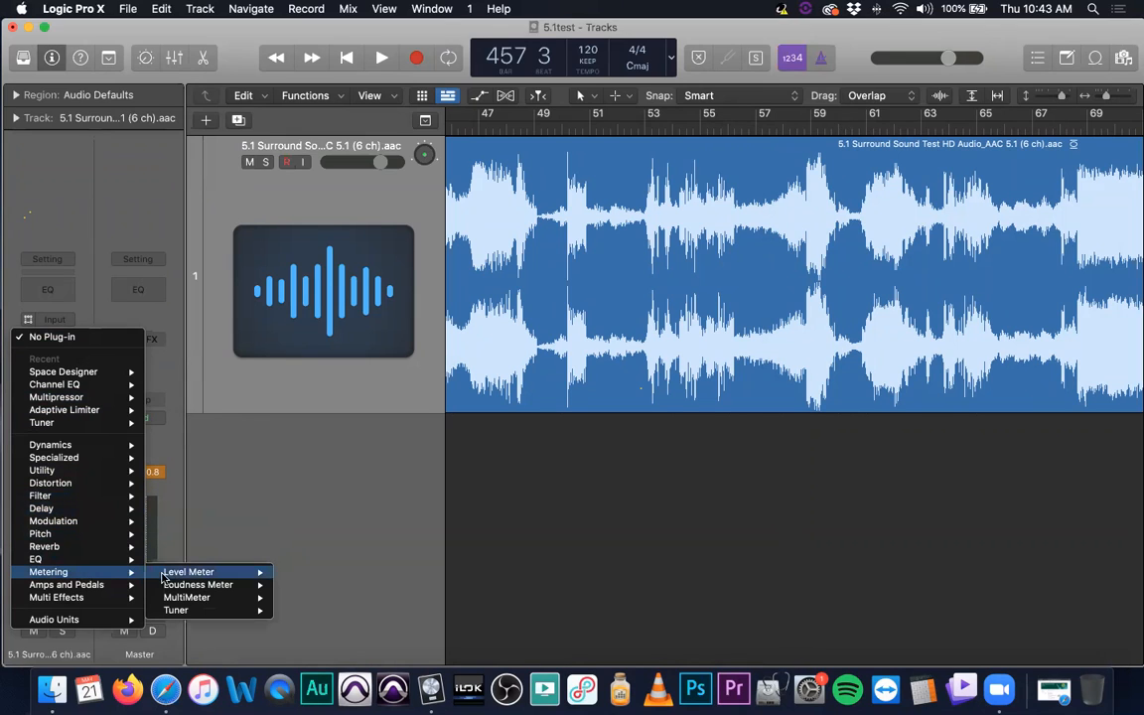
pyautogui.click(258, 573)
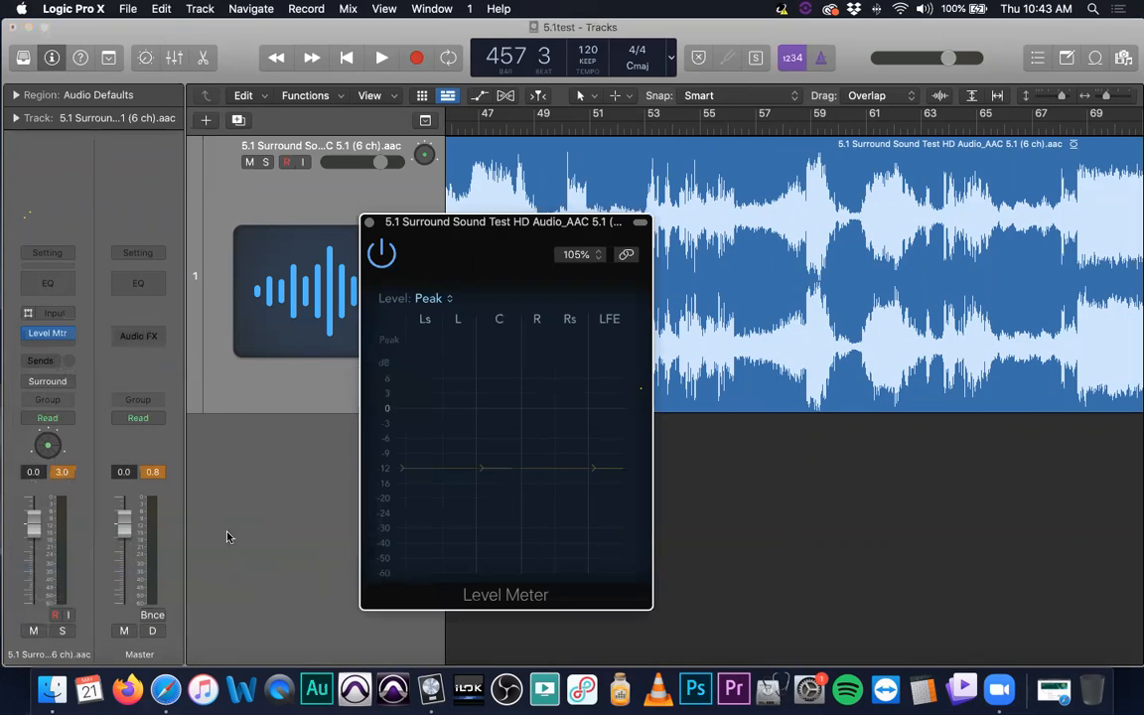
pyautogui.click(370, 223)
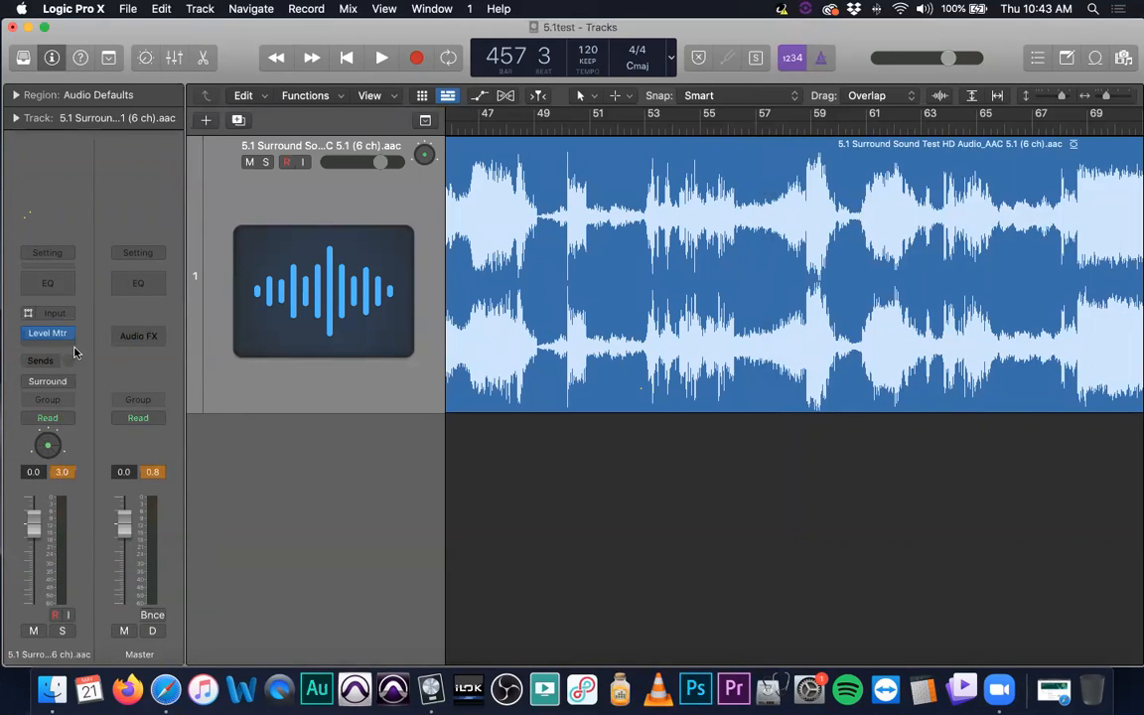
# - Replace the Level Meter with the 5.1 Loudness Meter on the surround track and close its window
pyautogui.click(46, 333)
pyautogui.moveTo(149, 589)
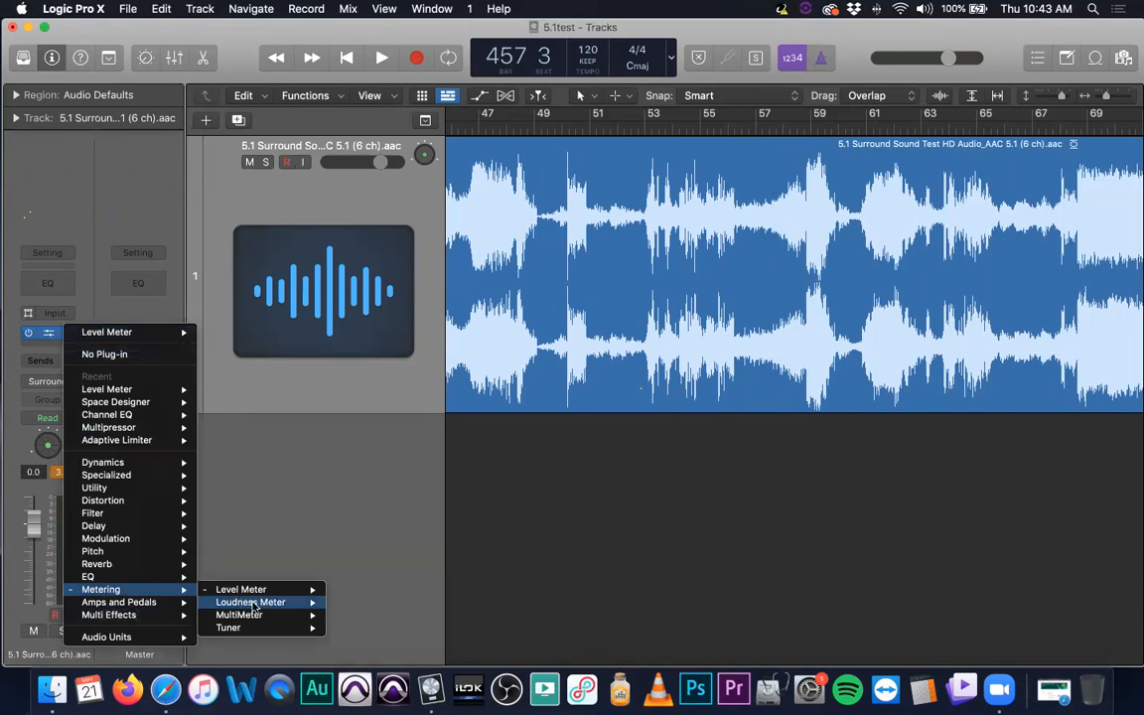
pyautogui.moveTo(266, 609)
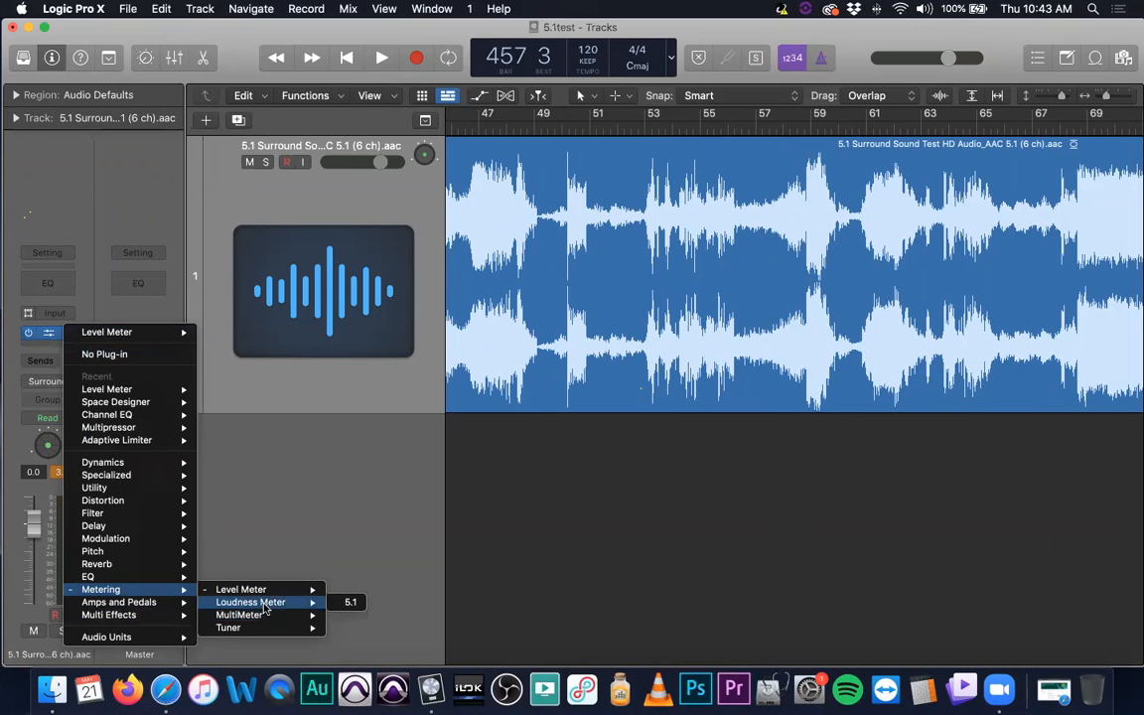
pyautogui.click(266, 604)
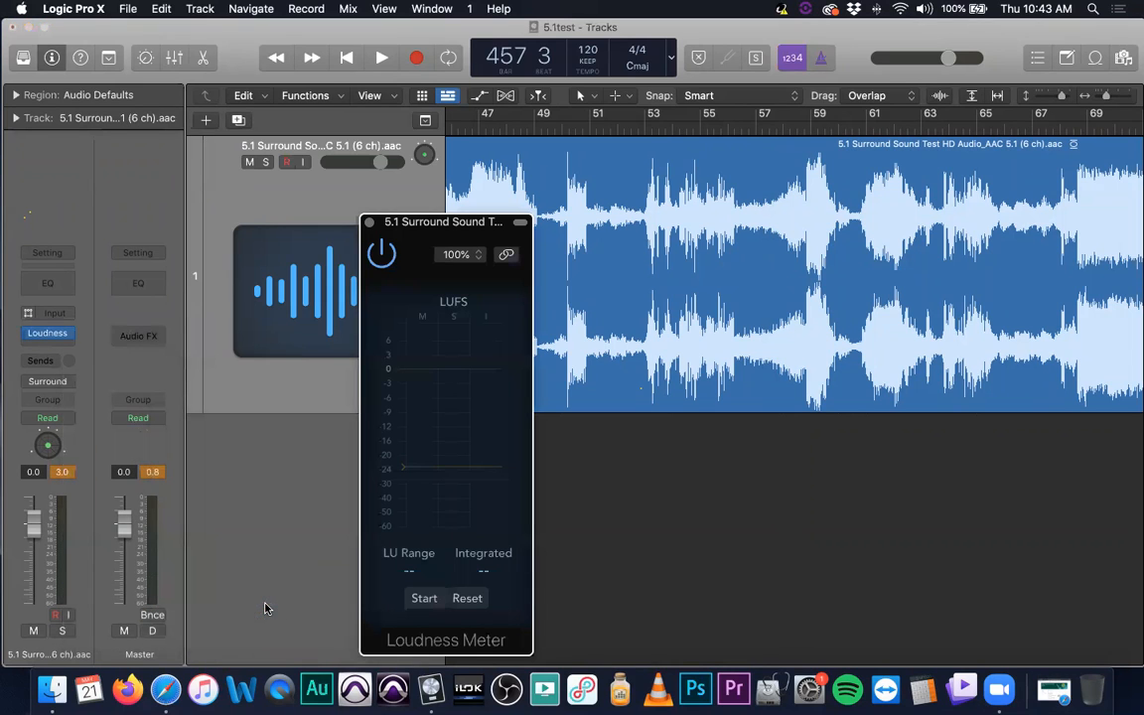
pyautogui.click(369, 222)
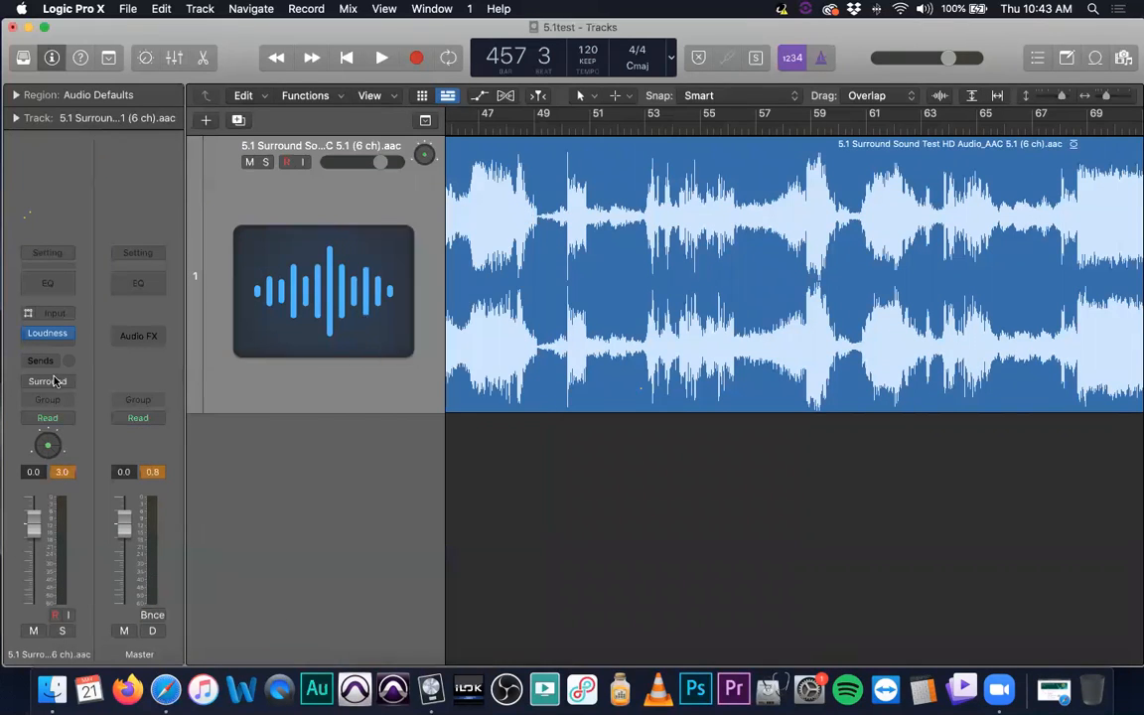
# - Open the surround track's panner, recenter its puck at direction 0.0 and amount 0.00, and move the window aside
pyautogui.doubleClick(47, 452)
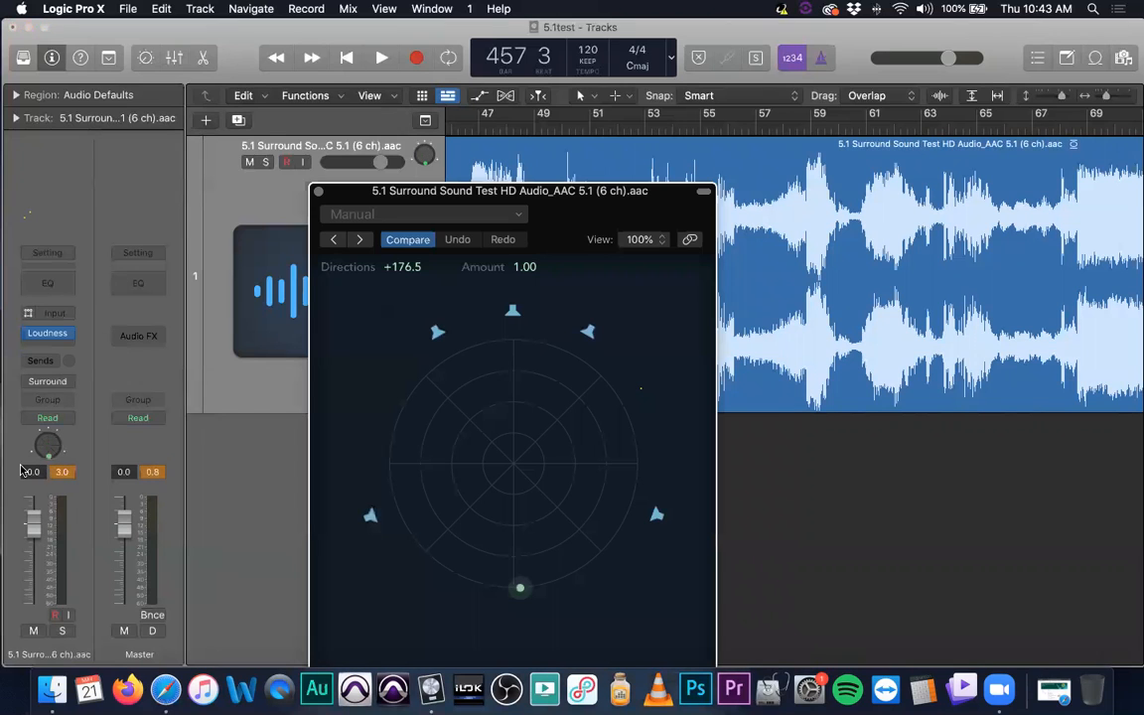
pyautogui.keyDown('alt'); pyautogui.click(521, 590); pyautogui.keyUp('alt')
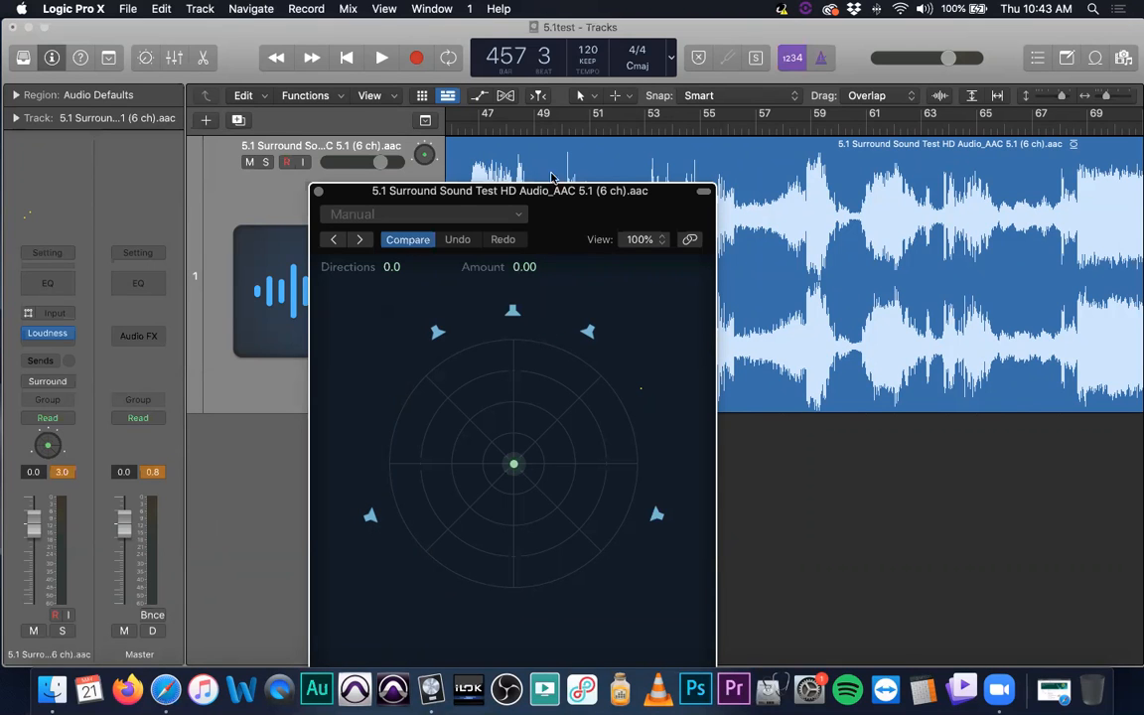
pyautogui.moveTo(554, 190); pyautogui.dragTo(302, 180)
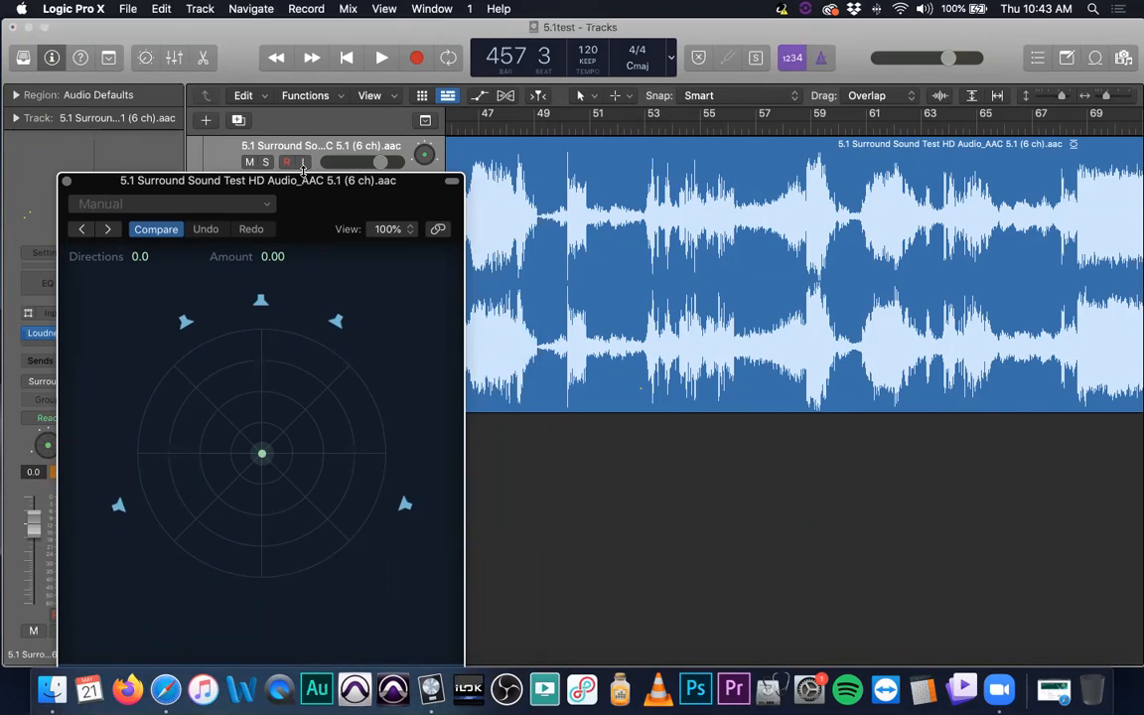
# - Play the surround track from bar 1 with the system volume raised
pyautogui.press('Return')
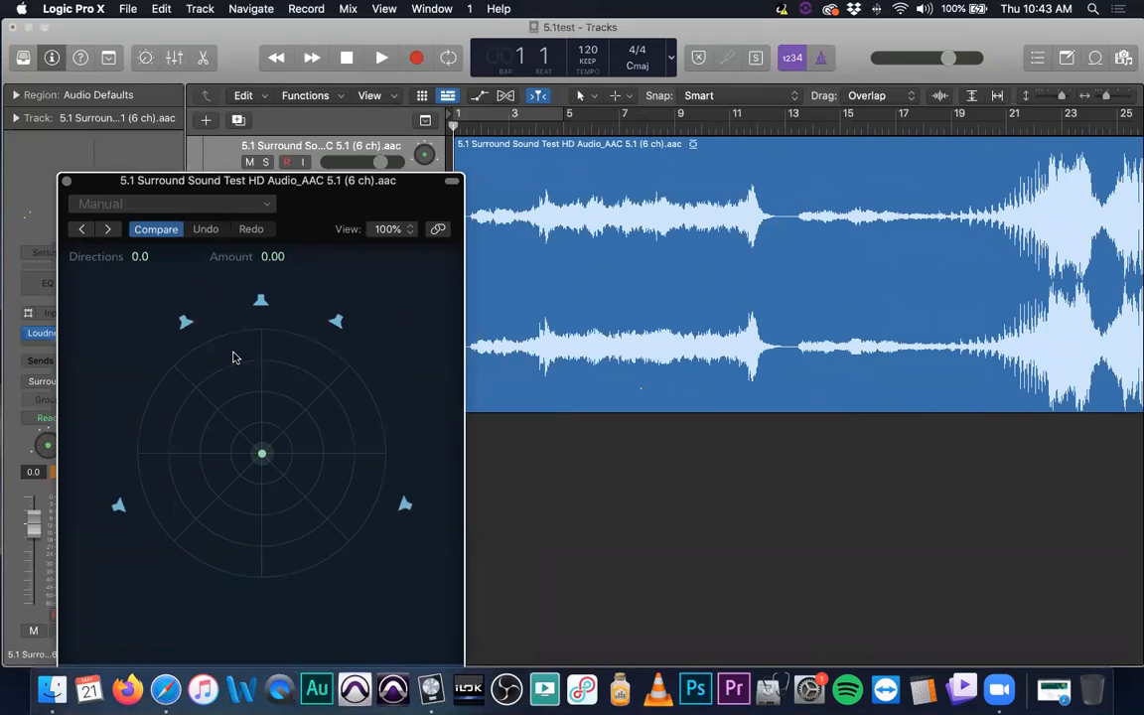
pyautogui.press('space')
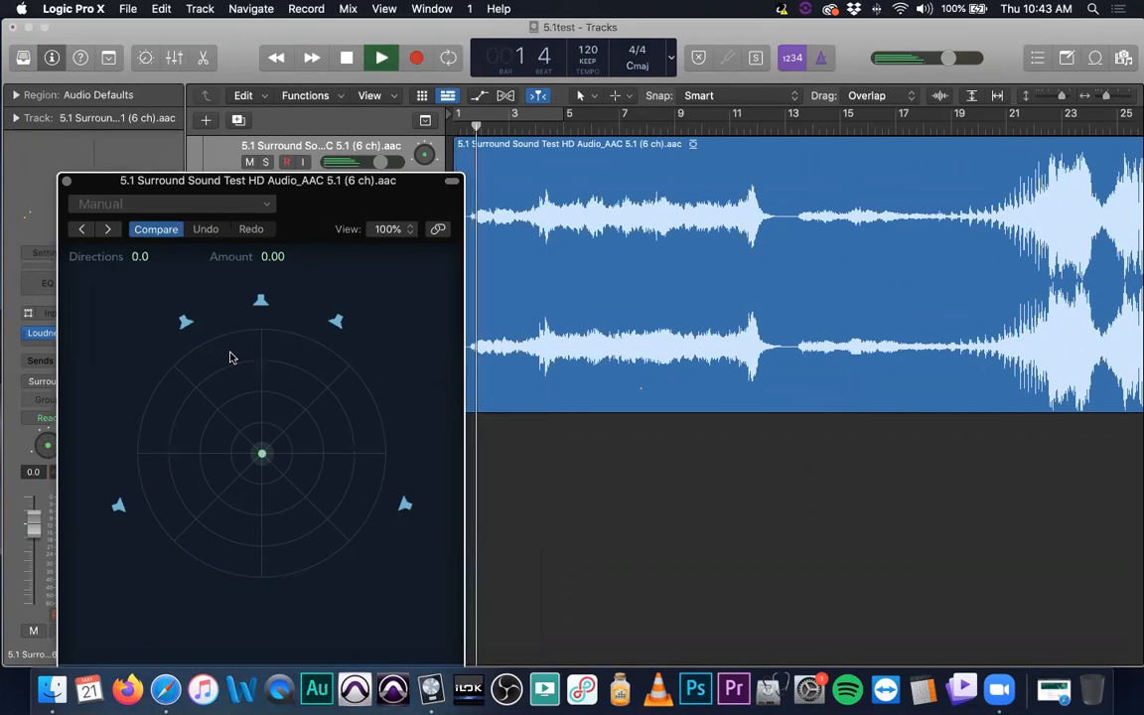
pyautogui.press('XF86AudioRaiseVolume')
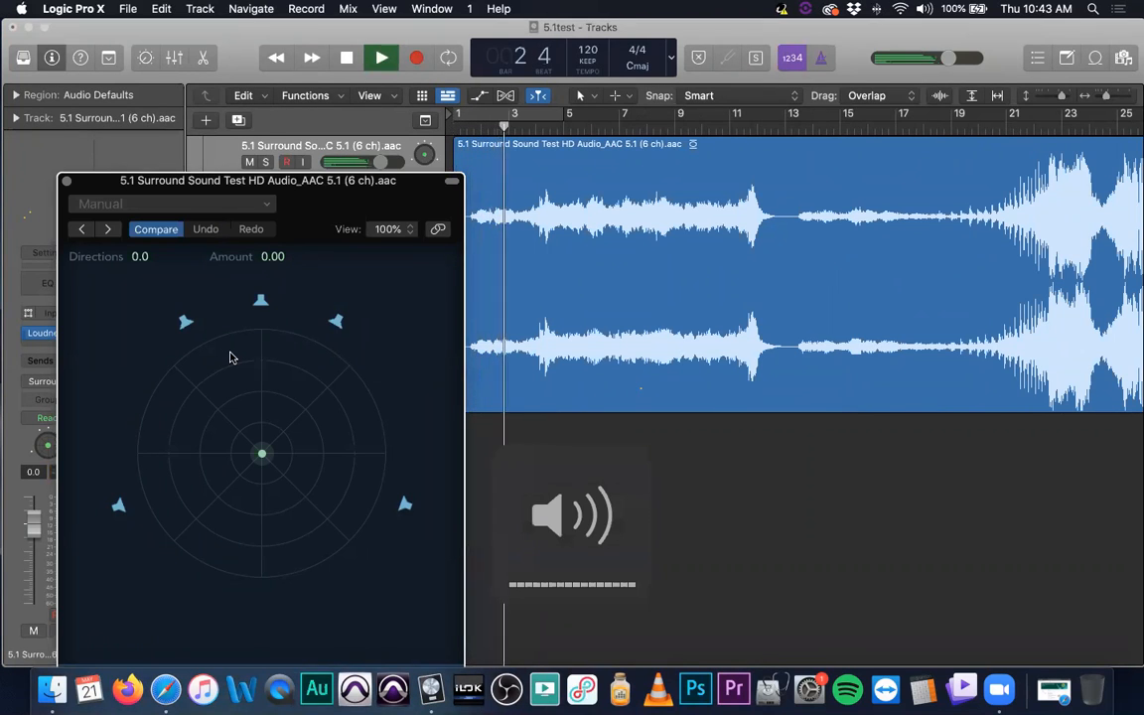
# - Uncover the channel strip meters and switch off the panner's center and rear speakers, leaving only front left and right on
pyautogui.moveTo(297, 180); pyautogui.dragTo(437, 159)
pyautogui.click(545, 484)
pyautogui.click(259, 484)
pyautogui.click(475, 301)
pyautogui.click(326, 300)
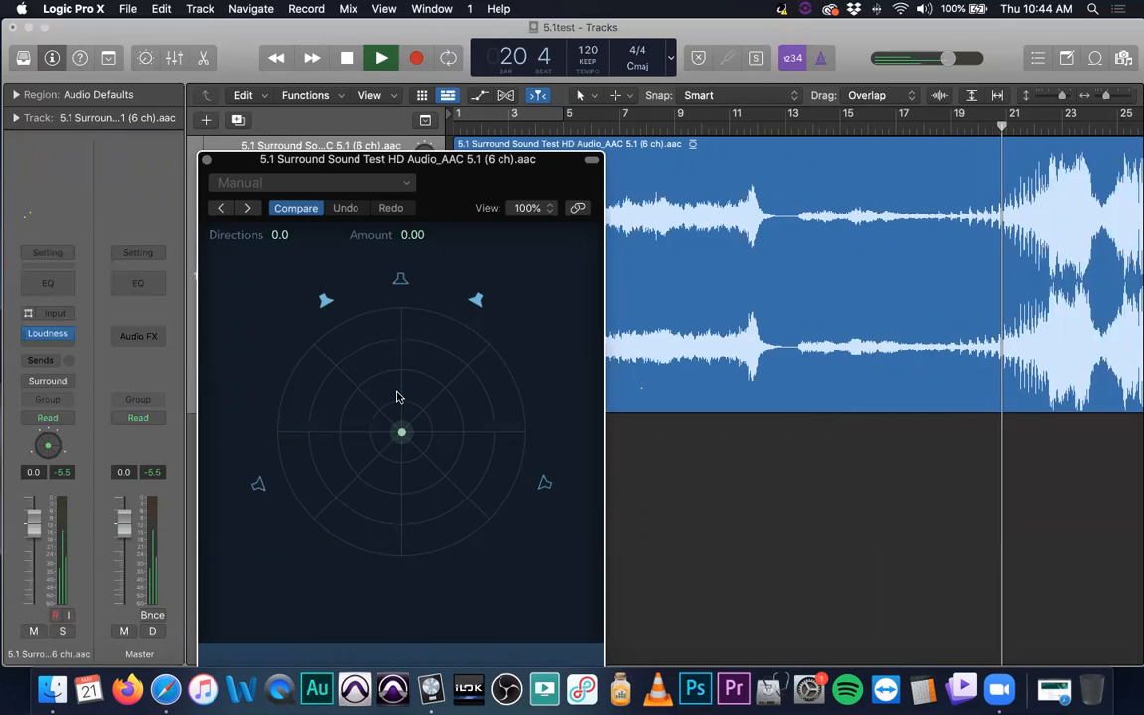
# - Turn the center, left surround and right surround speakers back on in the panner and stop playback
pyautogui.click(400, 279)
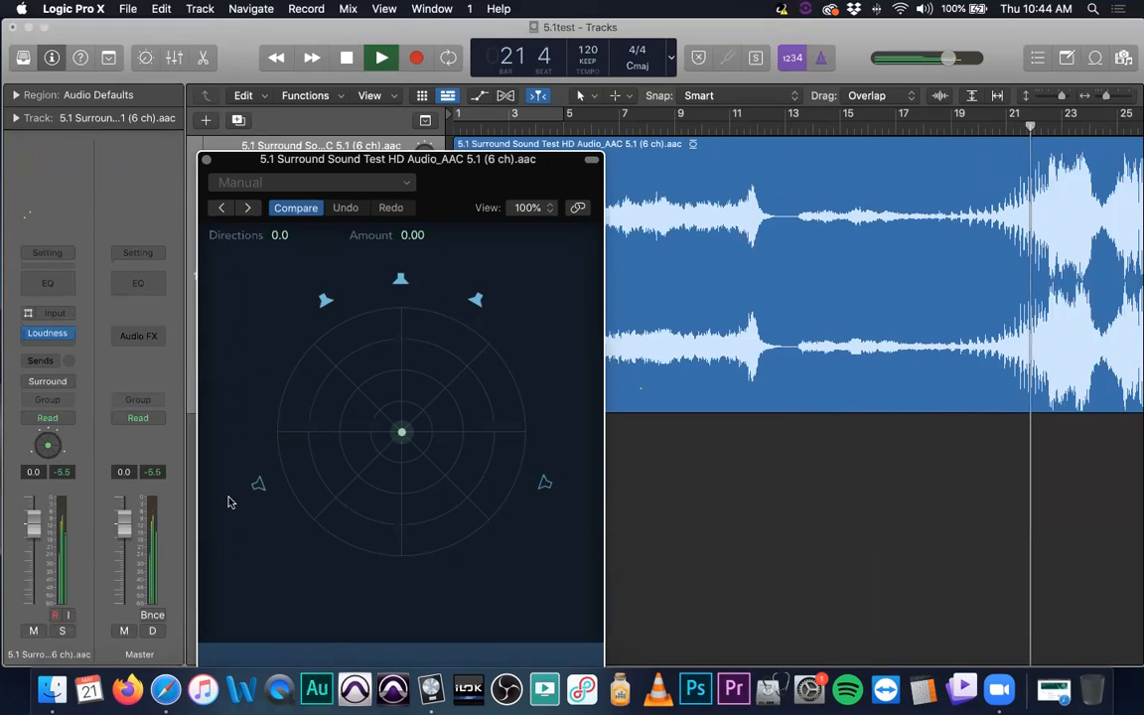
pyautogui.click(258, 483)
pyautogui.click(544, 484)
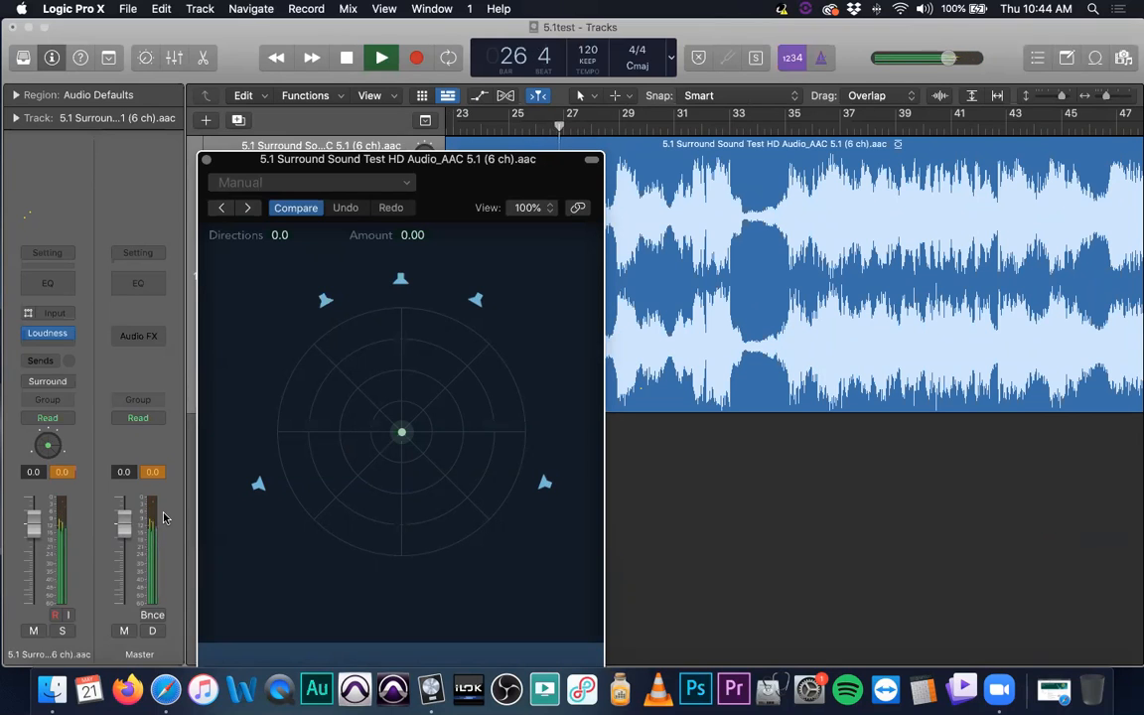
pyautogui.press('space')
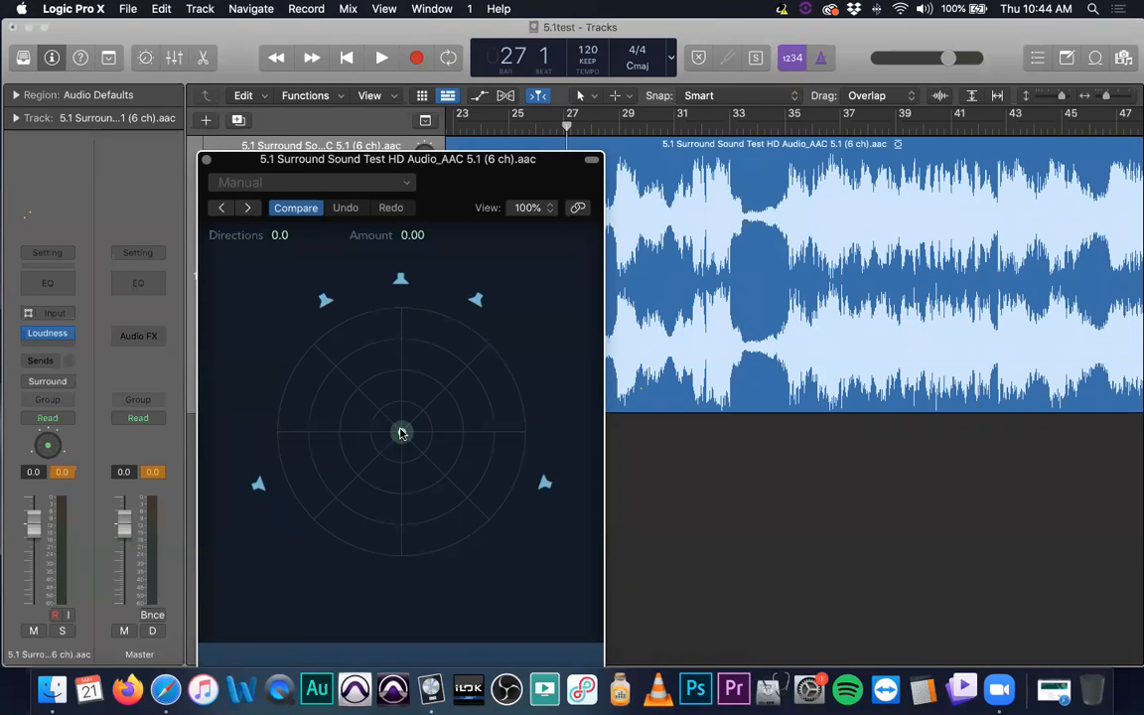
# - During playback, pan the track toward the right side at direction +66.5 and amount 1.00, and stop playback
pyautogui.moveTo(402, 433)
pyautogui.mouseDown()
pyautogui.moveTo(365, 397)
pyautogui.moveTo(319, 406)
pyautogui.moveTo(335, 378)
pyautogui.moveTo(476, 414)
pyautogui.moveTo(465, 375)
pyautogui.moveTo(327, 391)
pyautogui.moveTo(404, 410)
pyautogui.mouseUp()
pyautogui.keyDown('alt'); pyautogui.click(405, 407); pyautogui.keyUp('alt')
pyautogui.press('space')
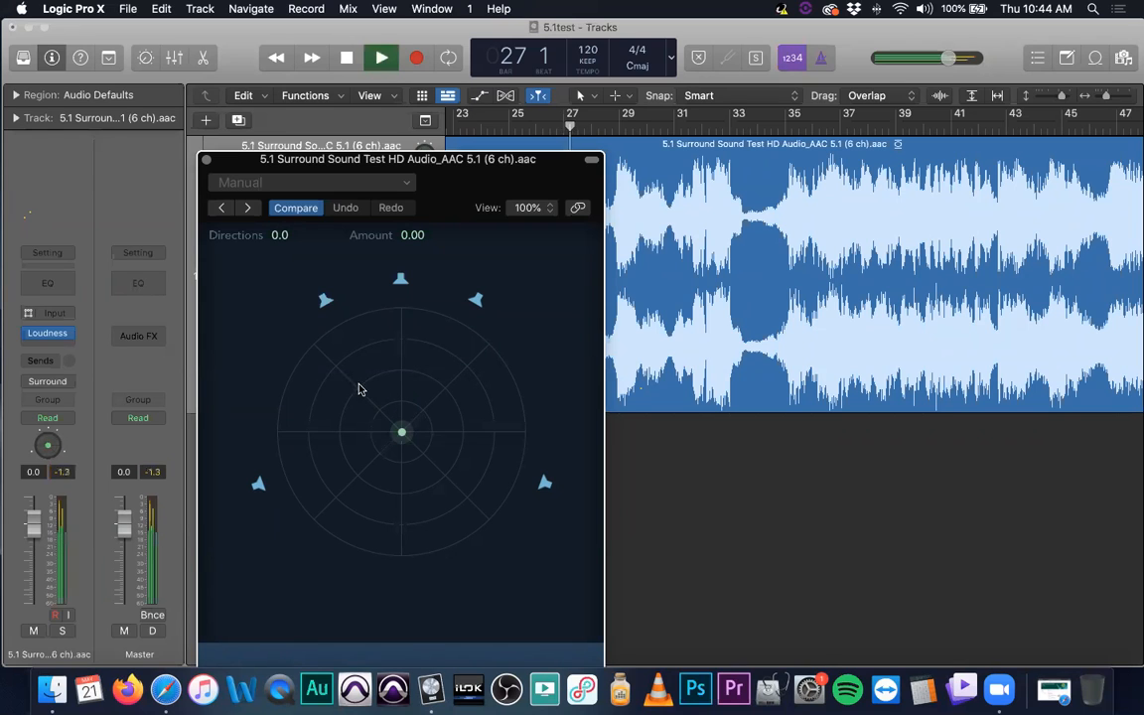
pyautogui.moveTo(359, 389); pyautogui.dragTo(528, 381)
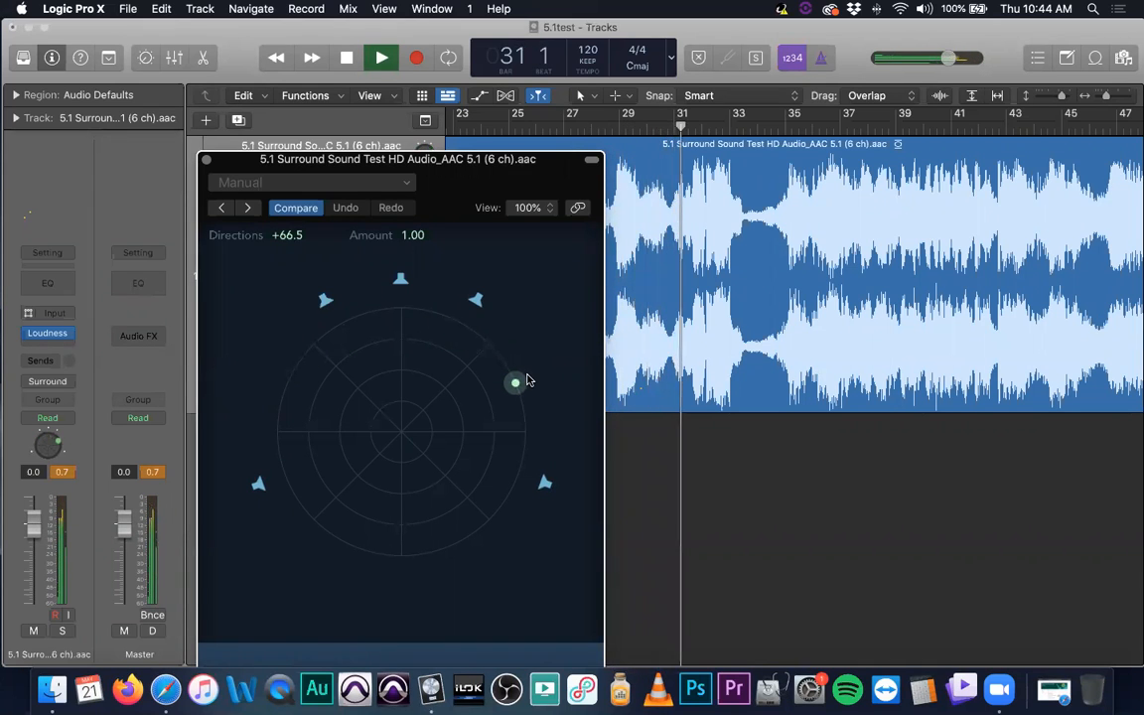
pyautogui.press('space')
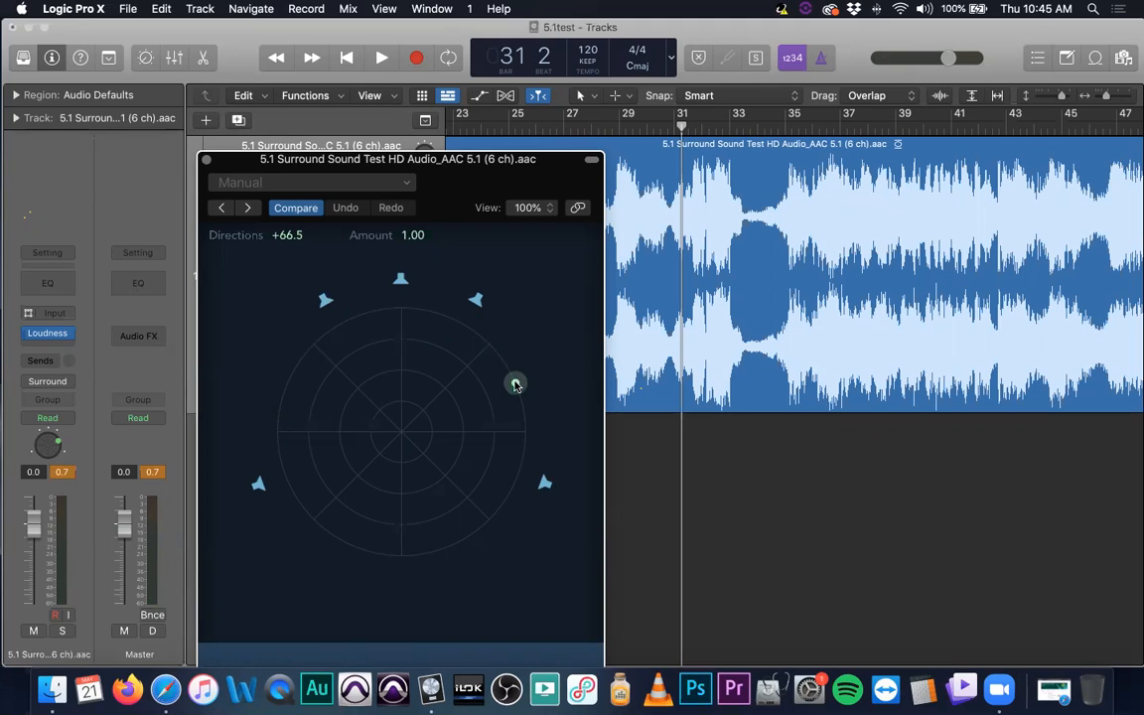
# - Pan the track to the left surround speaker at -110.0 and around to the rear at -179.5, and close the panner
pyautogui.moveTo(515, 384); pyautogui.dragTo(247, 487)
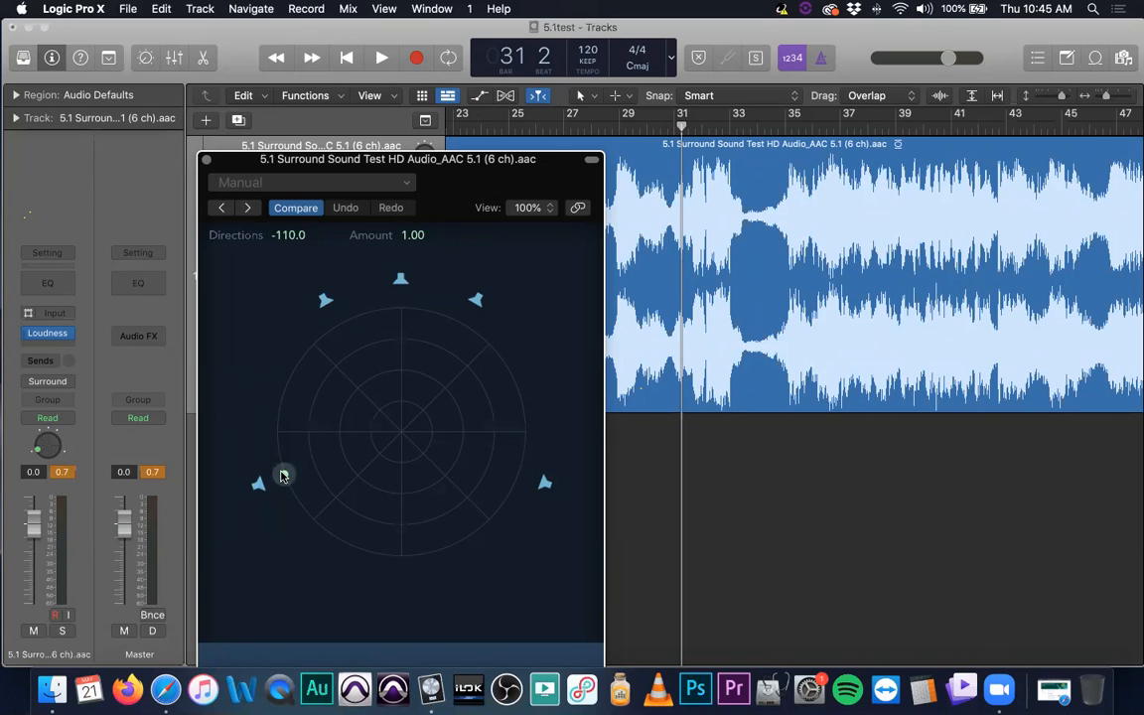
pyautogui.moveTo(284, 476); pyautogui.dragTo(400, 562)
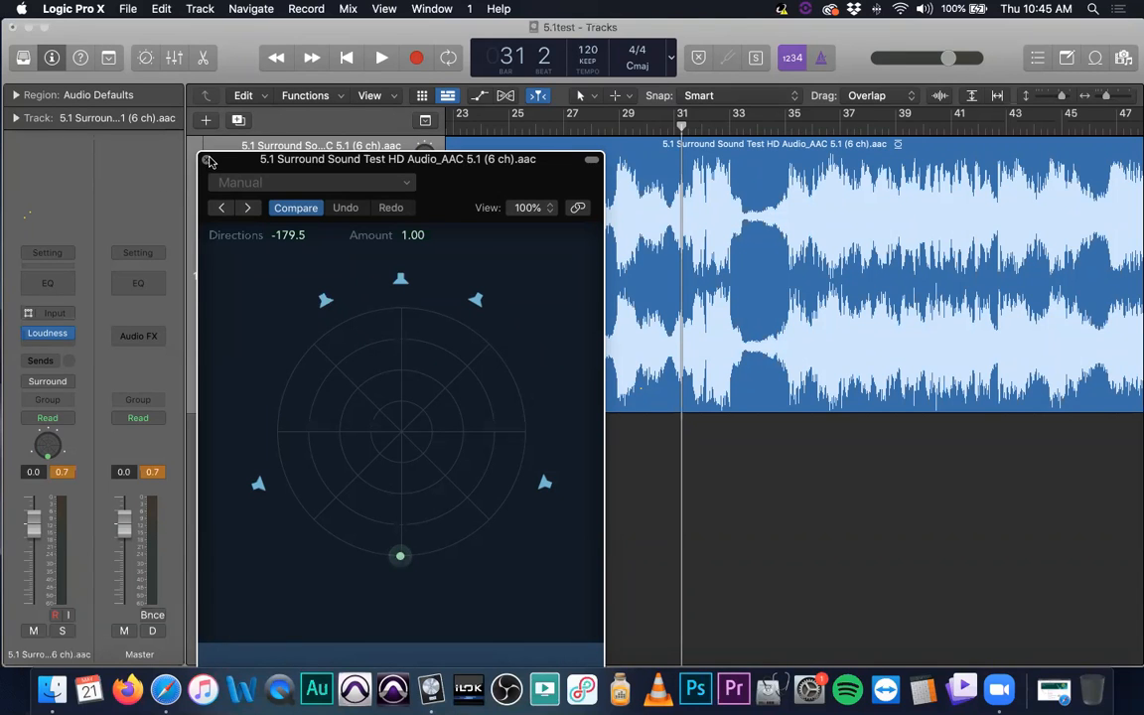
pyautogui.click(208, 160)
# - Reopen the surround panner, reset the puck to the center, and close the panner
pyautogui.rightClick(49, 450)
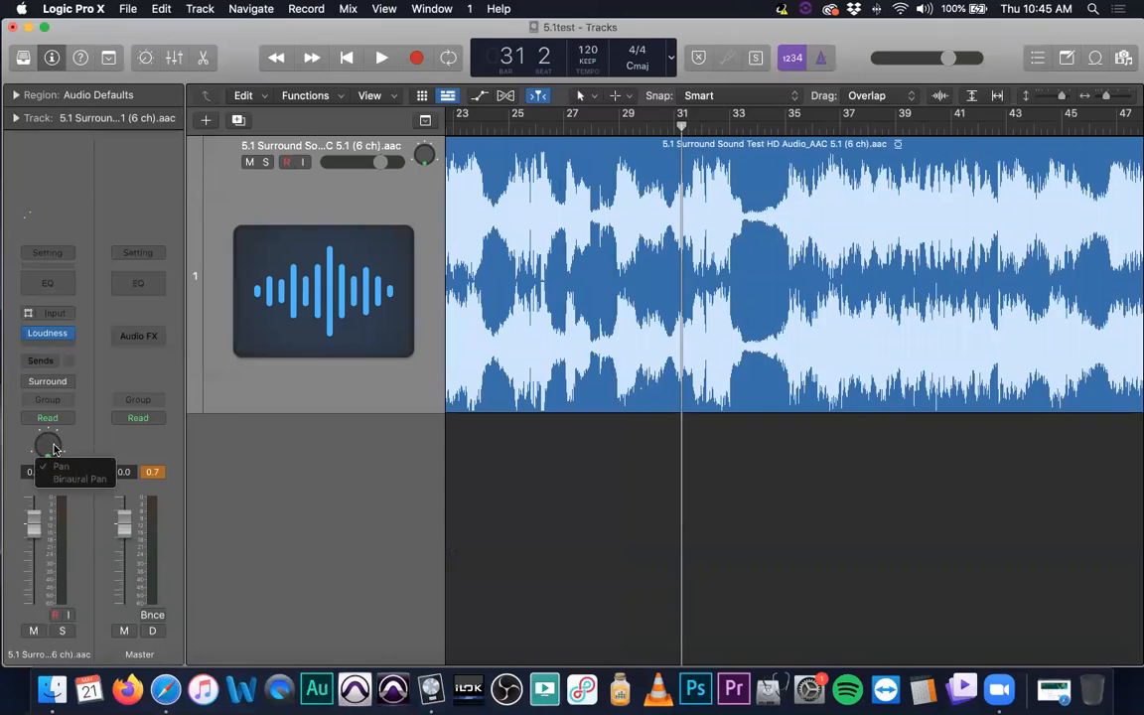
pyautogui.doubleClick(52, 449)
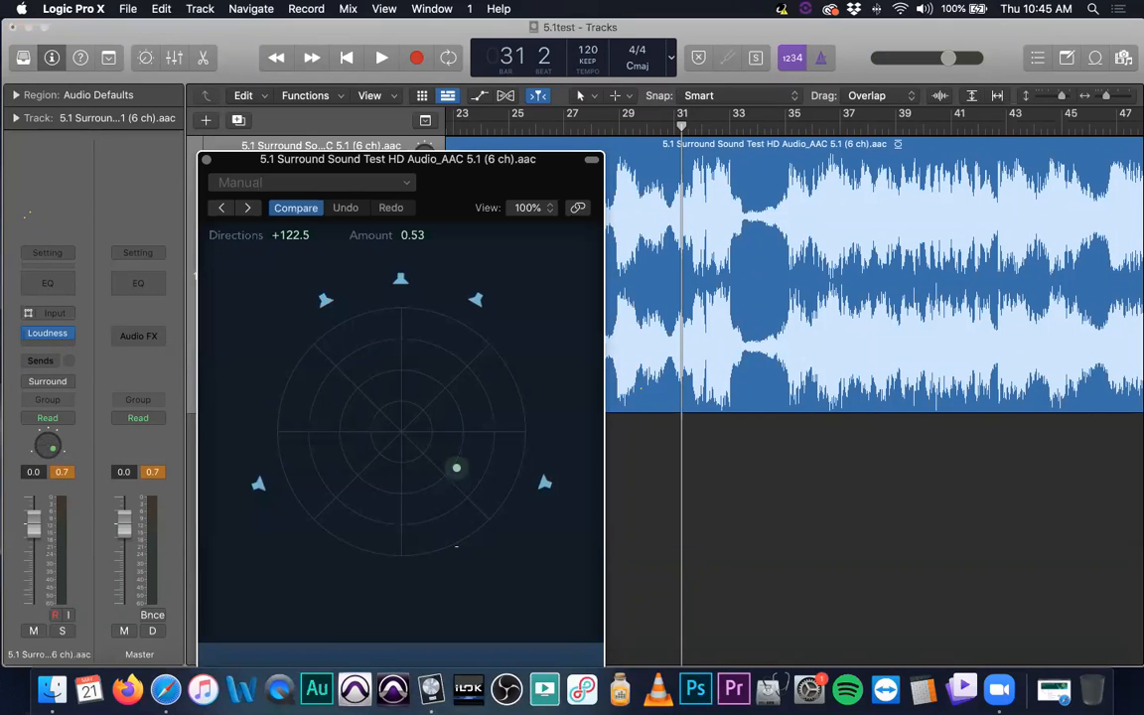
pyautogui.keyDown('alt'); pyautogui.click(456, 469); pyautogui.keyUp('alt')
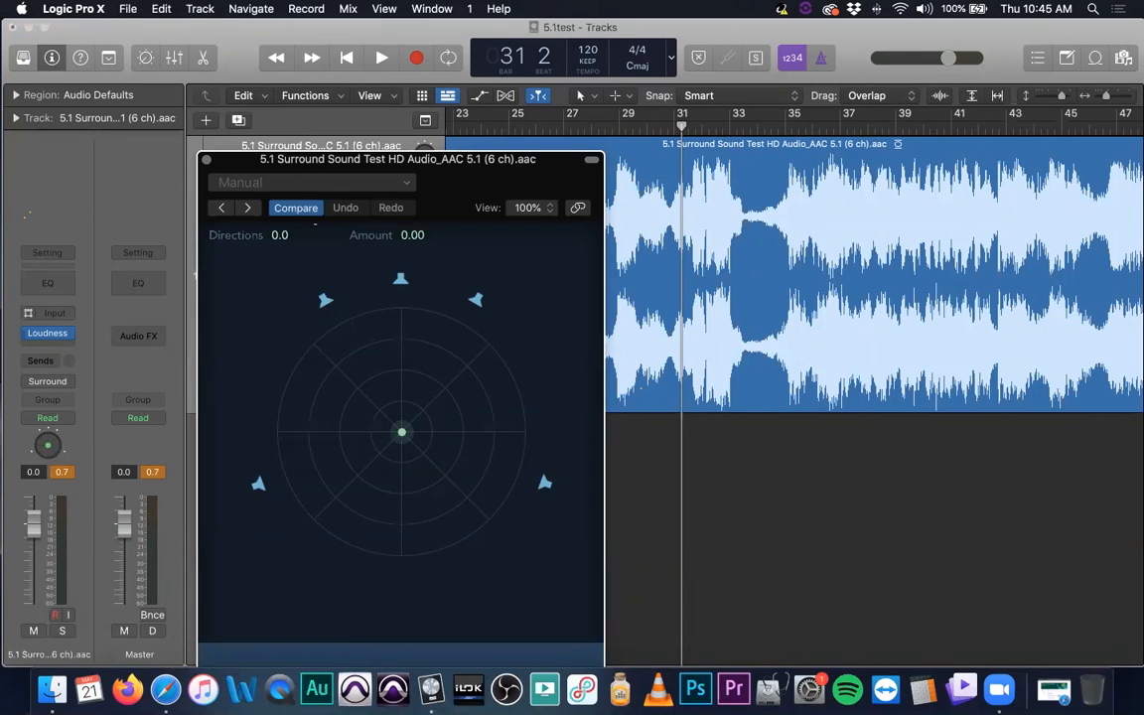
pyautogui.click(208, 160)
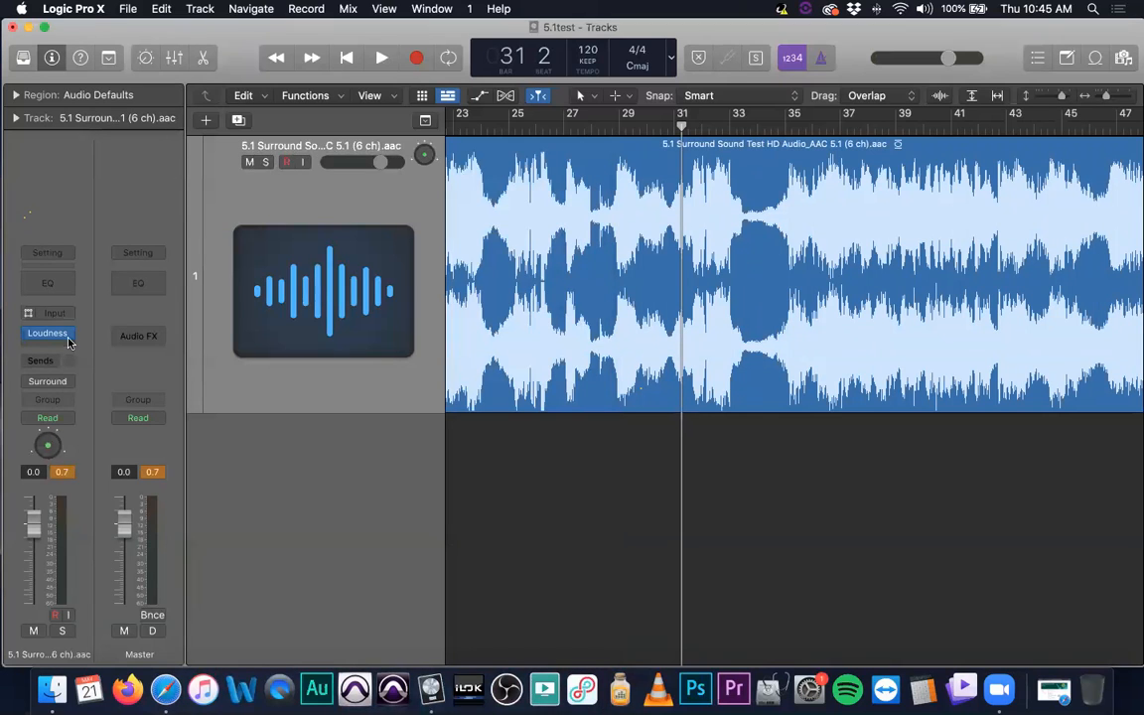
# - Remove the Loudness Meter from the surround track and keep the track's pan mode at Pan
pyautogui.click(70, 333)
pyautogui.click(75, 355)
pyautogui.rightClick(47, 445)
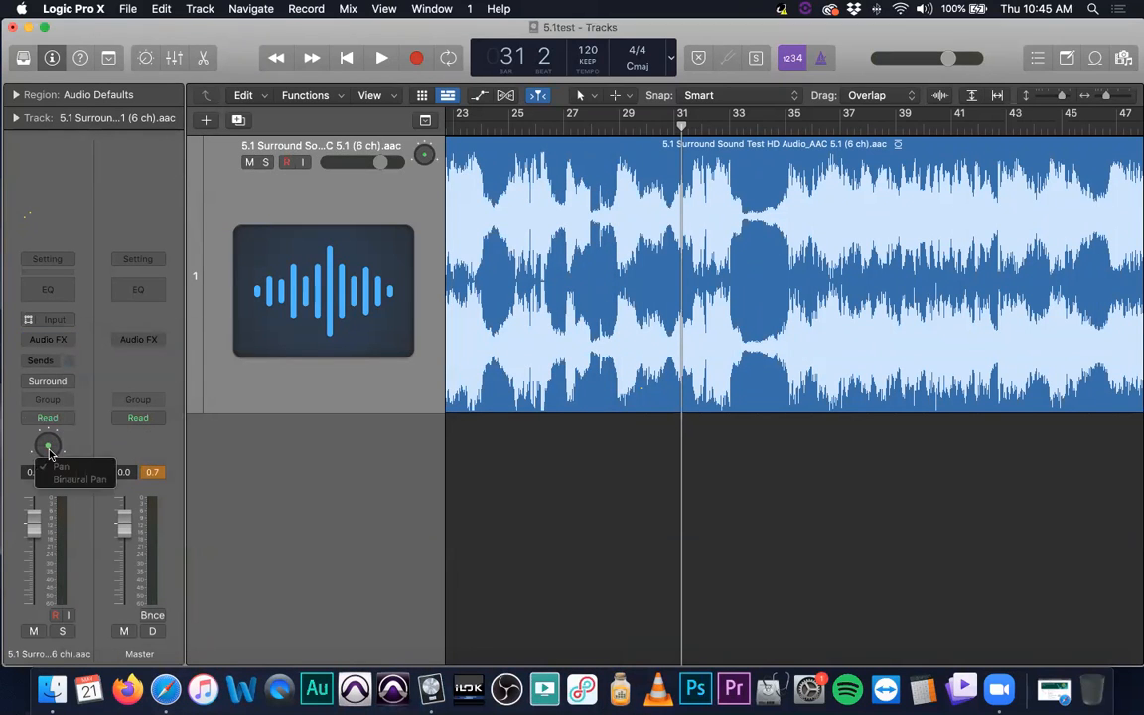
pyautogui.click(61, 465)
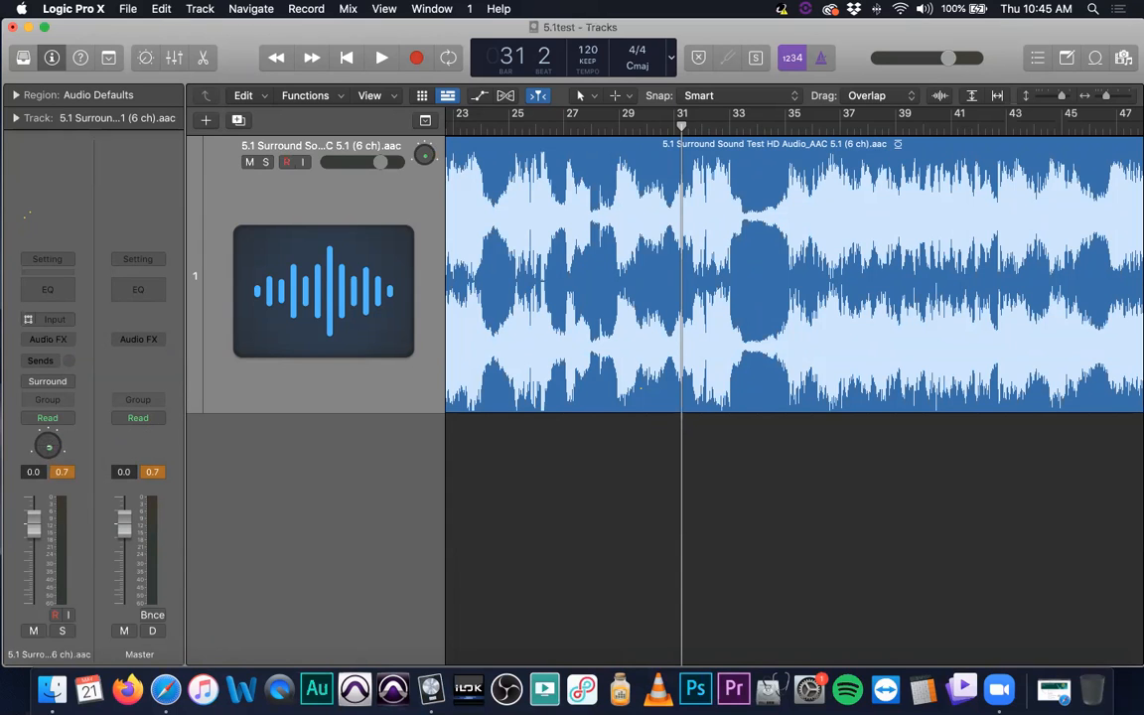
# - Bring up the Surround Balancer with its puck centered and place the whole window clear of the track header
pyautogui.doubleClick(47, 446)
pyautogui.keyDown('alt'); pyautogui.click(416, 459); pyautogui.keyUp('alt')
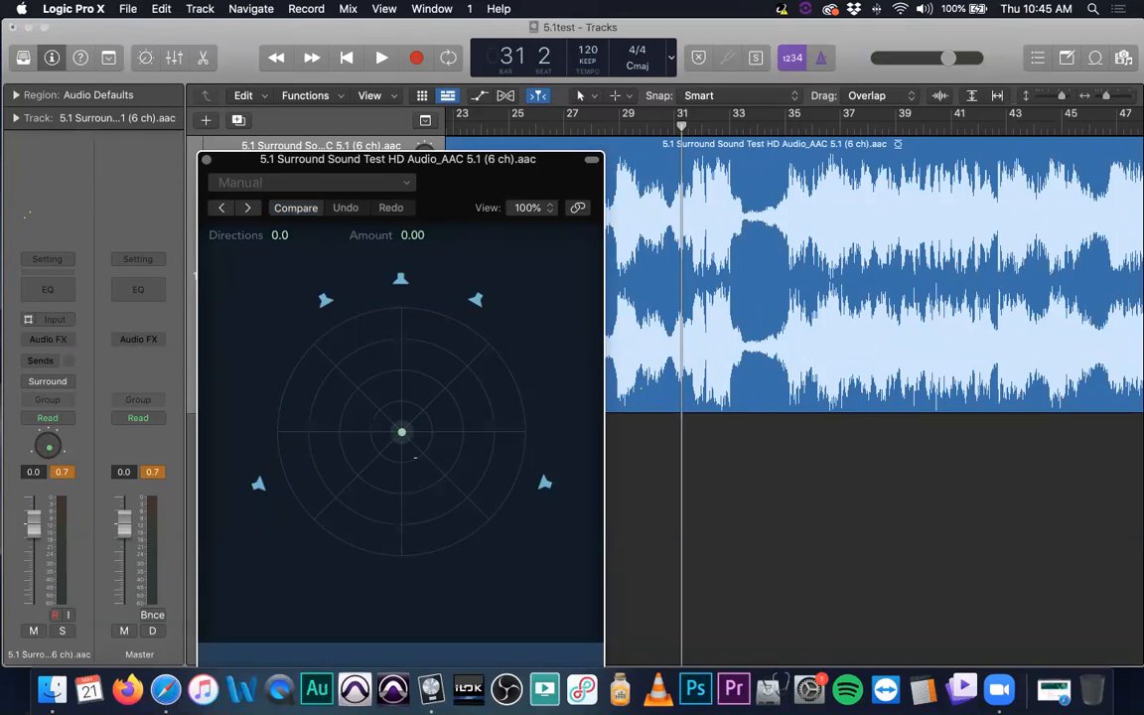
pyautogui.moveTo(432, 159); pyautogui.dragTo(480, 27)
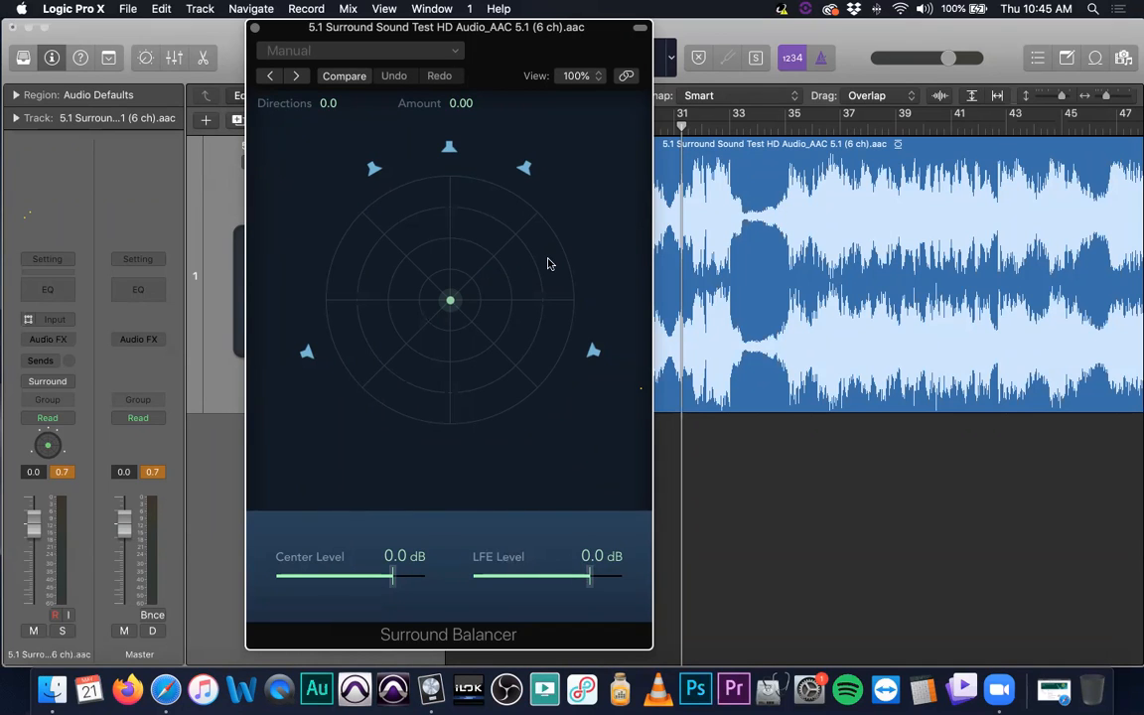
pyautogui.moveTo(377, 31); pyautogui.dragTo(575, 50)
# - Show track automation and set the surround track's automation mode to Touch
pyautogui.press('a')
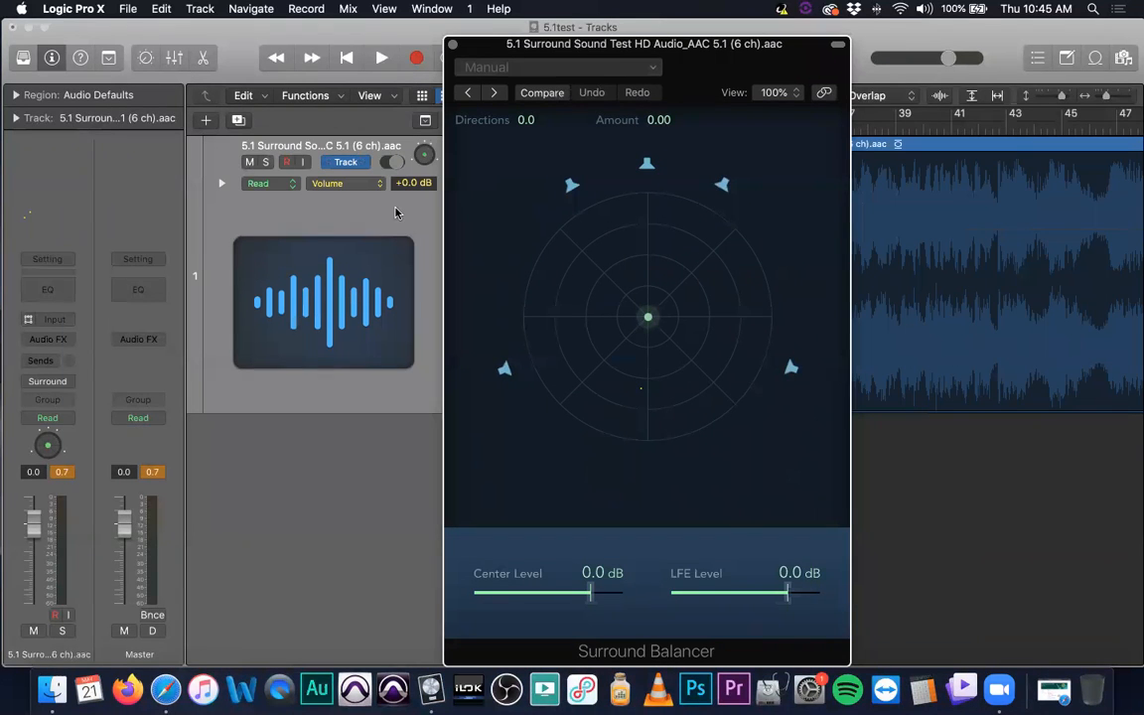
pyautogui.click(276, 185)
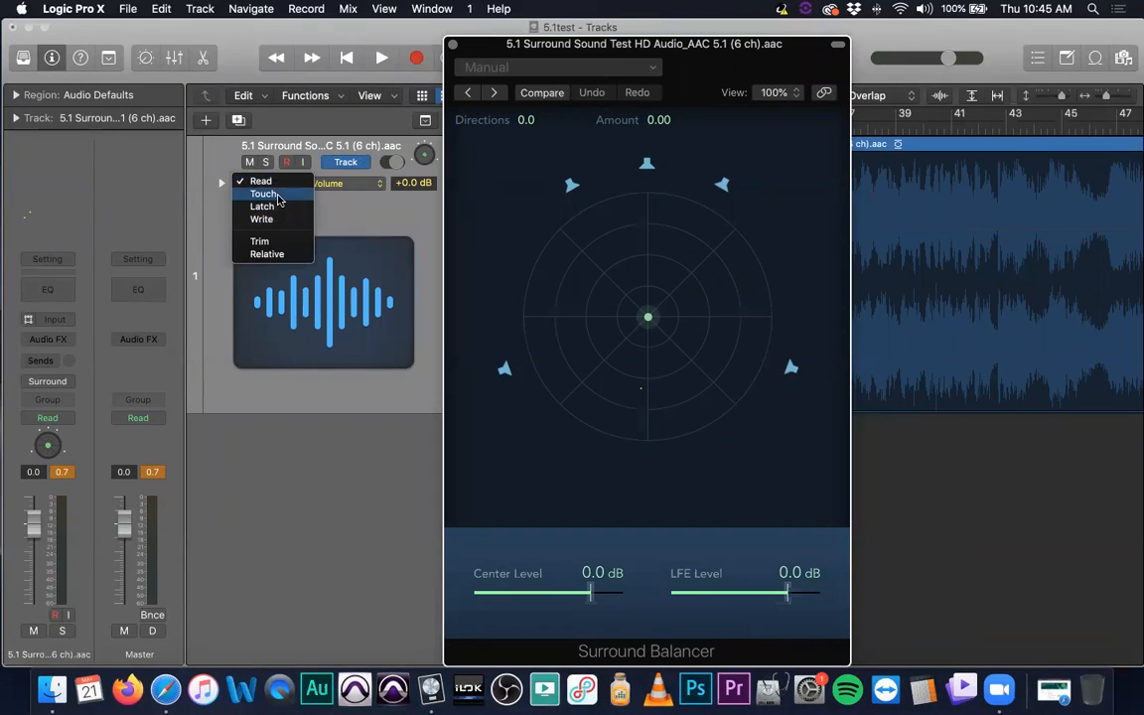
pyautogui.click(273, 195)
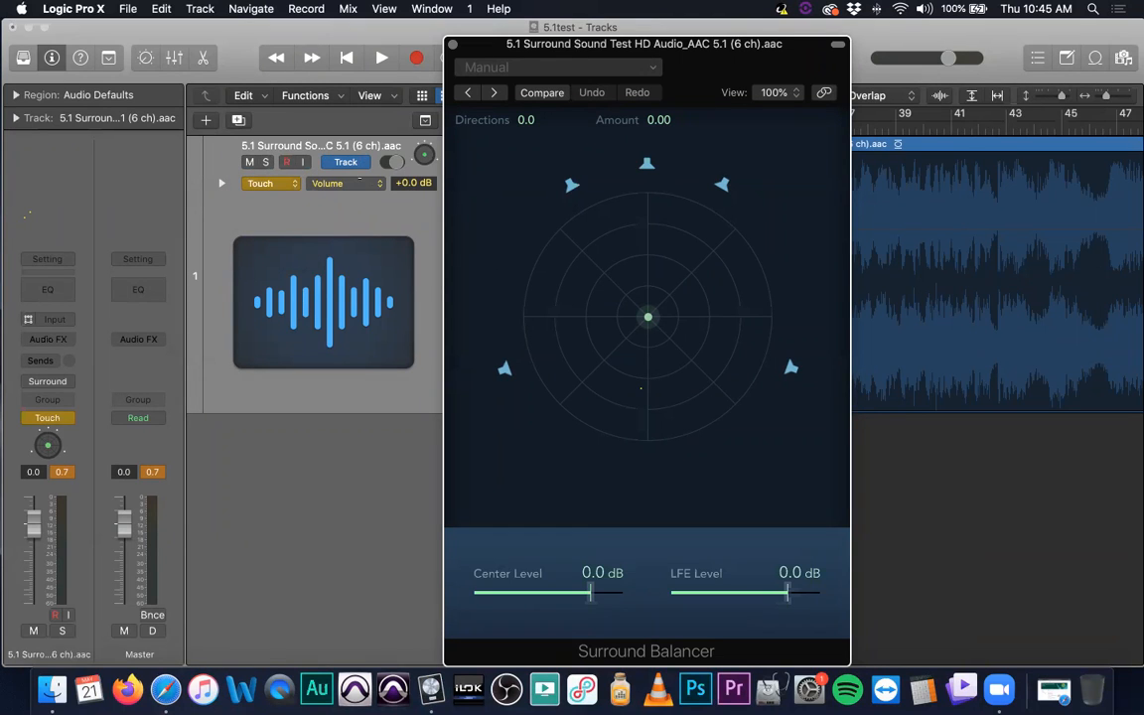
# - Switch the surround track's automation parameter from Volume to Surr. Angle
pyautogui.click(352, 187)
pyautogui.moveTo(397, 278)
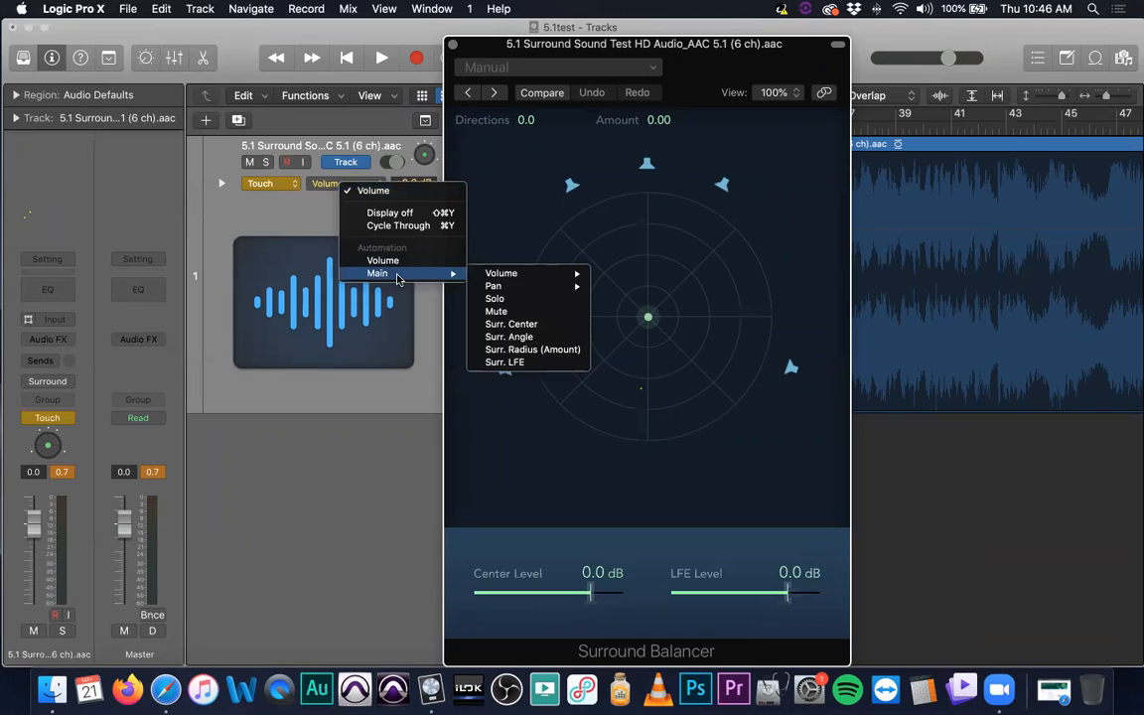
pyautogui.moveTo(559, 292)
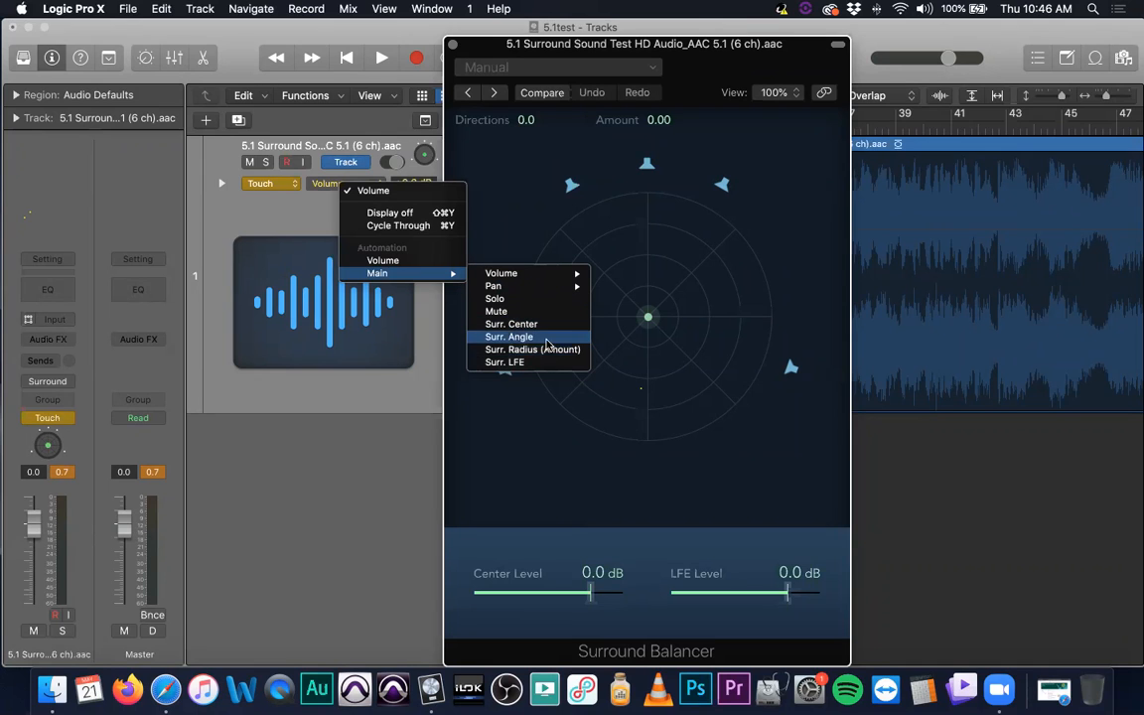
pyautogui.click(536, 337)
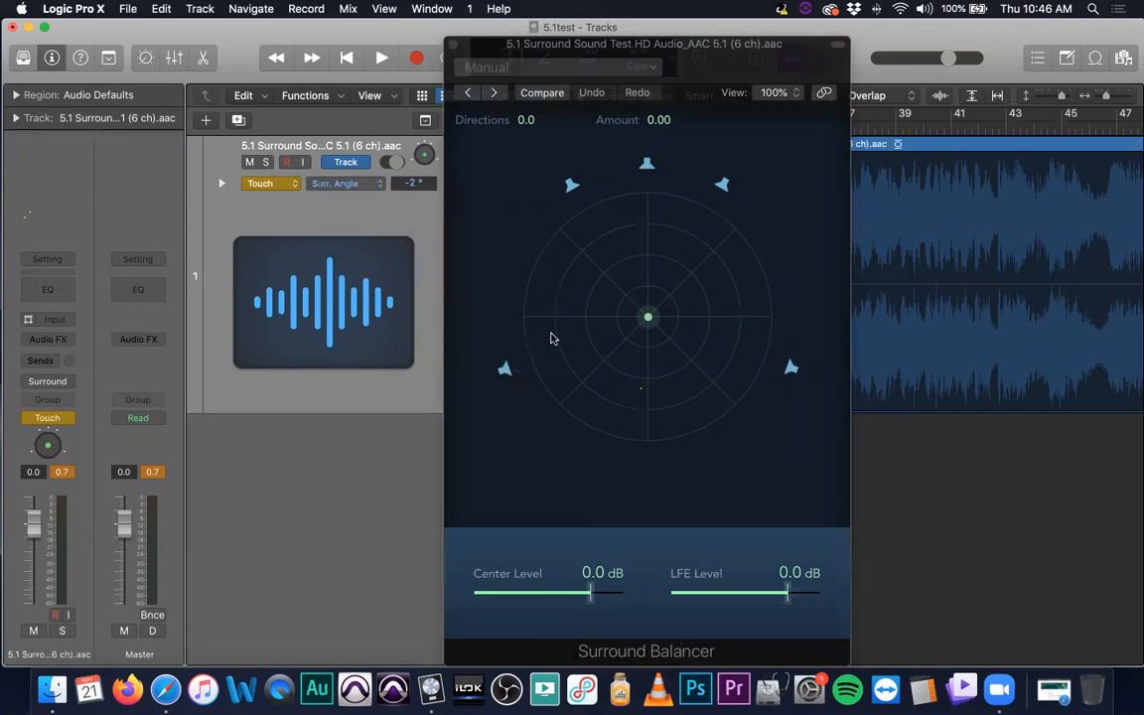
# - Write surround pan automation by moving the puck around the circle during playback to about bar 36, and close the Surround Balancer
pyautogui.press('space')
pyautogui.moveTo(645, 315)
pyautogui.mouseDown()
pyautogui.moveTo(596, 243)
pyautogui.moveTo(685, 252)
pyautogui.moveTo(723, 281)
pyautogui.moveTo(737, 313)
pyautogui.moveTo(737, 363)
pyautogui.moveTo(707, 398)
pyautogui.moveTo(640, 403)
pyautogui.moveTo(582, 378)
pyautogui.moveTo(562, 314)
pyautogui.moveTo(585, 258)
pyautogui.moveTo(730, 281)
pyautogui.moveTo(648, 316)
pyautogui.mouseUp()
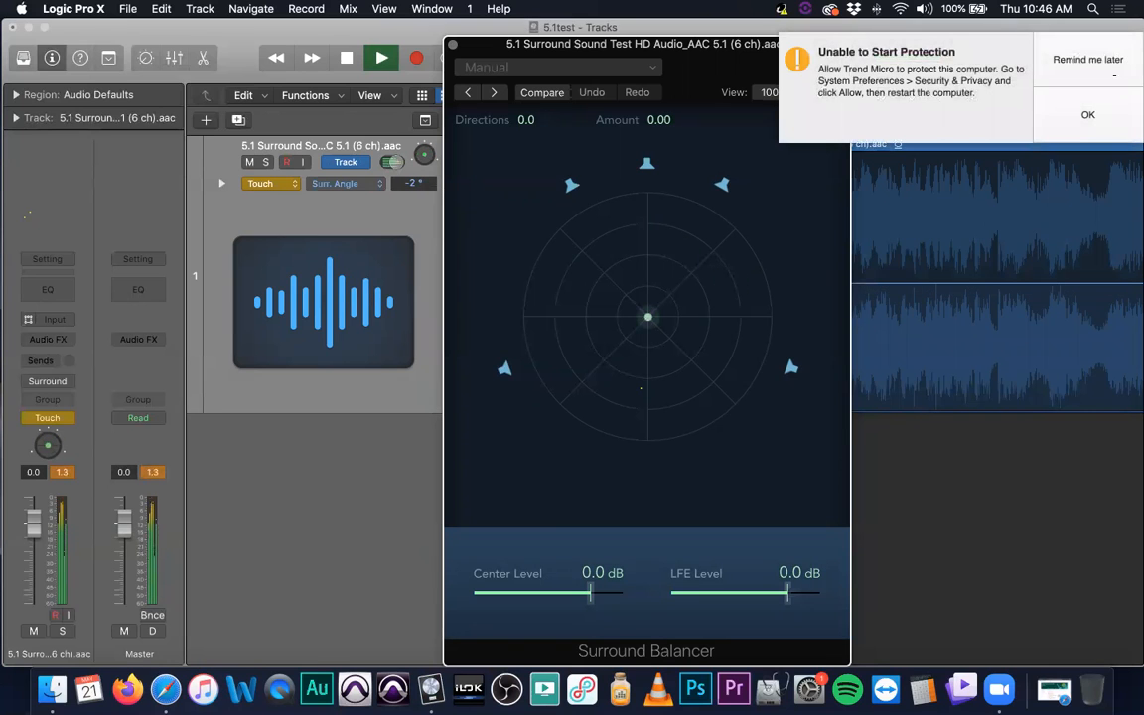
pyautogui.press('space')
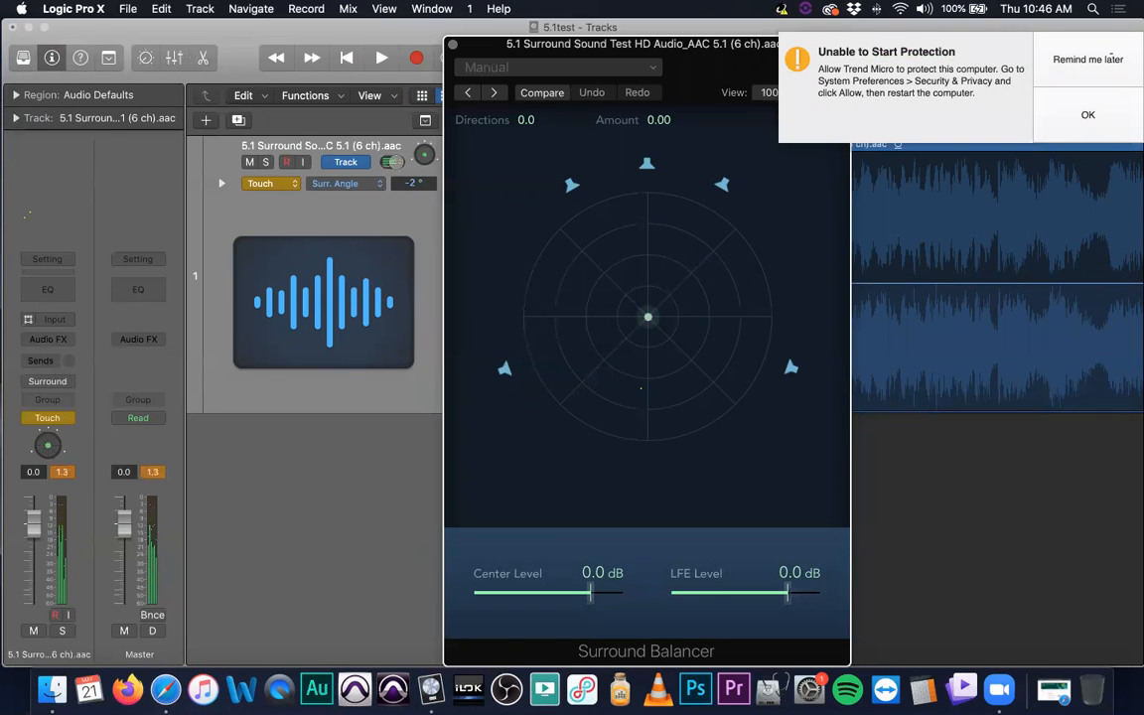
pyautogui.click(1120, 58)
pyautogui.moveTo(592, 41); pyautogui.dragTo(254, 164)
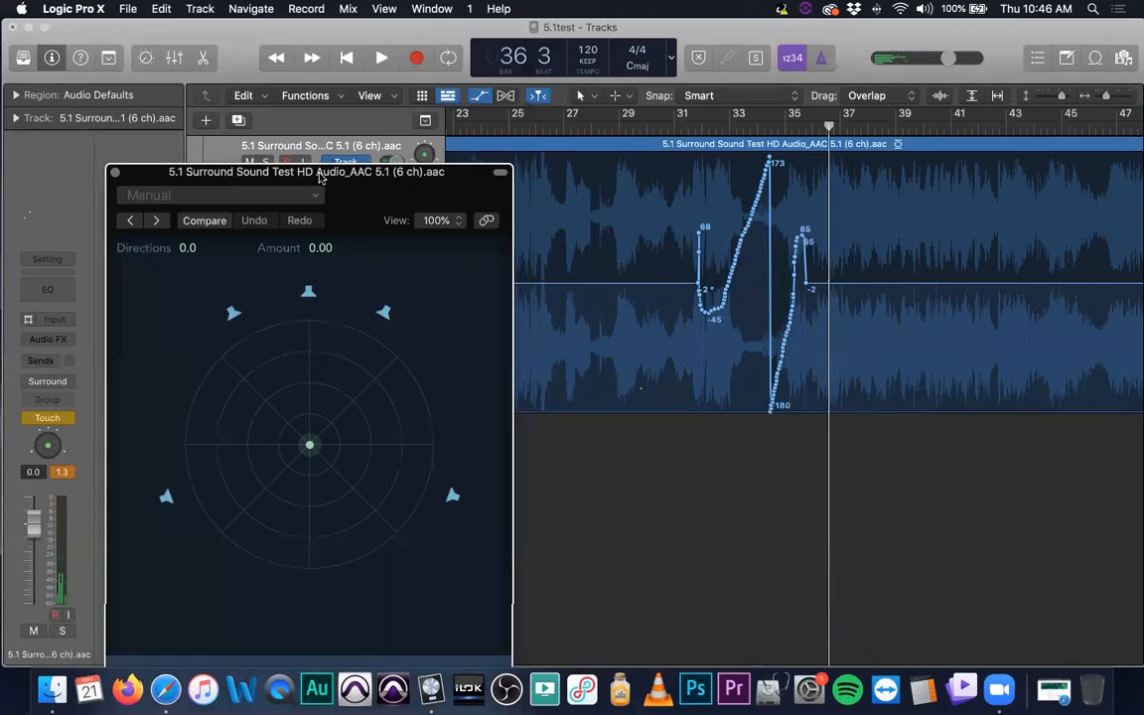
pyautogui.click(113, 168)
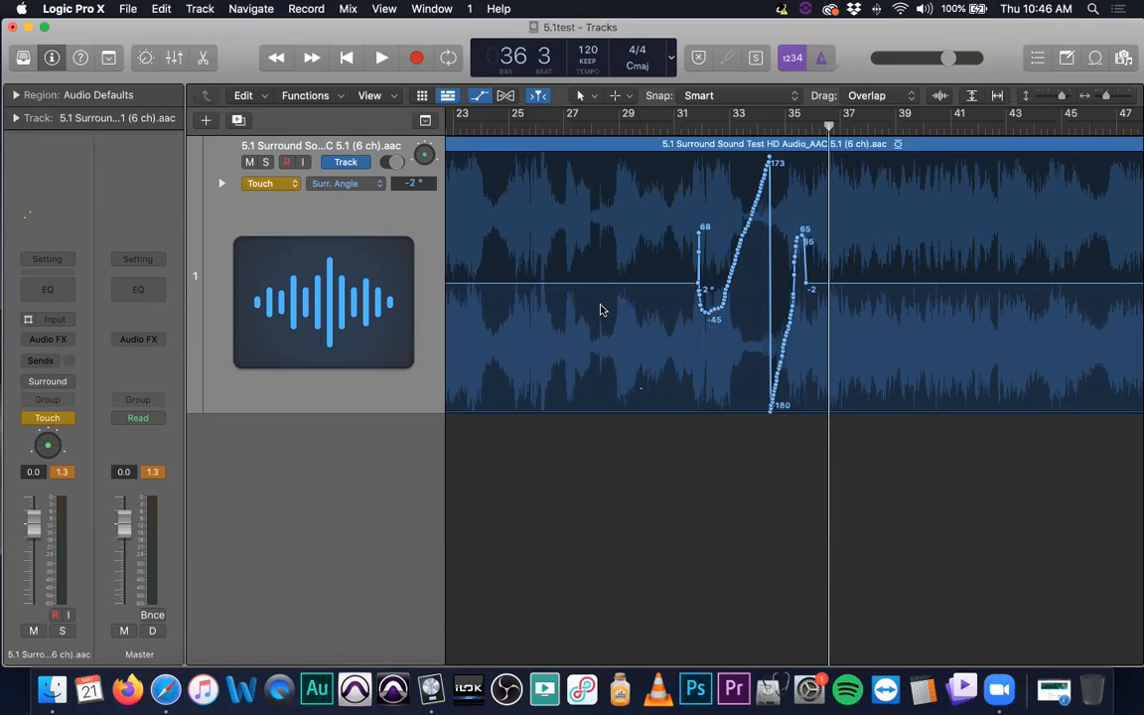
# - Show the Surr. Radius (Amount) automation, replay the pan move from bar 31 with the Surround Balancer open, and close the balancer
pyautogui.click(348, 183)
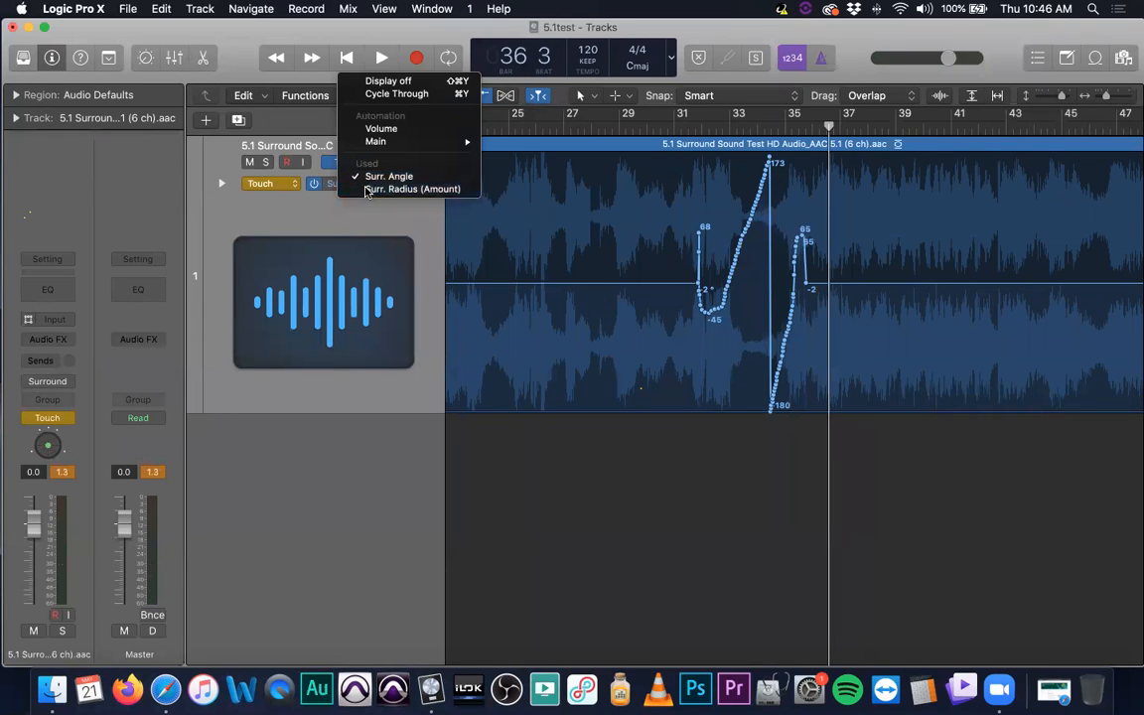
pyautogui.click(387, 188)
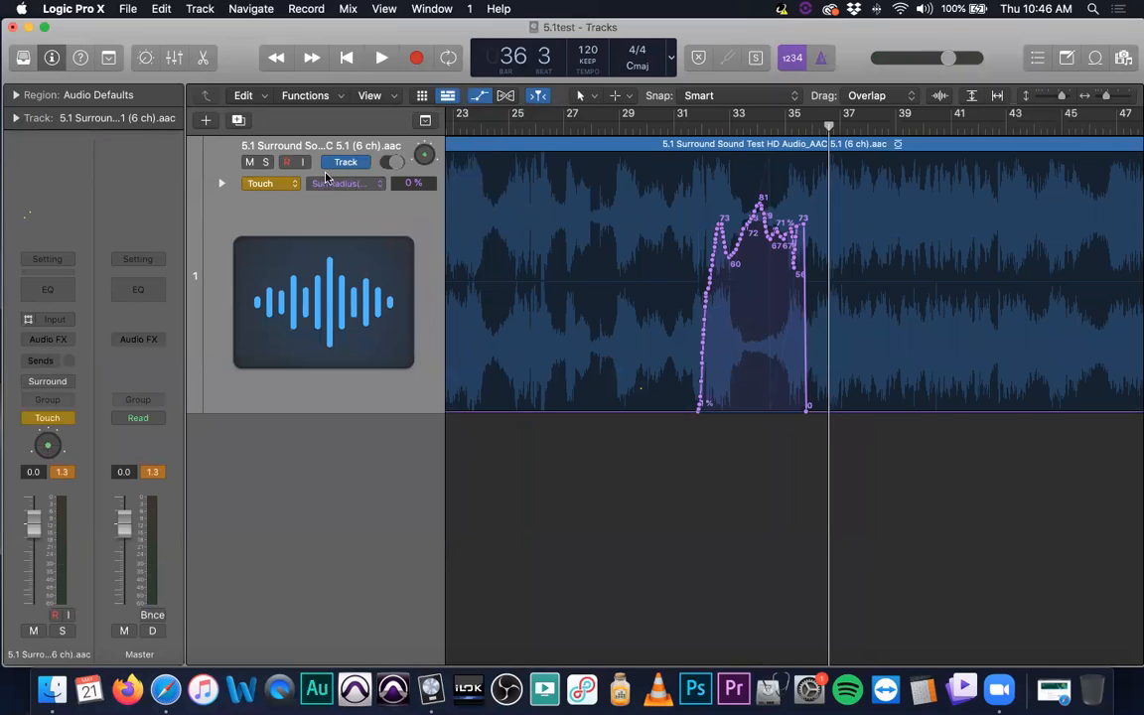
pyautogui.click(711, 132)
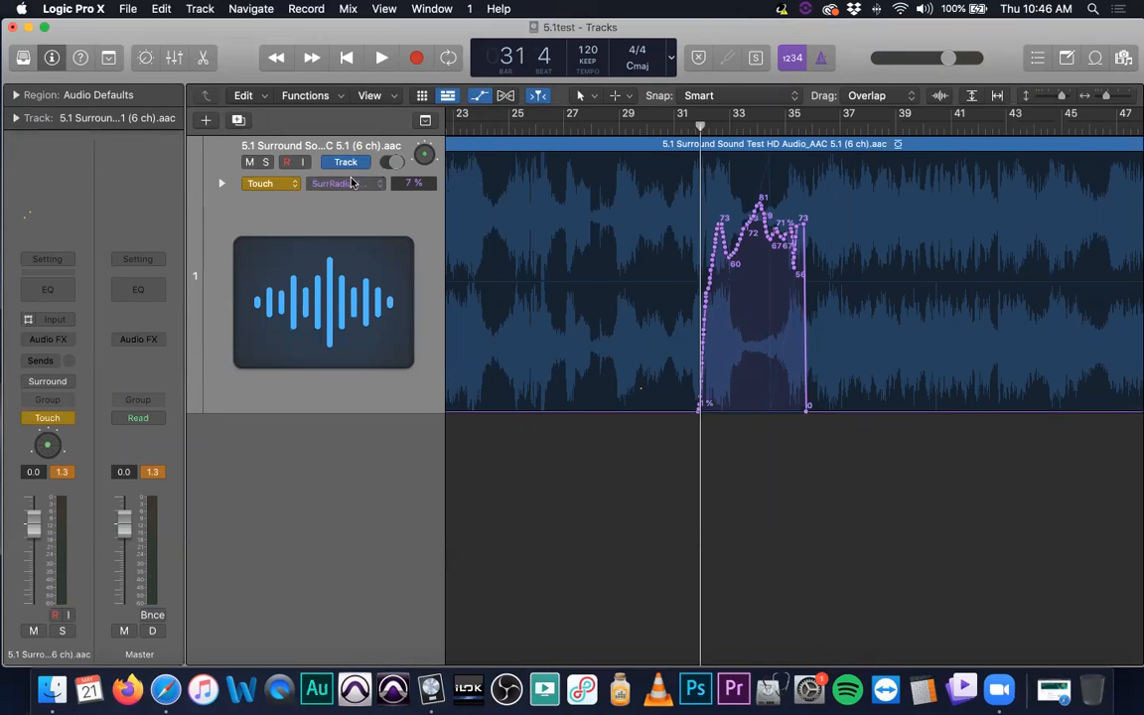
pyautogui.doubleClick(425, 158)
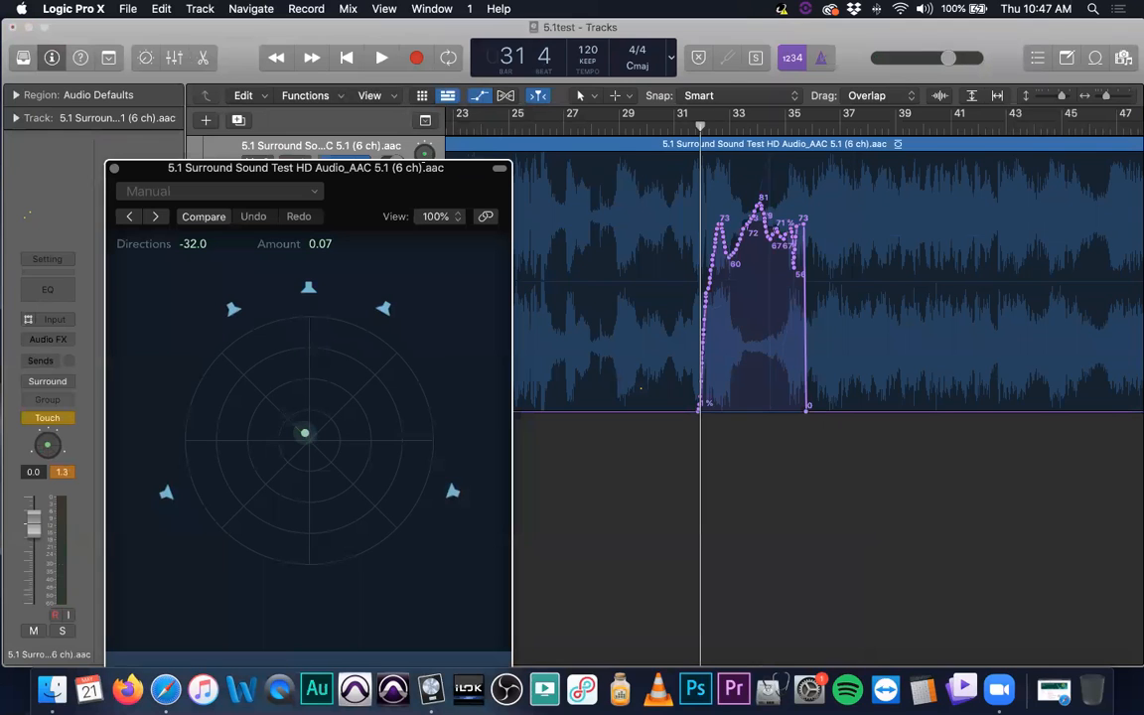
pyautogui.press('space')
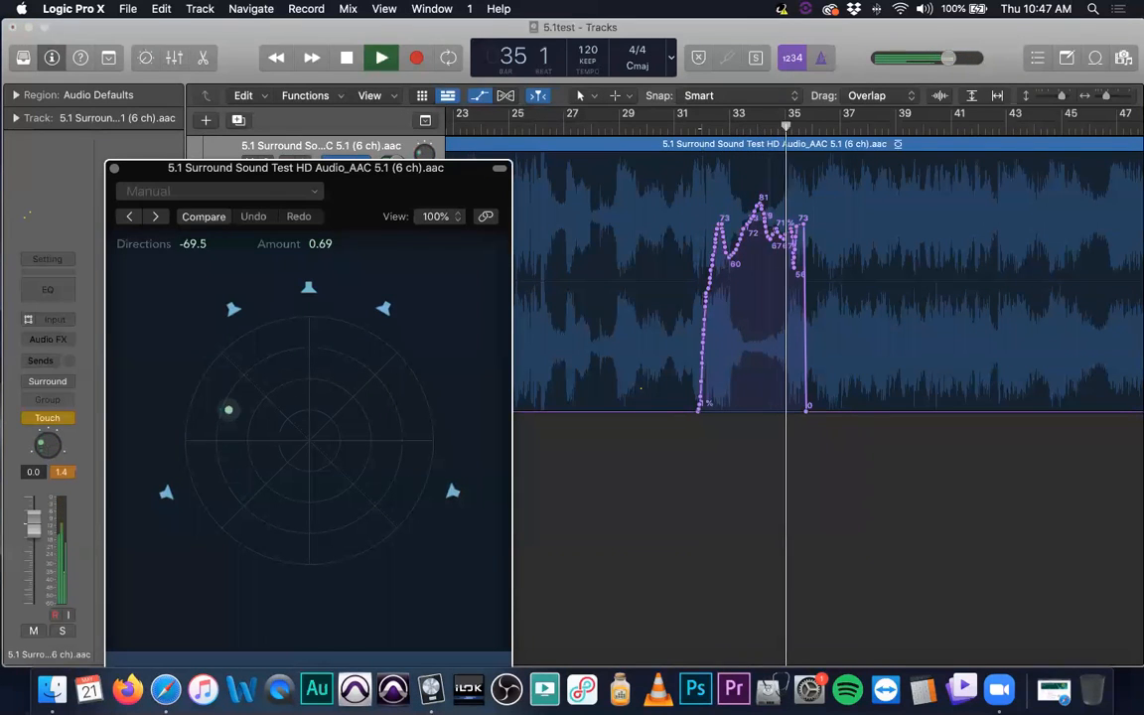
pyautogui.press('space')
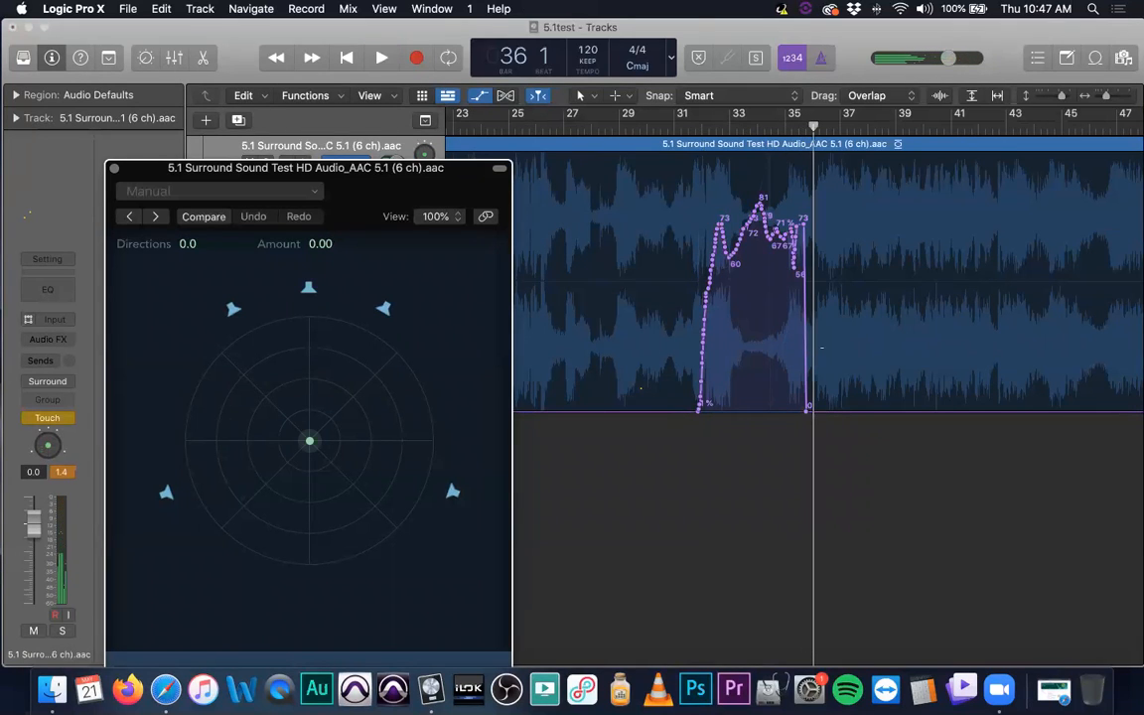
pyautogui.moveTo(341, 174); pyautogui.dragTo(623, 138)
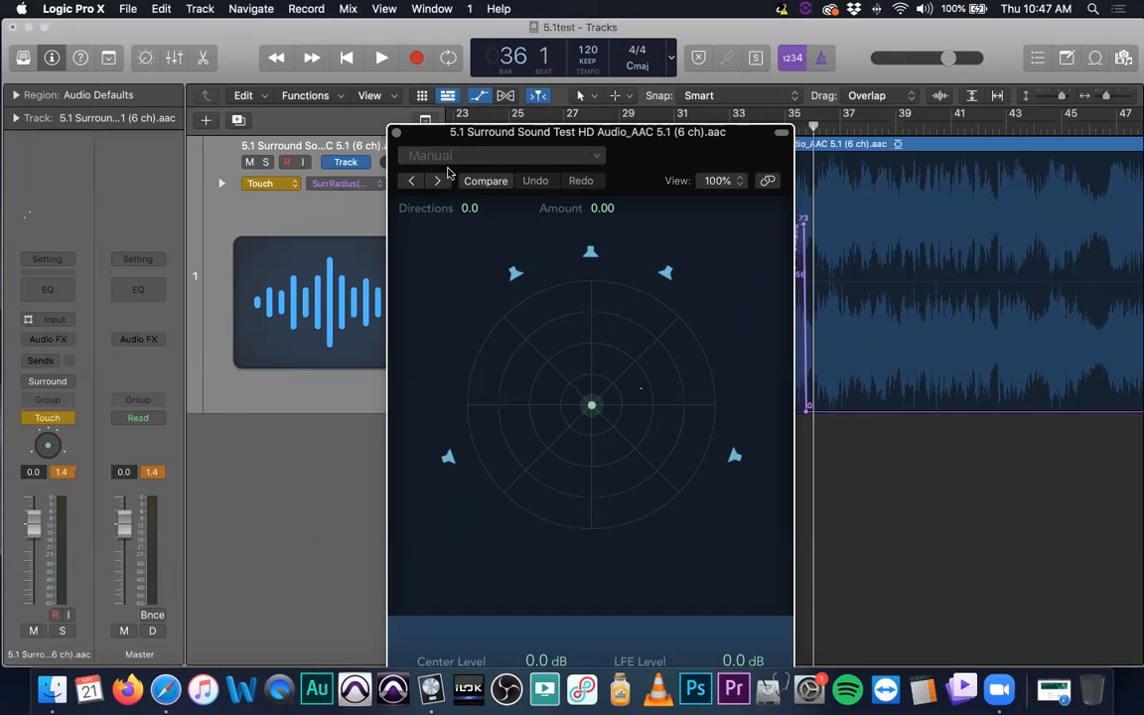
pyautogui.click(397, 133)
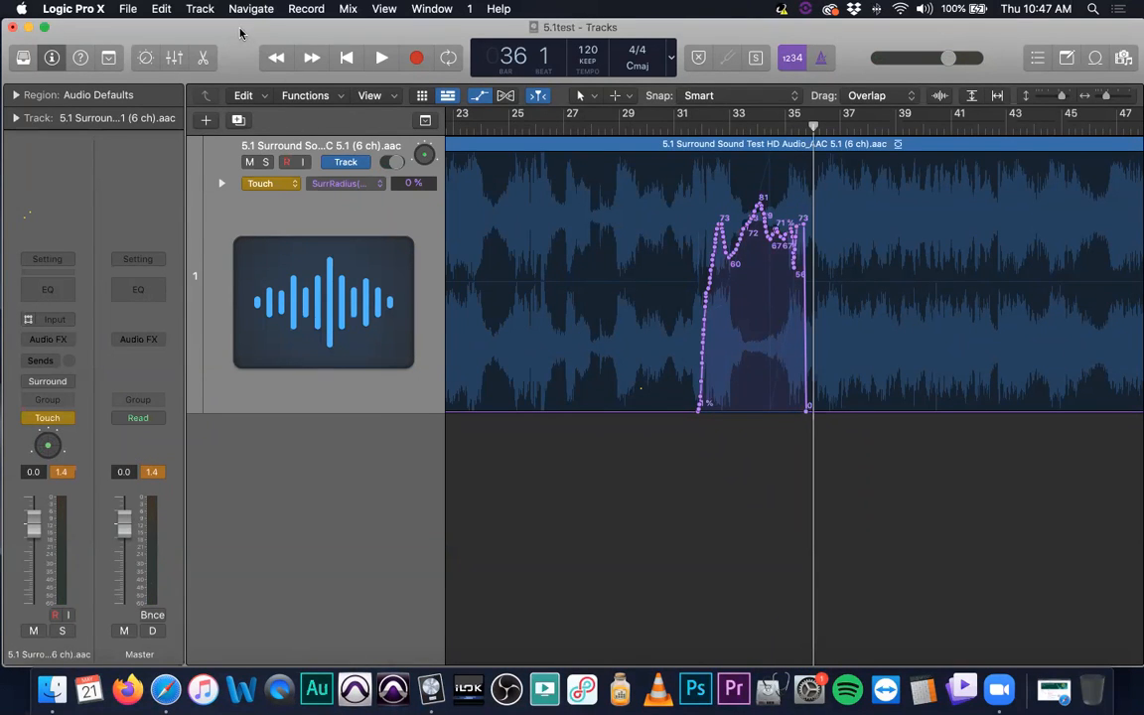
# - Reduce the vertical zoom to make the surround track much shorter, keeping the project window aligned with the screen edge
pyautogui.moveTo(240, 29); pyautogui.dragTo(251, 26)
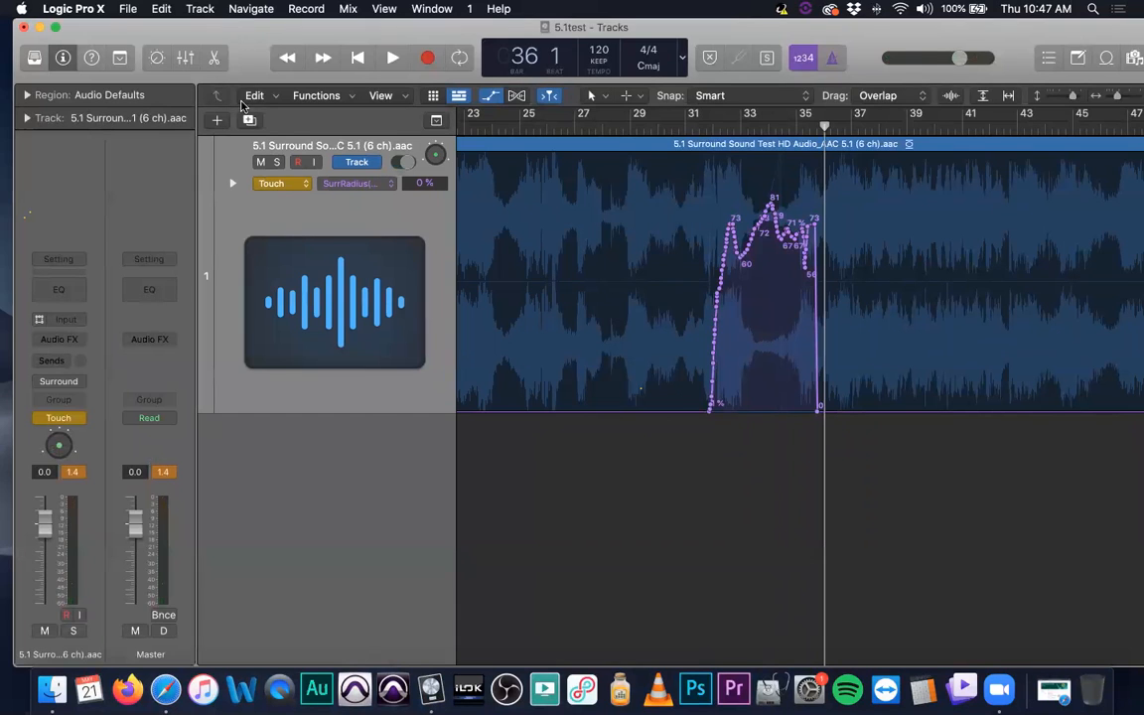
pyautogui.press('super+Up')
pyautogui.press('super+Up')
pyautogui.press('super+Up')
pyautogui.press('super+Up')
pyautogui.press('super+Up')
pyautogui.press('super+Up')
pyautogui.press('super+Up')
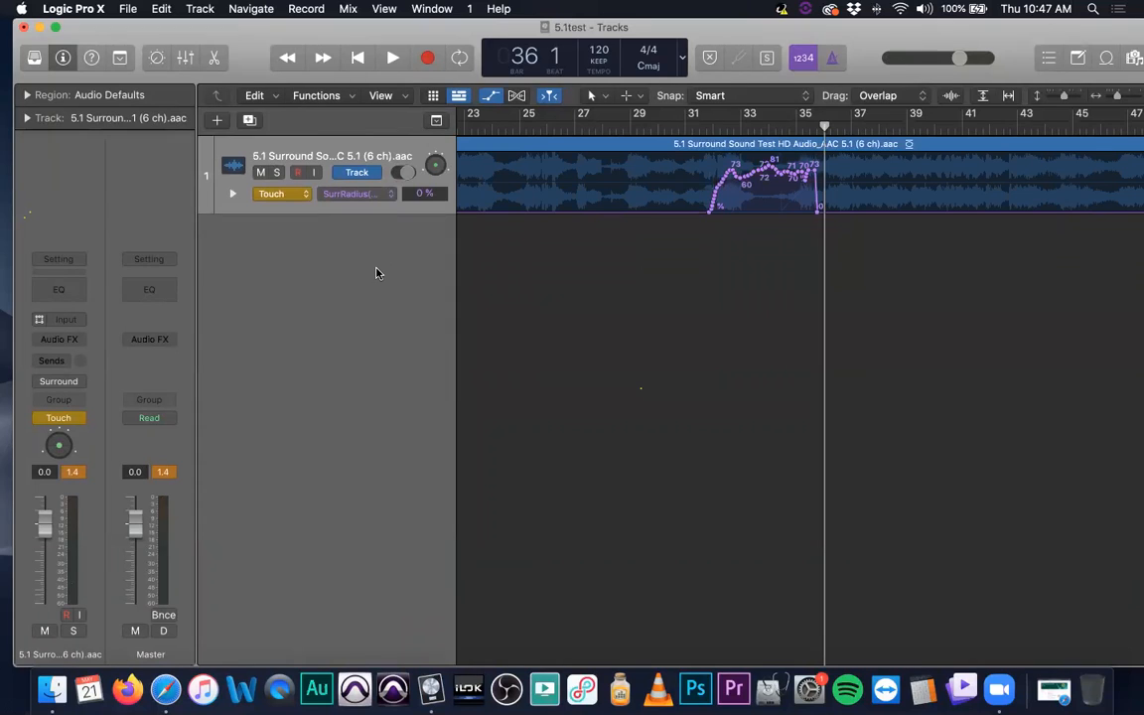
pyautogui.moveTo(245, 25); pyautogui.dragTo(232, 25)
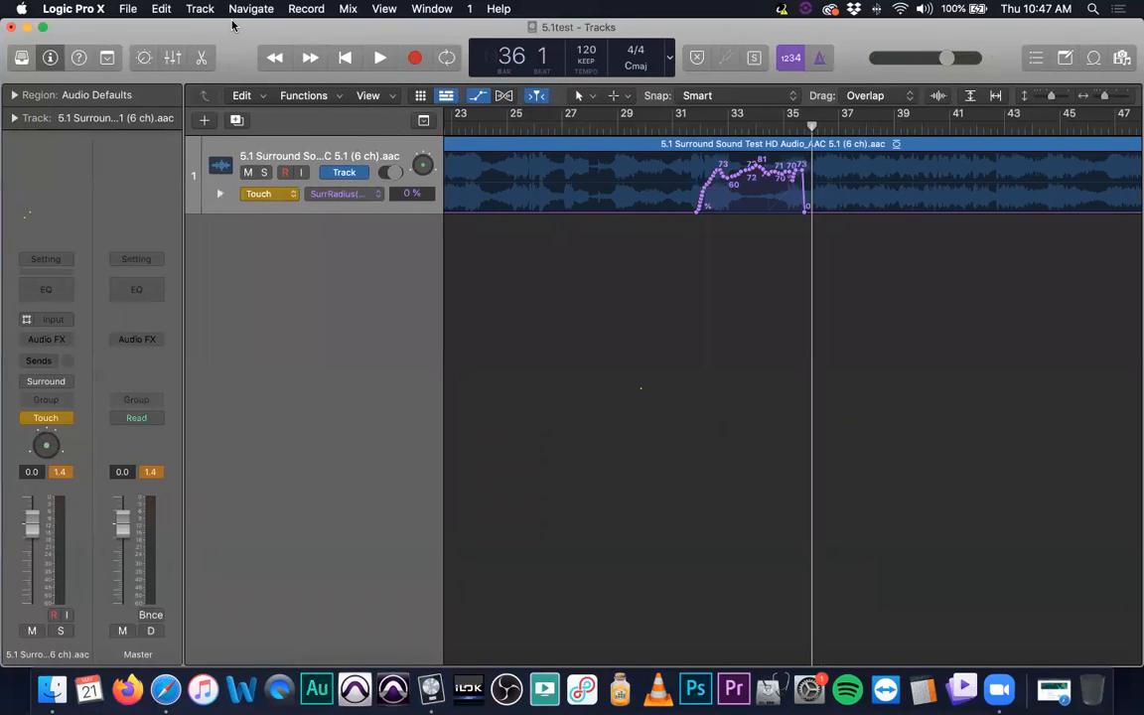
# - Start creating new audio tracks and review the audio input choices, including Surround, keeping Input 1 selected
pyautogui.doubleClick(282, 317)
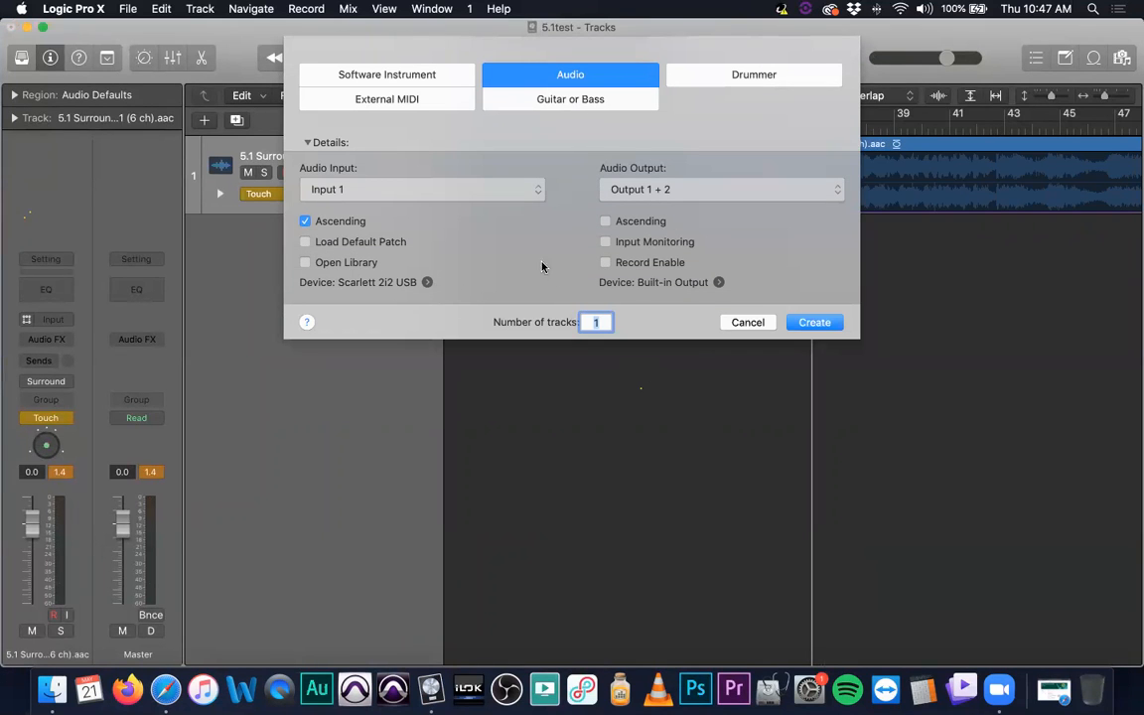
pyautogui.click(491, 191)
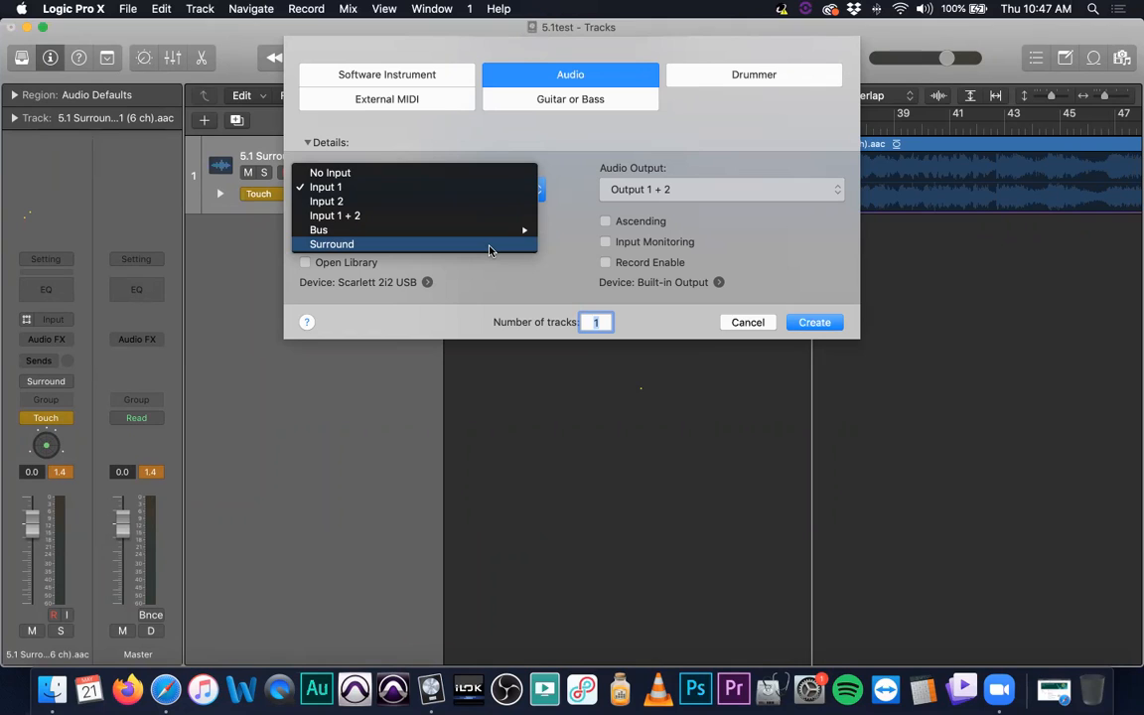
pyautogui.click(498, 293)
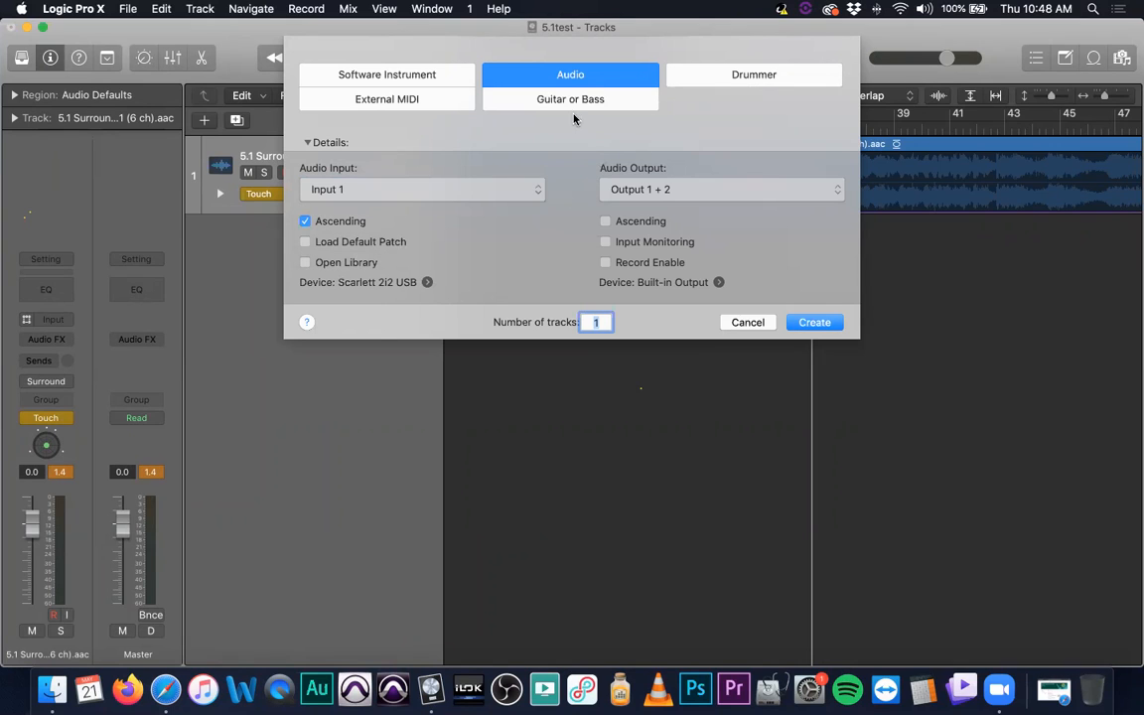
pyautogui.click(459, 192)
pyautogui.click(505, 295)
pyautogui.click(403, 191)
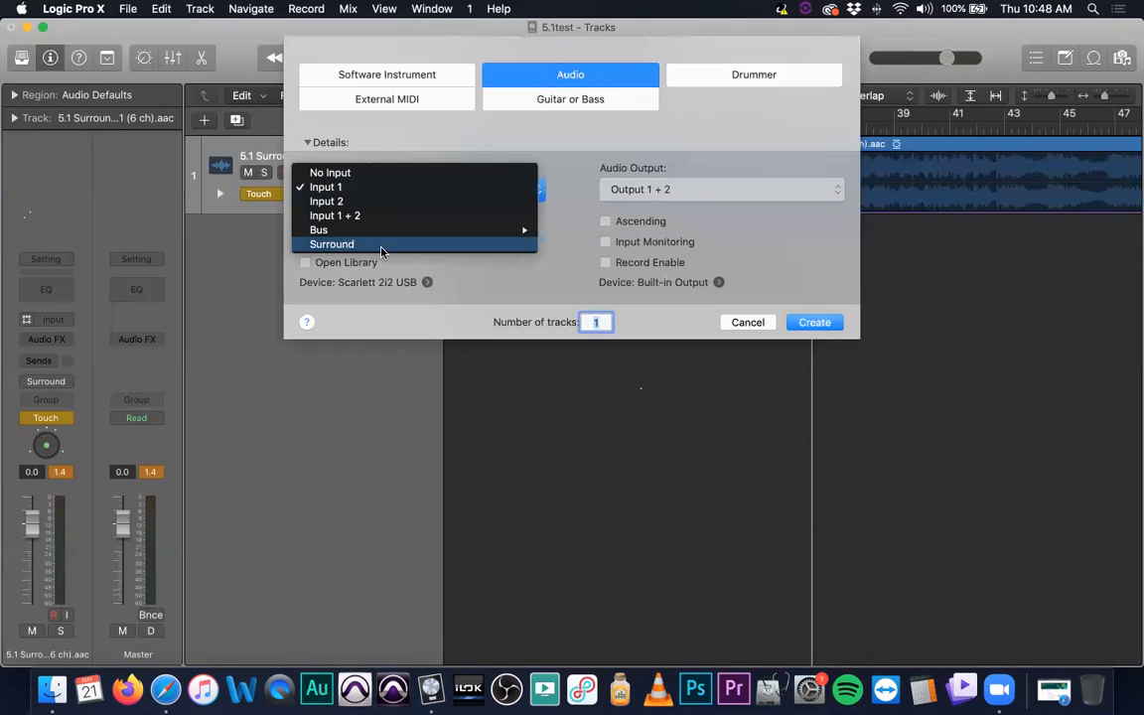
pyautogui.click(426, 268)
# - Set the new tracks' audio output to Surround and create 6 tracks
pyautogui.click(712, 190)
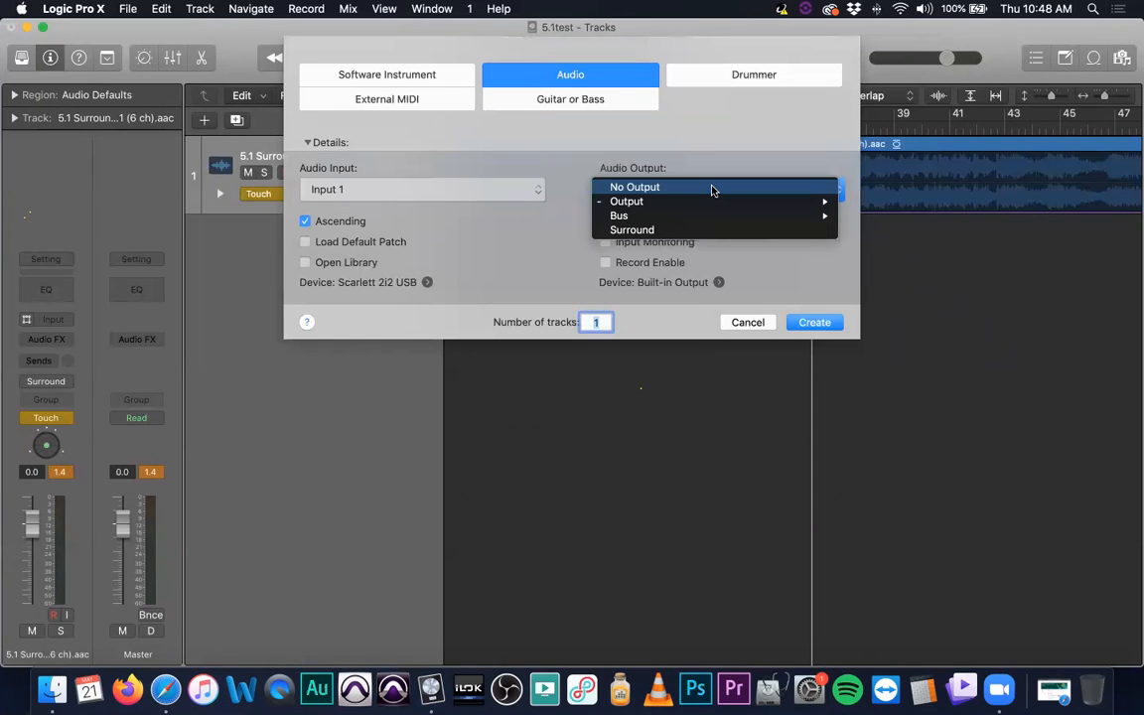
pyautogui.click(675, 229)
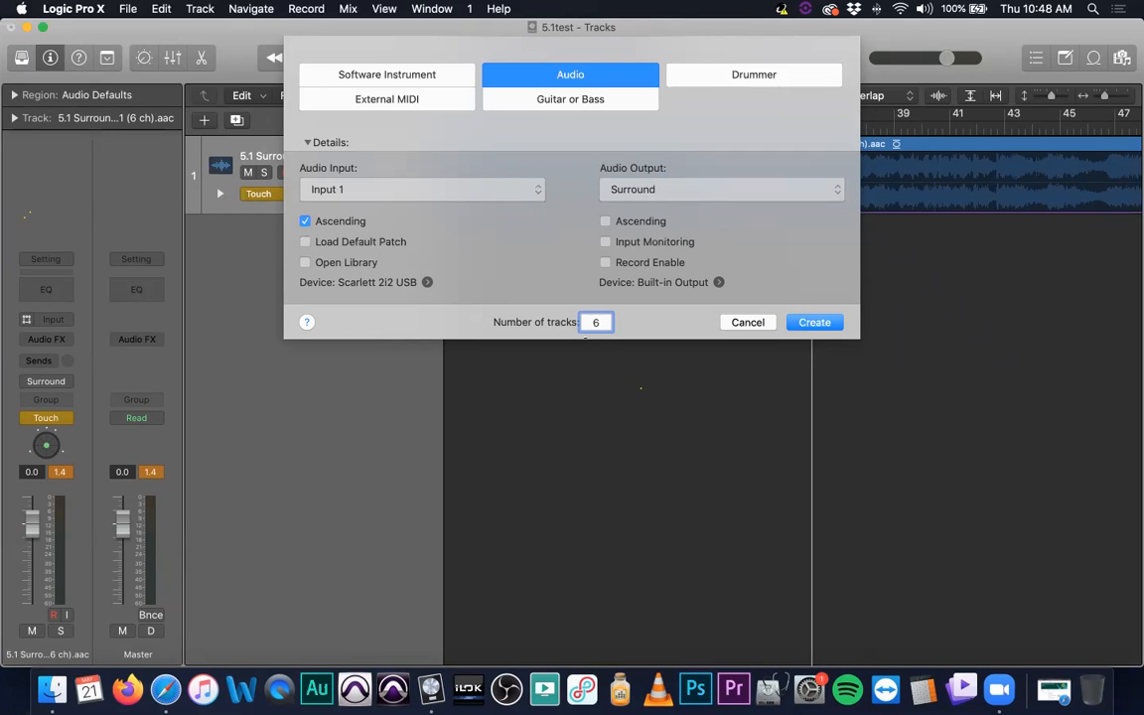
pyautogui.press('Return')
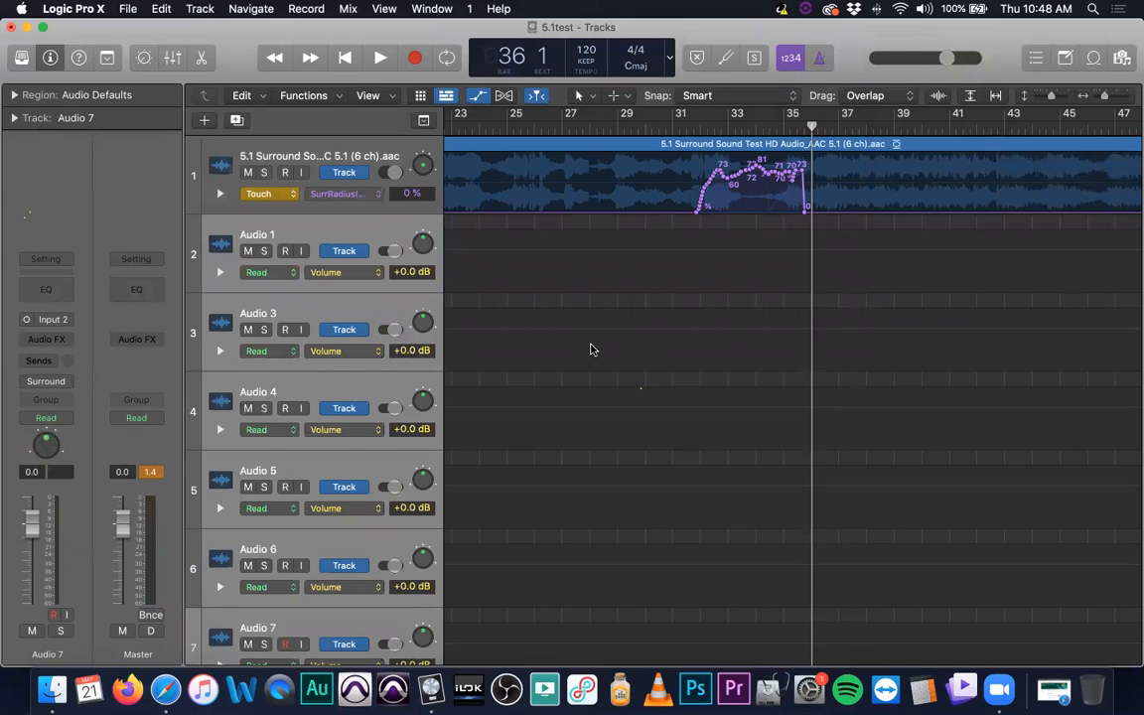
# - Bring up the Audio 1 track's surround panner and place its puck at the front-left speaker, at an angle of about -31.5 with diversity 0.00
pyautogui.scroll(-3, 592, 349)
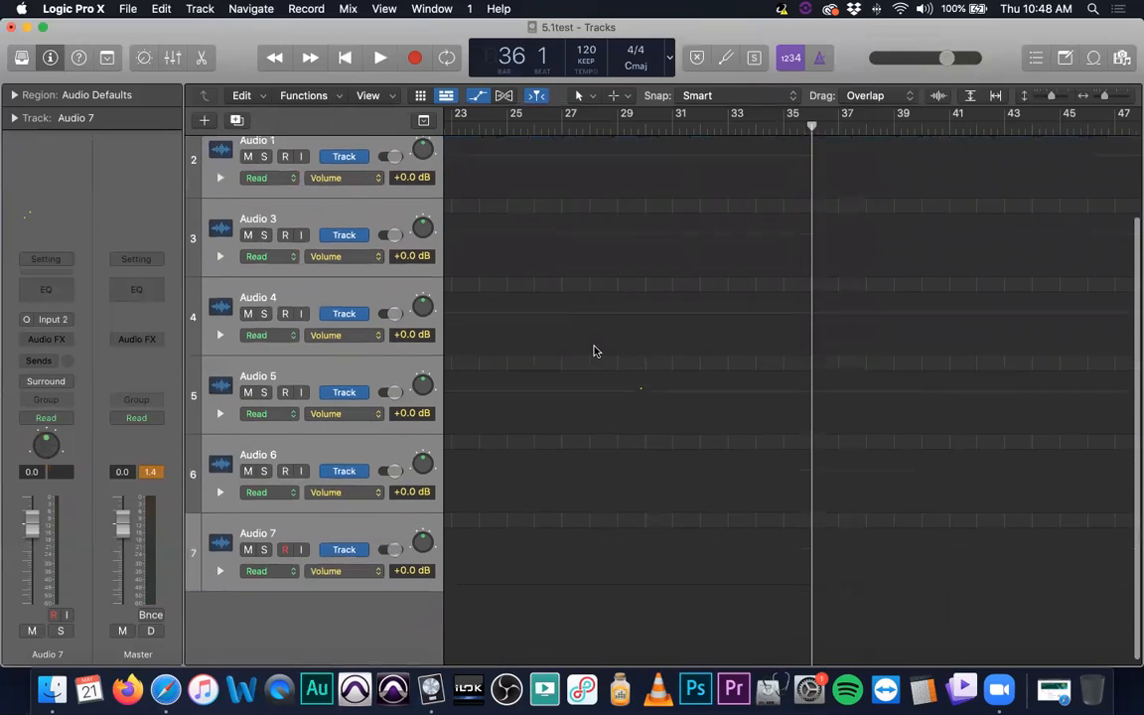
pyautogui.scroll(2, 588, 350)
pyautogui.click(368, 199)
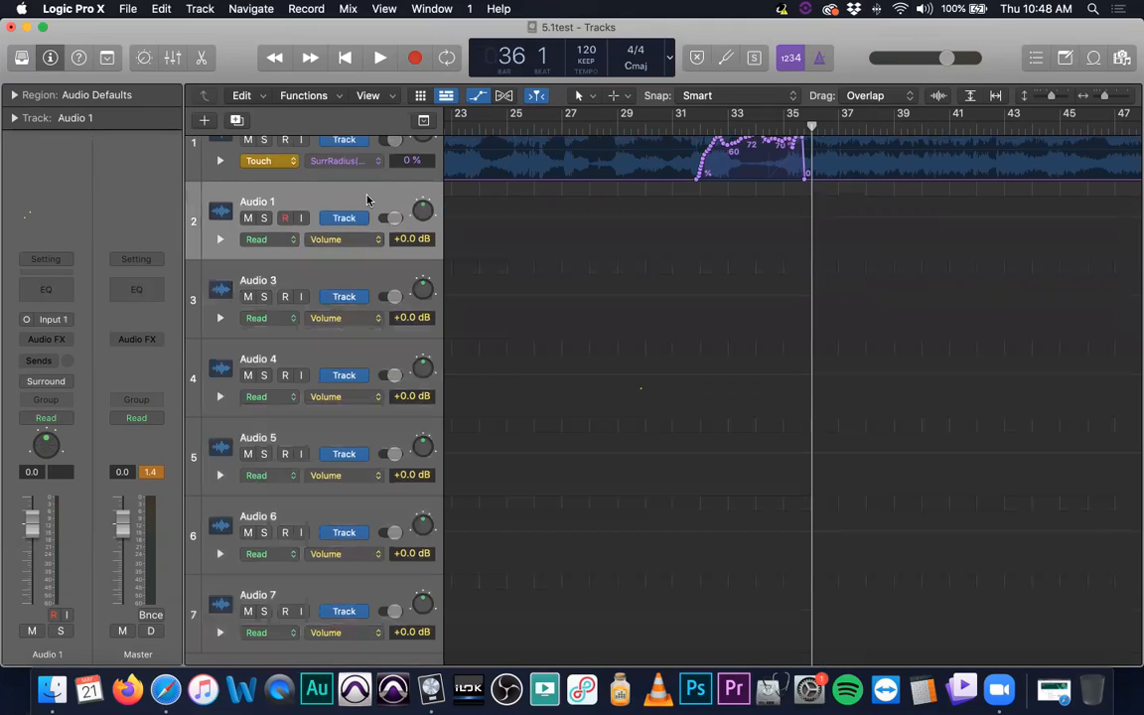
pyautogui.doubleClick(423, 211)
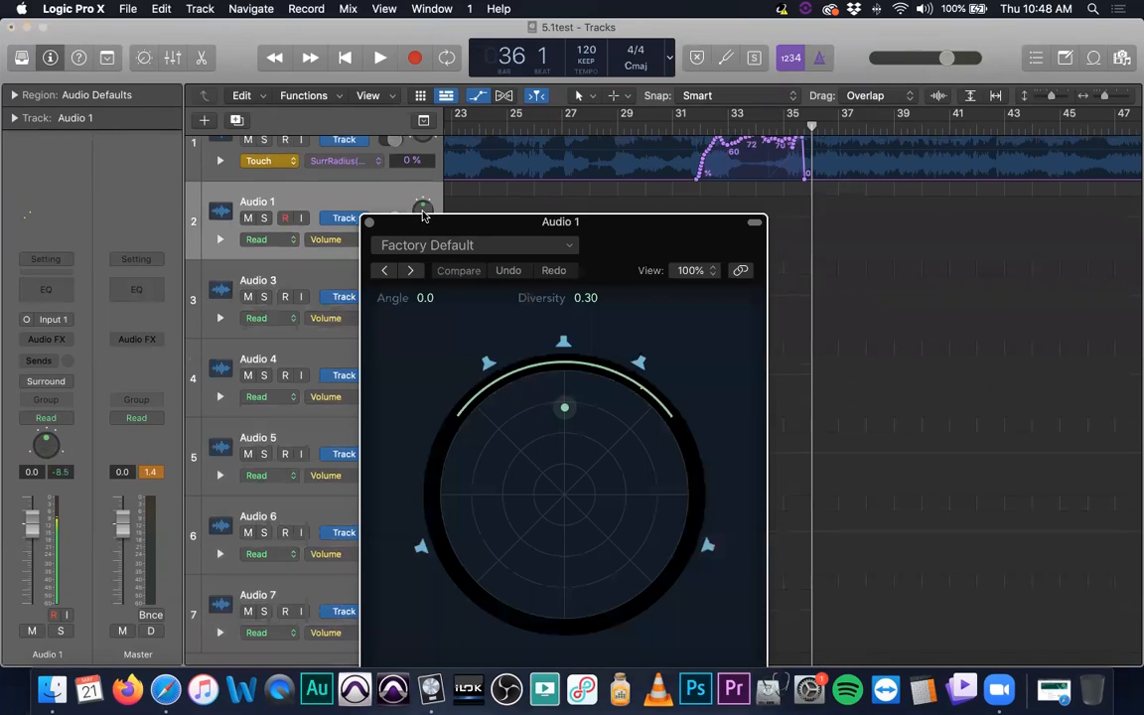
pyautogui.moveTo(468, 275); pyautogui.dragTo(599, 164)
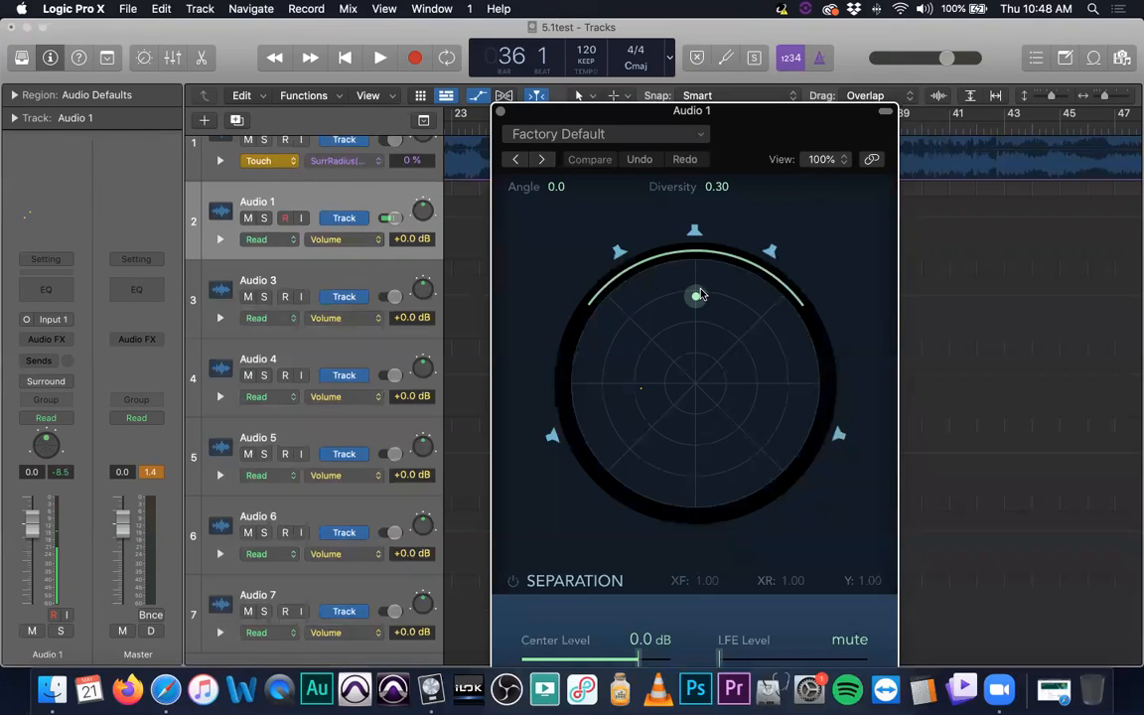
pyautogui.click(500, 111)
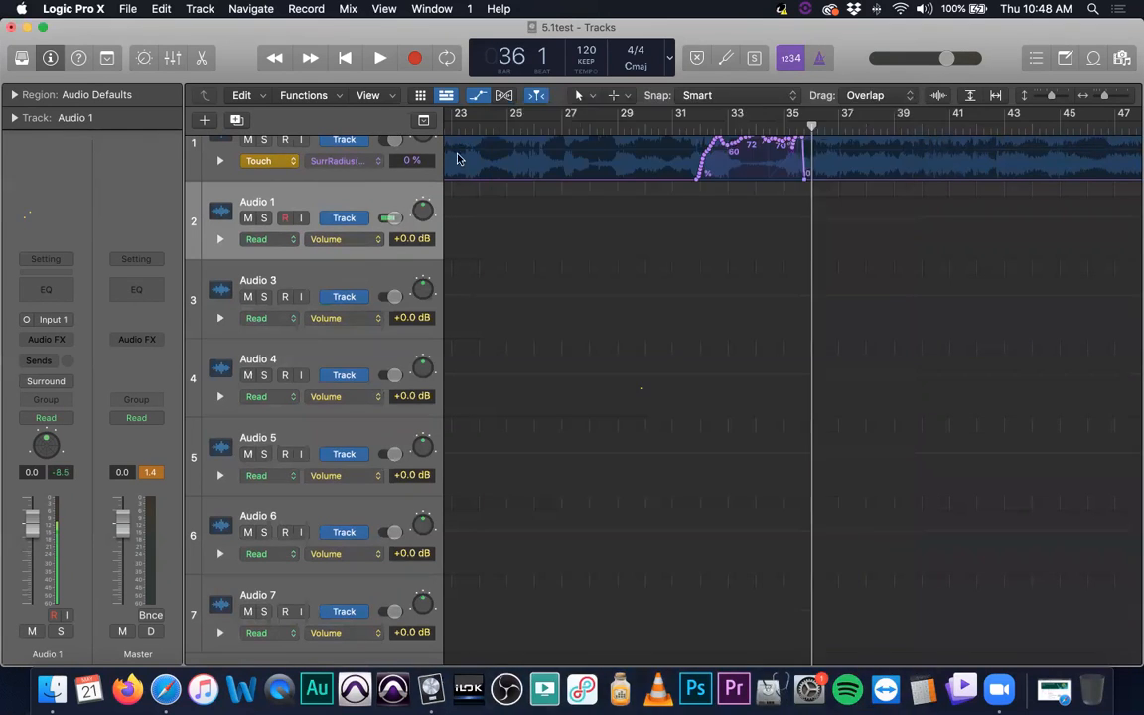
pyautogui.doubleClick(421, 214)
pyautogui.moveTo(689, 298); pyautogui.dragTo(630, 277)
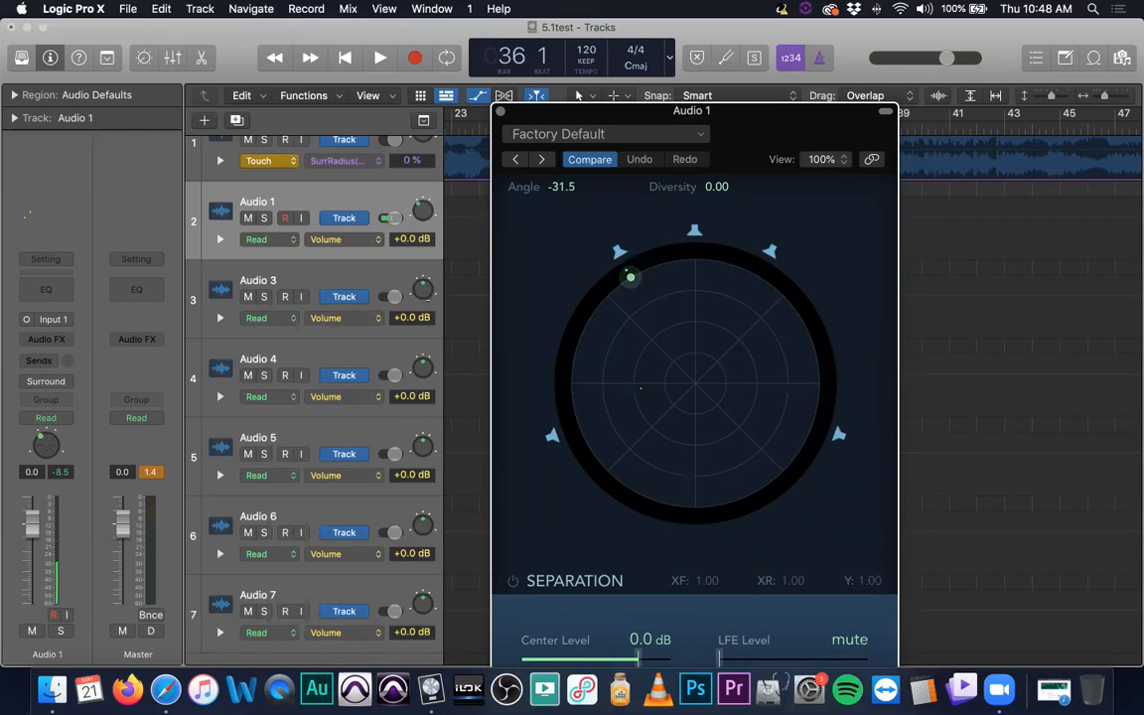
# - Place the Audio 3 track's surround puck at the front-right speaker, at an angle of about +29.5 with diversity 0.00, and close both panners
pyautogui.click(422, 292)
pyautogui.doubleClick(422, 292)
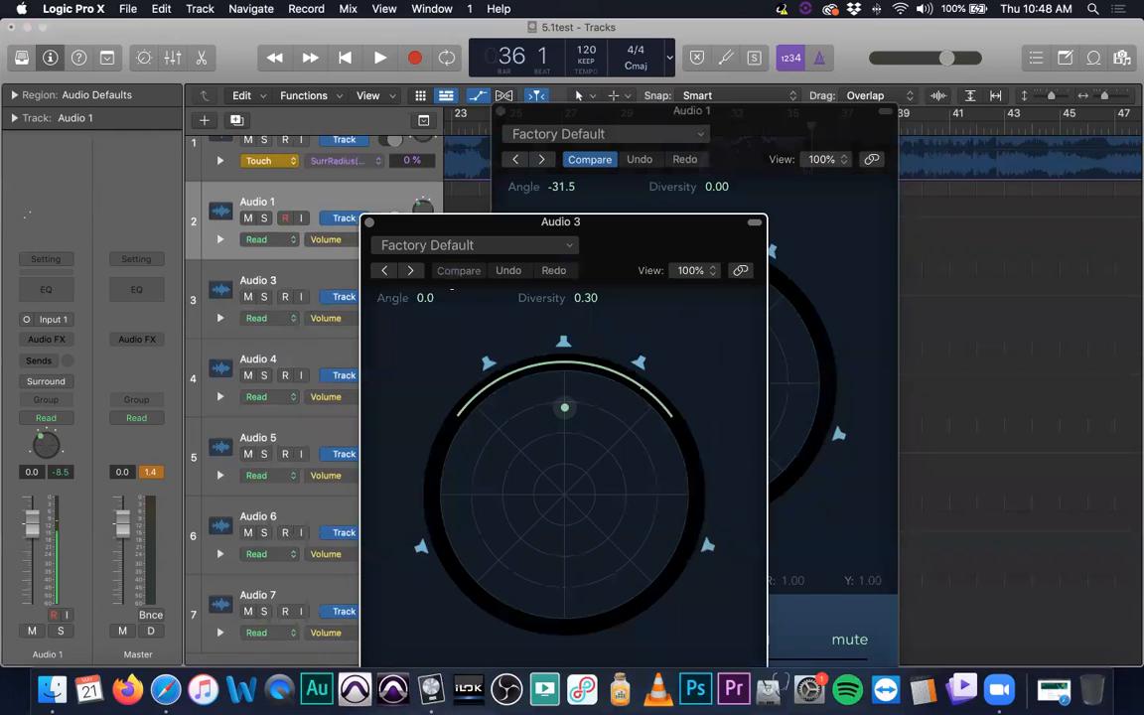
pyautogui.moveTo(575, 399); pyautogui.dragTo(640, 389)
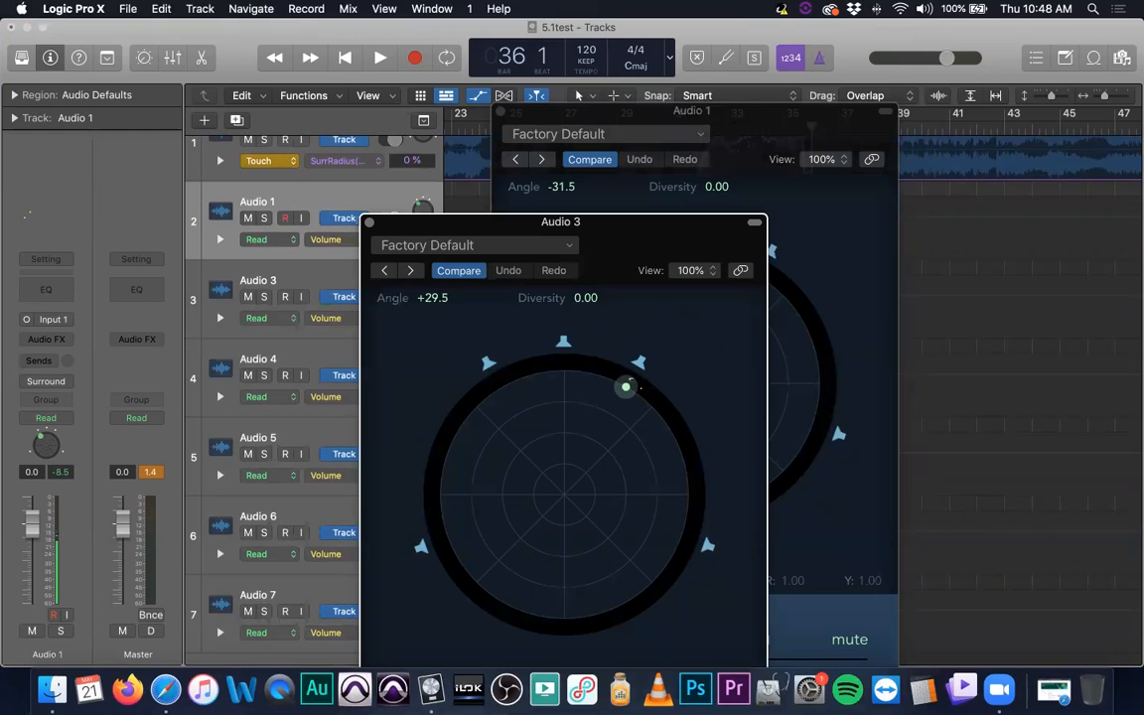
pyautogui.click(370, 221)
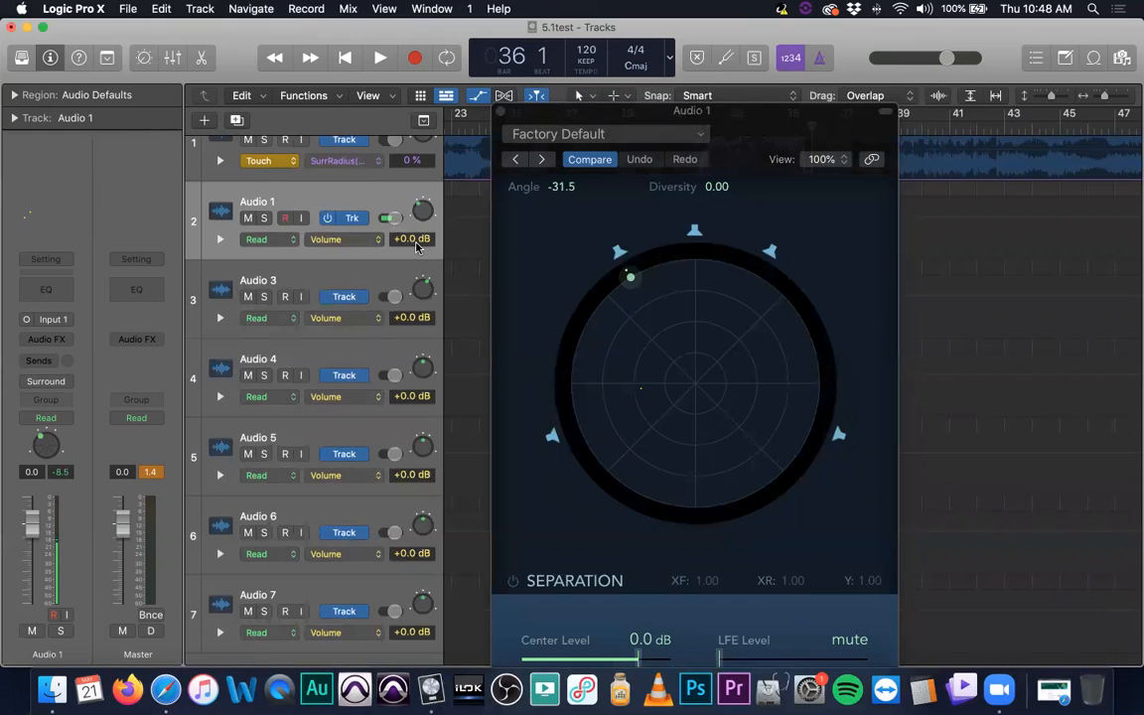
pyautogui.click(502, 112)
# - Place the Audio 4 track's surround puck at the center speaker, at an angle of about 0.5 with diversity 0.00, and close its panner
pyautogui.doubleClick(423, 369)
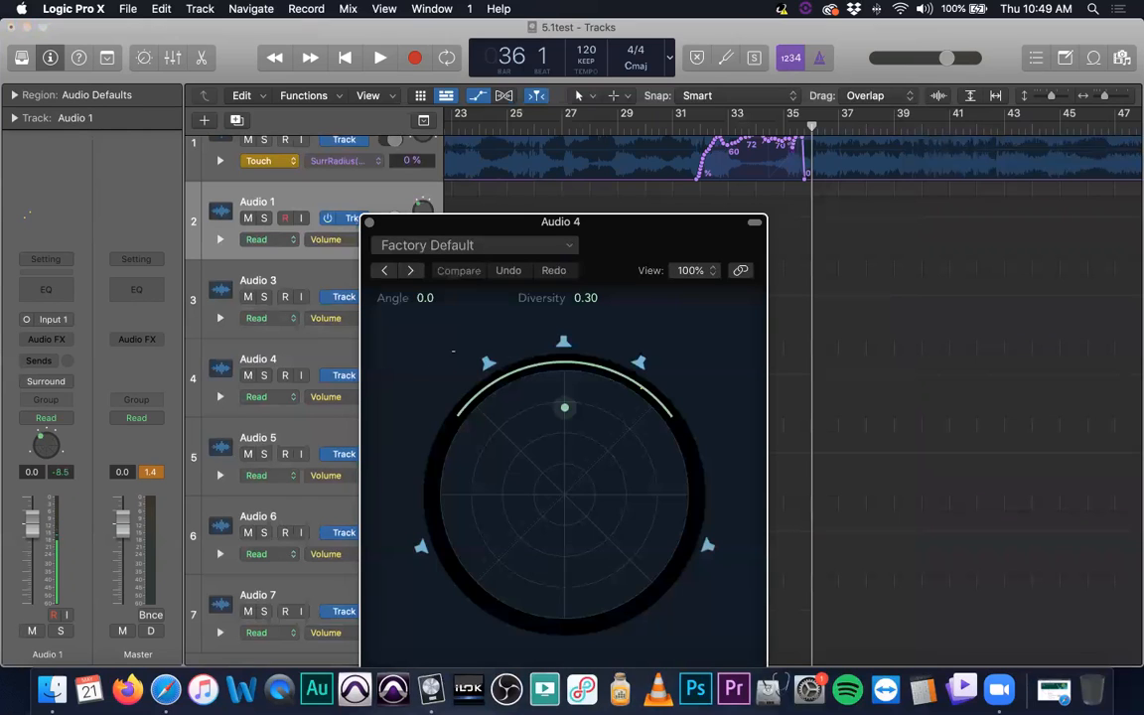
pyautogui.moveTo(564, 407); pyautogui.dragTo(565, 371)
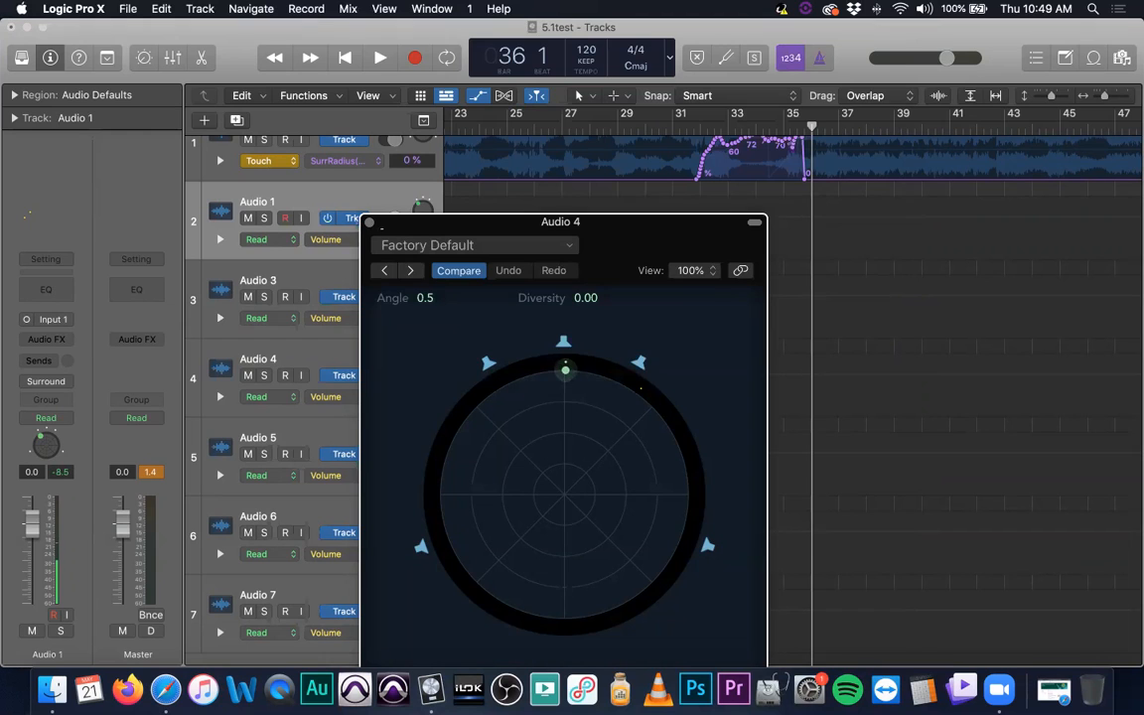
pyautogui.click(369, 222)
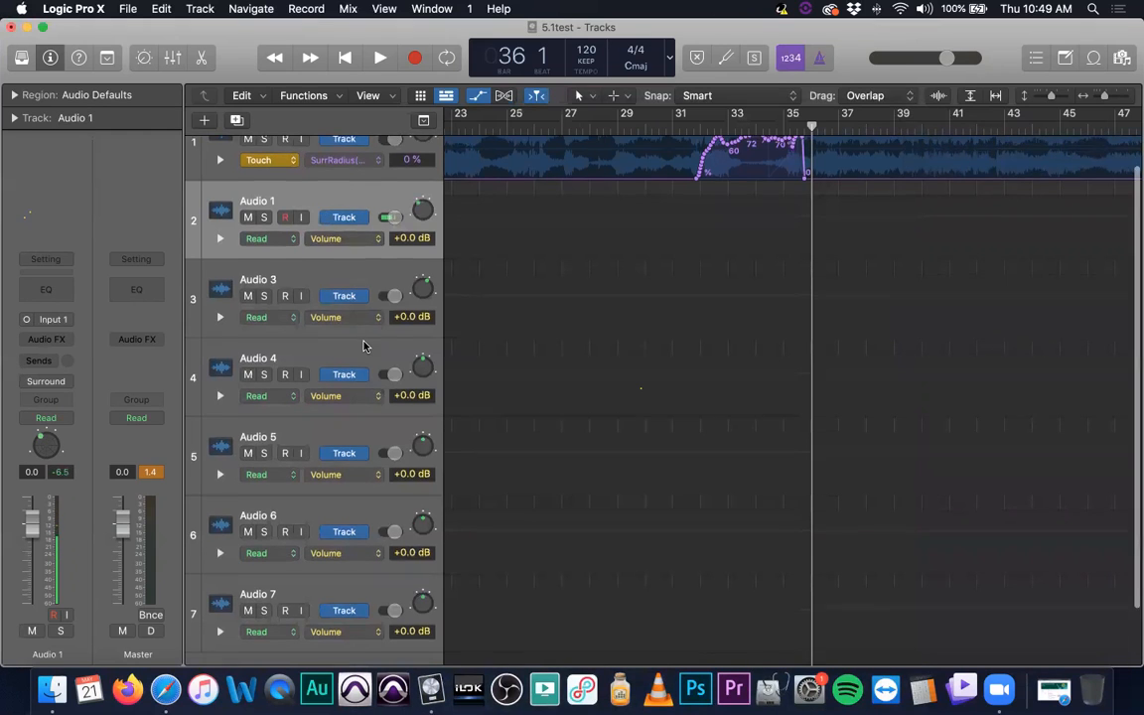
# - Place the Audio 5 track's surround puck at the rear-left speaker, at an angle of about -110.5 with diversity 0.00, and close its panner
pyautogui.scroll(-1, 365, 345)
pyautogui.click(401, 429)
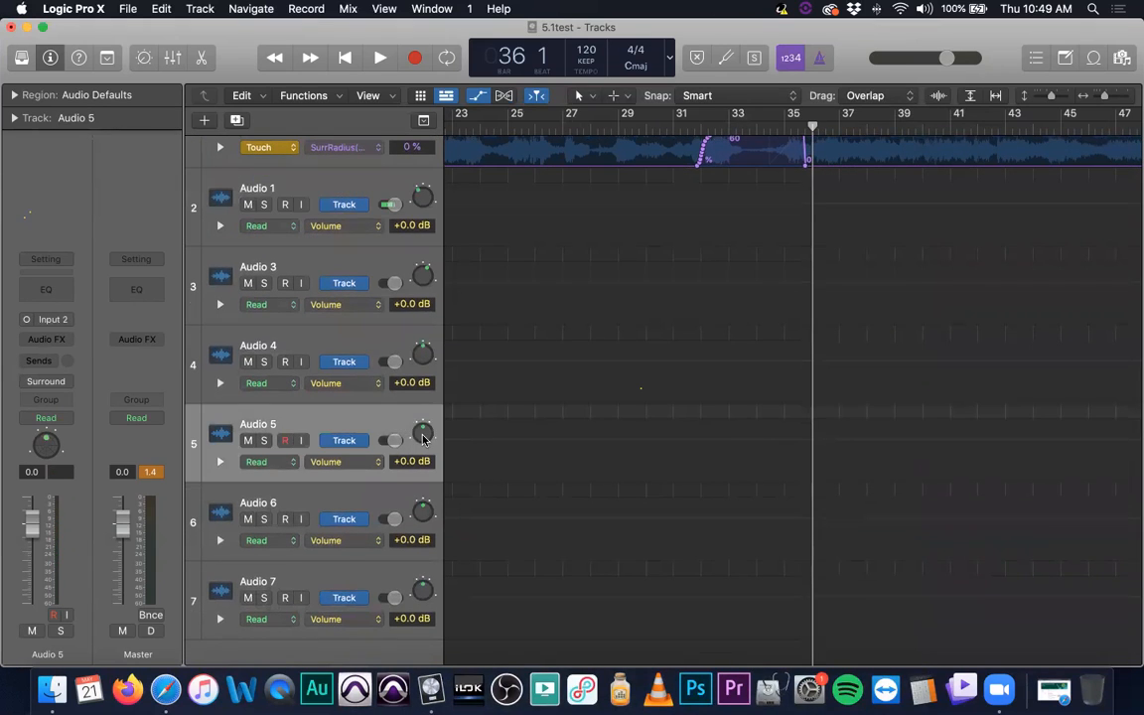
pyautogui.doubleClick(423, 438)
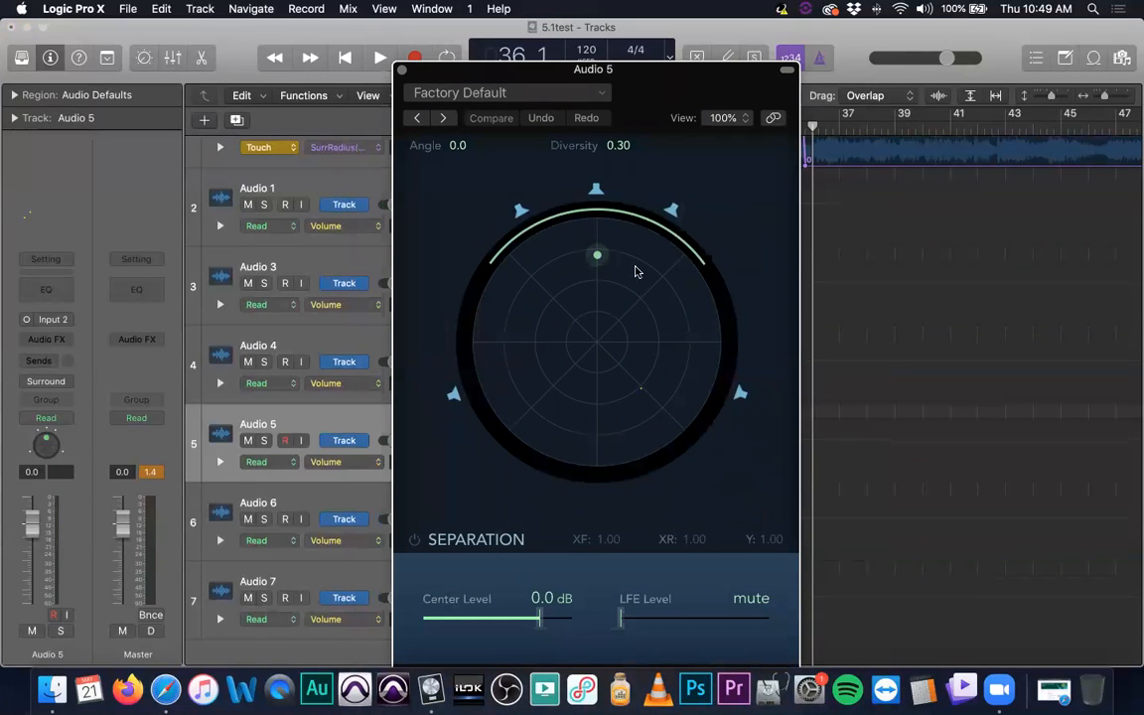
pyautogui.moveTo(597, 256); pyautogui.dragTo(481, 387)
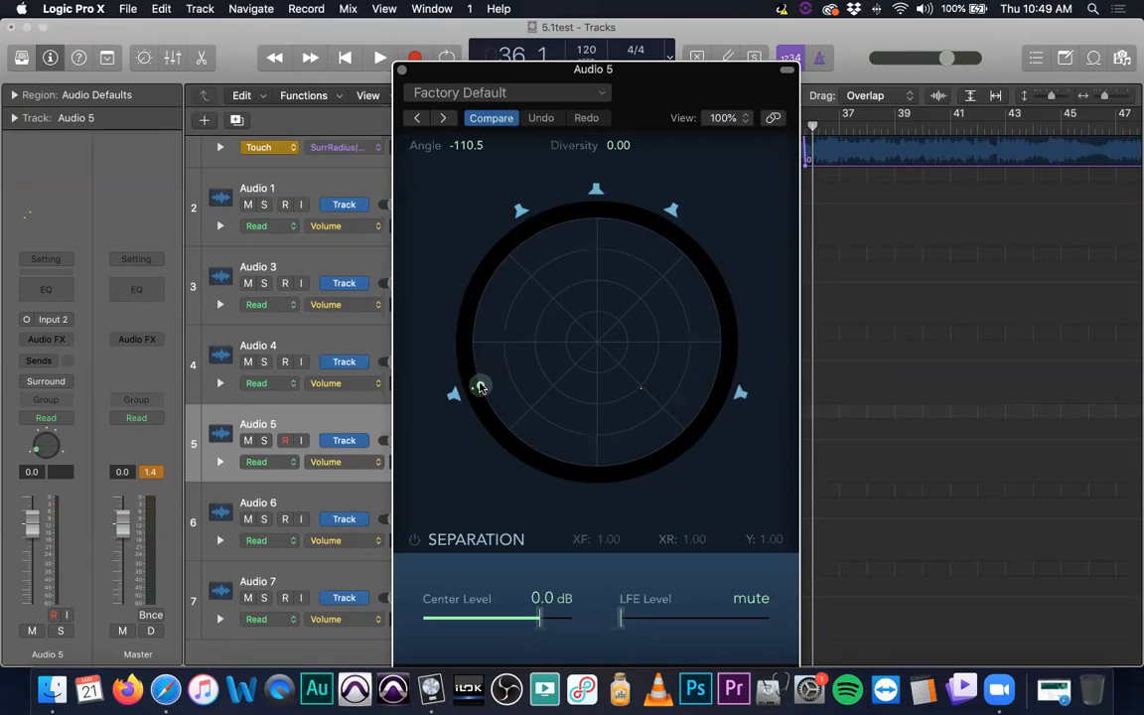
pyautogui.click(401, 69)
# - Place the Audio 6 track's surround puck at the rear-right speaker, at an angle of about +109.5 with diversity 0.00, and close its panner
pyautogui.doubleClick(425, 514)
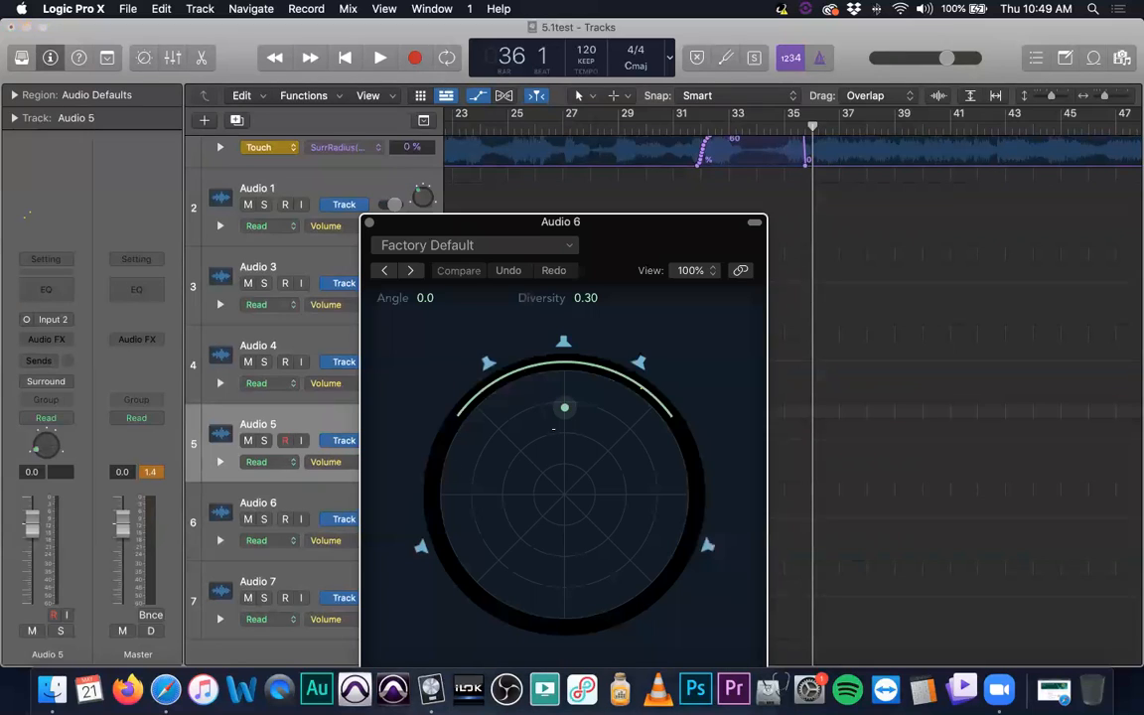
pyautogui.moveTo(564, 407); pyautogui.dragTo(682, 537)
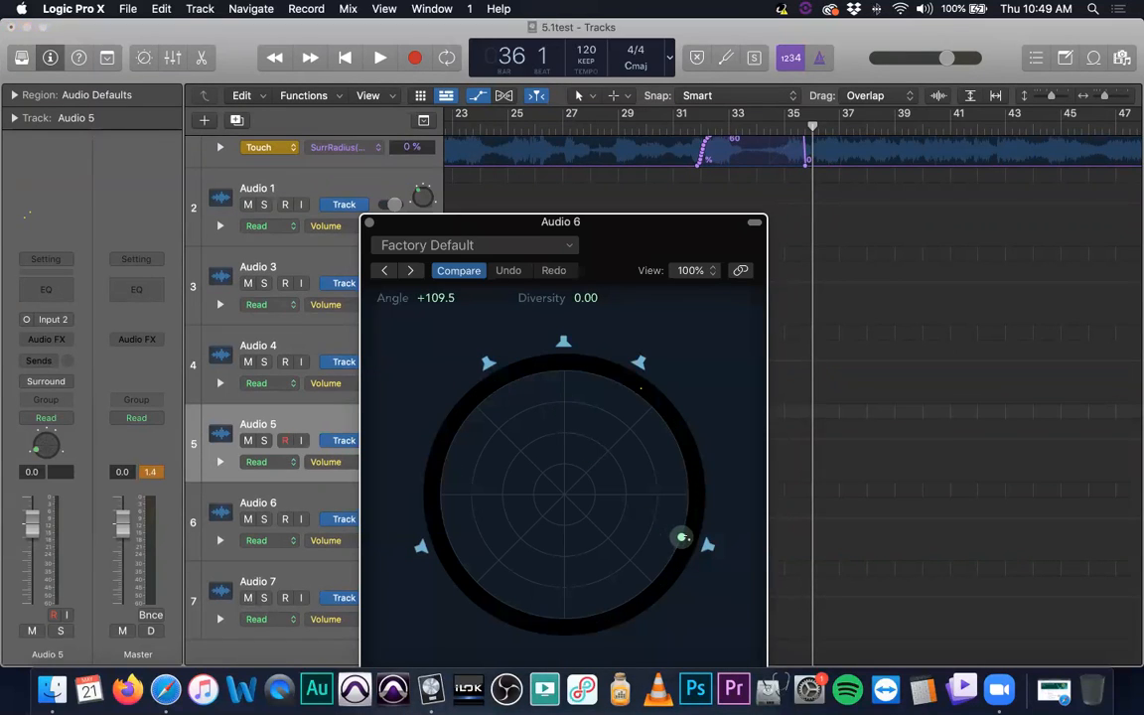
pyautogui.click(368, 222)
# - In the Audio 7 track's surround panner, set diversity to 0.70 at angle 0.0, mute the center level and raise the LFE level to 0.0 dB
pyautogui.click(378, 580)
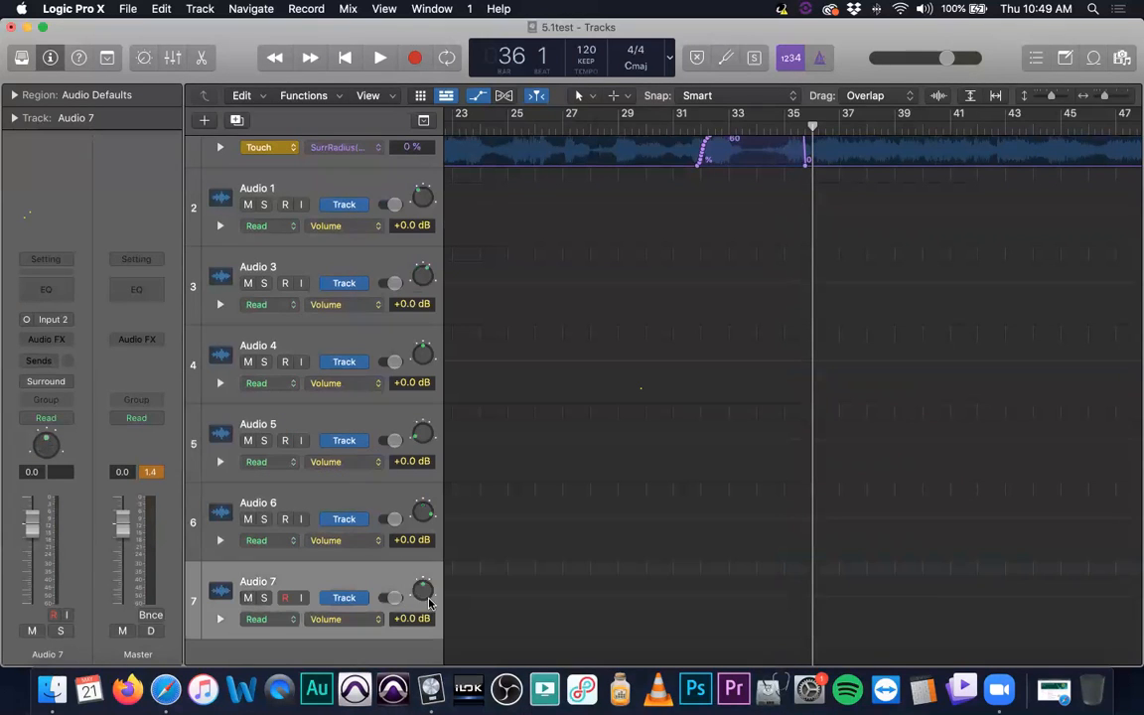
pyautogui.doubleClick(423, 593)
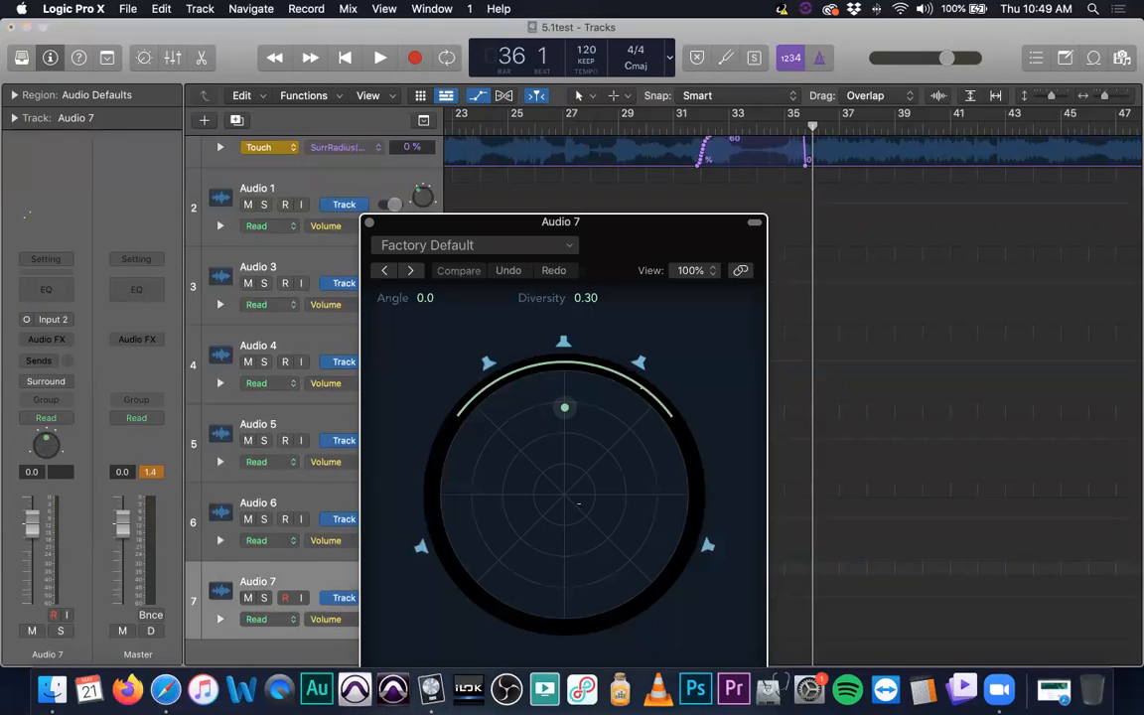
pyautogui.moveTo(564, 407); pyautogui.dragTo(564, 456)
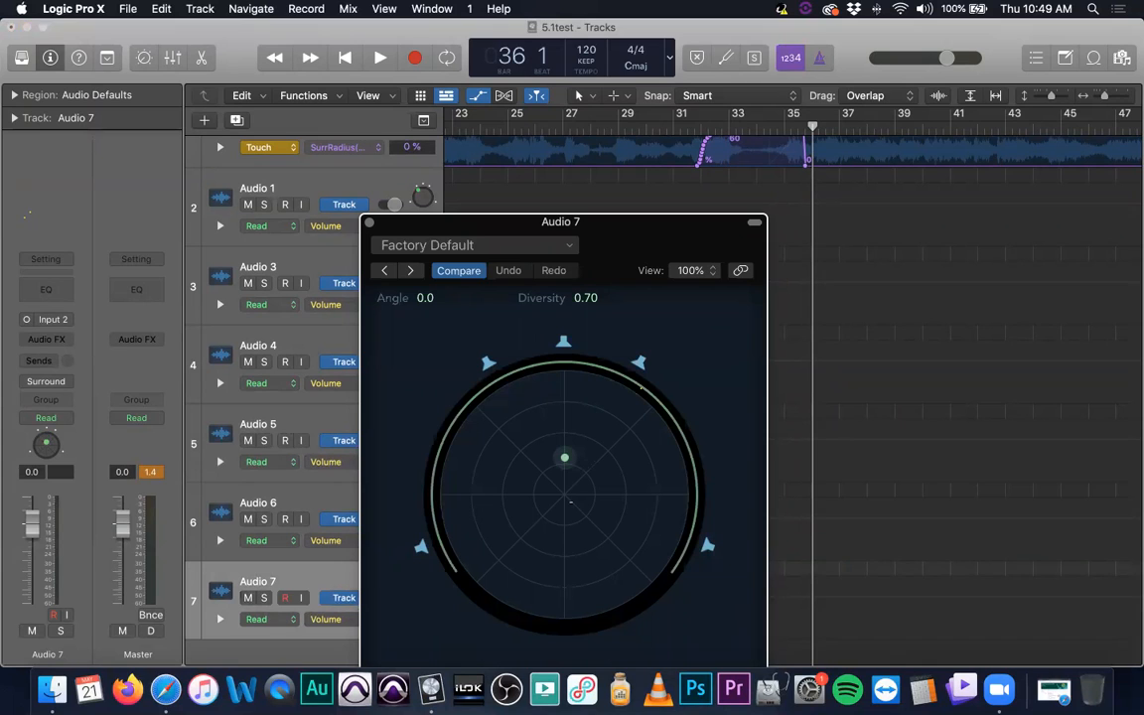
pyautogui.moveTo(561, 222); pyautogui.dragTo(544, 8)
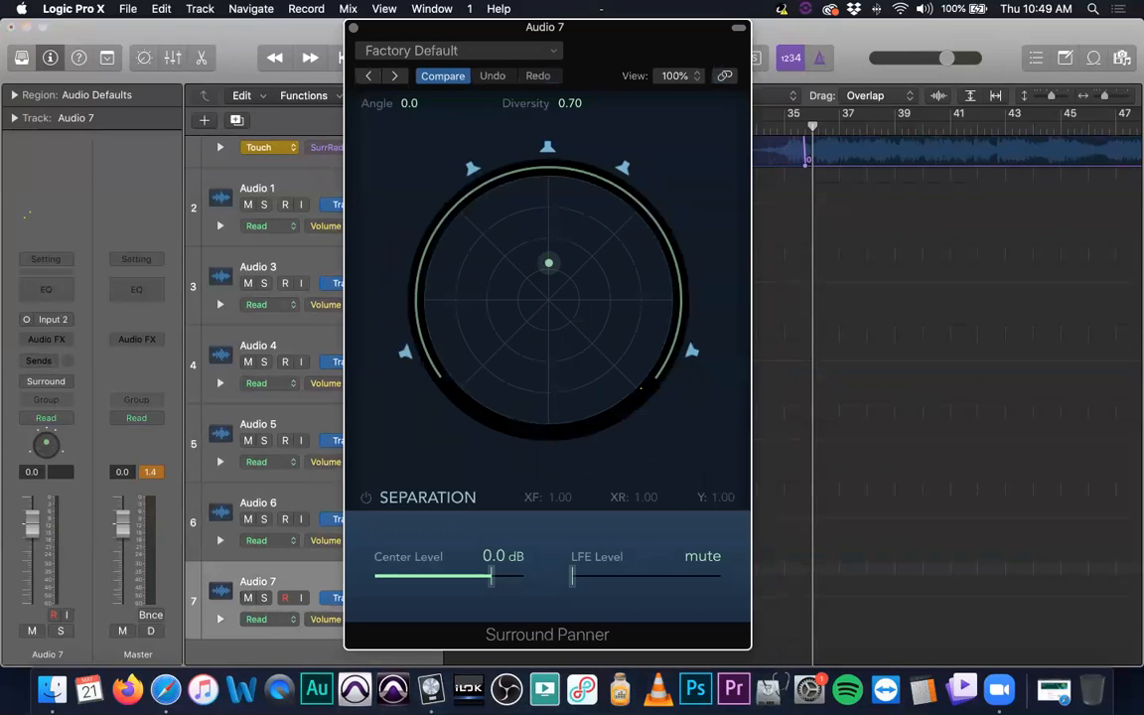
pyautogui.moveTo(488, 588); pyautogui.dragTo(375, 581)
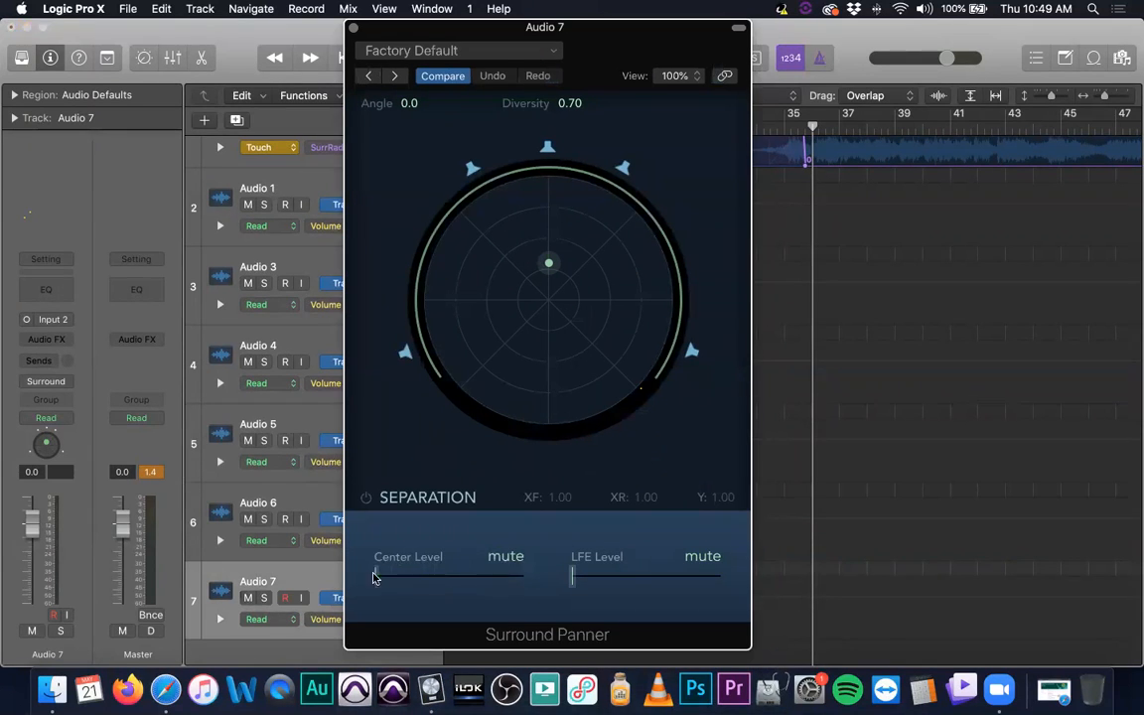
pyautogui.moveTo(572, 584); pyautogui.dragTo(691, 586)
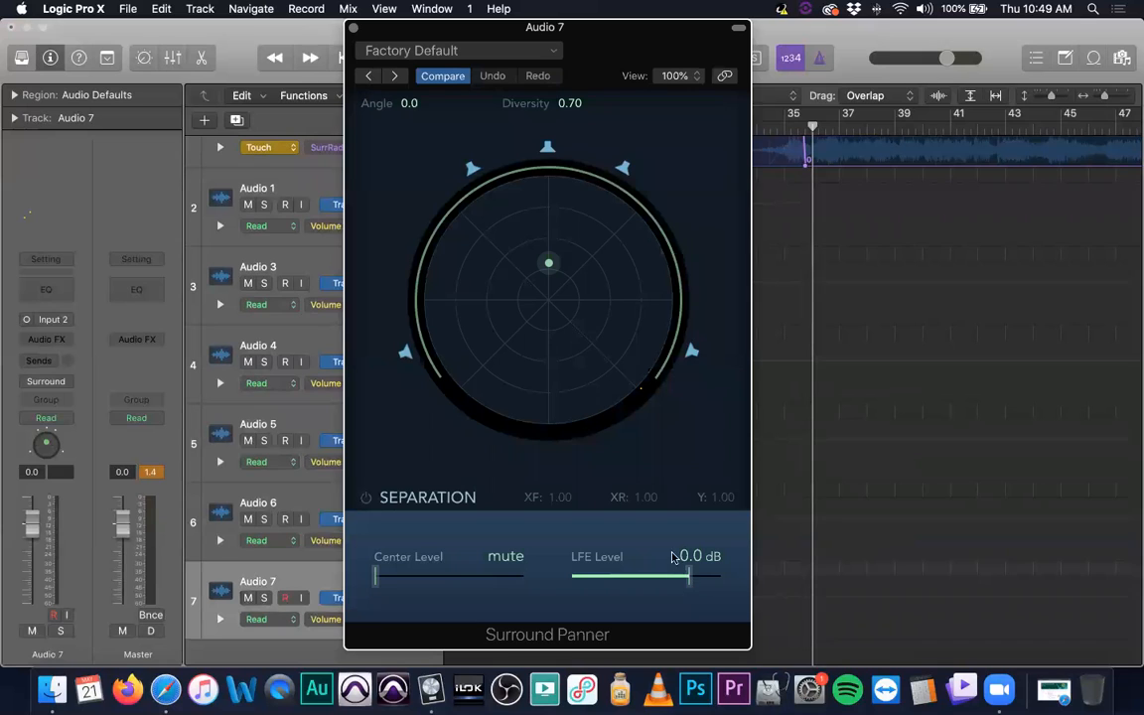
# - Try Audio 7's puck in the middle of the surround field, restore angle 0.0 with diversity 0.70, and close the panner
pyautogui.moveTo(549, 263); pyautogui.dragTo(552, 302)
pyautogui.moveTo(551, 299); pyautogui.dragTo(549, 298)
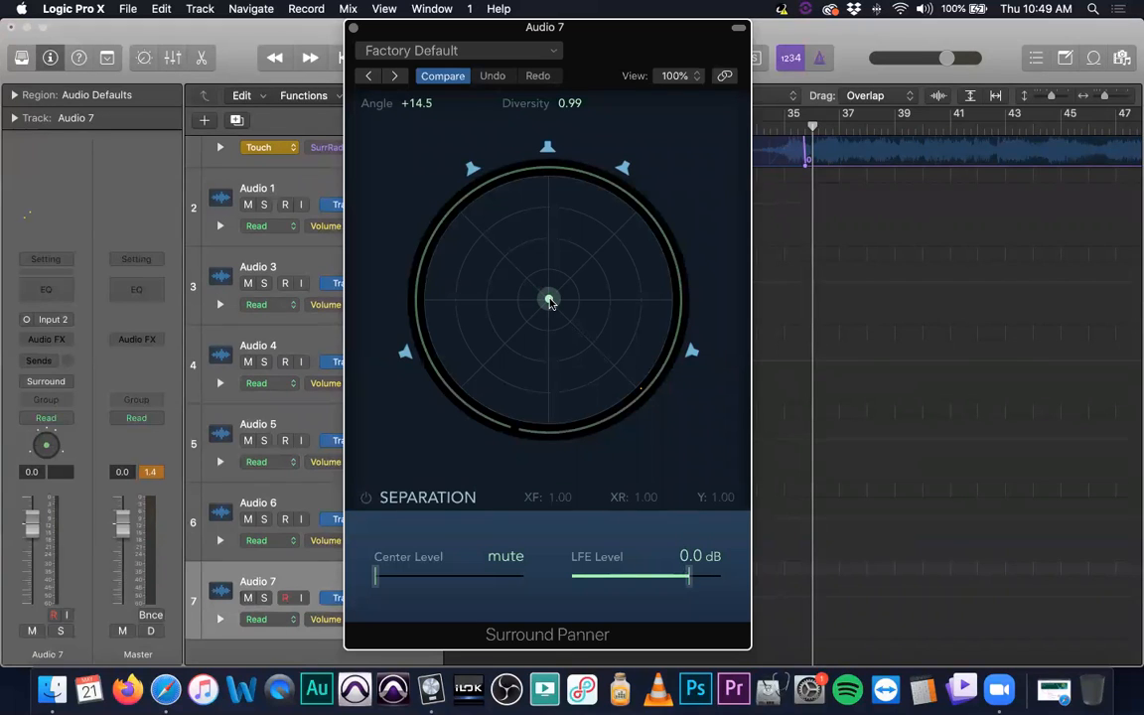
pyautogui.keyDown('alt'); pyautogui.click(551, 301); pyautogui.keyUp('alt')
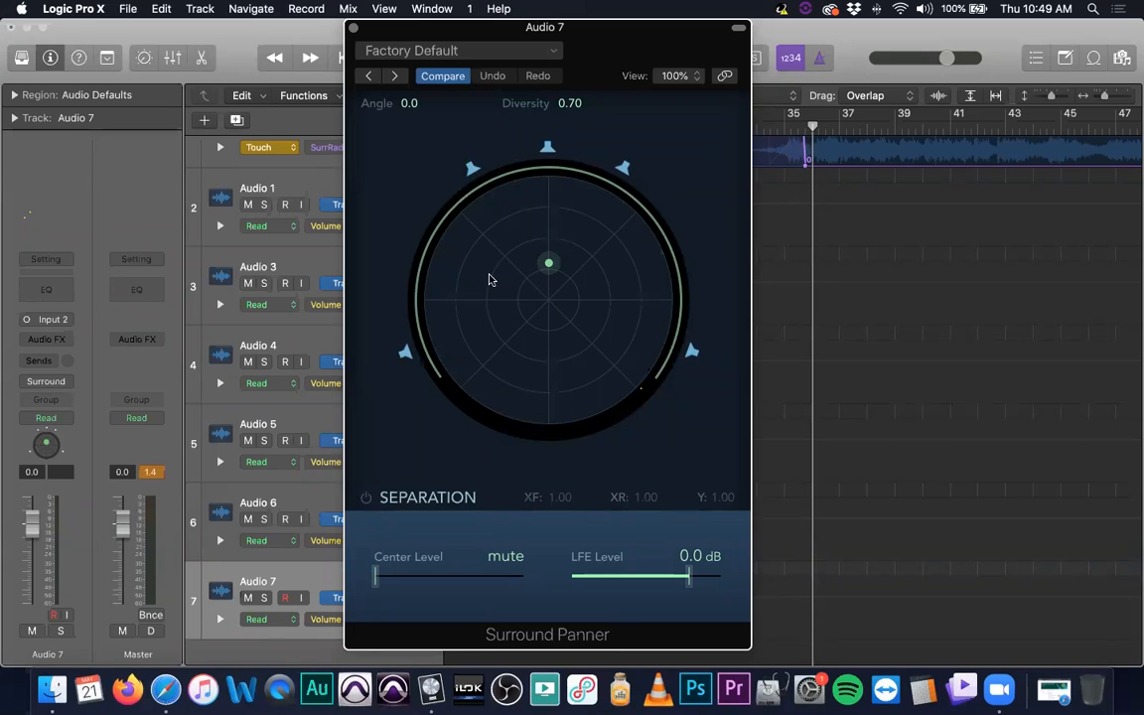
pyautogui.click(352, 27)
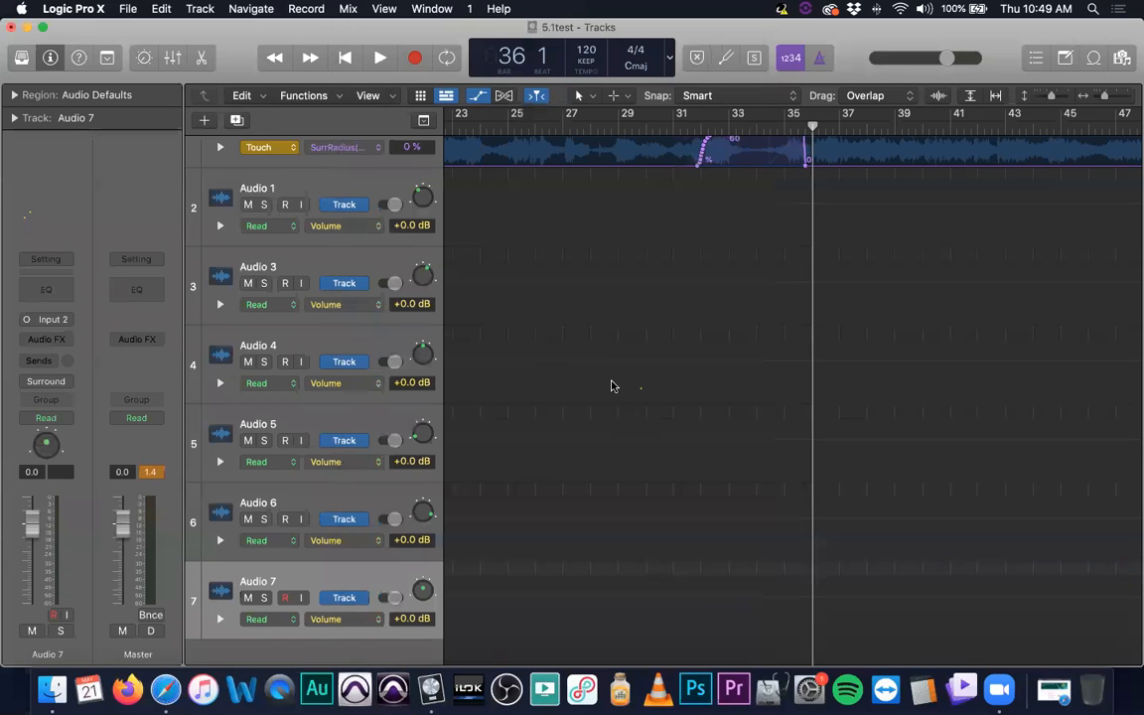
# - Mute the imported 5.1 surround test track and return the playhead to bar 1
pyautogui.scroll(3, 377, 210)
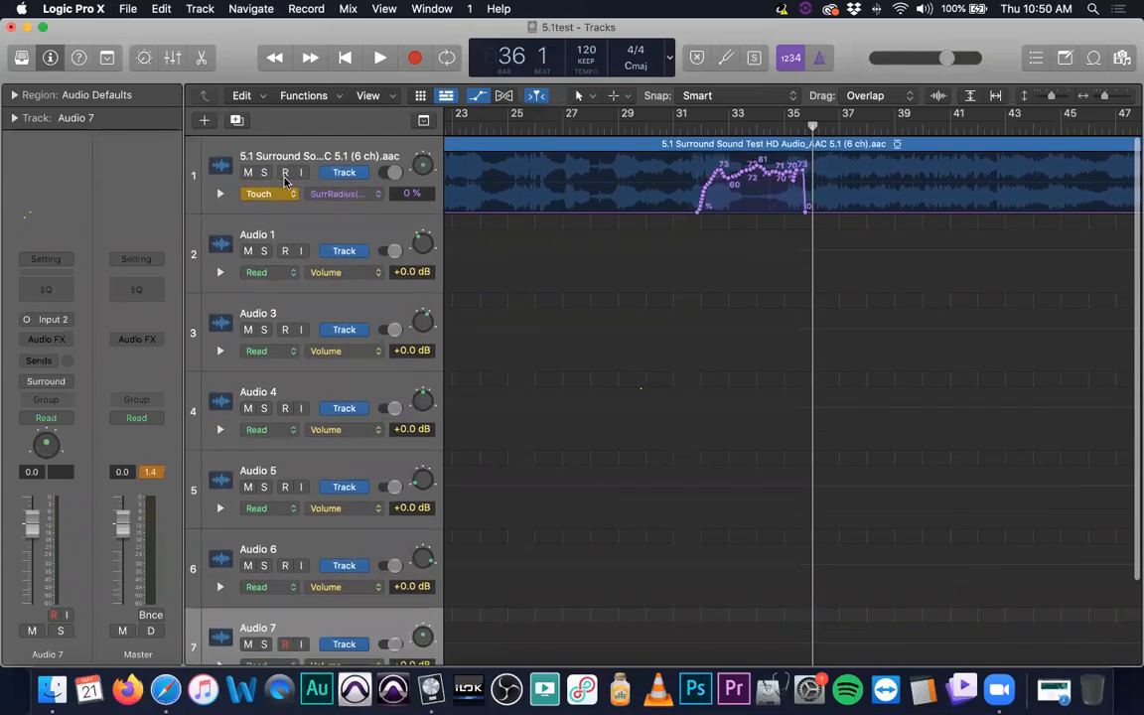
pyautogui.click(249, 173)
pyautogui.press('Return')
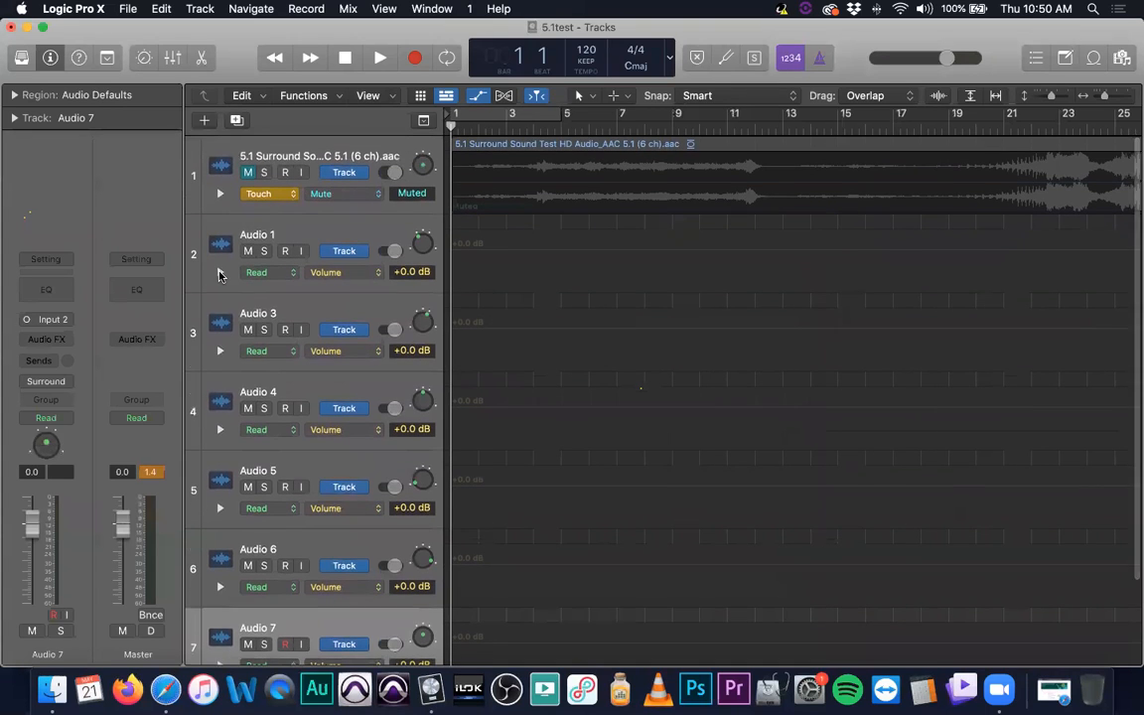
pyautogui.click(221, 274)
pyautogui.click(221, 273)
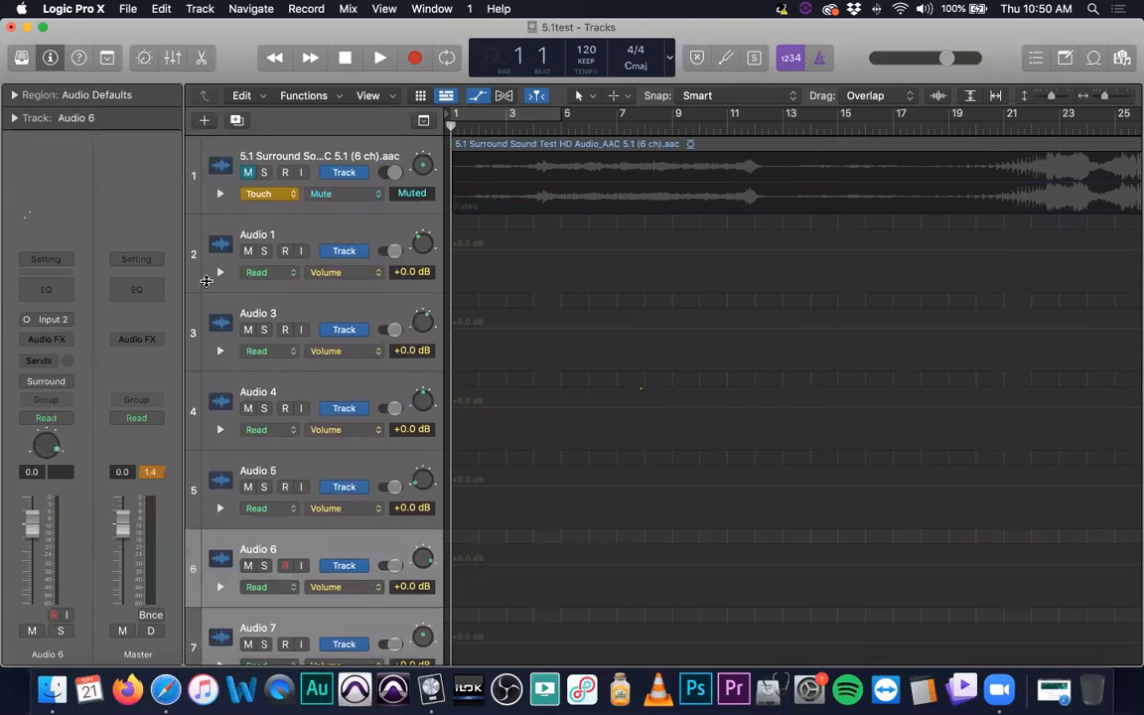
pyautogui.scroll(-1, 295, 402)
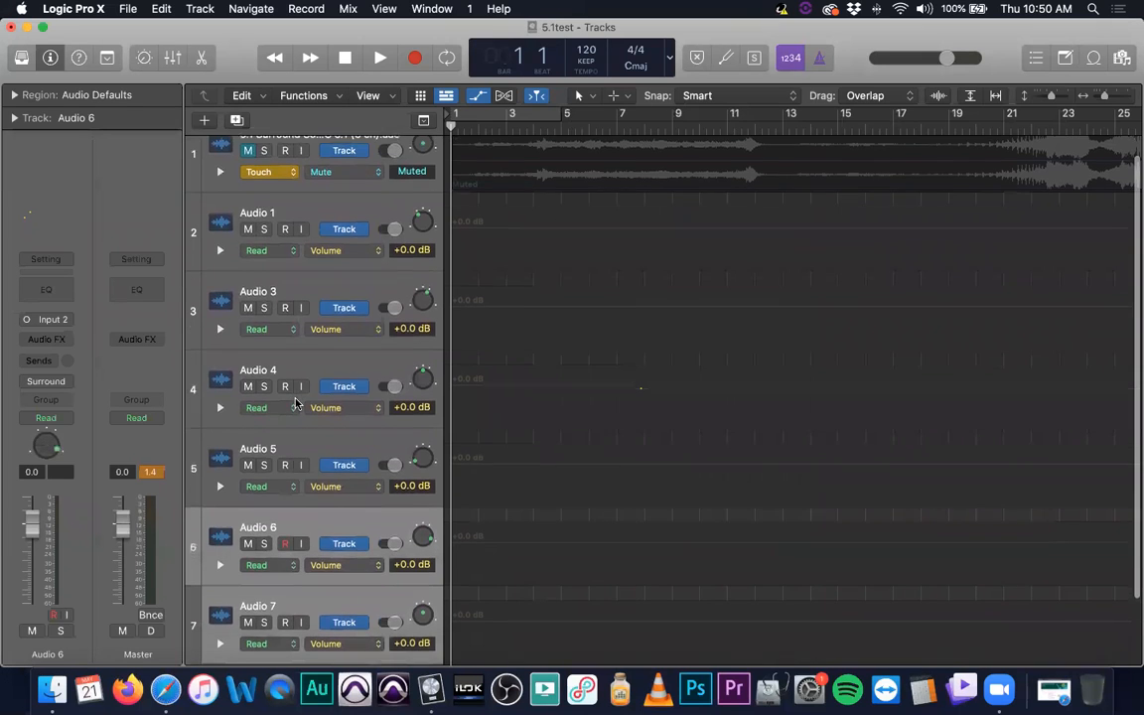
# - In the mixer, try stereo input In 1-2 on the Audio 1 and Audio 3 channels together, and set both back to mono In 1
pyautogui.click(302, 298)
pyautogui.scroll(1, 308, 305)
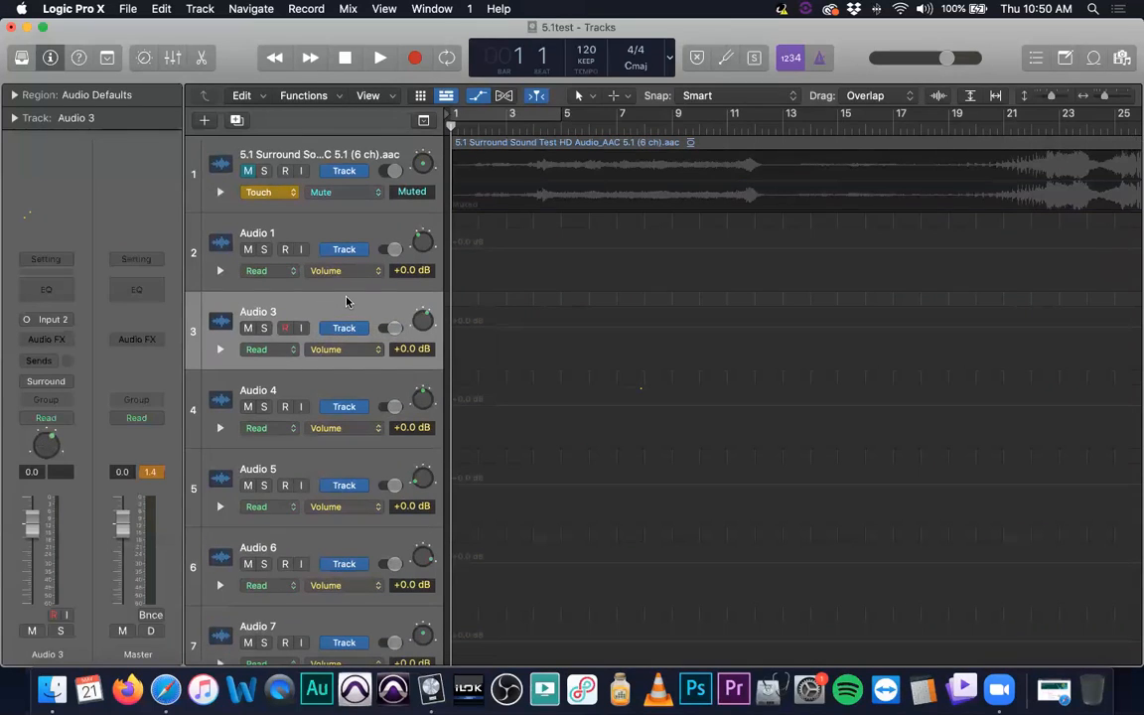
pyautogui.press('super+2')
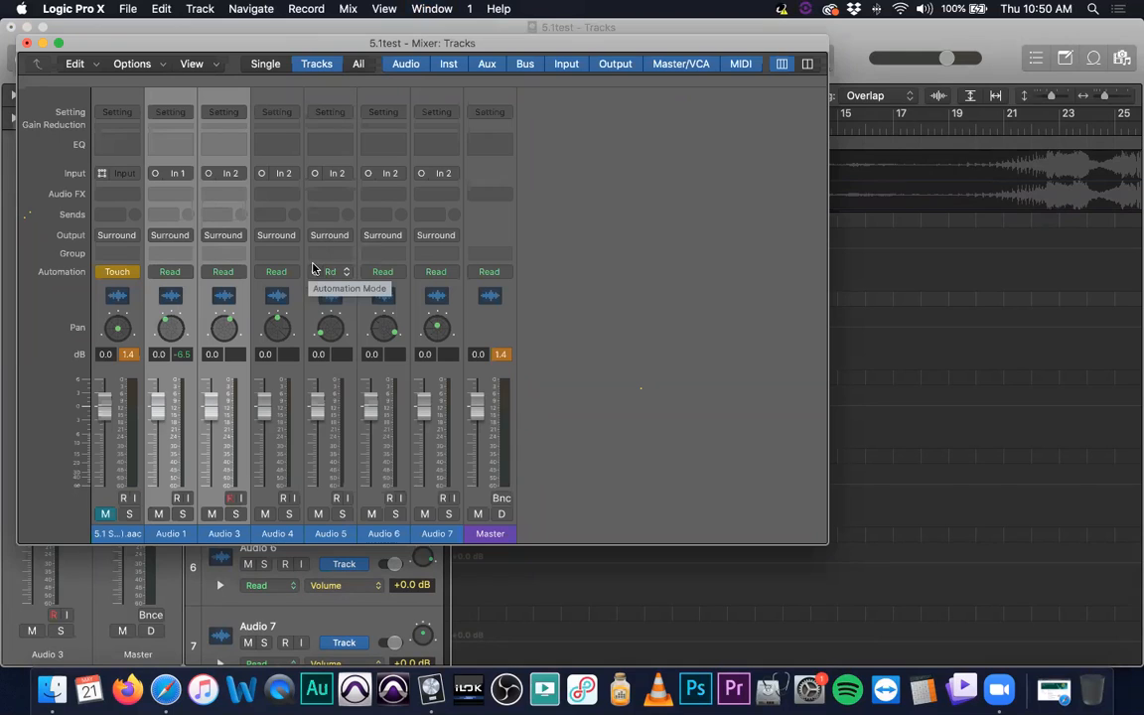
pyautogui.click(208, 173)
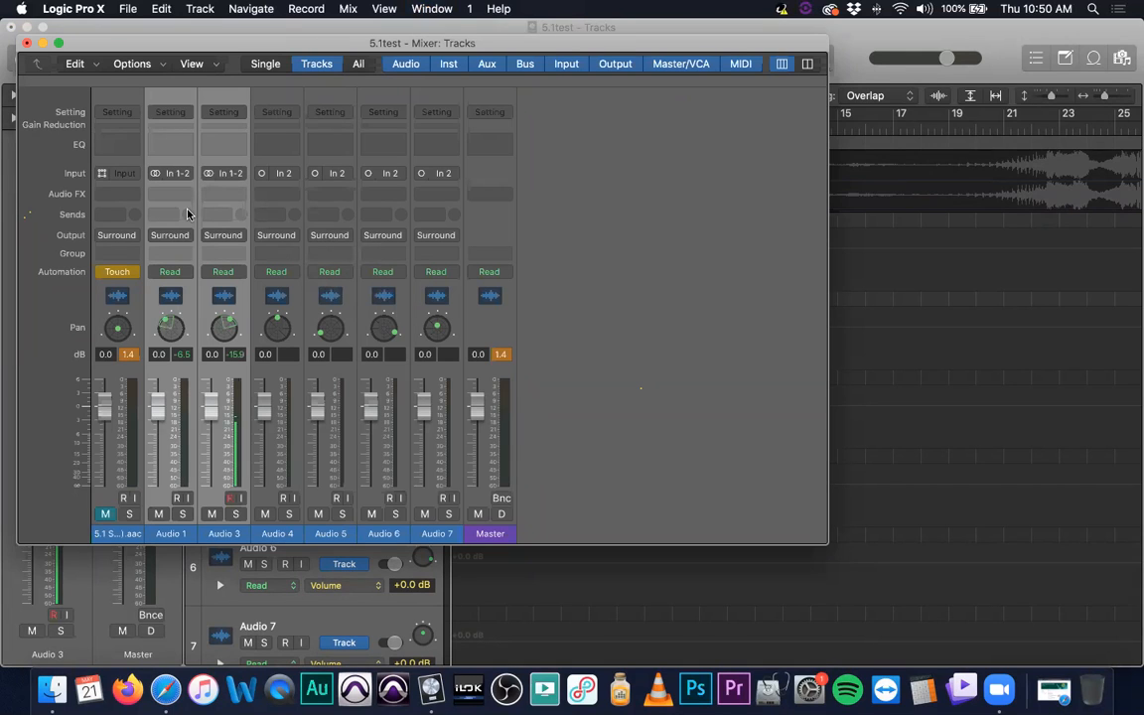
pyautogui.click(208, 172)
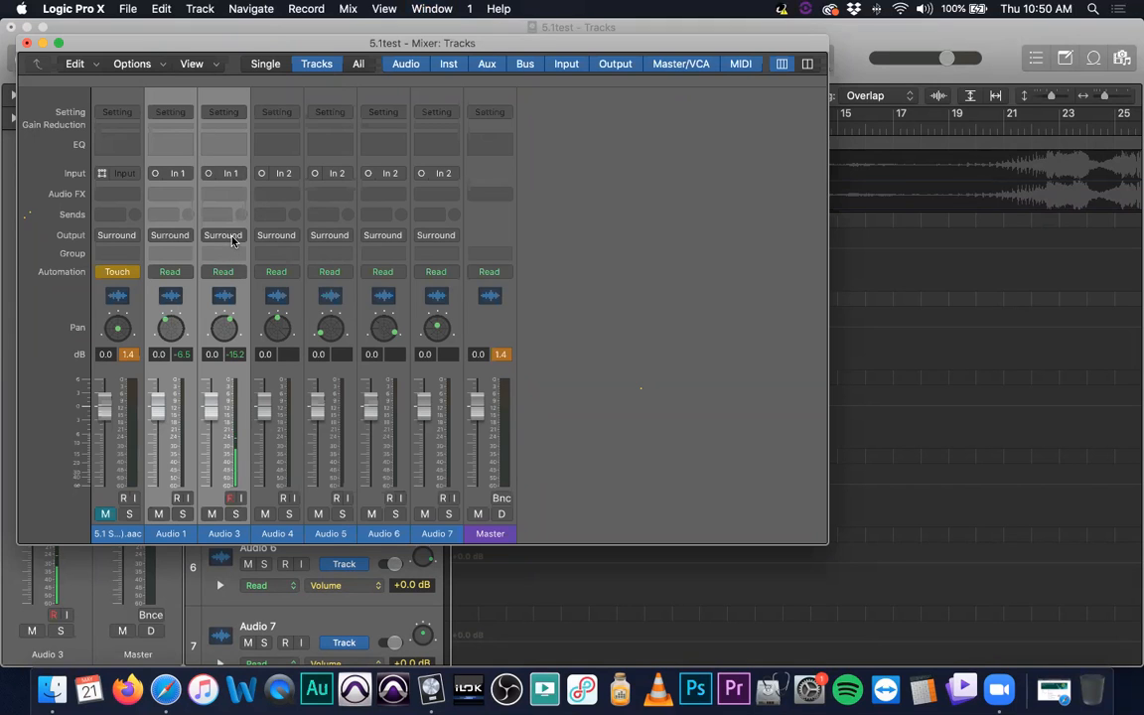
pyautogui.click(27, 46)
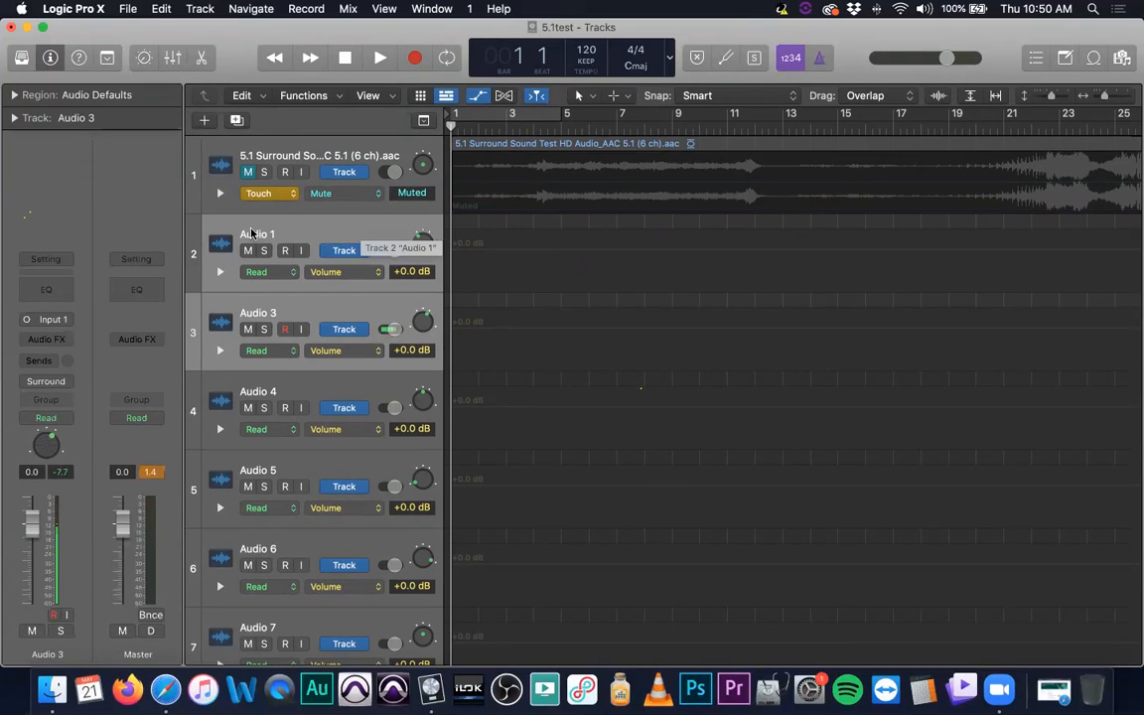
# - Look over the six mono tracks from Audio 1 to Audio 7 and their surround pan positions, selecting Audio 1 and Audio 7 along the way
pyautogui.click(191, 230)
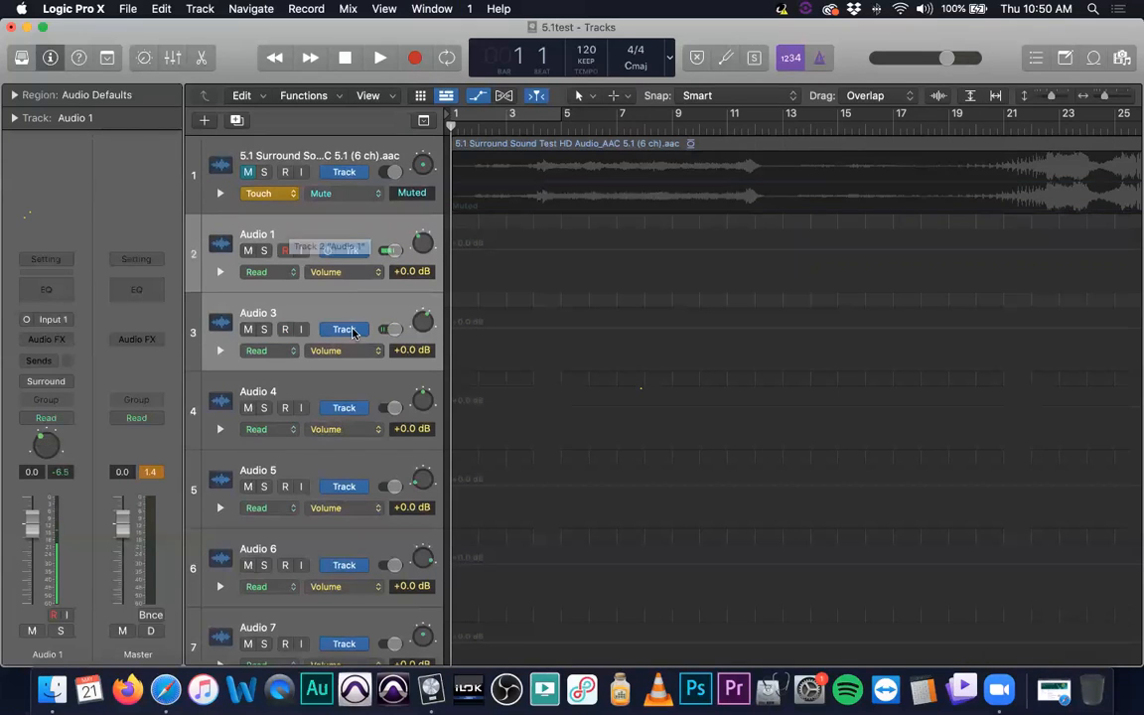
pyautogui.moveTo(363, 258)
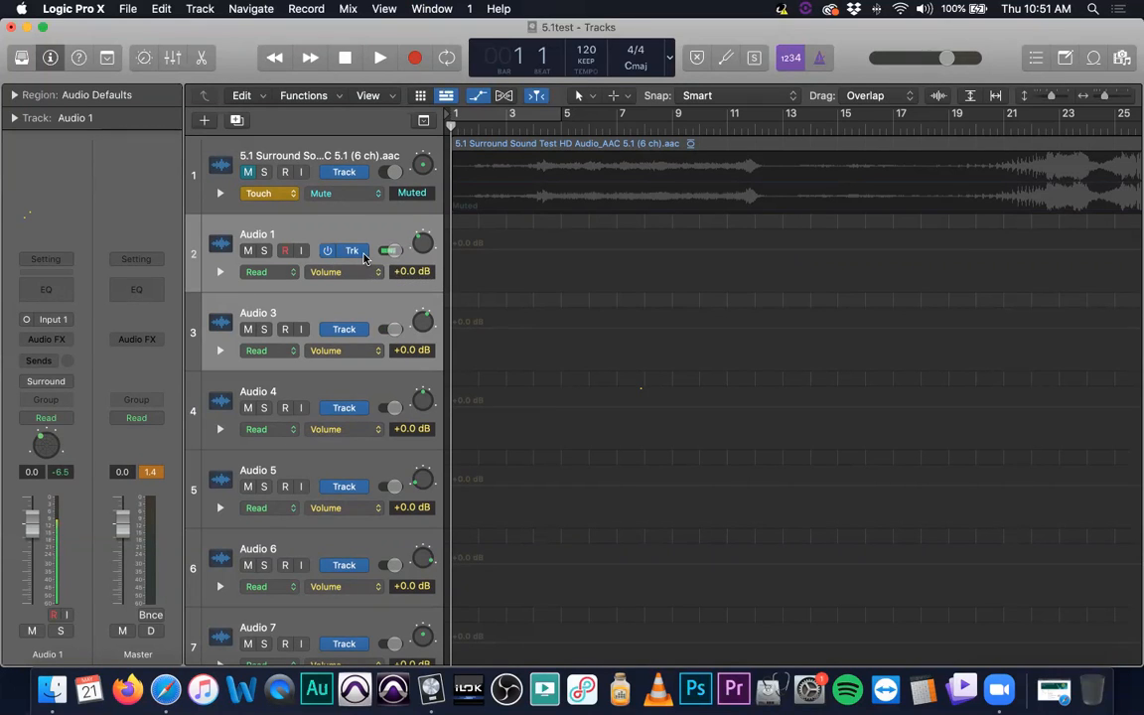
pyautogui.scroll(-3, 331, 328)
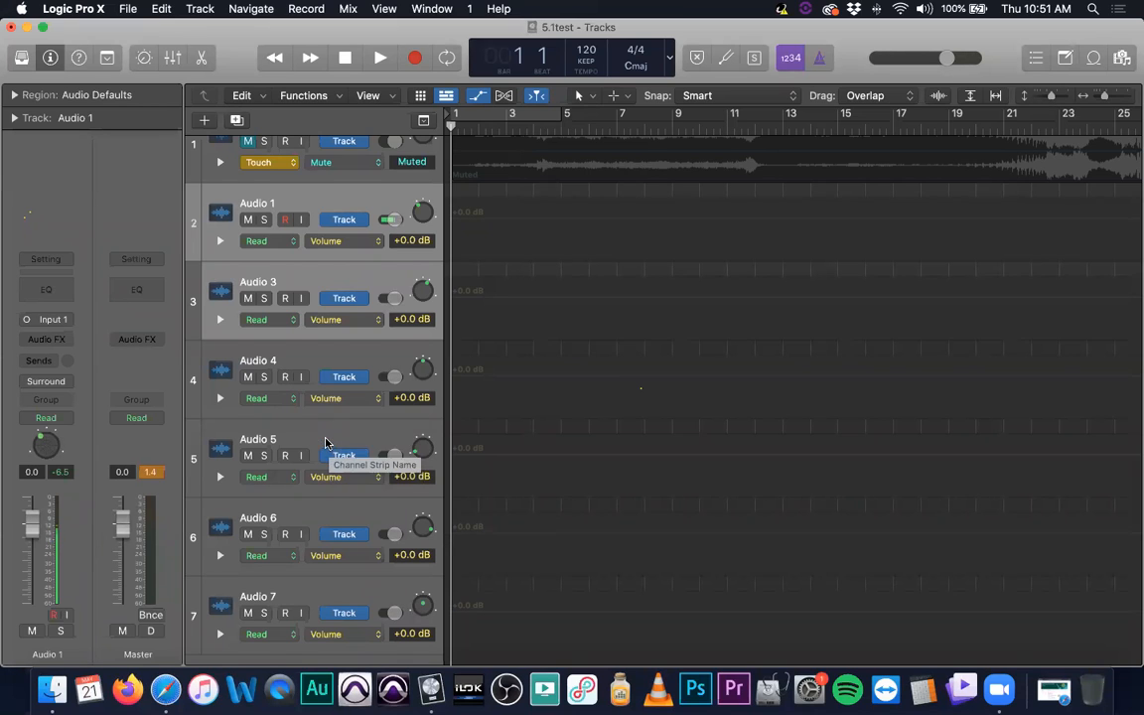
pyautogui.scroll(-2, 308, 471)
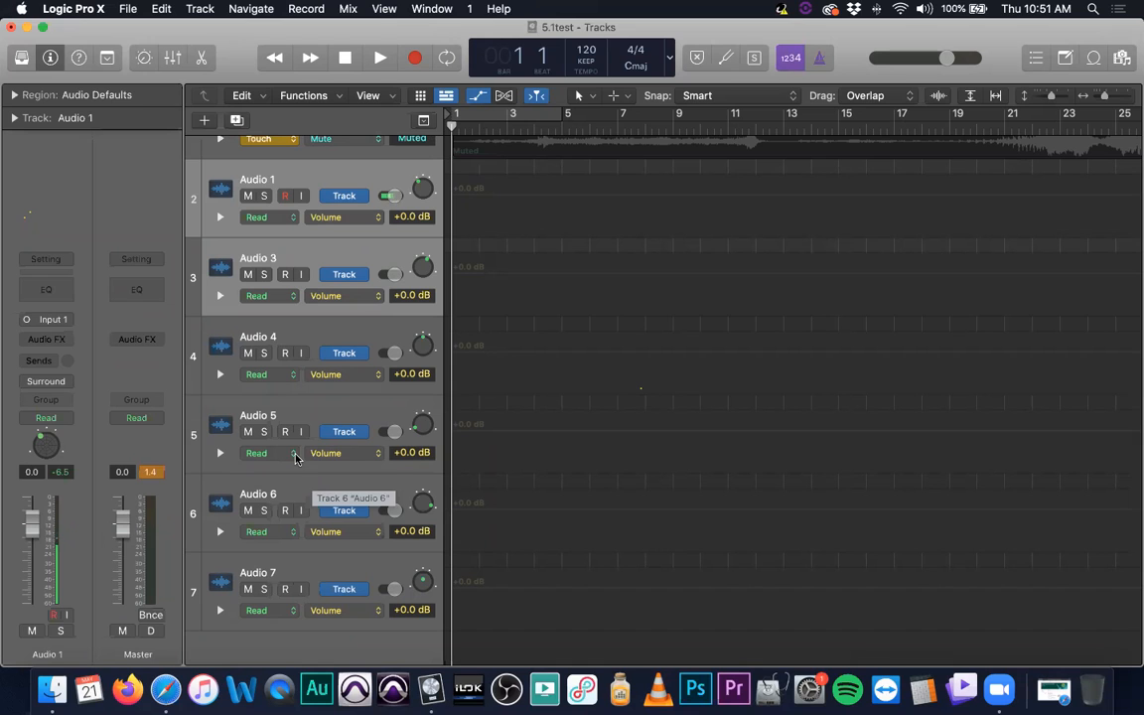
pyautogui.scroll(2, 281, 353)
pyautogui.scroll(1, 281, 354)
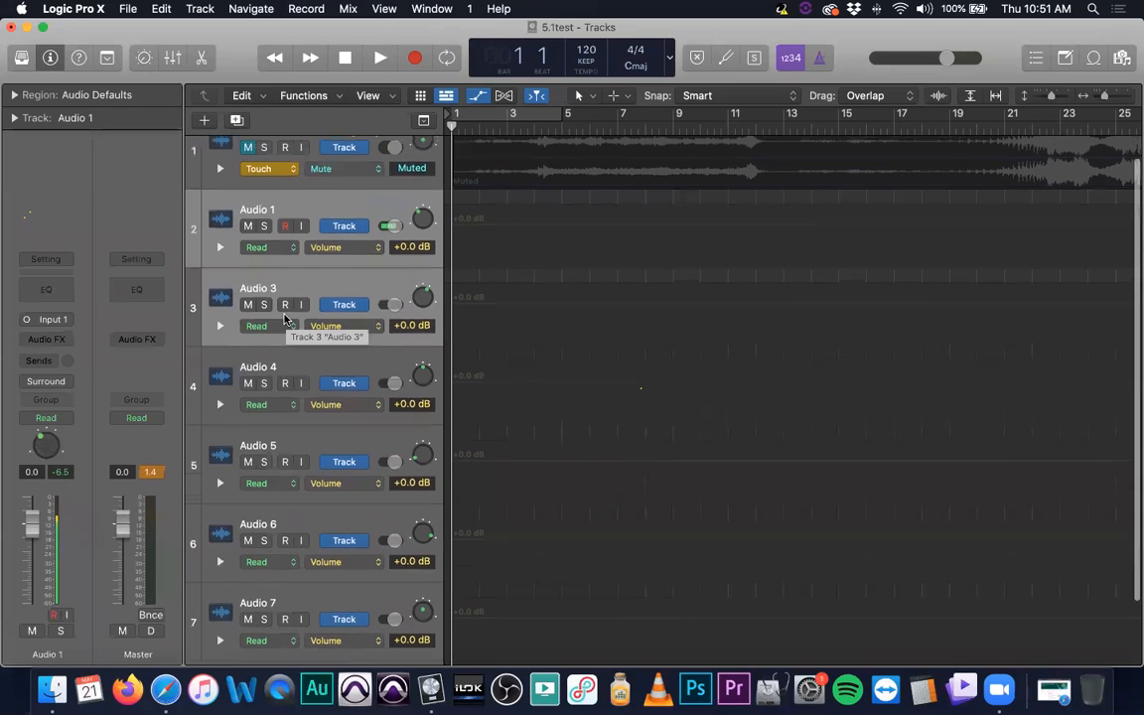
pyautogui.scroll(-4, 325, 294)
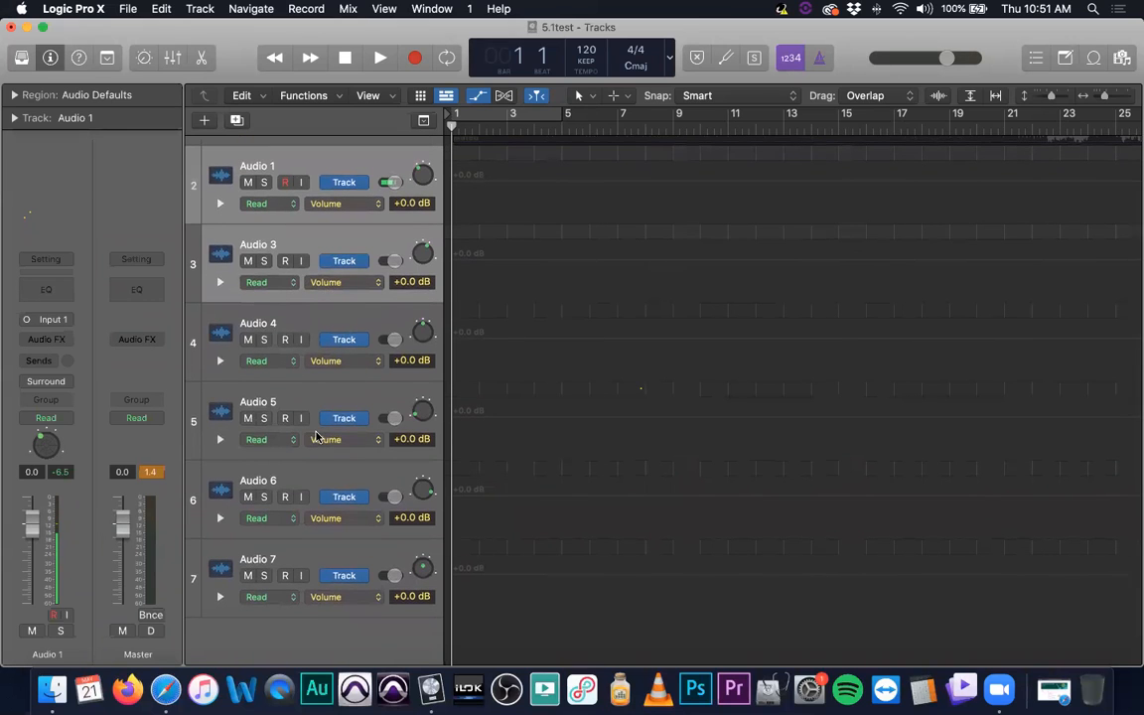
pyautogui.scroll(-2, 316, 437)
pyautogui.click(349, 518)
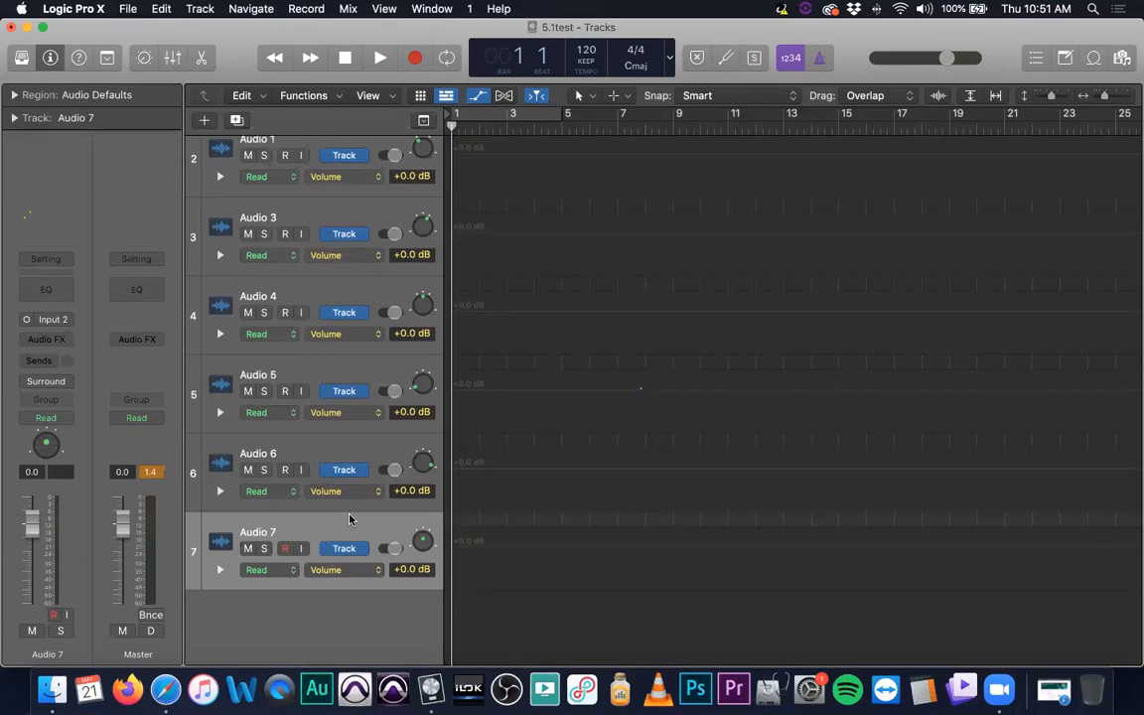
pyautogui.scroll(3, 348, 517)
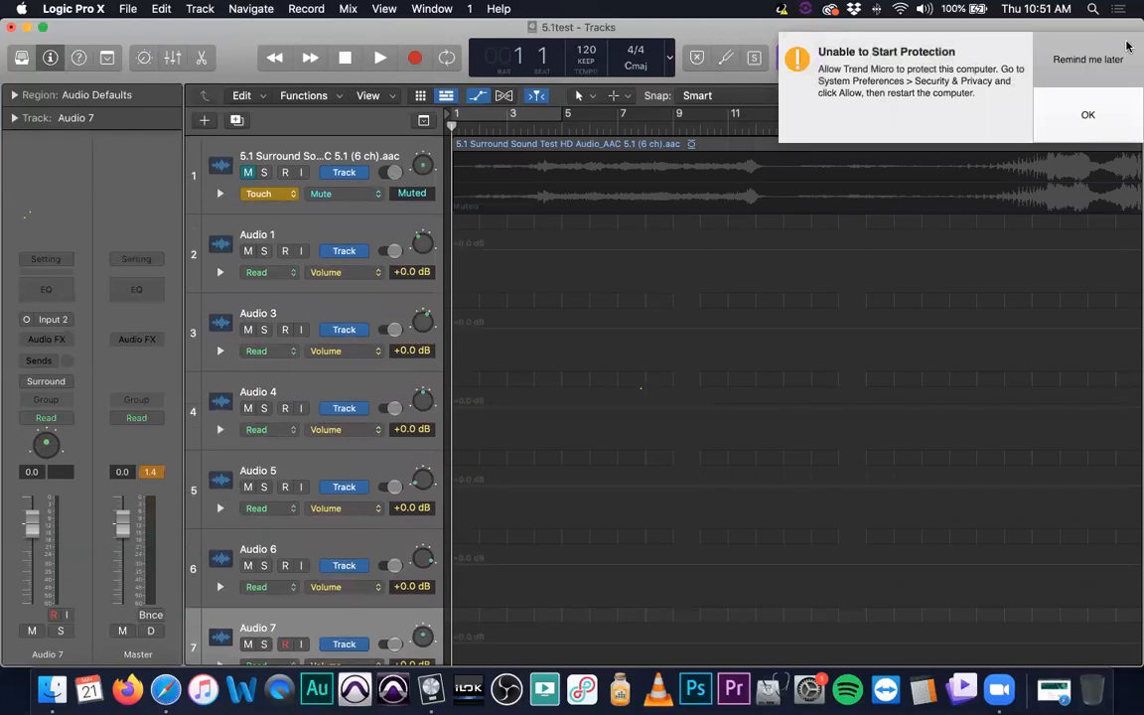
pyautogui.scroll(-3, 286, 289)
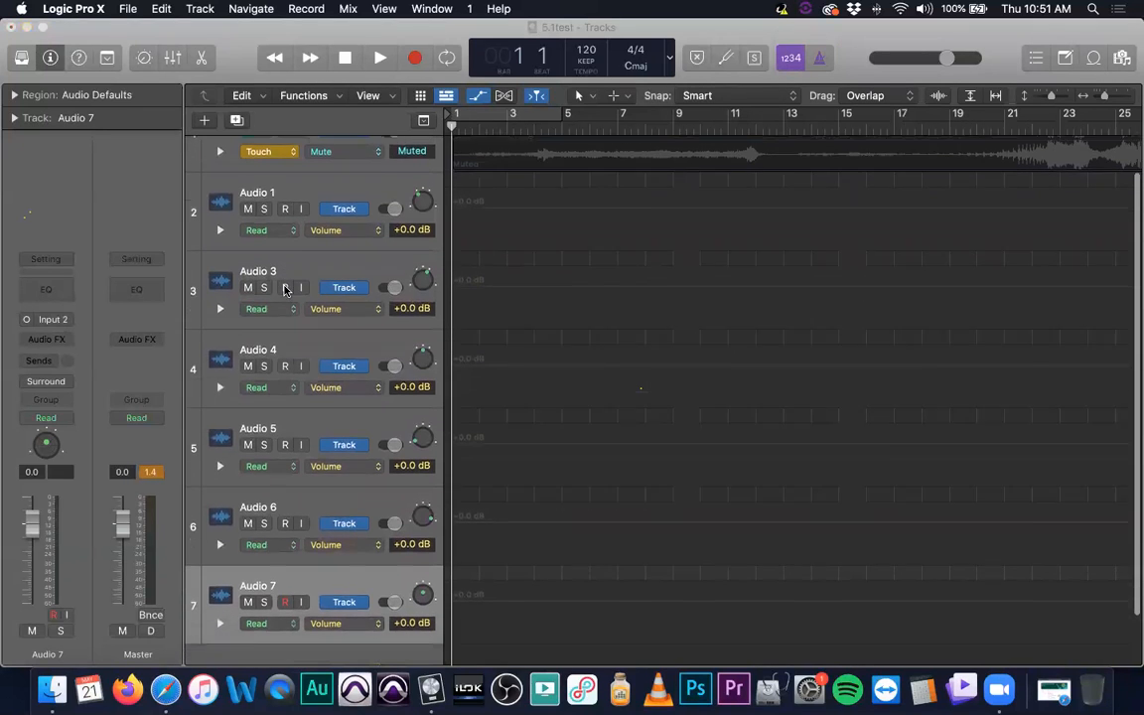
# - Go back to the start of the track list and select the Audio 1 track below the muted surround test track
pyautogui.scroll(1, 349, 347)
pyautogui.scroll(1, 349, 346)
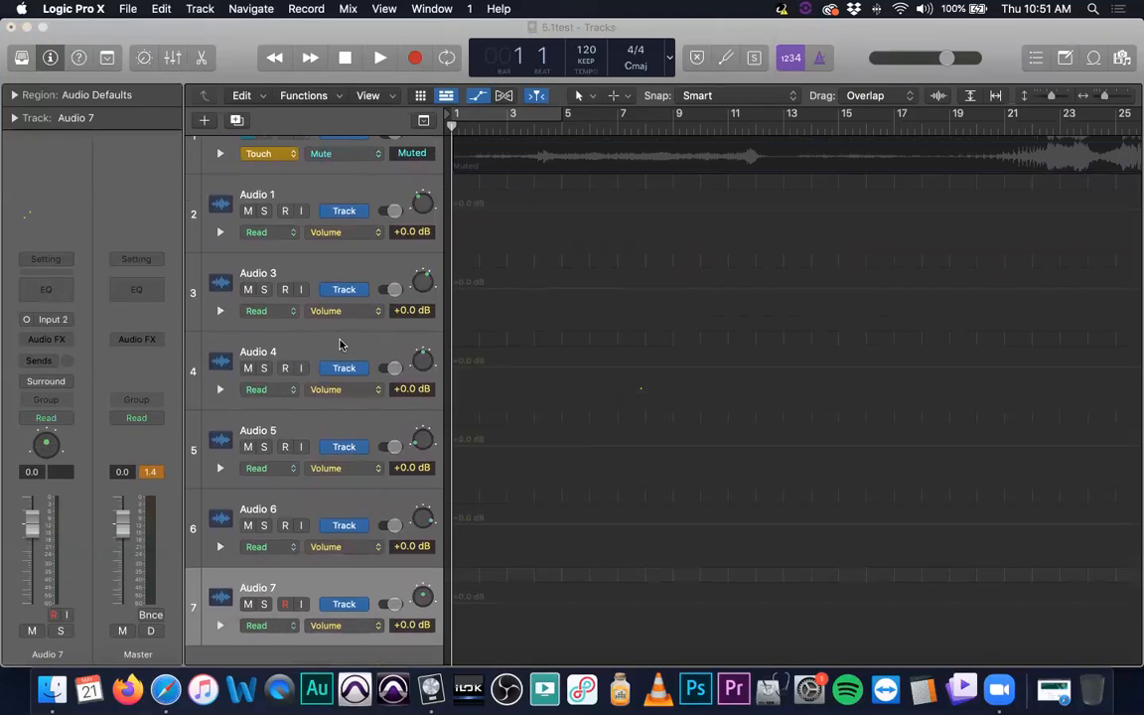
pyautogui.scroll(2, 336, 347)
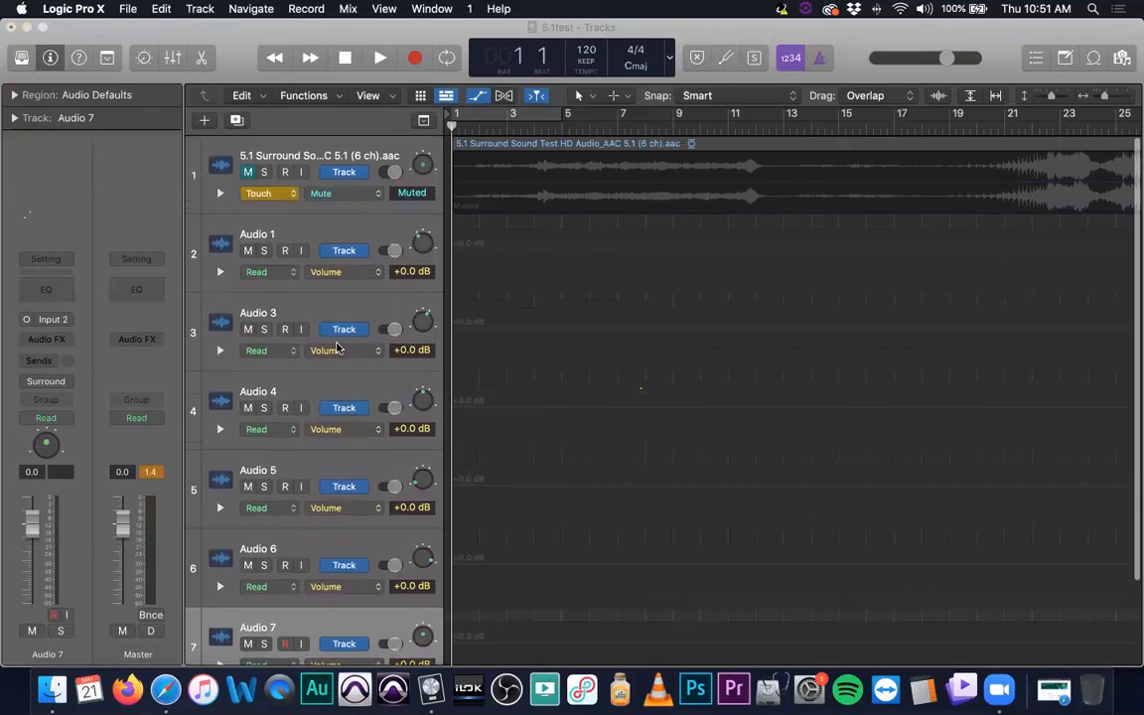
pyautogui.click(298, 224)
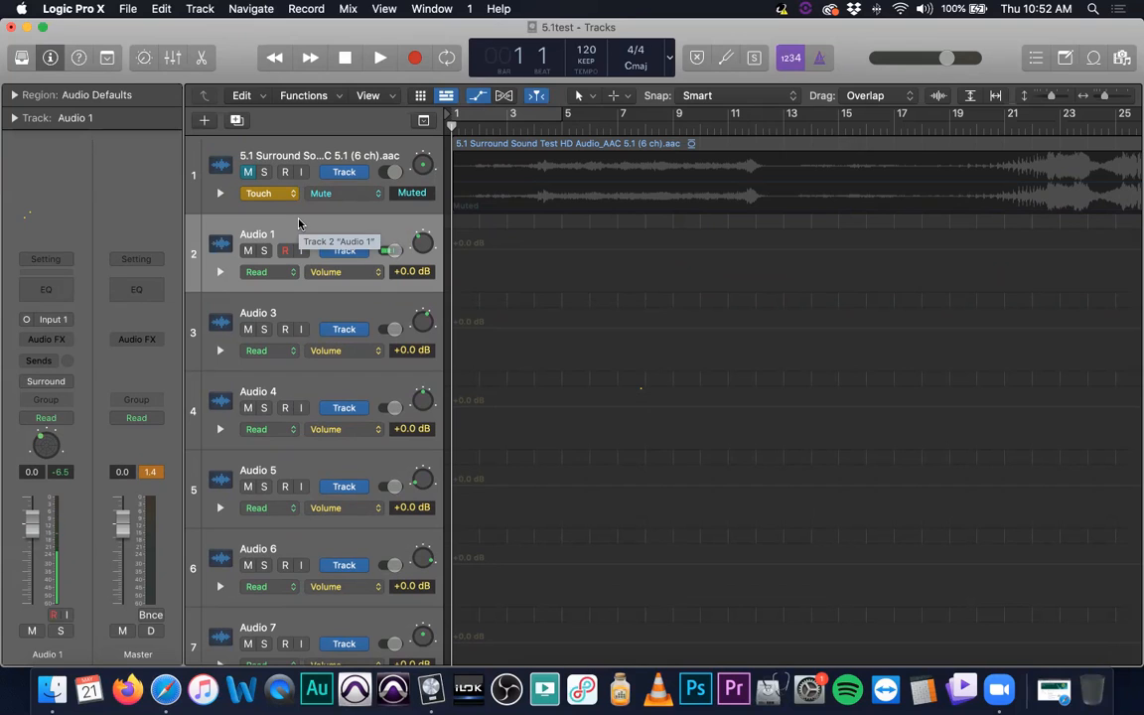
# - Start a new project, closing the current 5.1test project, and create it as an Empty Project
pyautogui.press('super+n')
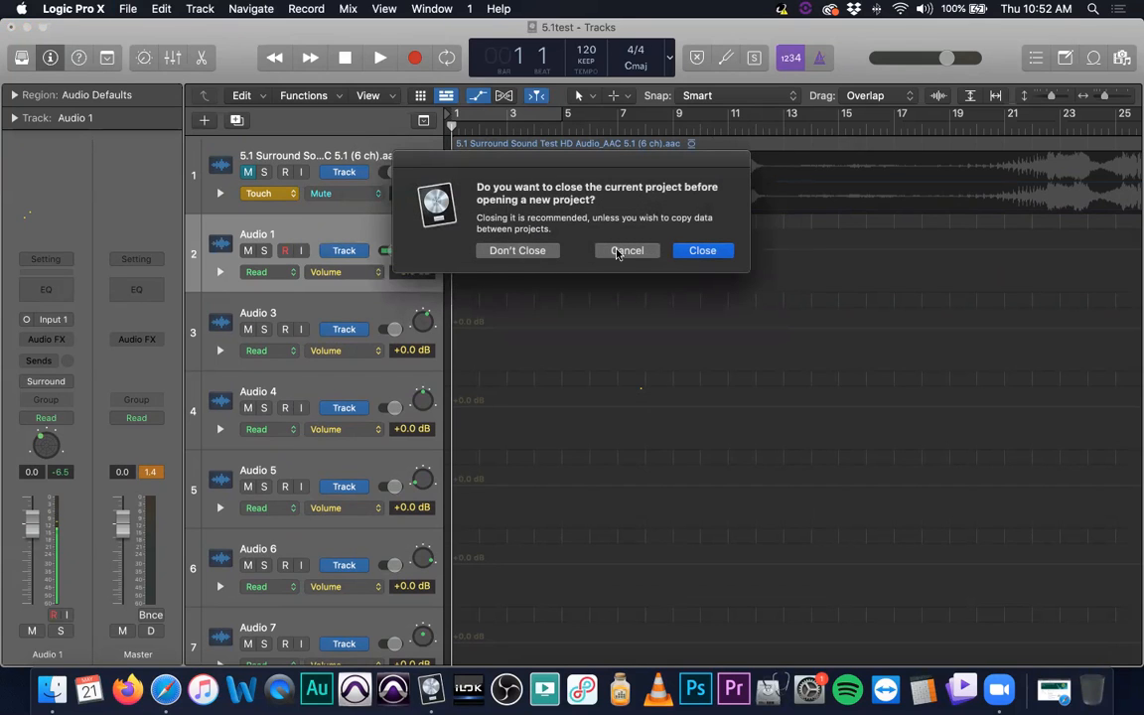
pyautogui.click(694, 249)
pyautogui.click(692, 249)
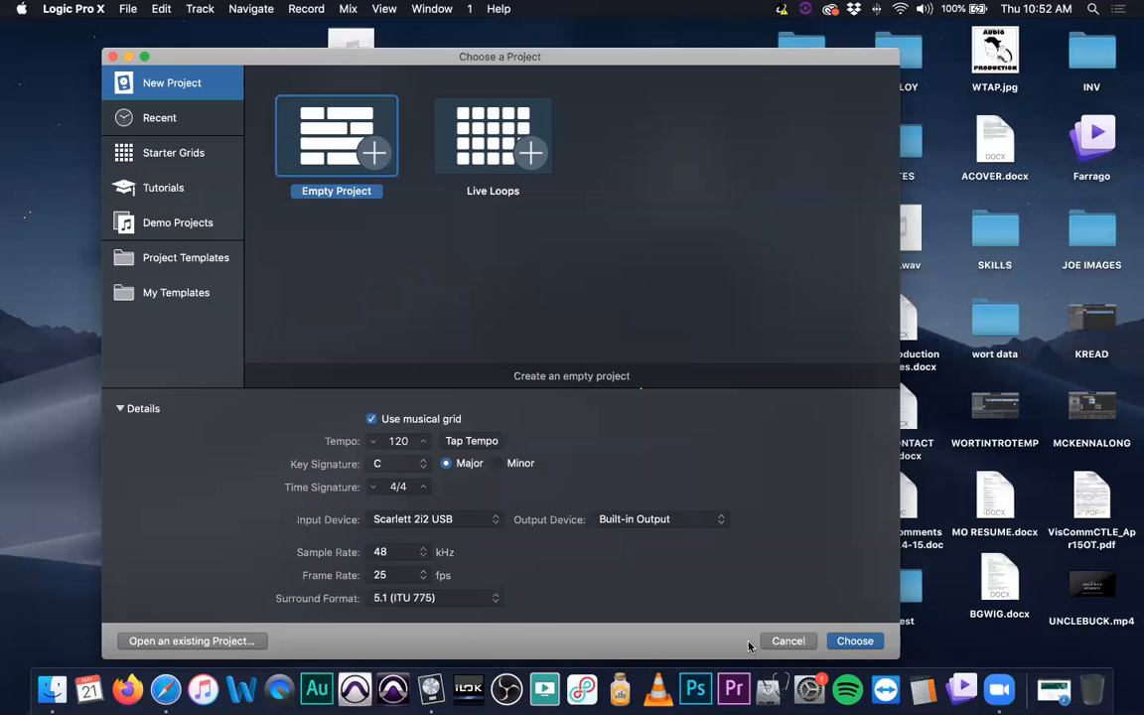
pyautogui.press('Return')
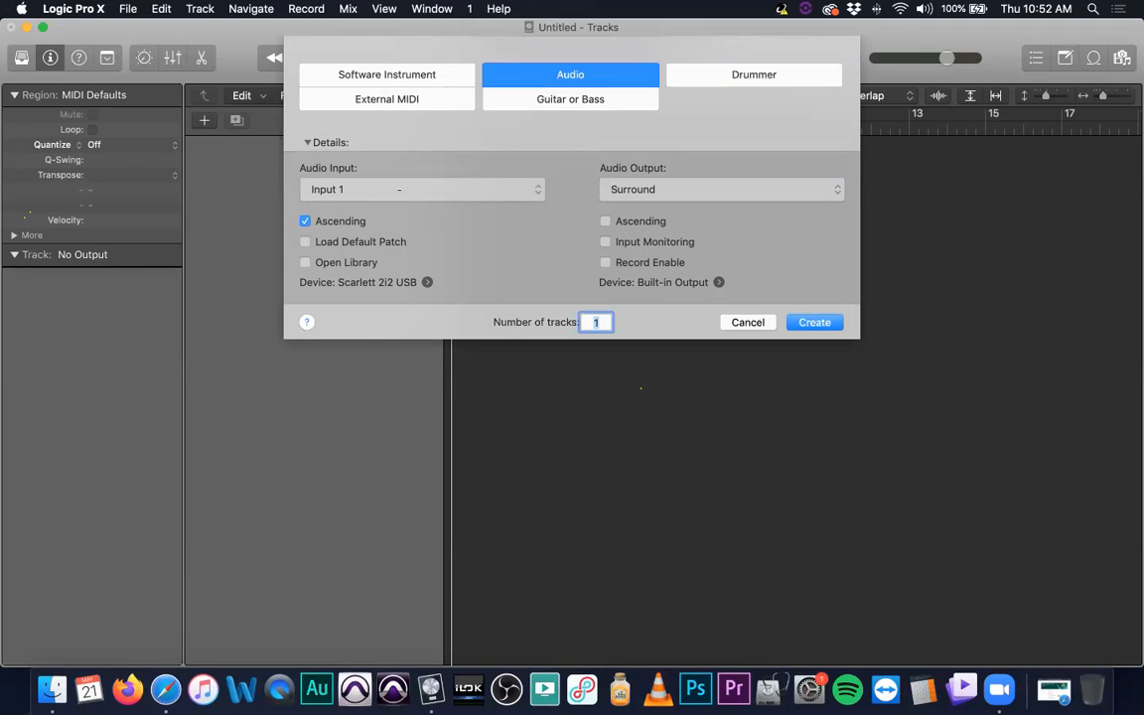
# - Create one audio track with its input set to surround and its output to Surround, and enlarge the track's height
pyautogui.click(399, 190)
pyautogui.click(374, 244)
pyautogui.click(809, 321)
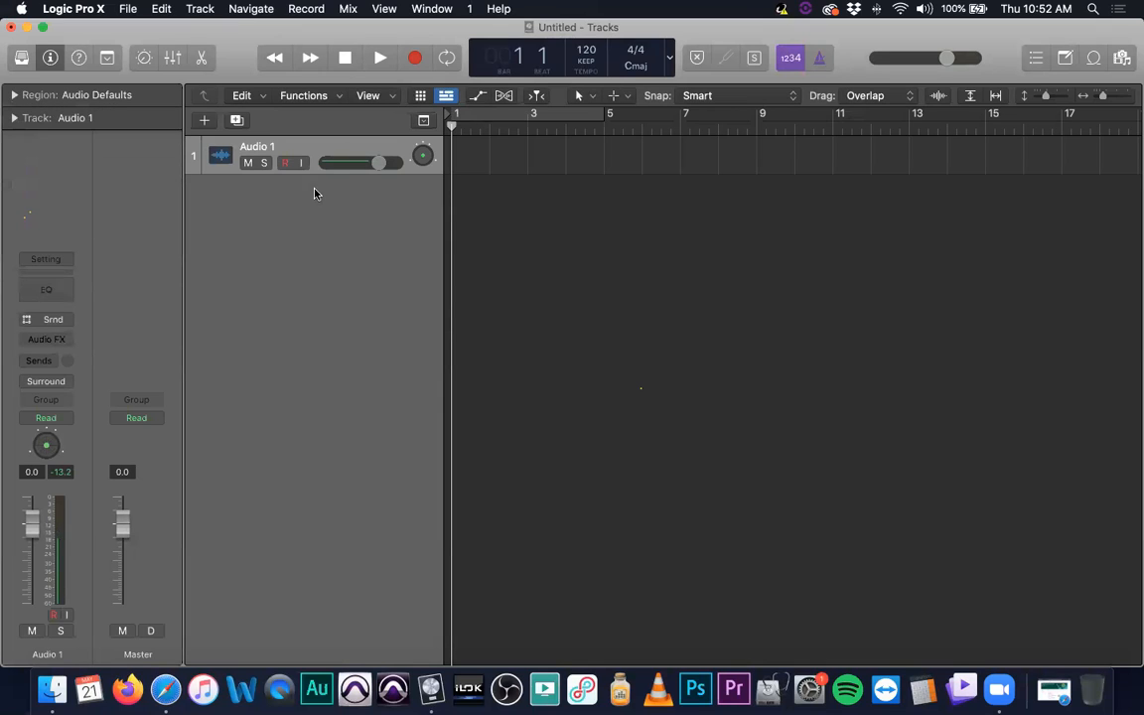
pyautogui.moveTo(328, 207); pyautogui.dragTo(324, 334)
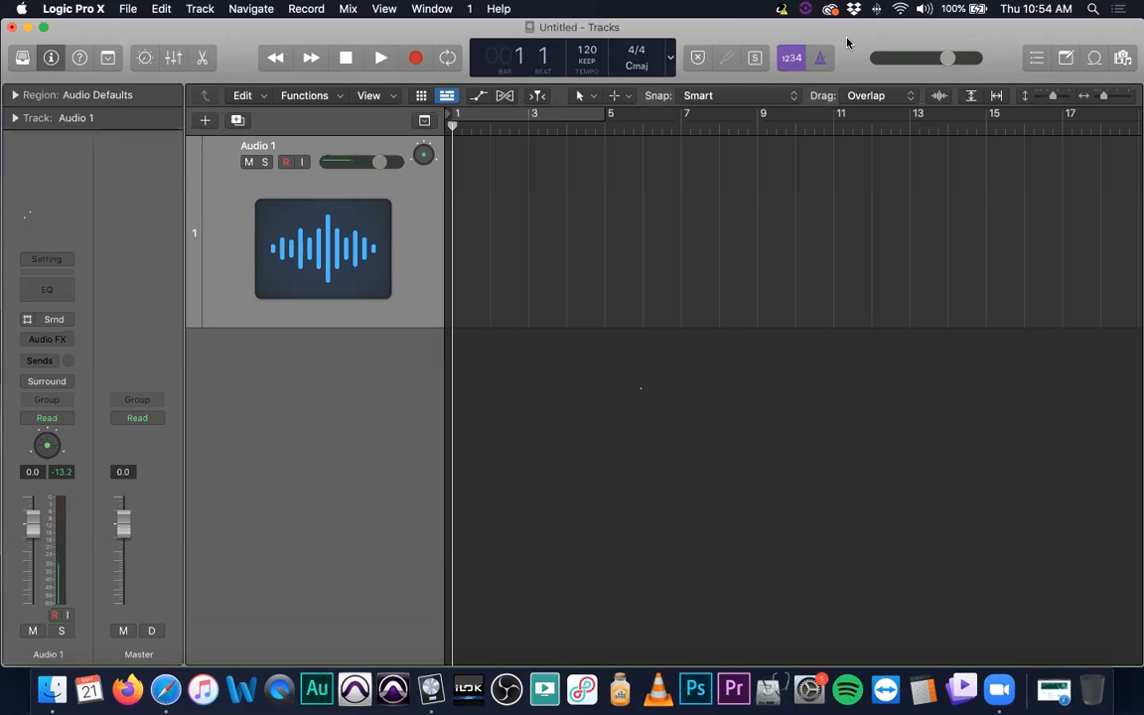
pyautogui.click(891, 358)
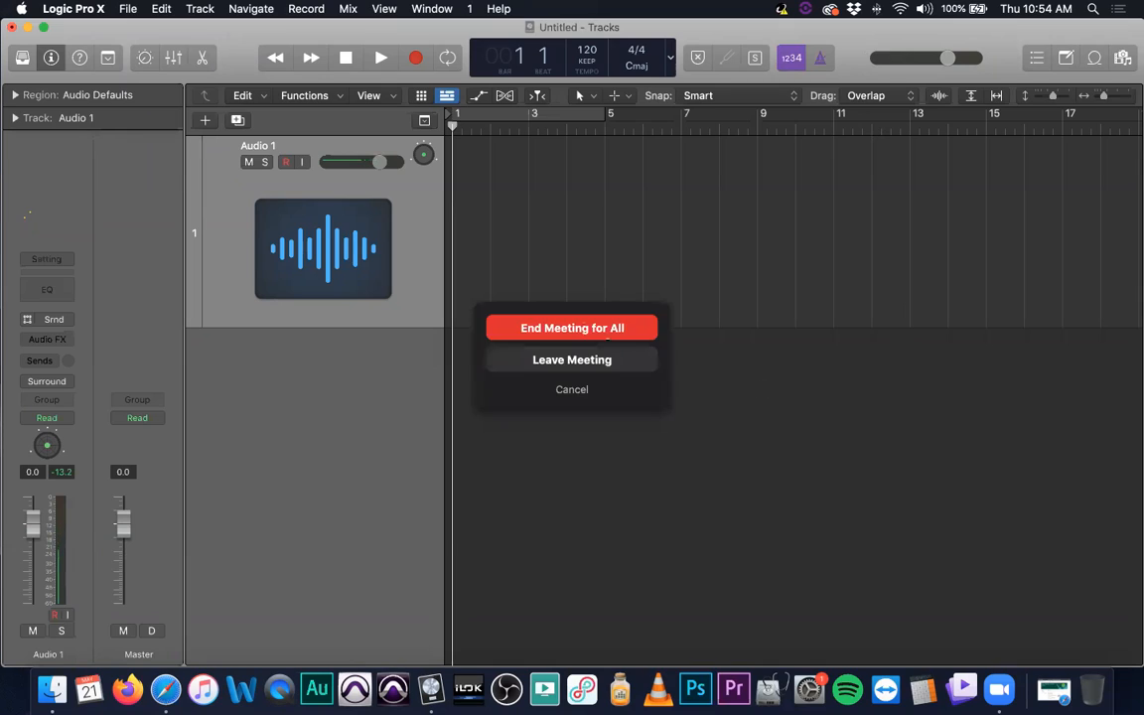